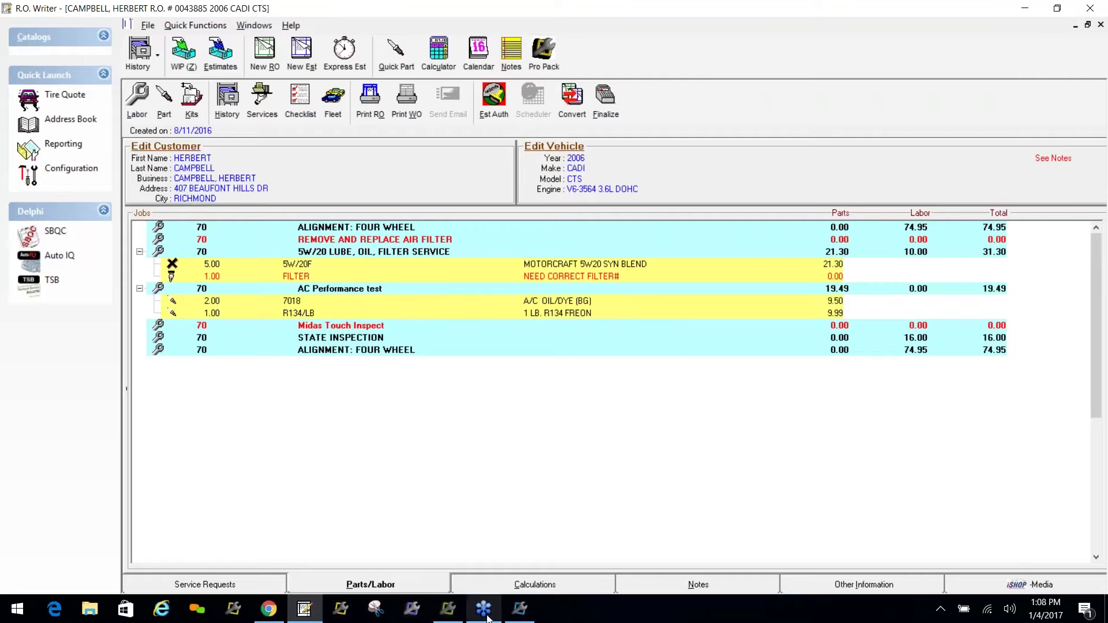
Switch to Report Pro and generate the quick invoice for the current work order, cancelling the print output
left_click(513, 619)
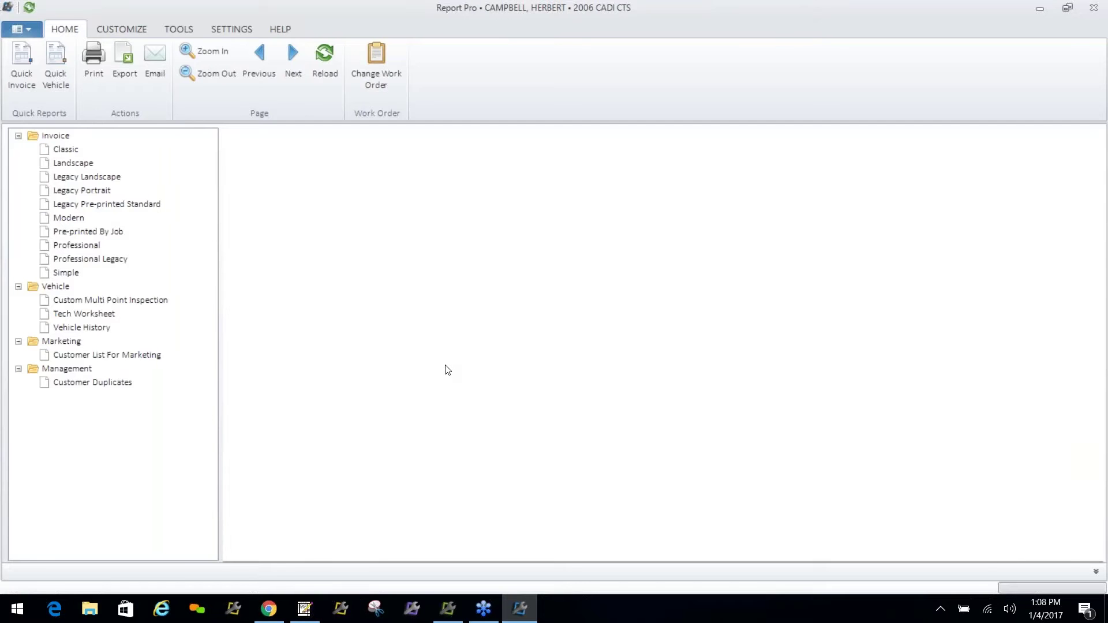
left_click(94, 65)
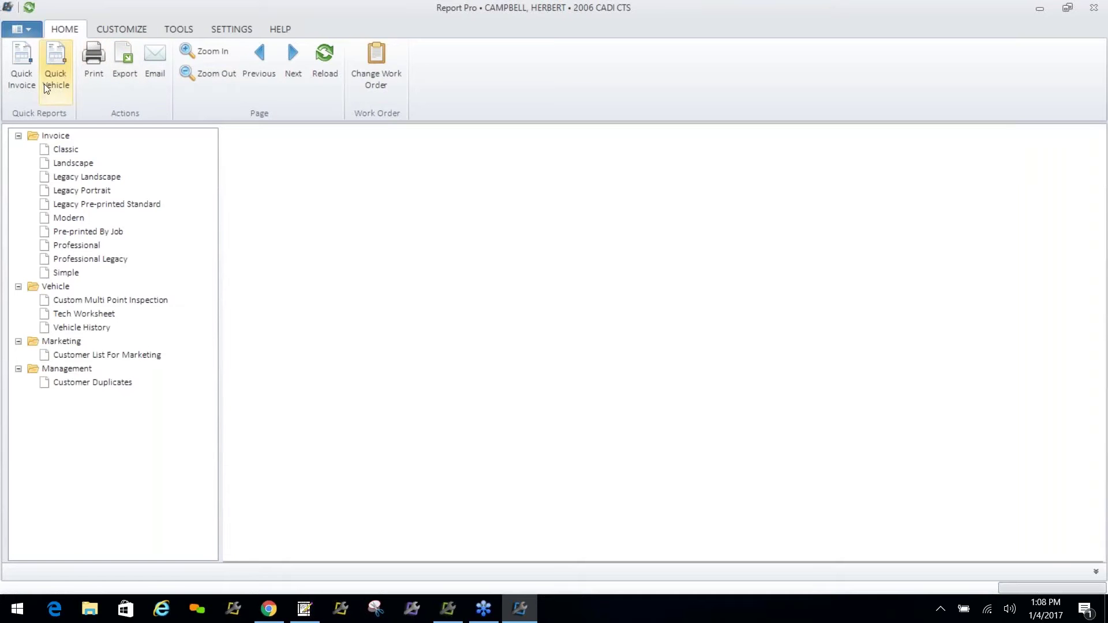
left_click(24, 60)
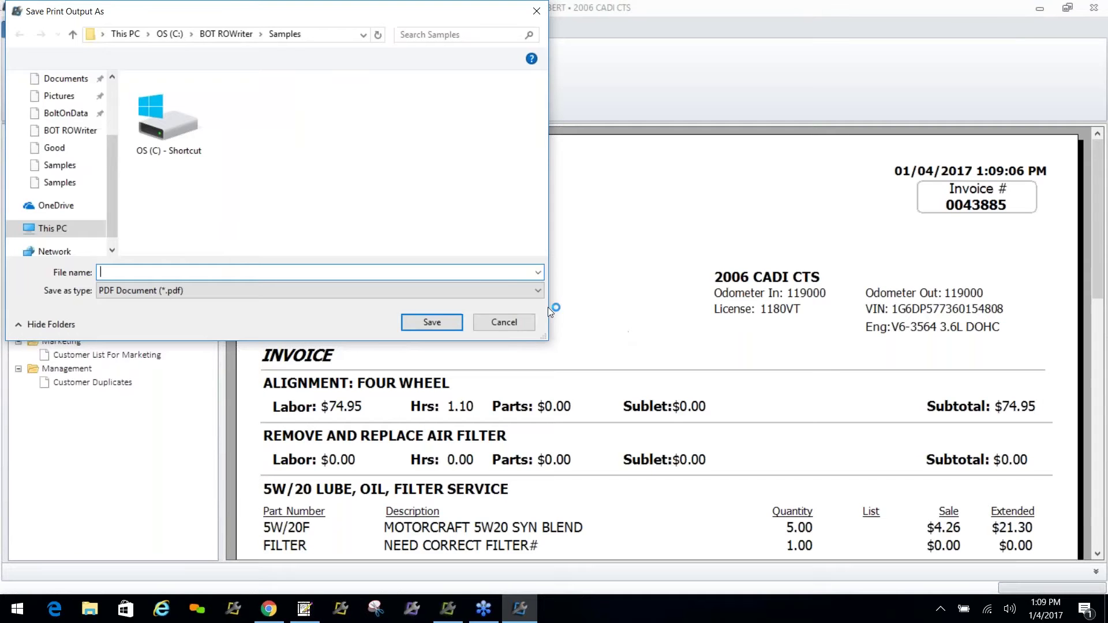
left_click(513, 322)
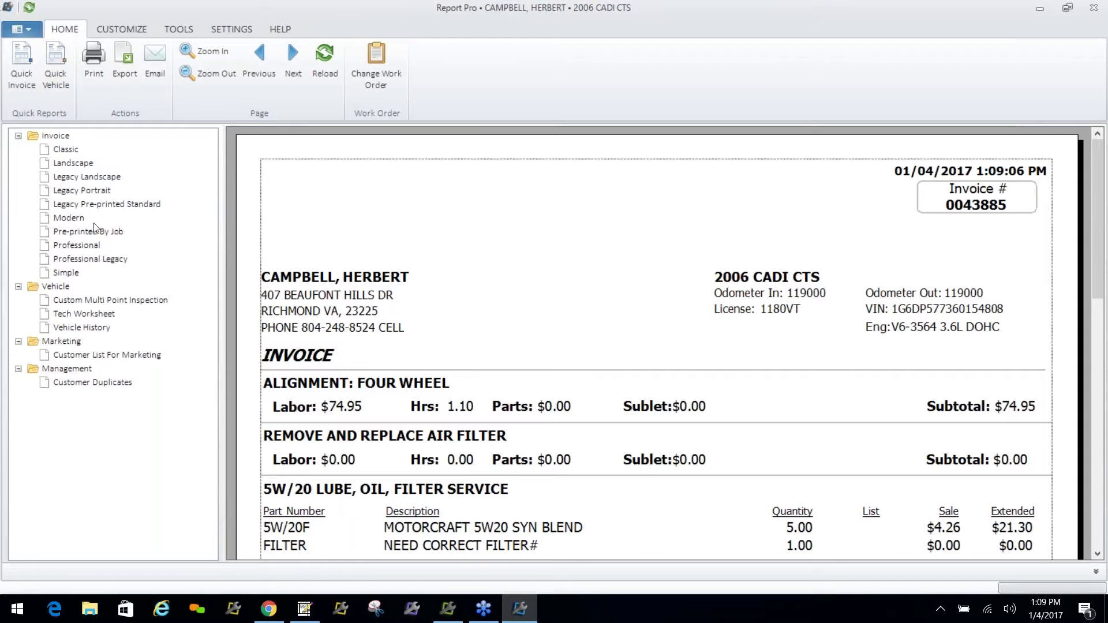
View the Tech Worksheet report through its recommendations, and open the Vehicle History report
left_click(97, 313)
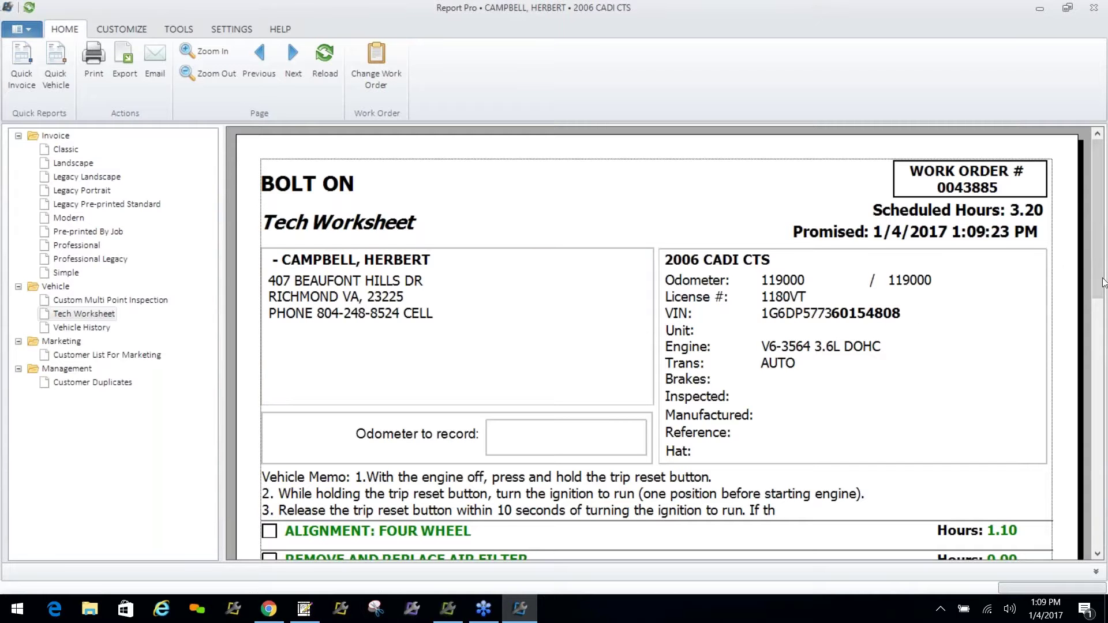
left_click_drag(1099, 287, 1106, 497)
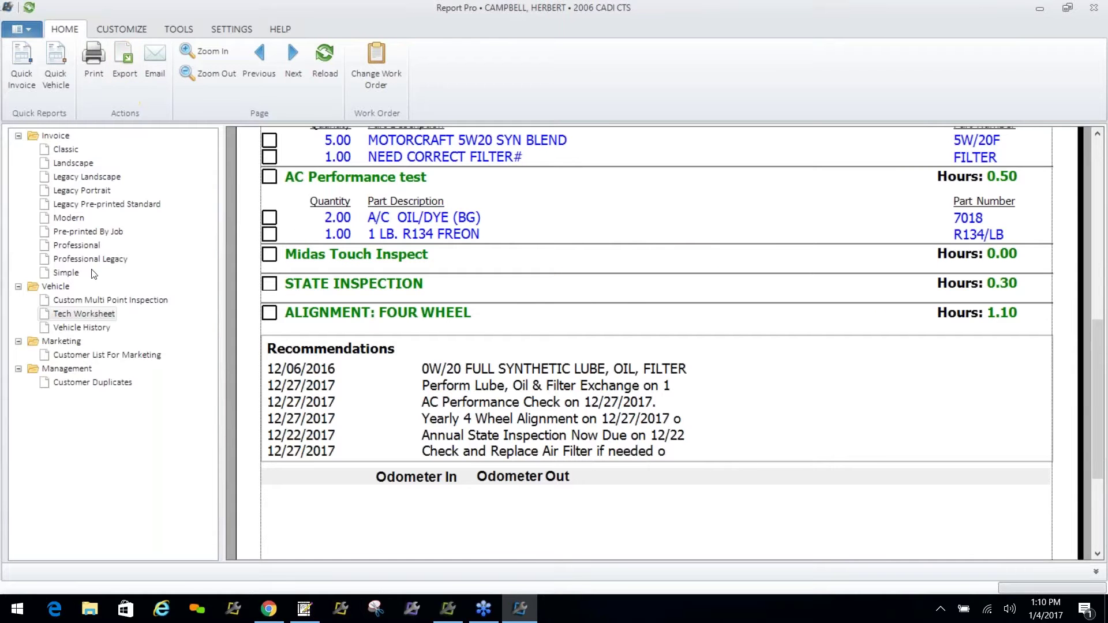
left_click(99, 330)
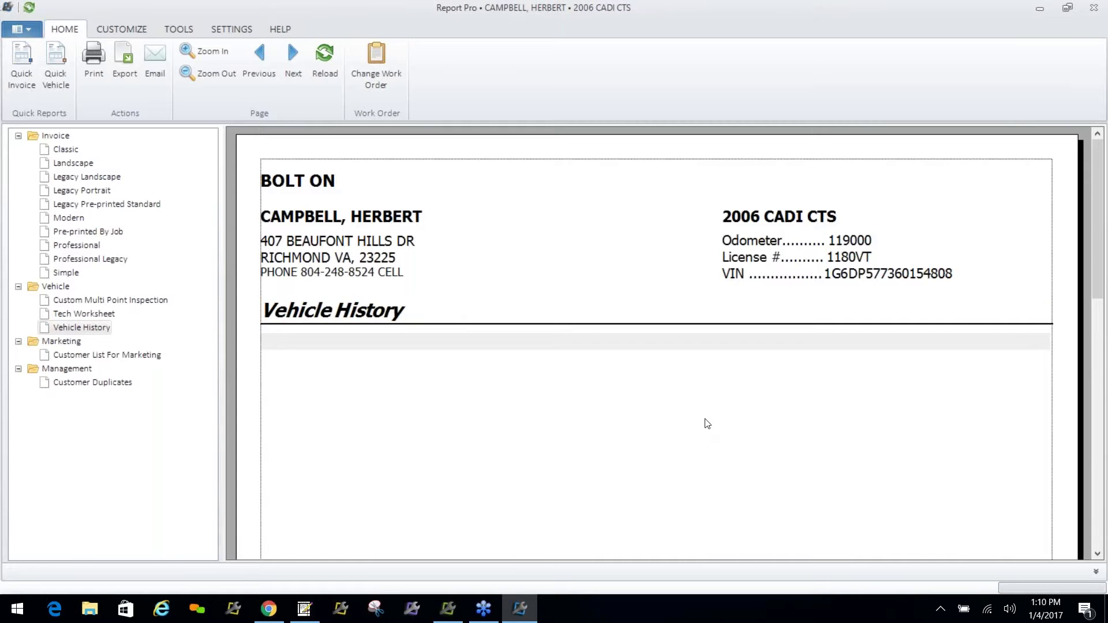
Review the file formats available for exporting the Vehicle History report, and cancel the export
left_click(118, 59)
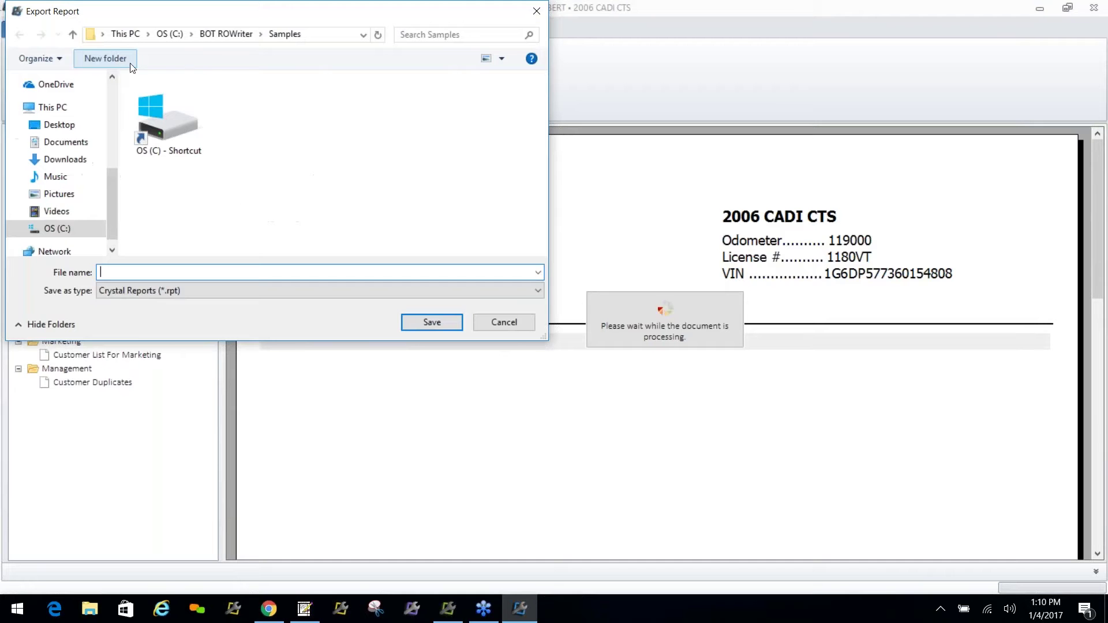
left_click(540, 292)
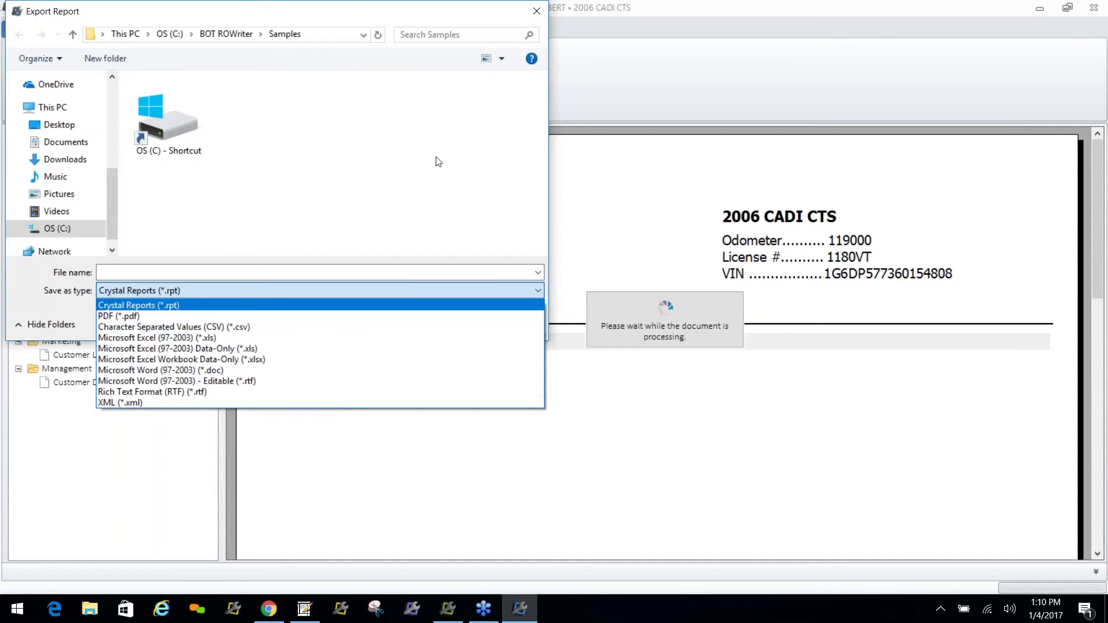
left_click(541, 9)
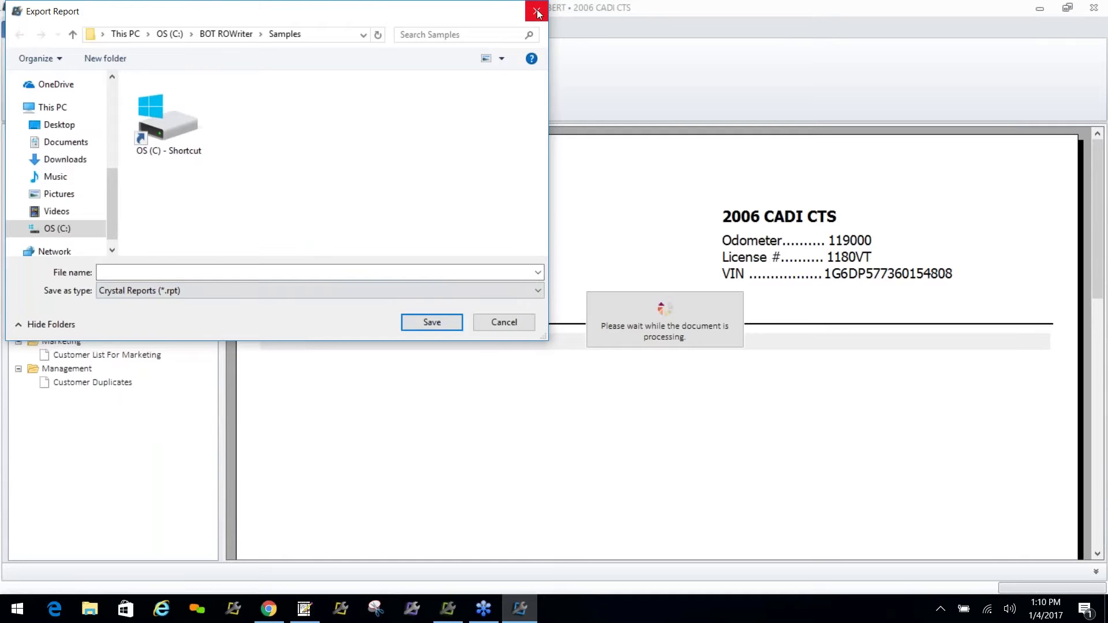
left_click(493, 323)
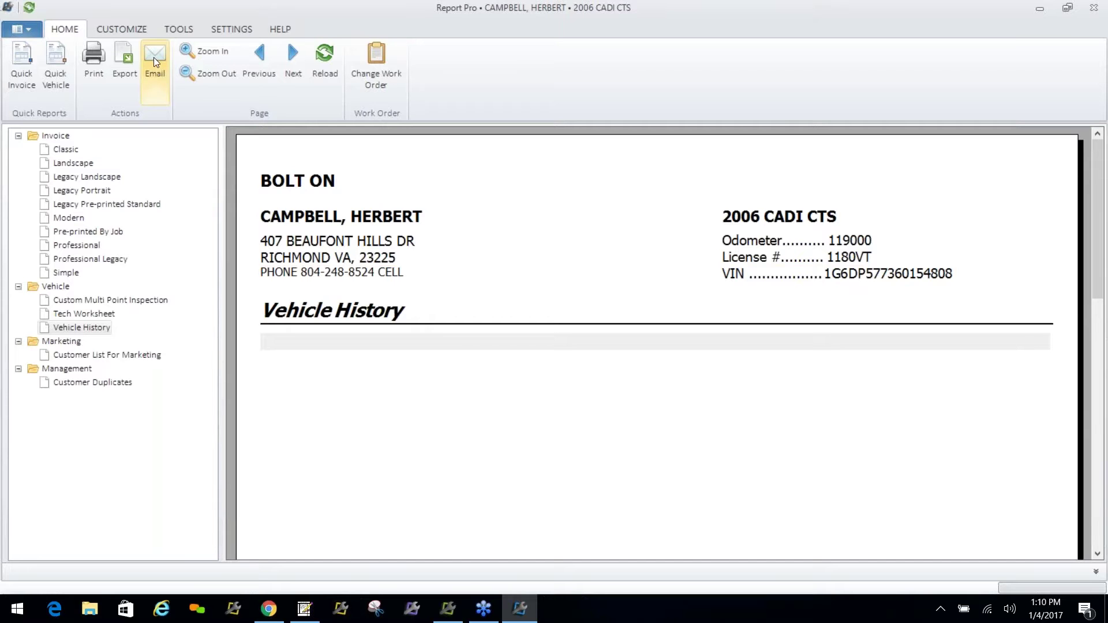
Open the Modern invoice and zoom it out to show the whole page
left_click(80, 219)
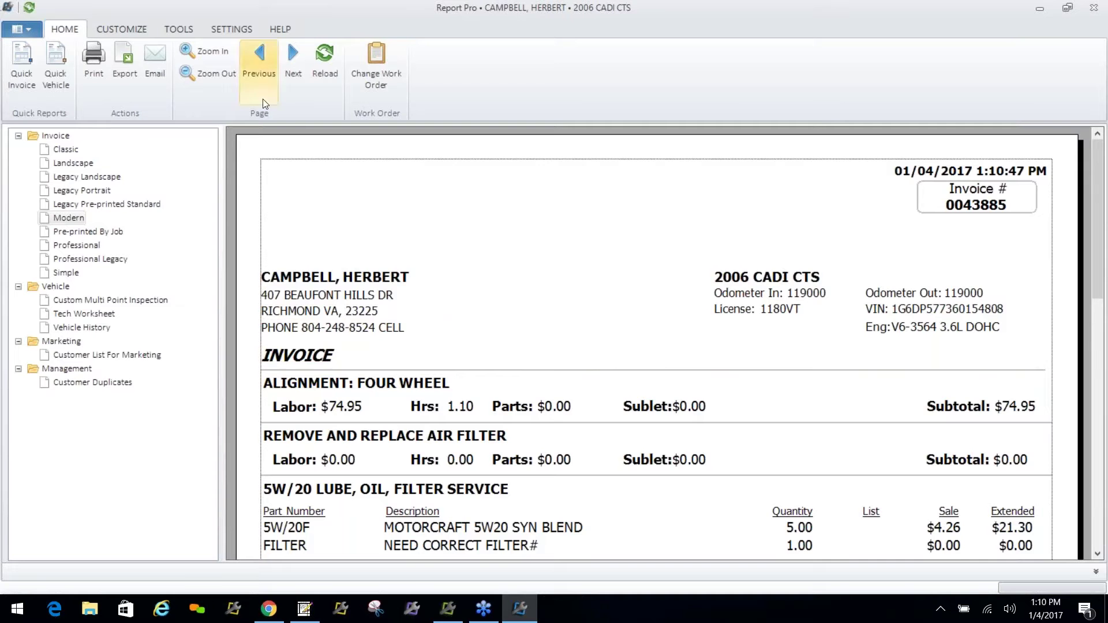
left_click(193, 73)
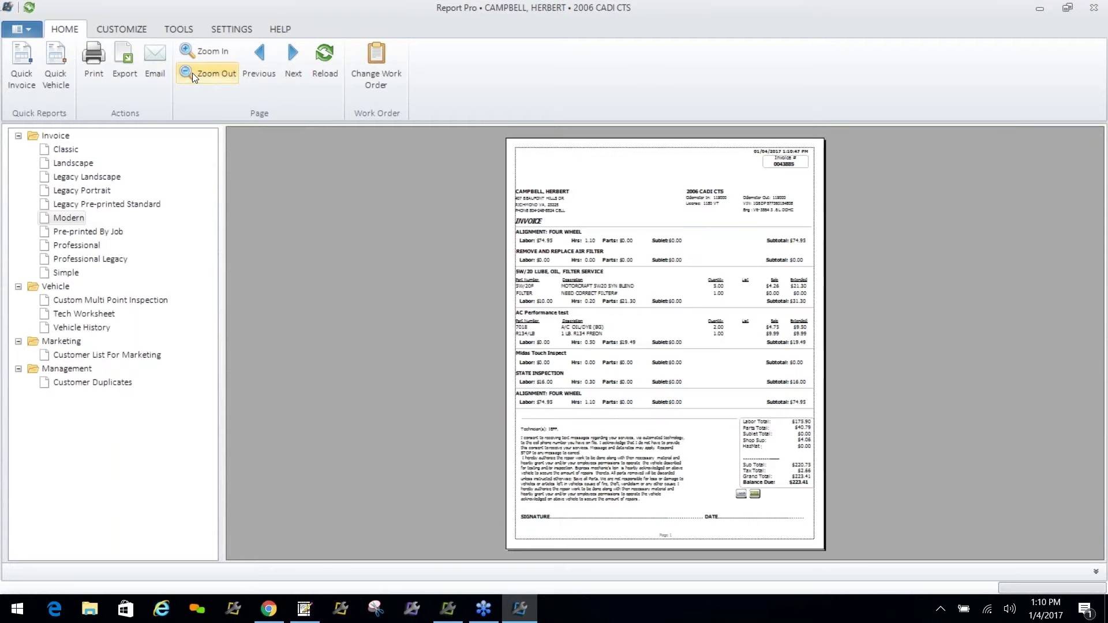
left_click(189, 50)
left_click(191, 73)
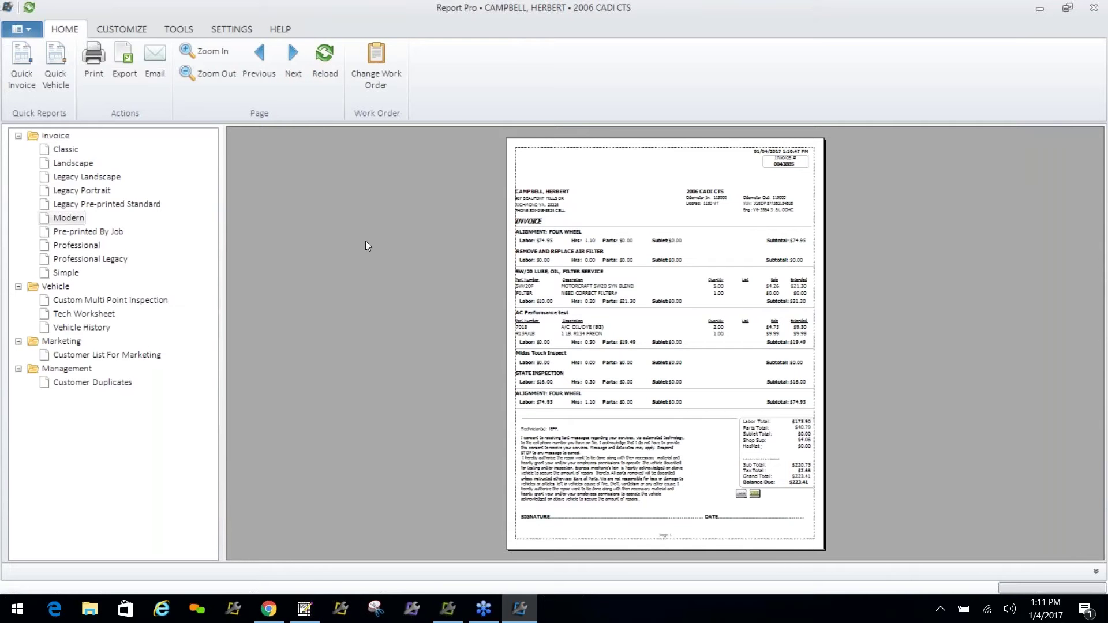
Check the repair order in R.O. Writer and reload the Modern invoice in Report Pro
key("alt+Tab")
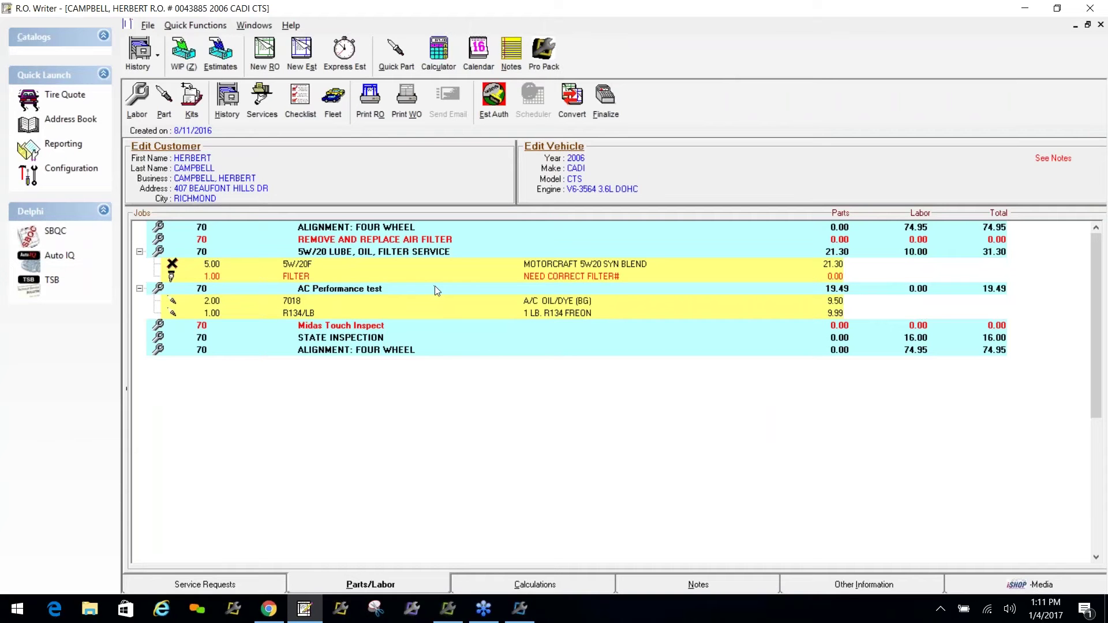
key("alt+Tab")
left_click(324, 63)
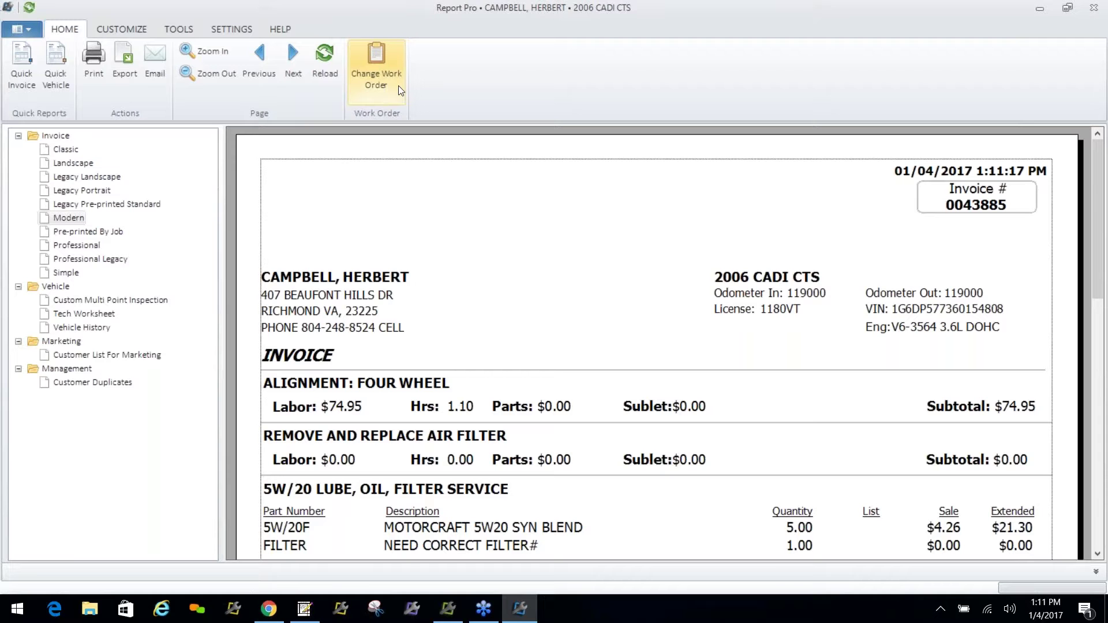
key("alt+Tab")
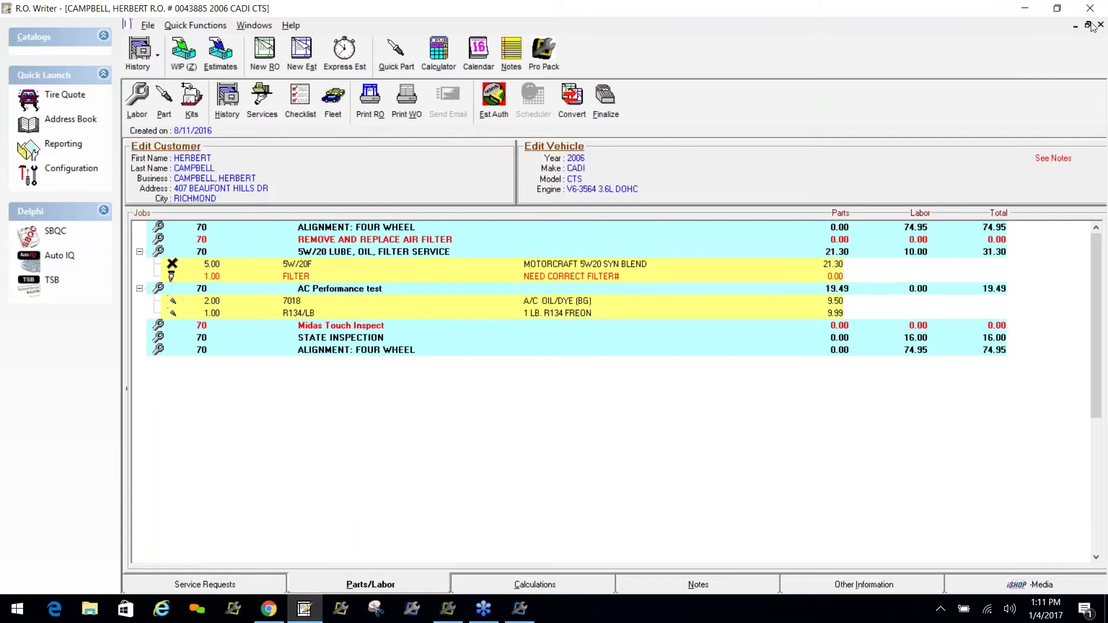
key("alt+Tab")
key("alt+Tab")
Change the work order to the second 2007 CHEV CORVETTE repair order in the work in progress list
left_click(391, 69)
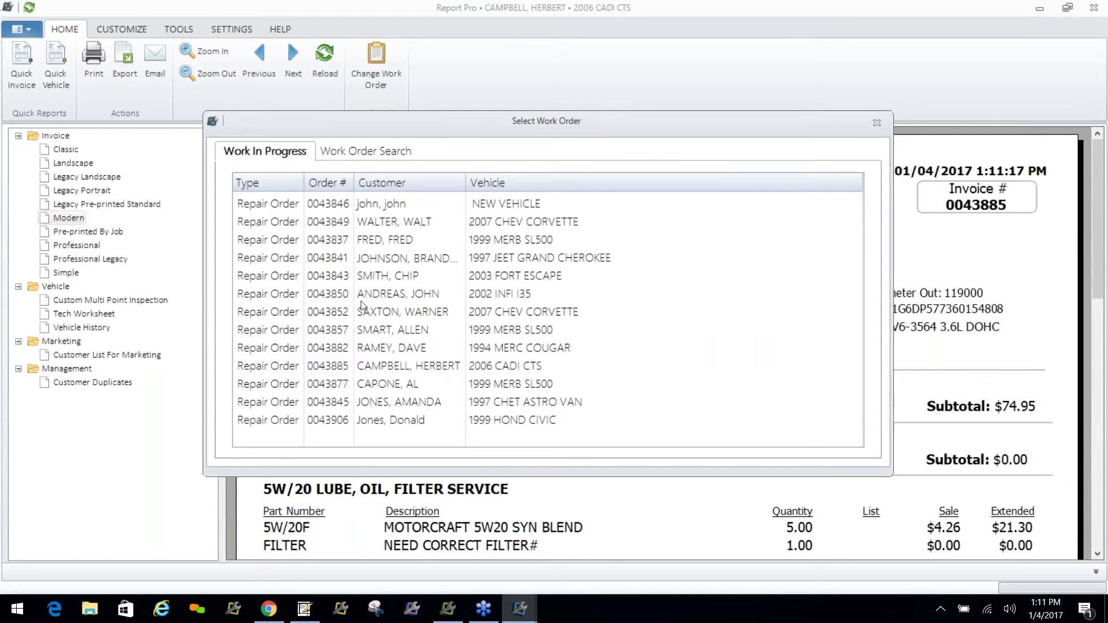
left_click(351, 312)
double_click(351, 311)
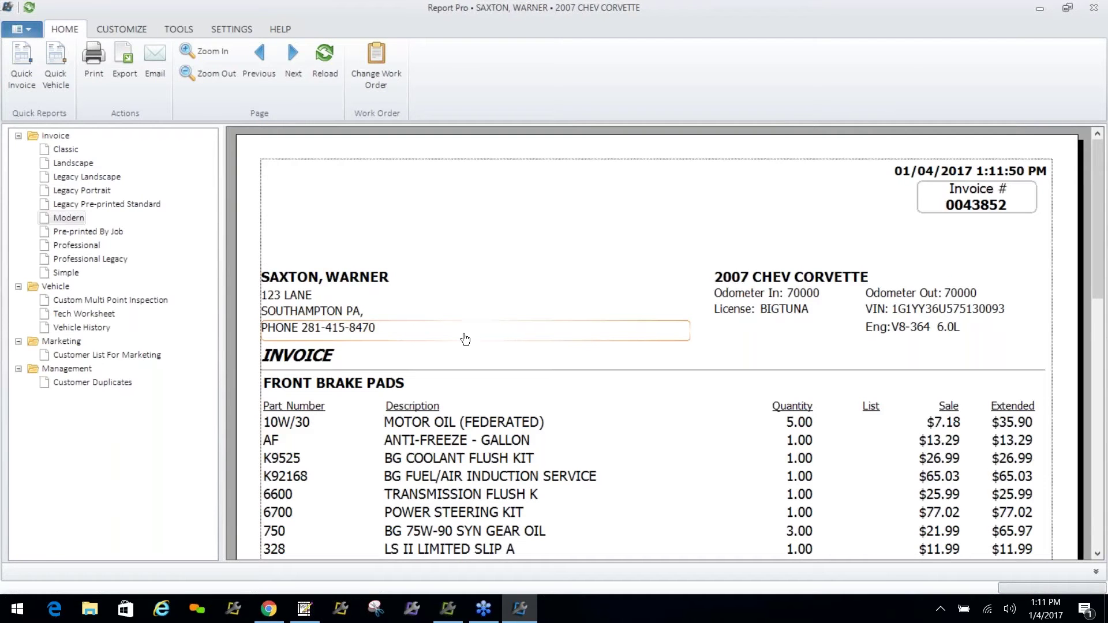
Expand the report parameters to check the invoice number of the loaded work order, and collapse them again
left_click(1095, 573)
left_click_drag(51, 549, 6, 554)
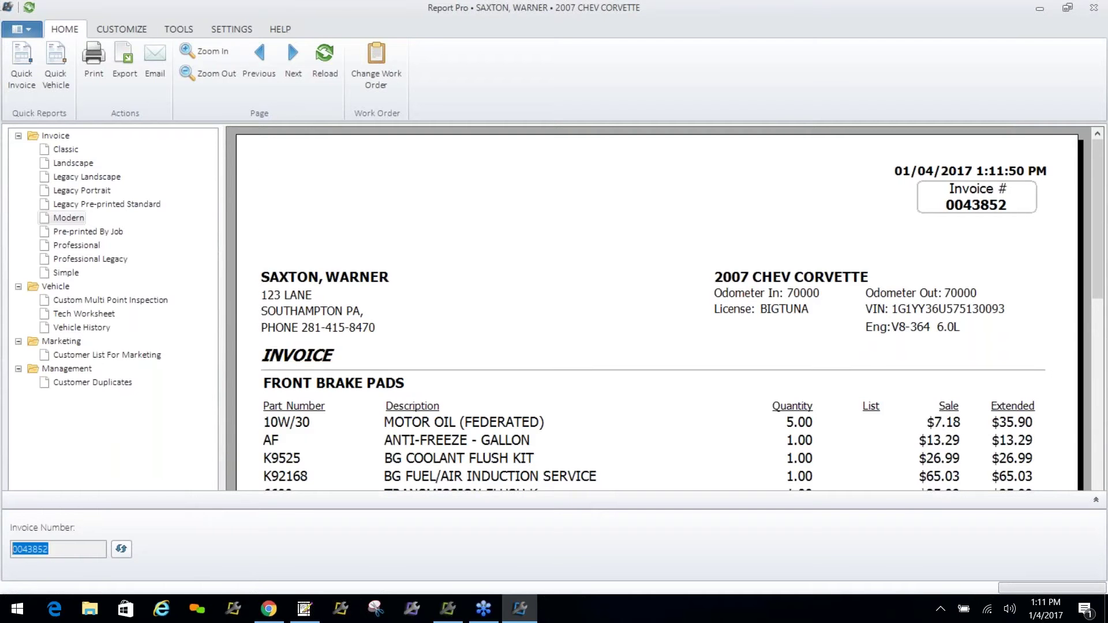
double_click(42, 548)
double_click(42, 548)
left_click(1096, 501)
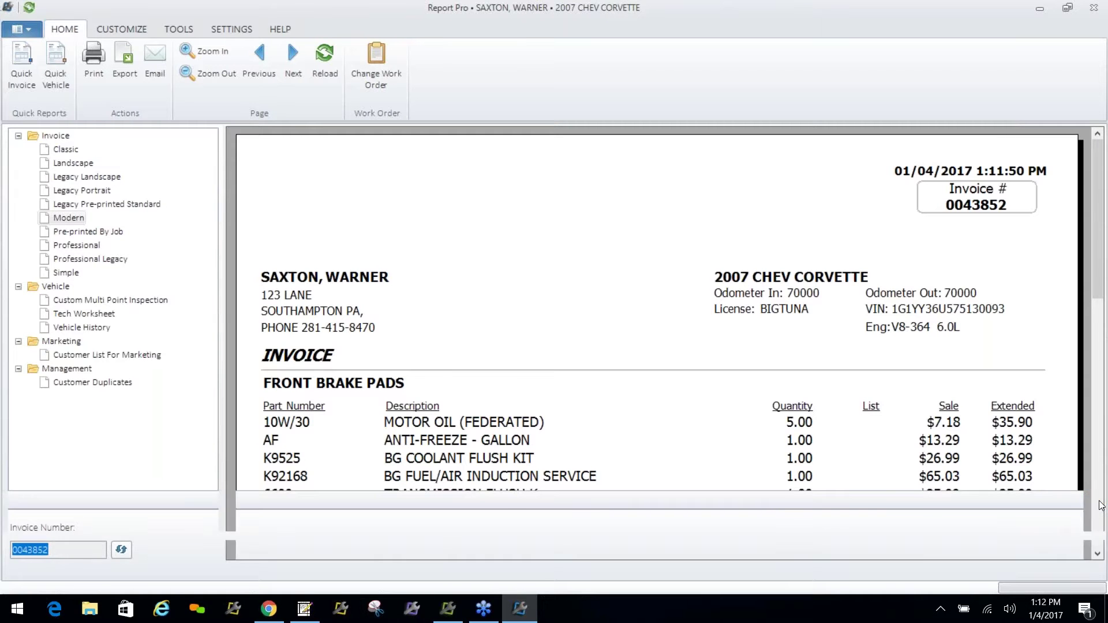
Search all work orders by a customer's last name, and close the work order selection without choosing one
left_click(364, 58)
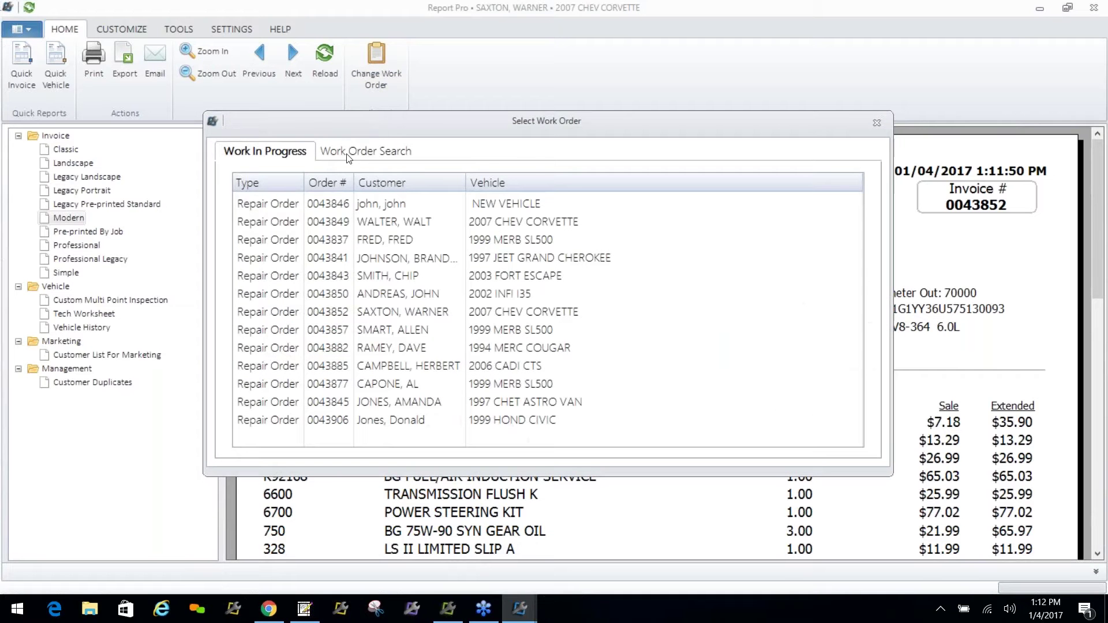
left_click(349, 151)
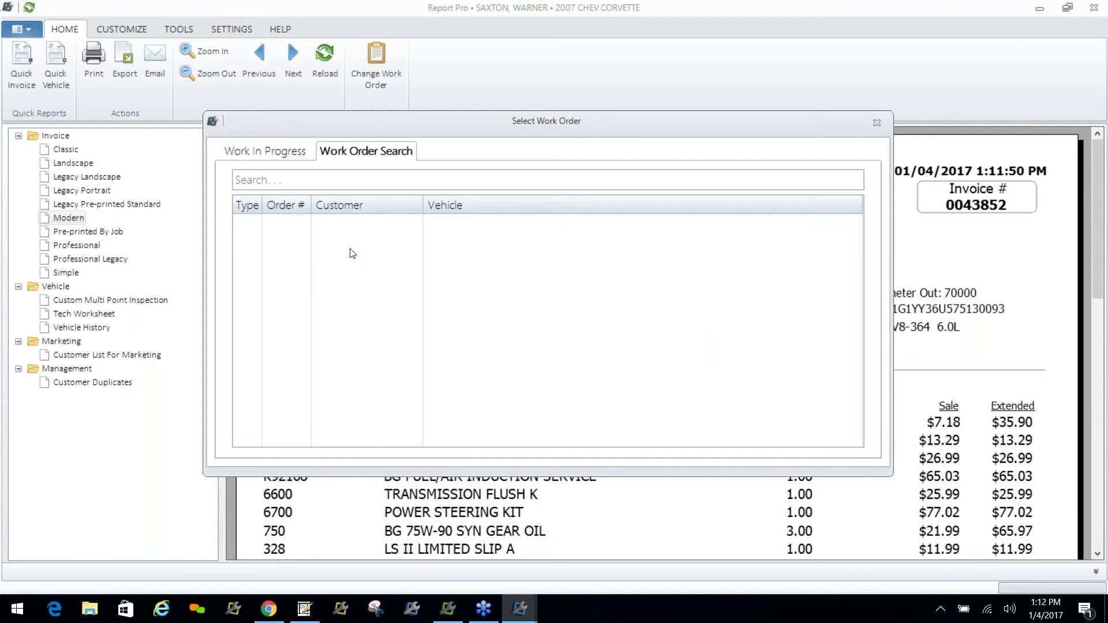
left_click(327, 179)
key("Return")
key("BackSpace")
key("BackSpace")
key("BackSpace")
type("burkhaus")
key("Return")
left_click(876, 123)
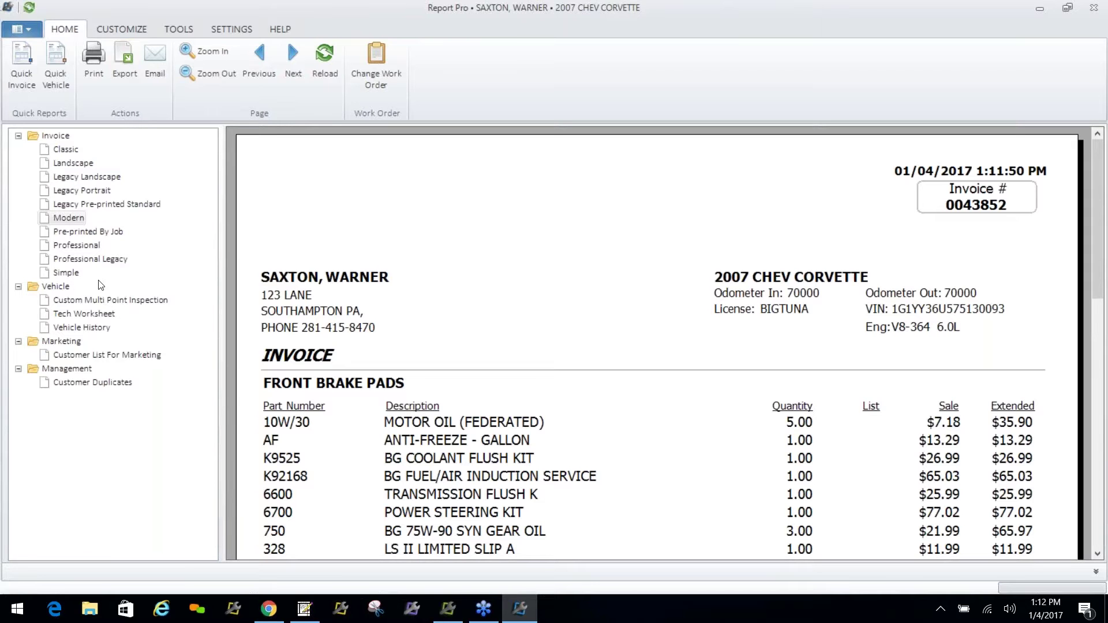
View the Simple invoice for the Corvette and look through both of its pages
left_click(67, 273)
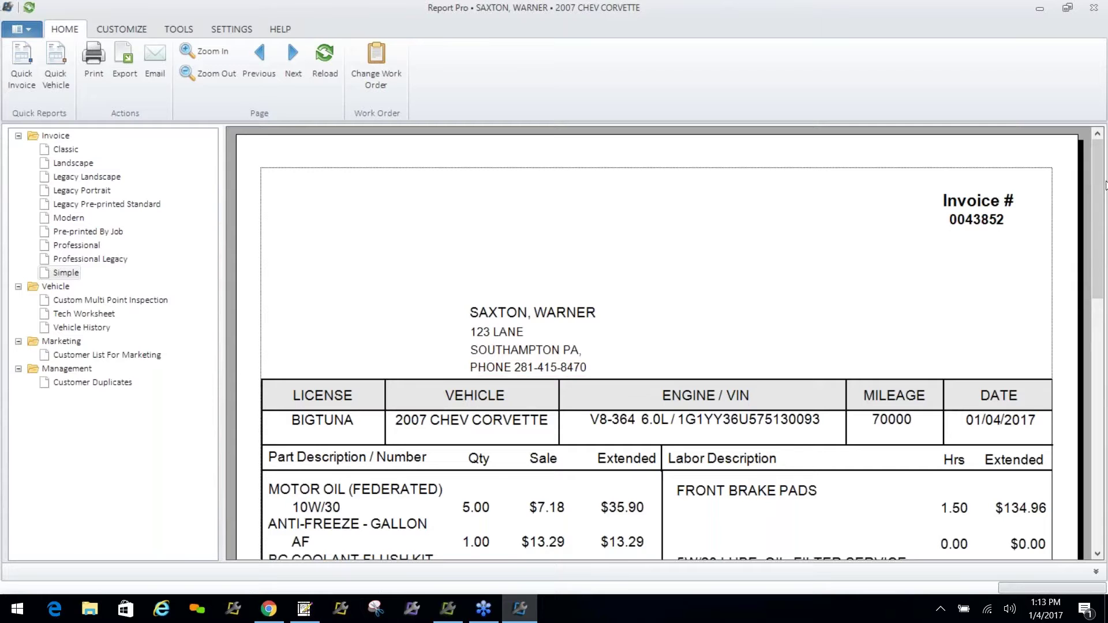
mouse_move(1098, 219)
left_mouse_down()
mouse_move(1098, 471)
mouse_move(1098, 220)
left_mouse_up()
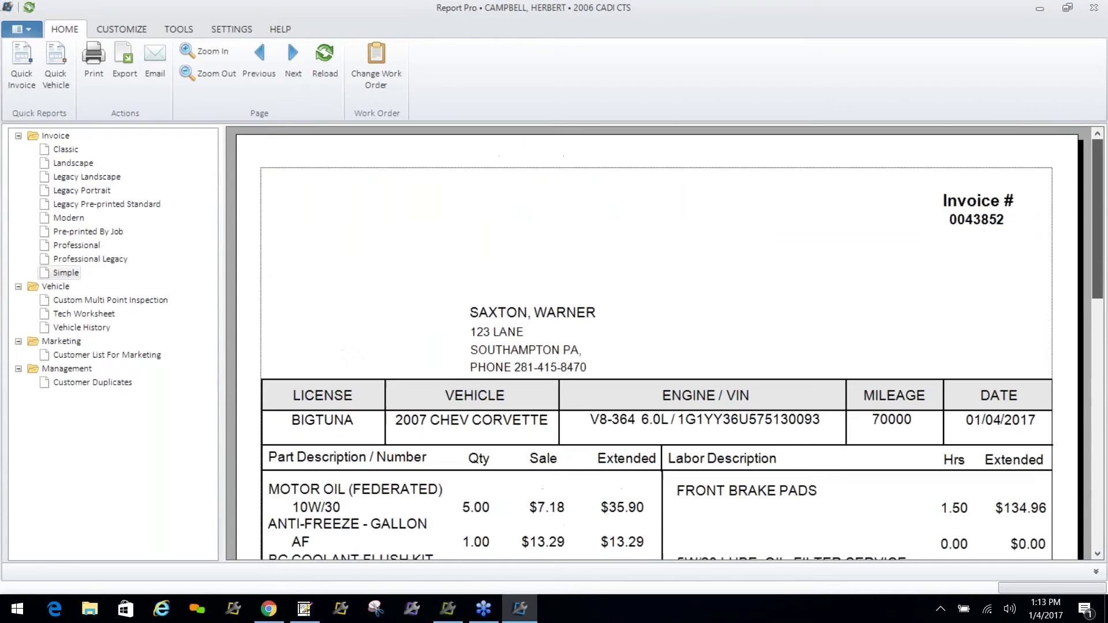
scroll(1103, 548, "down", 10)
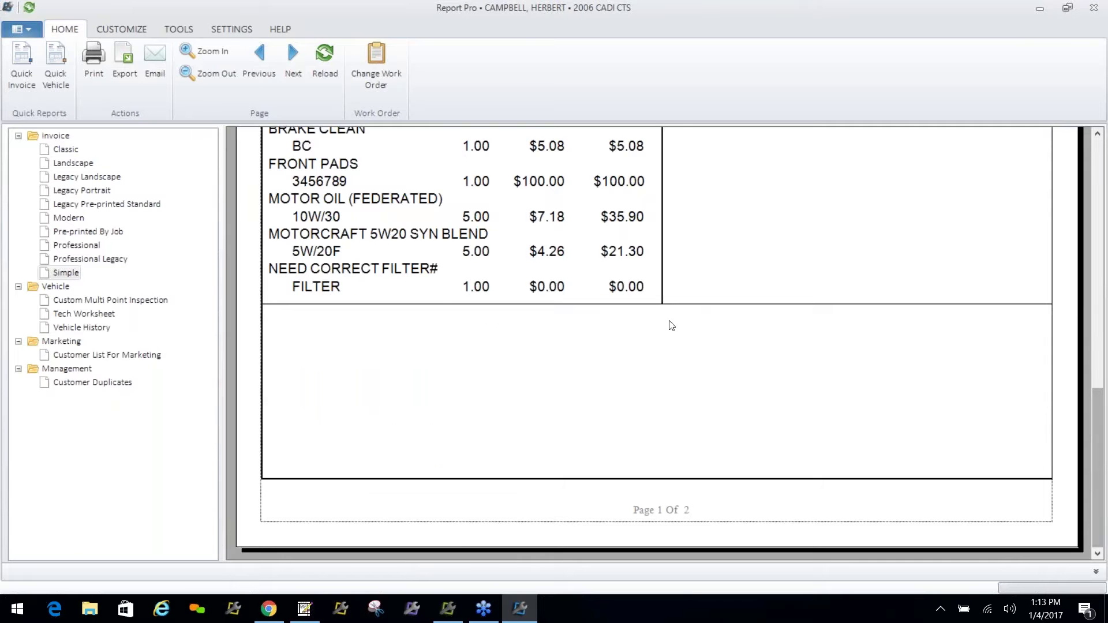
left_click(292, 58)
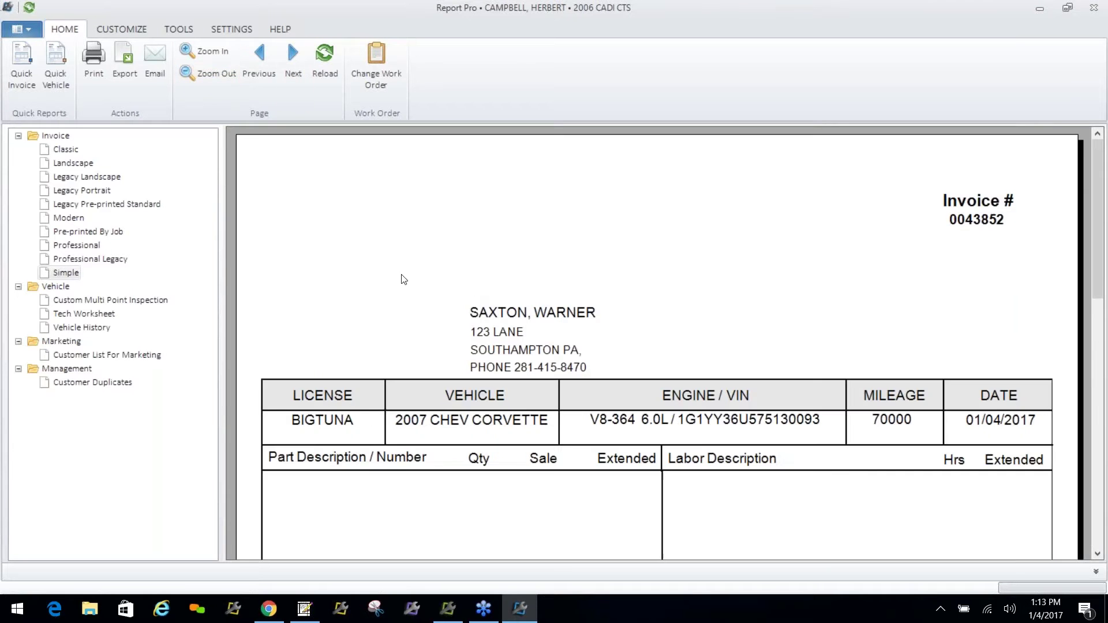
left_click_drag(1100, 276, 1099, 242)
View the Legacy Pre-printed Standard invoice, and open the Modern invoice to examine its totals and disclaimer
left_click(86, 205)
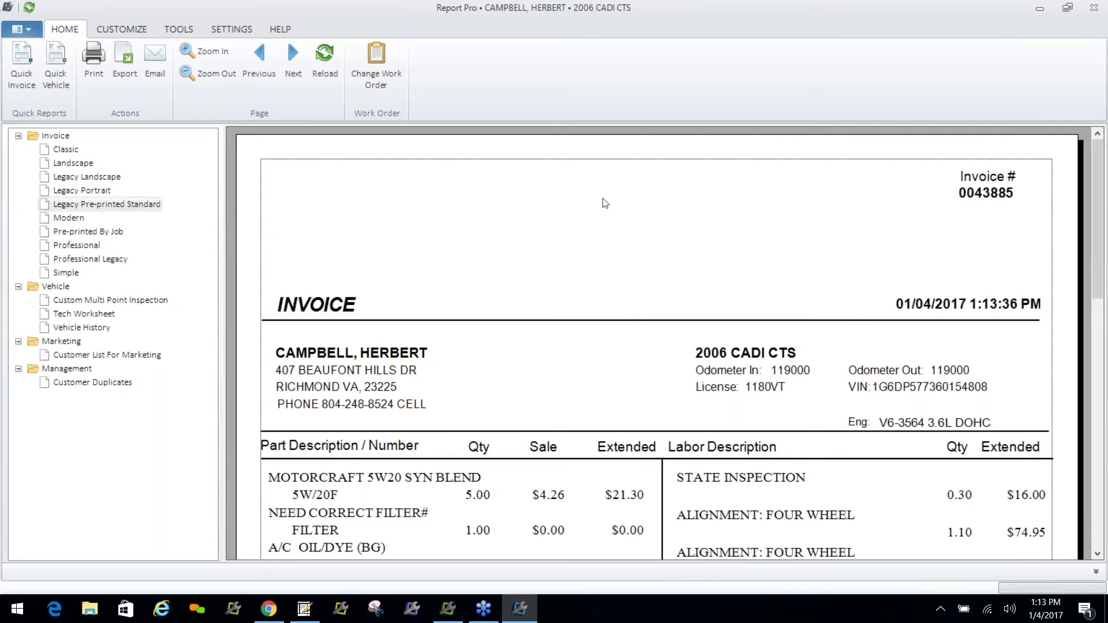
left_click(67, 219)
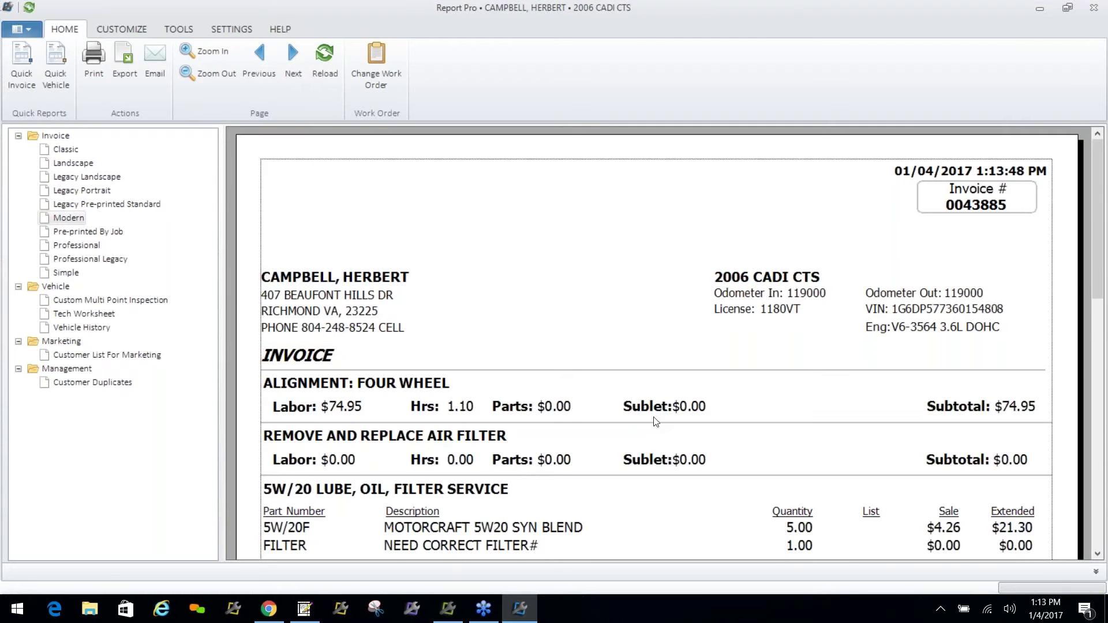
scroll(1099, 287, "down", 1)
scroll(1099, 287, "down", 10)
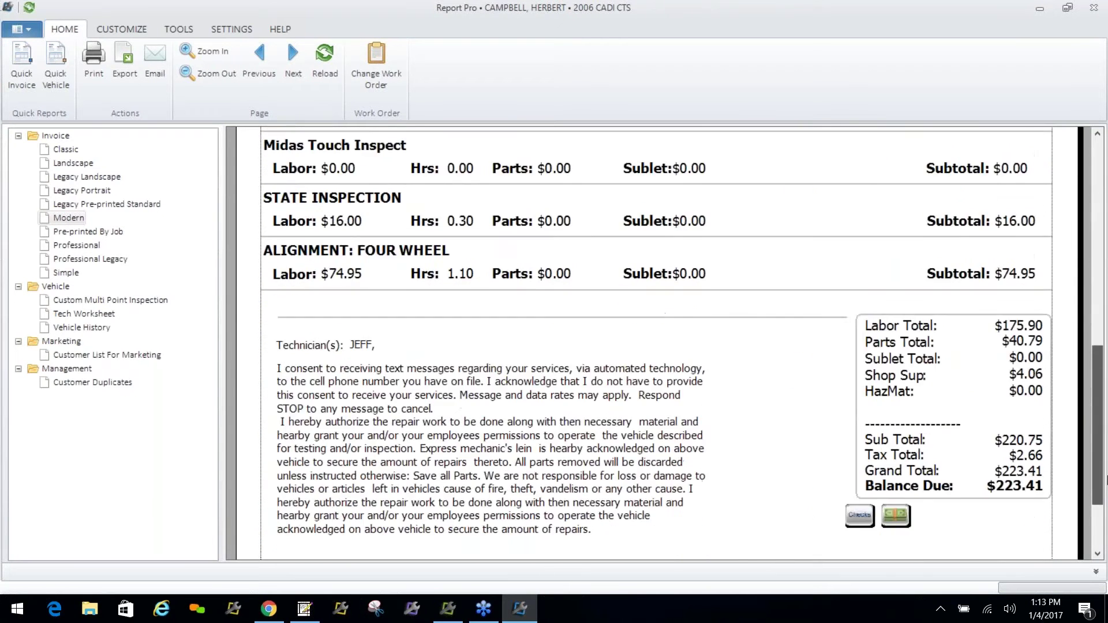
Open the invoice customization, turn on the logo on the invoice, and open the file selection for its logo path
left_click(129, 31)
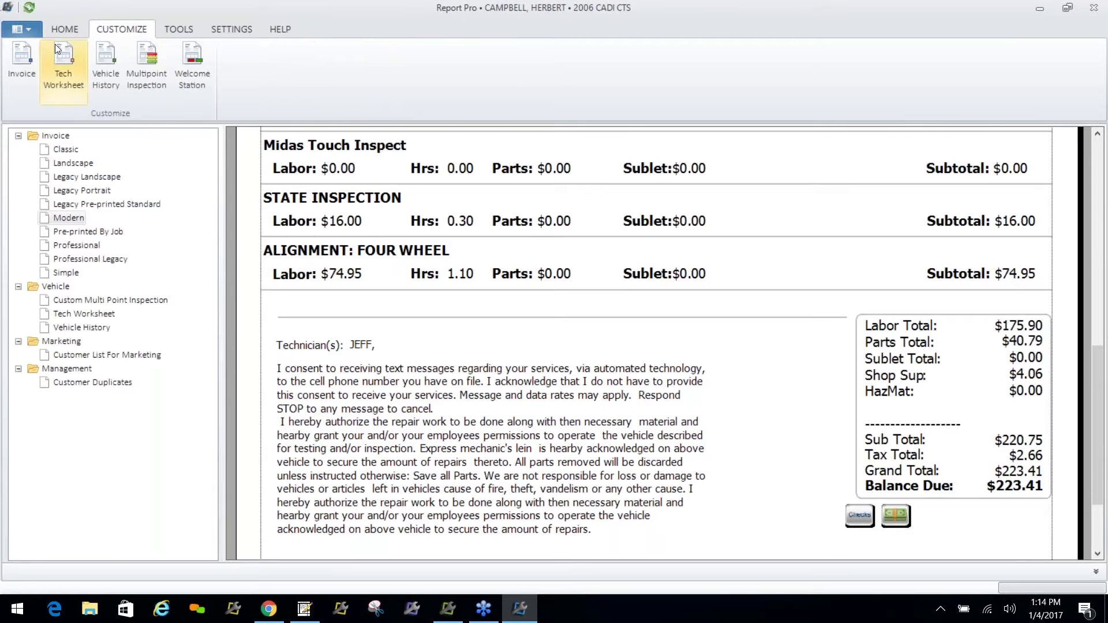
left_click(20, 60)
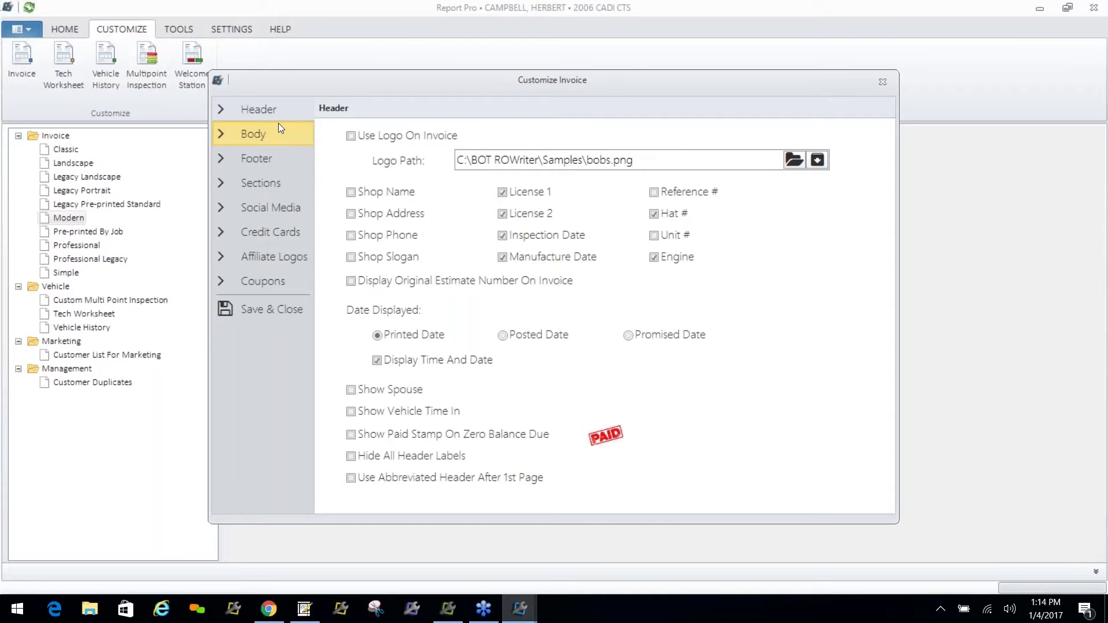
left_click(351, 137)
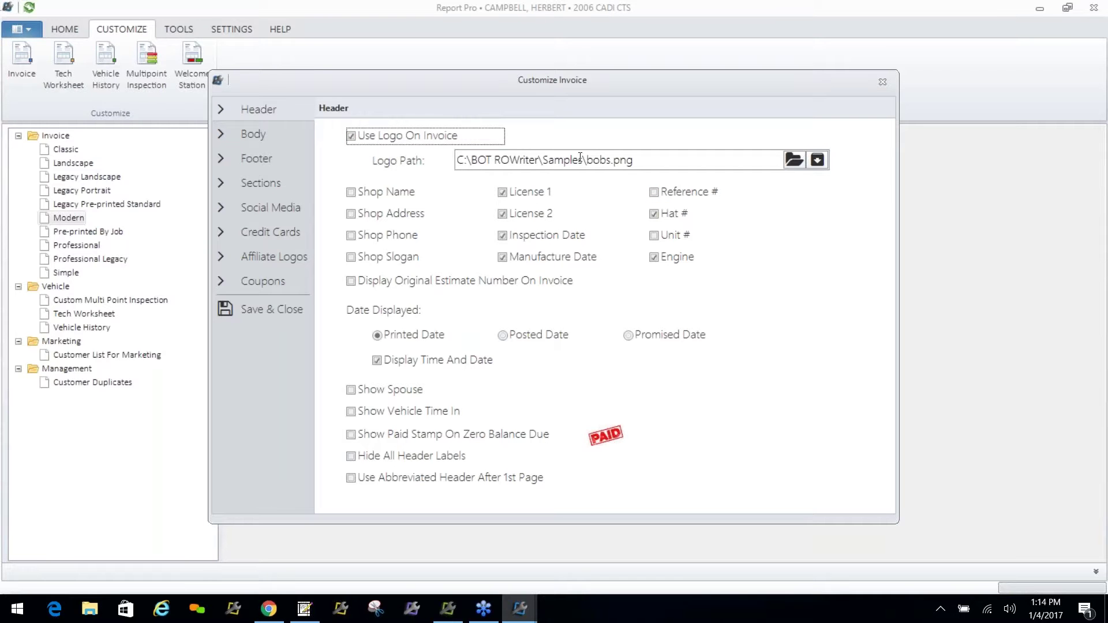
left_click(795, 165)
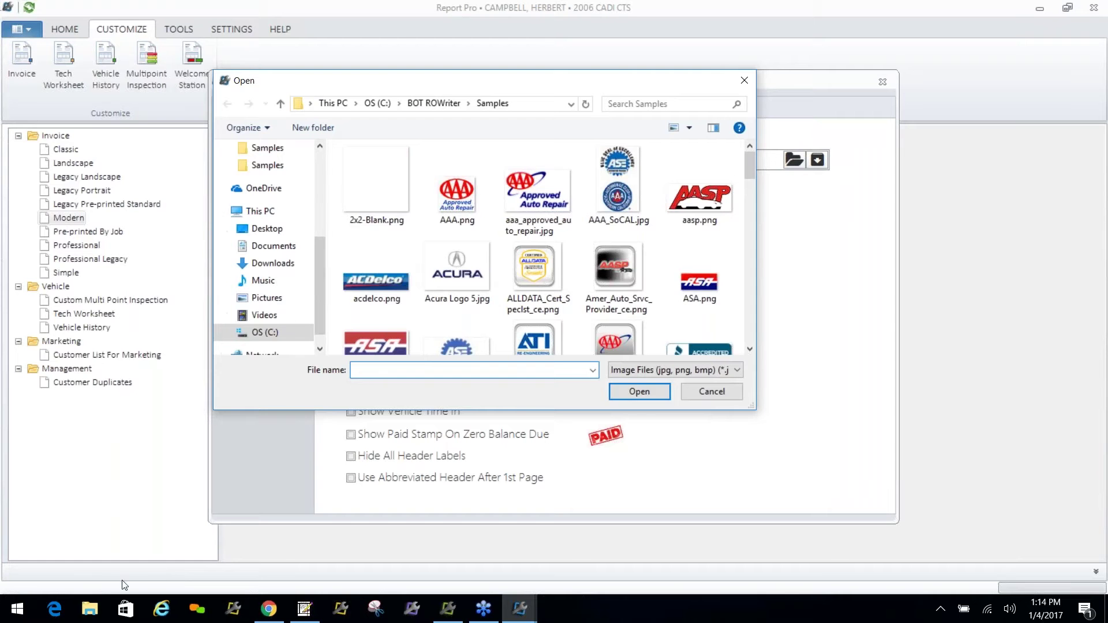
Switch to File Explorer, look through the sample logos in C:\BOT ROWriter\Samples, and close the window
left_click(90, 609)
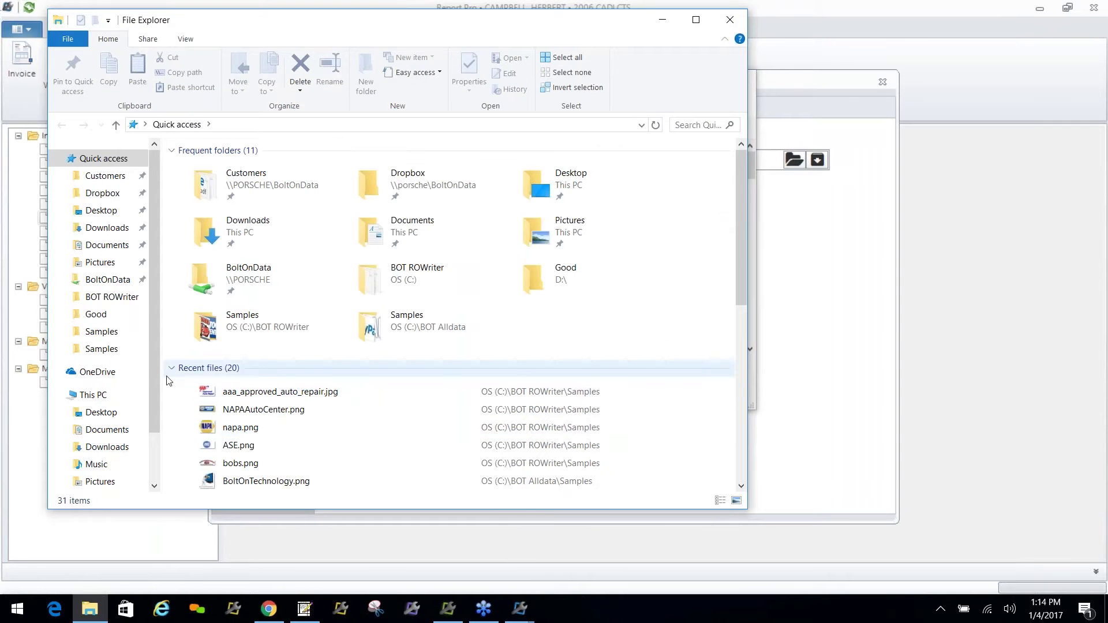
scroll(154, 369, "down", 2)
scroll(153, 379, "down", 2)
left_click(101, 456)
double_click(255, 231)
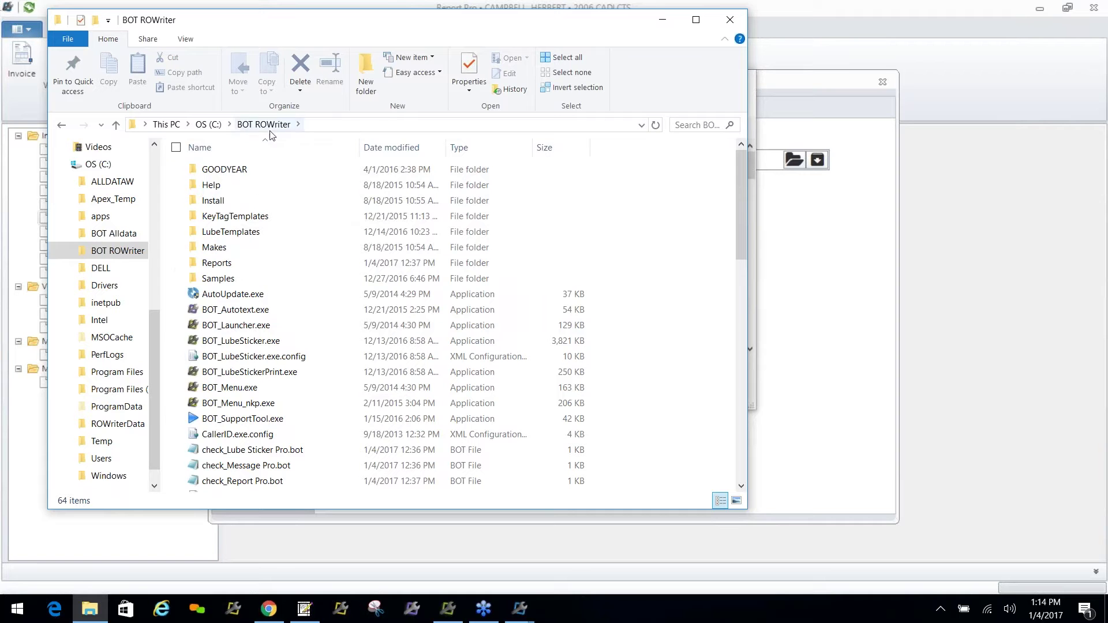
double_click(209, 280)
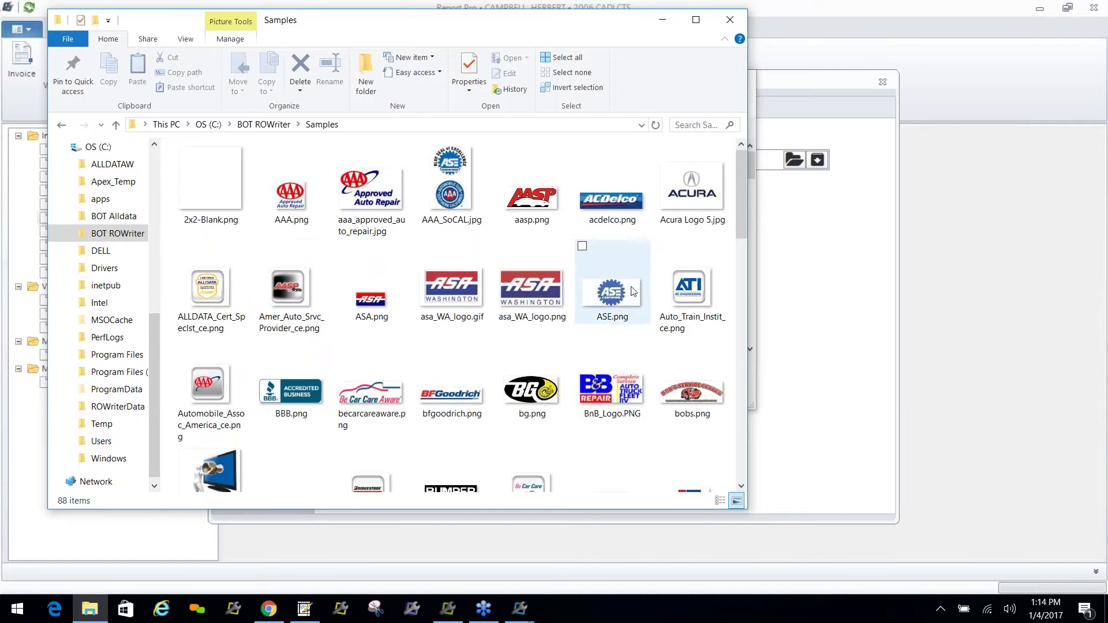
left_click_drag(742, 229, 690, 184)
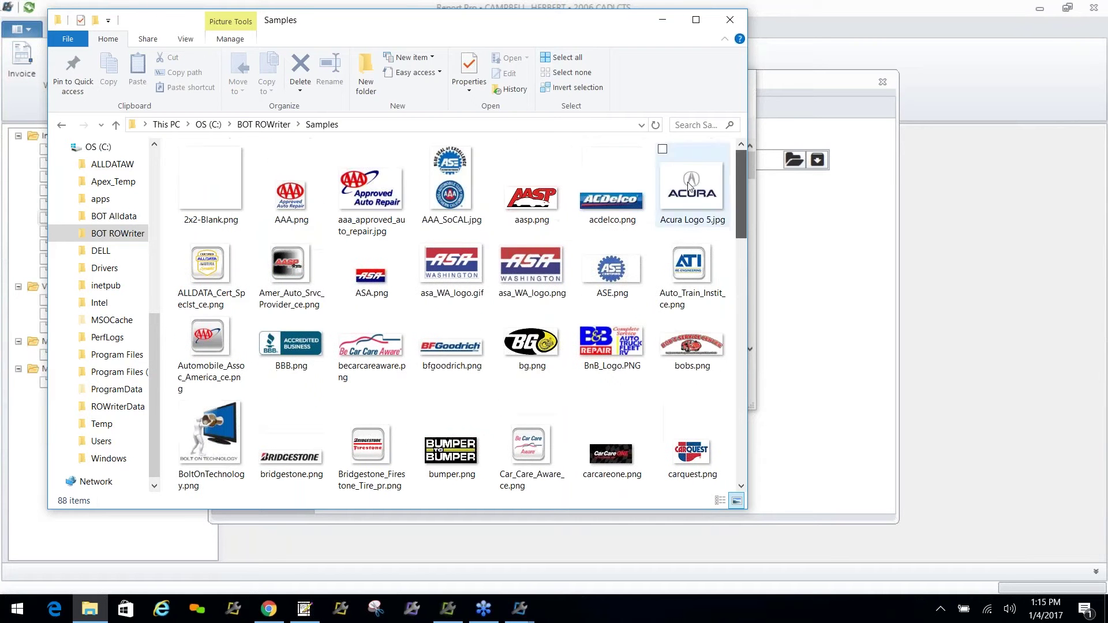
left_click(725, 21)
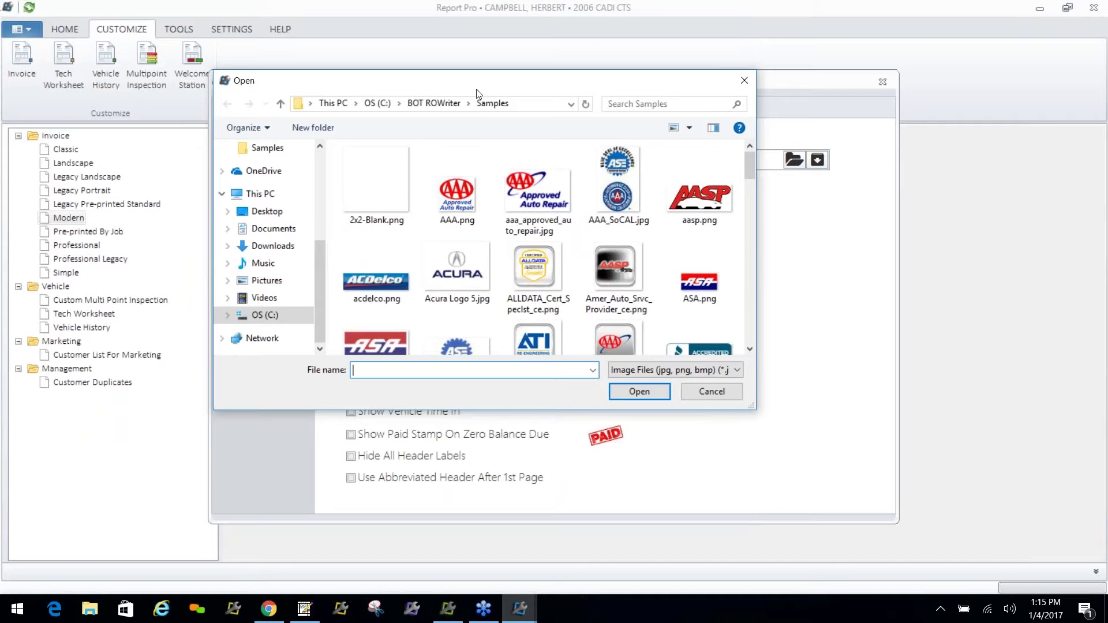
Choose BoltOnTechnology.png as the invoice logo, and show the shop name, address, phone and slogan in the header
left_click_drag(750, 175, 749, 204)
double_click(363, 268)
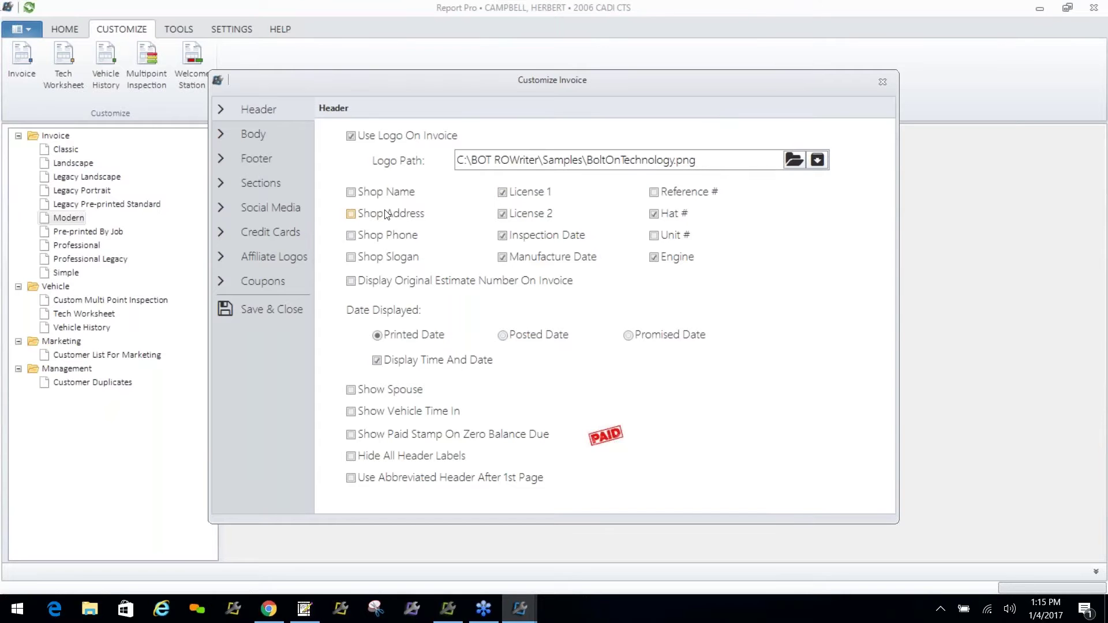
left_click(350, 193)
left_click(351, 214)
left_click(351, 236)
left_click(352, 259)
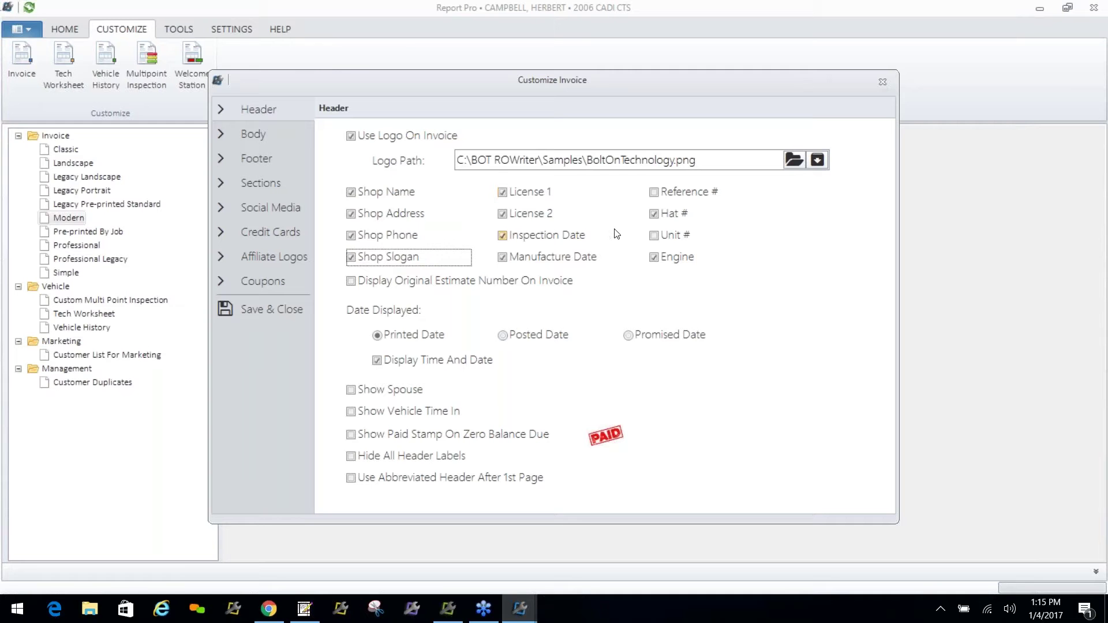
Turn on the header options for spouse, paid stamp on zero balance due, and abbreviated header after the first page
left_click(350, 392)
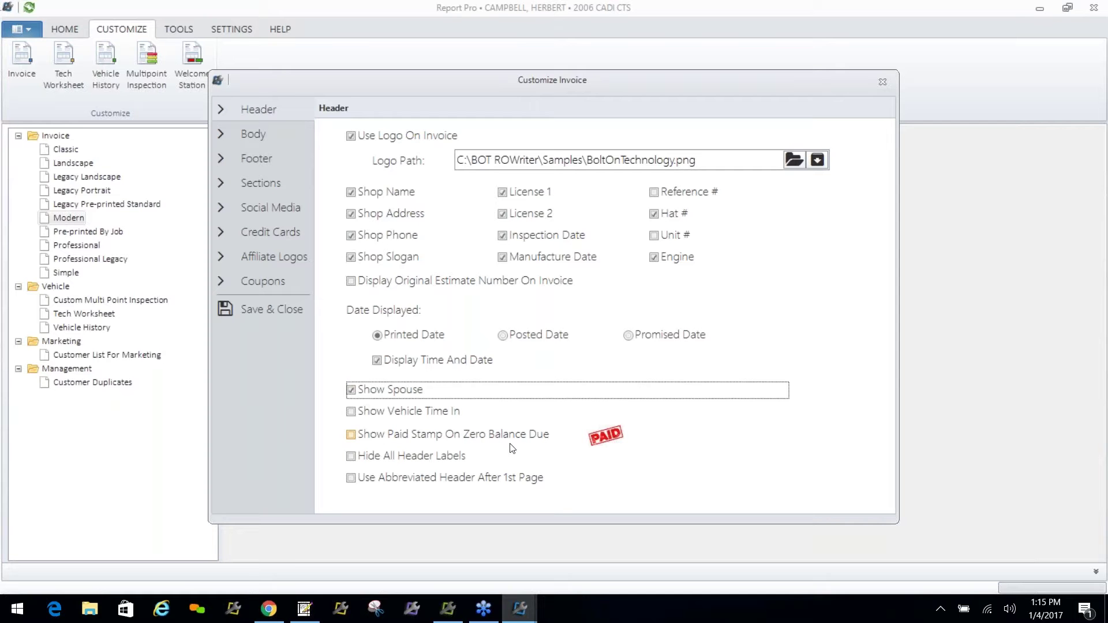
left_click(351, 436)
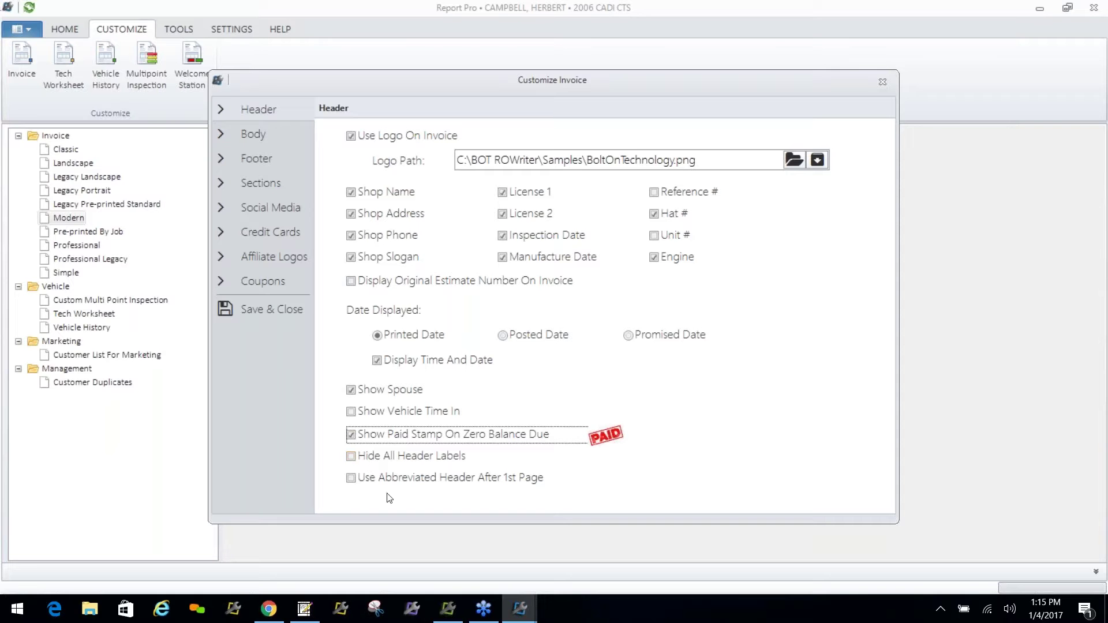
left_click(351, 480)
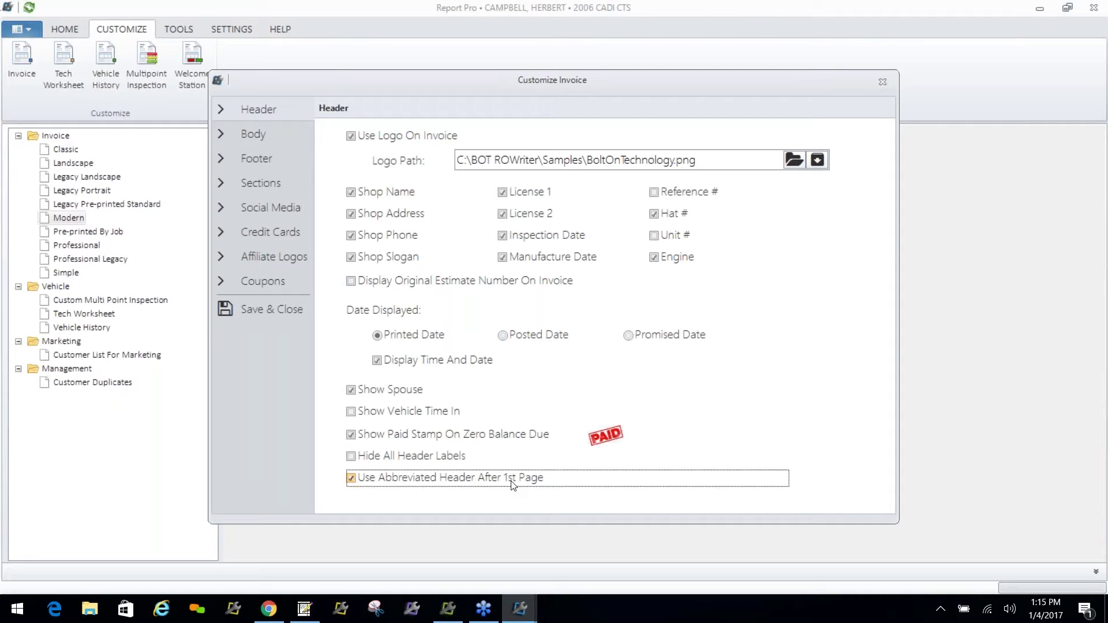
Set the invoice body's primary accent color to orange and its secondary accent color to yellow
left_click(264, 133)
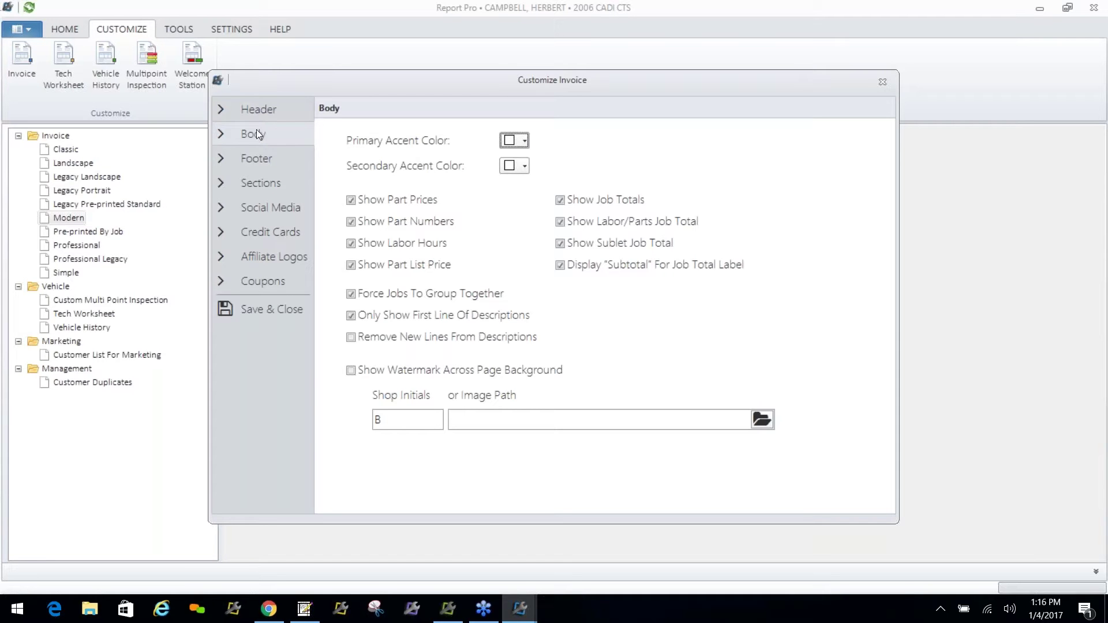
left_click(525, 141)
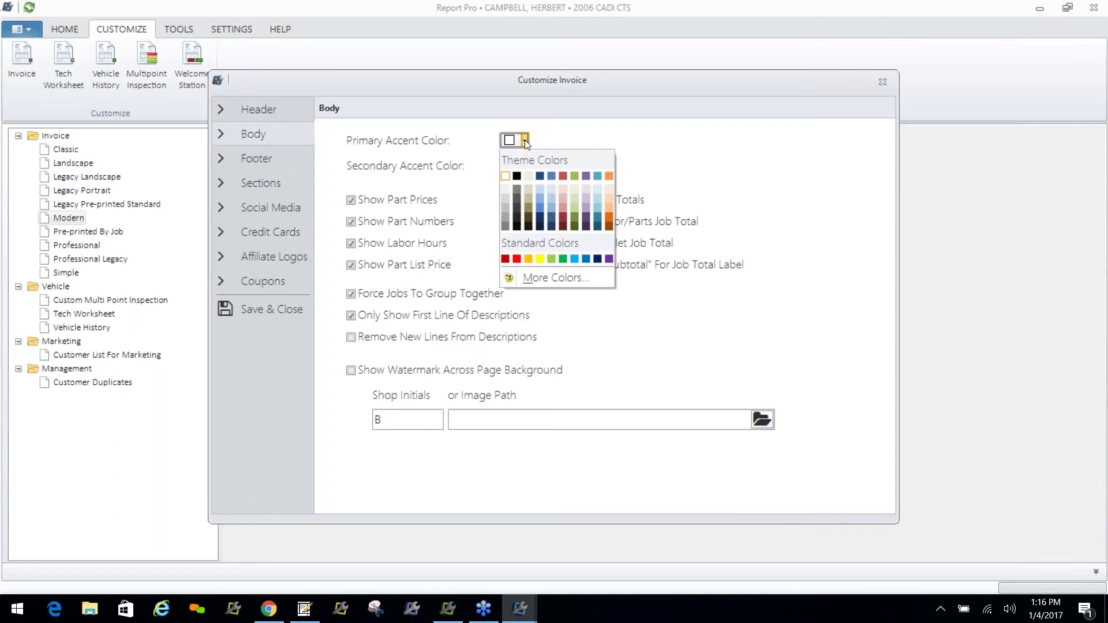
left_click(527, 258)
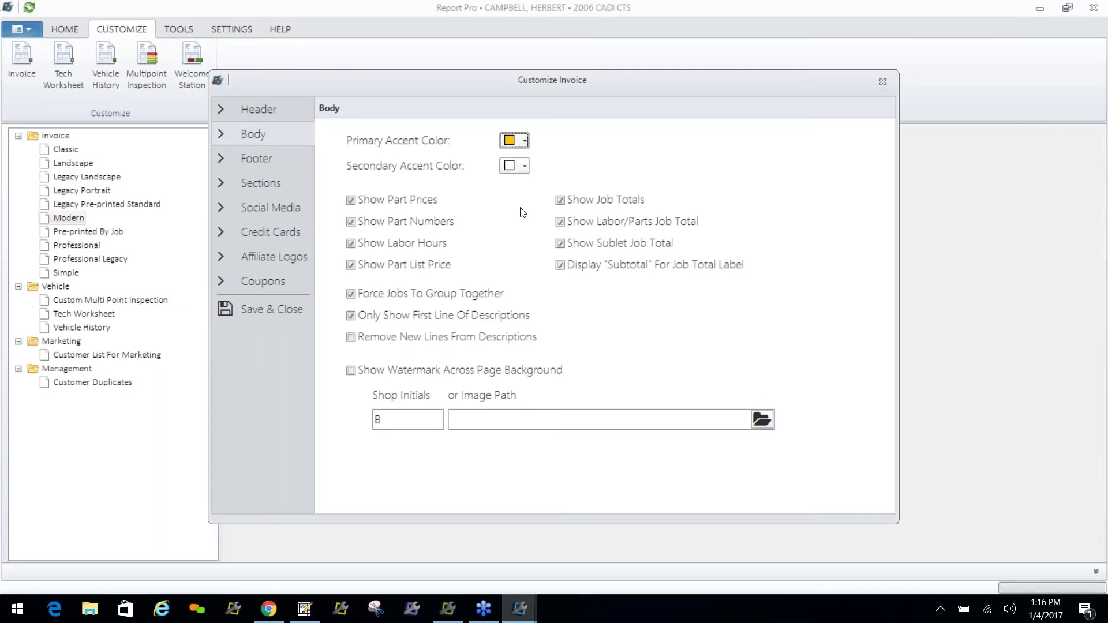
left_click(525, 165)
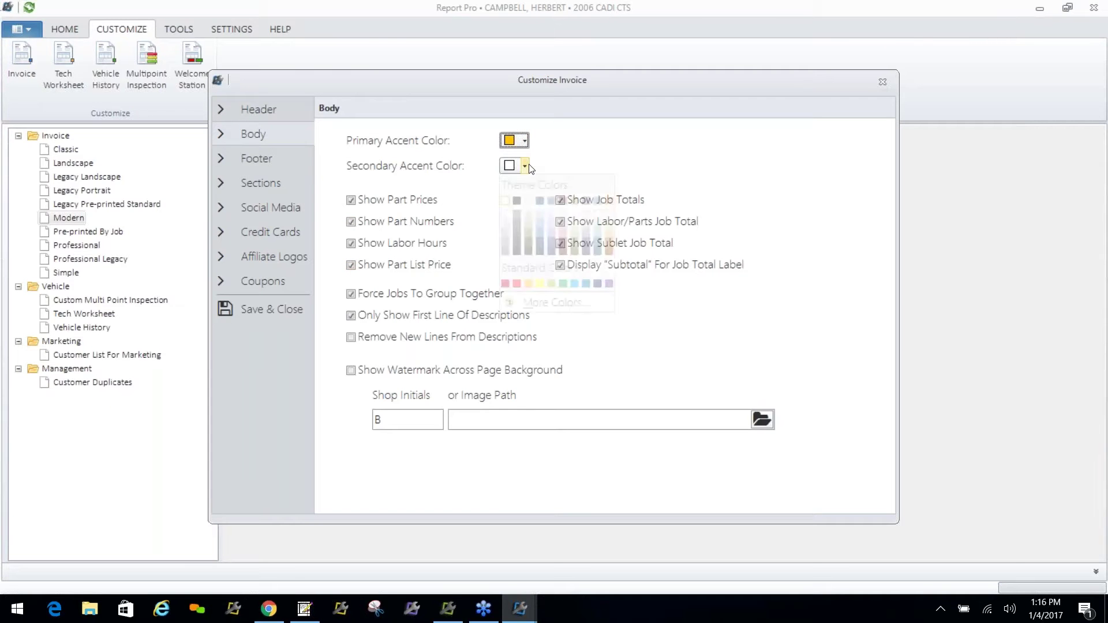
left_click(541, 284)
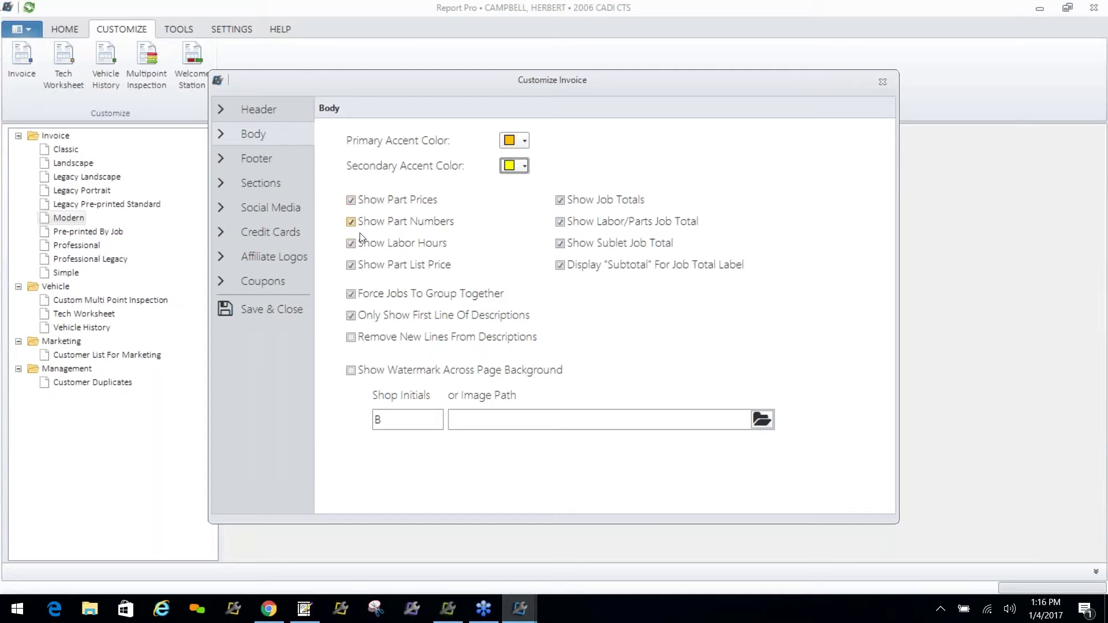
Hide part prices, part numbers, labor hours and part list price in the invoice body
left_click(353, 201)
left_click(351, 222)
left_click(351, 244)
left_click(353, 266)
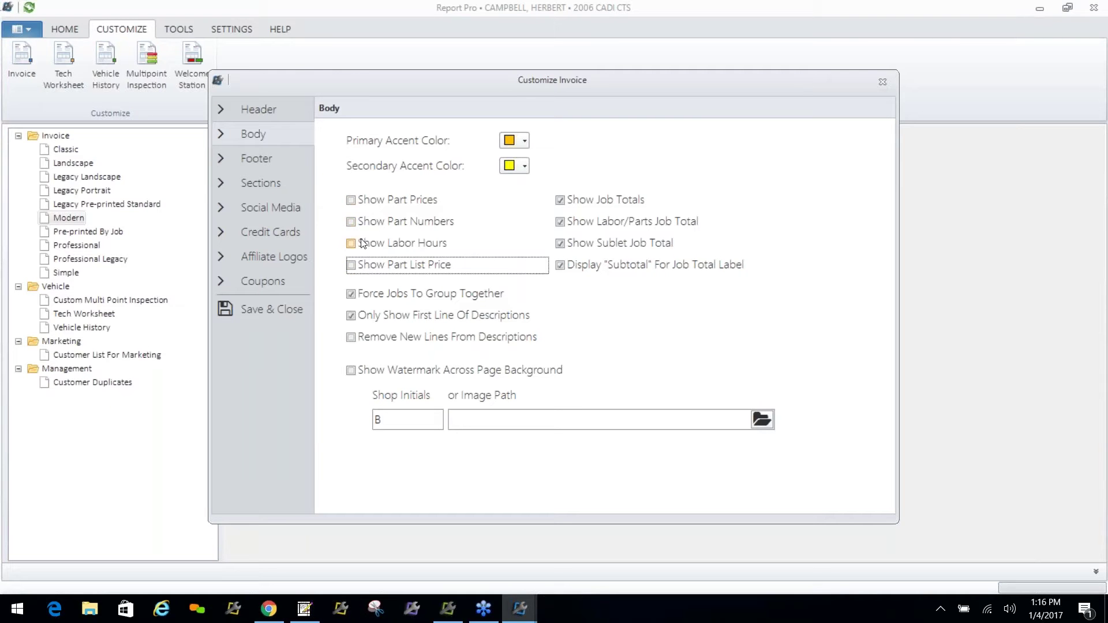
Turn off job totals, labor/parts job total, sublet job total and the "Subtotal" label for job totals in the invoice body
left_click(560, 200)
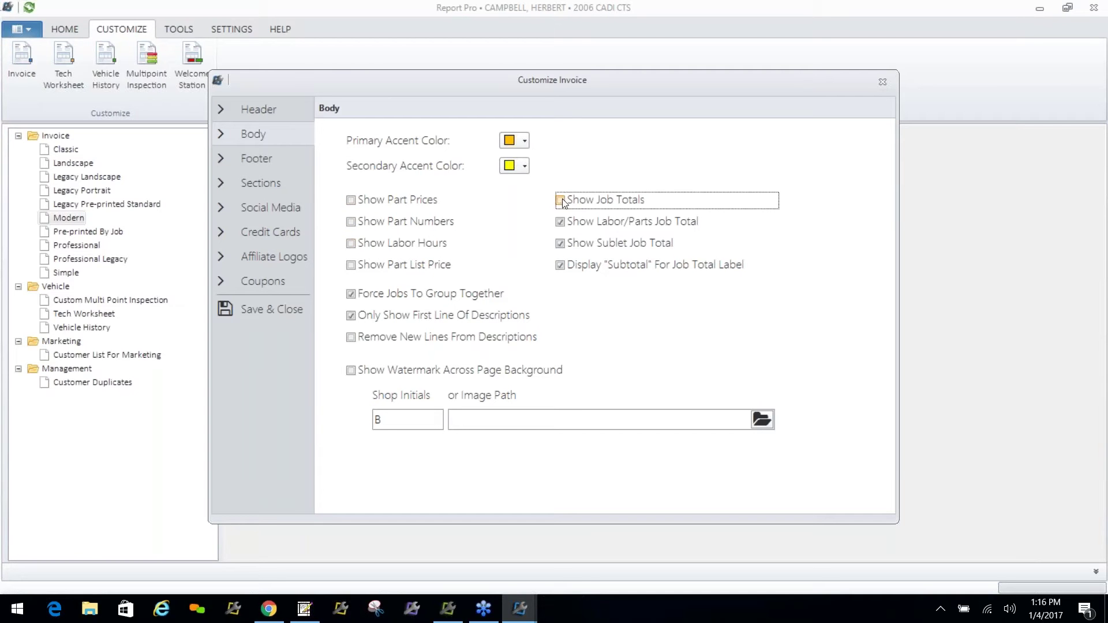
left_click(561, 224)
left_click(560, 245)
left_click(561, 267)
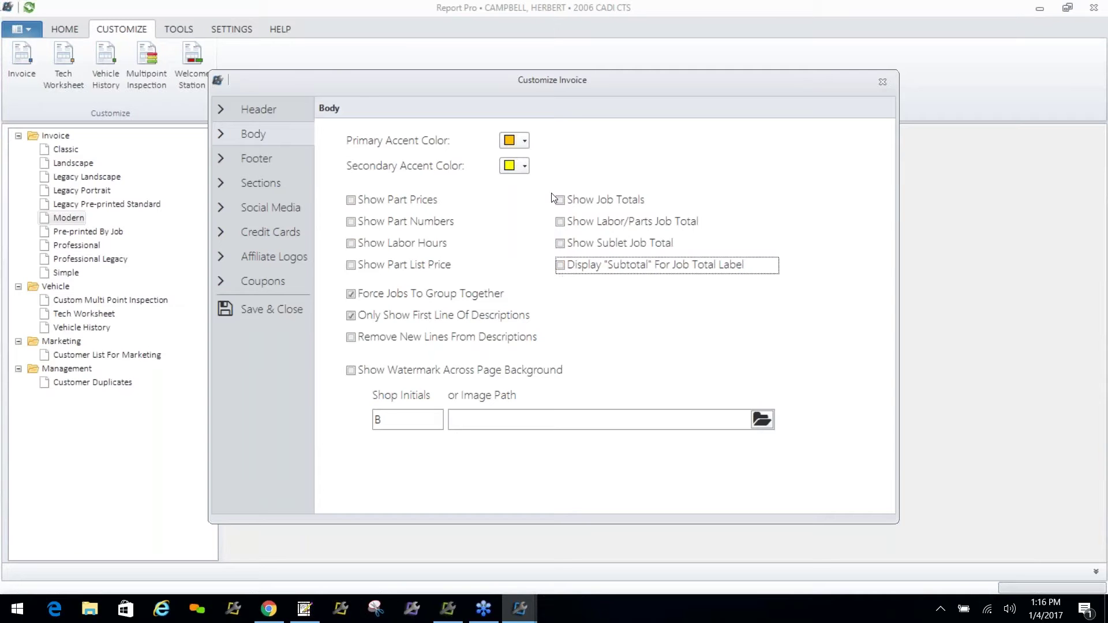
left_click(560, 267)
left_click(562, 227)
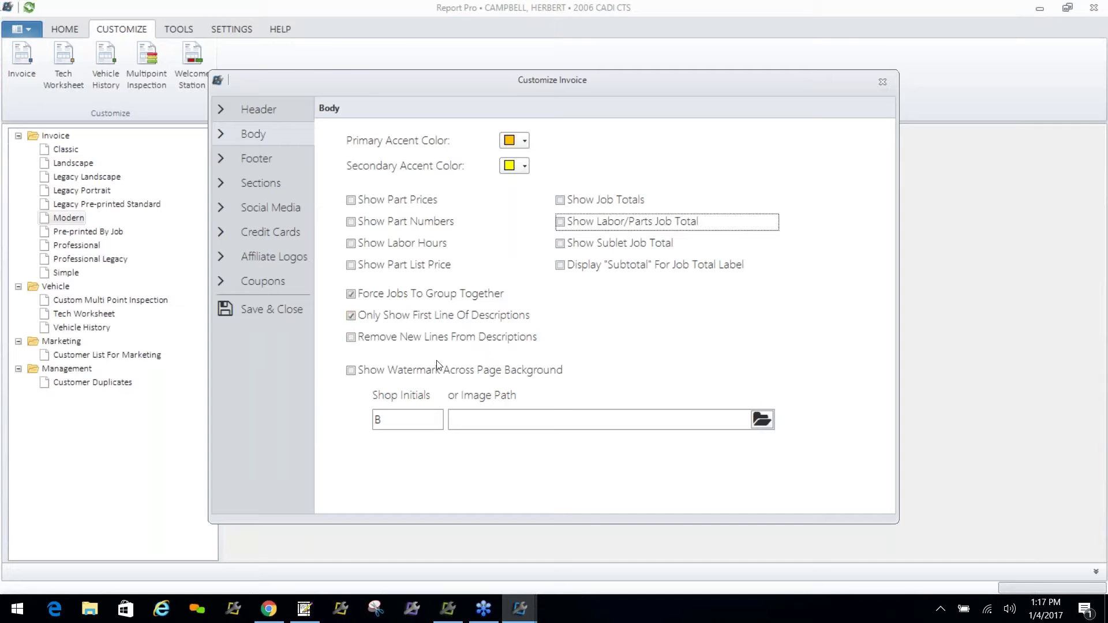
Turn off showing only the first line of descriptions, and enable the page background watermark with the shop initials JB
left_click(359, 321)
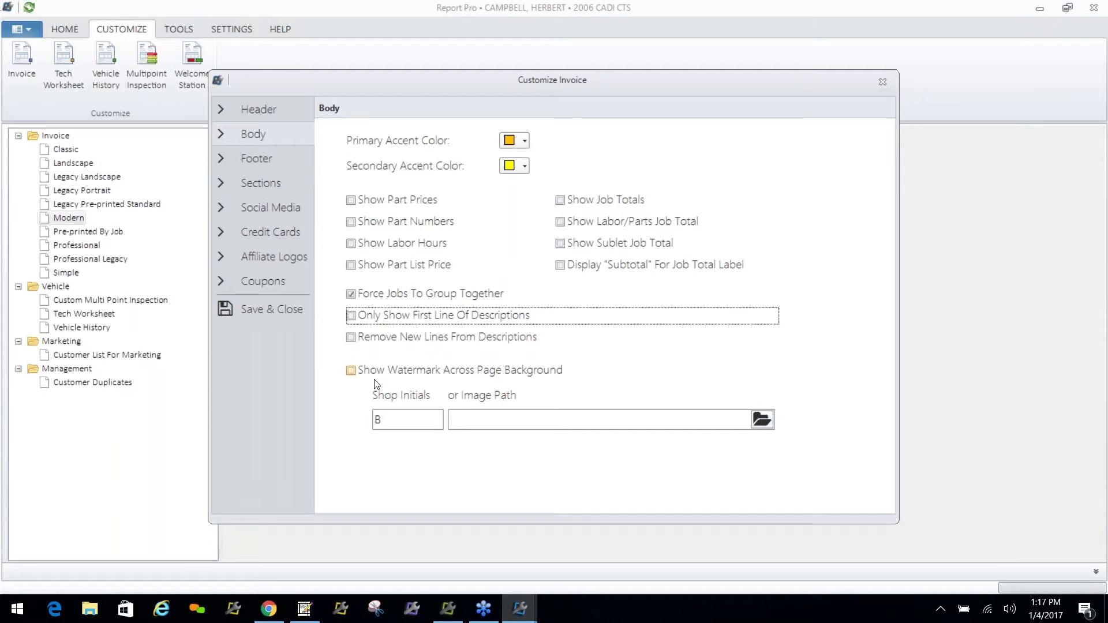
left_click(379, 419)
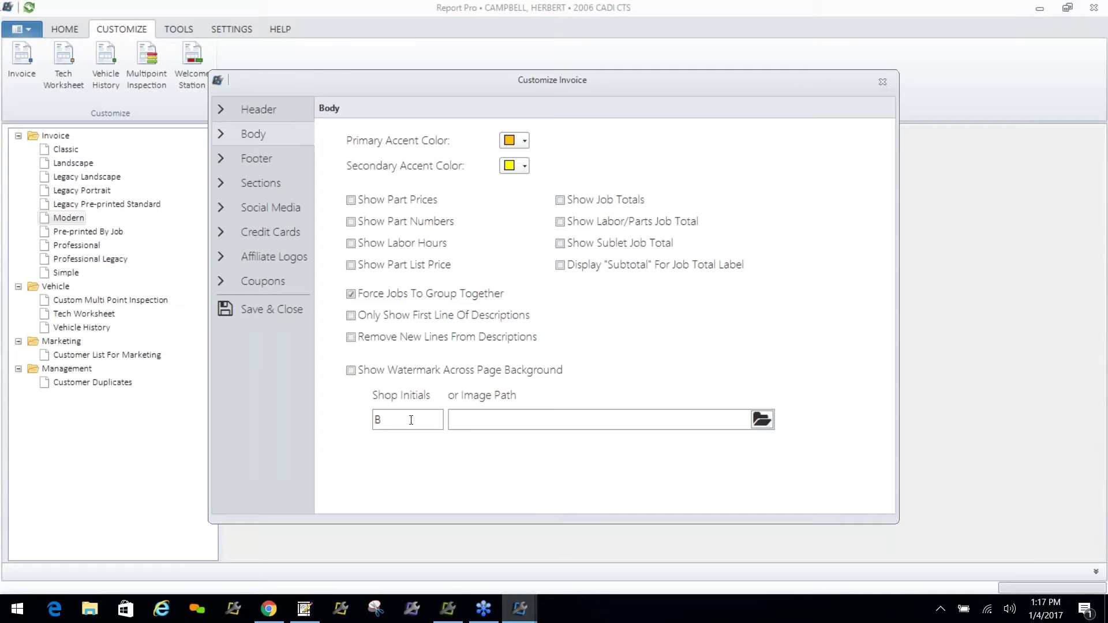
left_click(379, 420)
type("J")
left_click(352, 371)
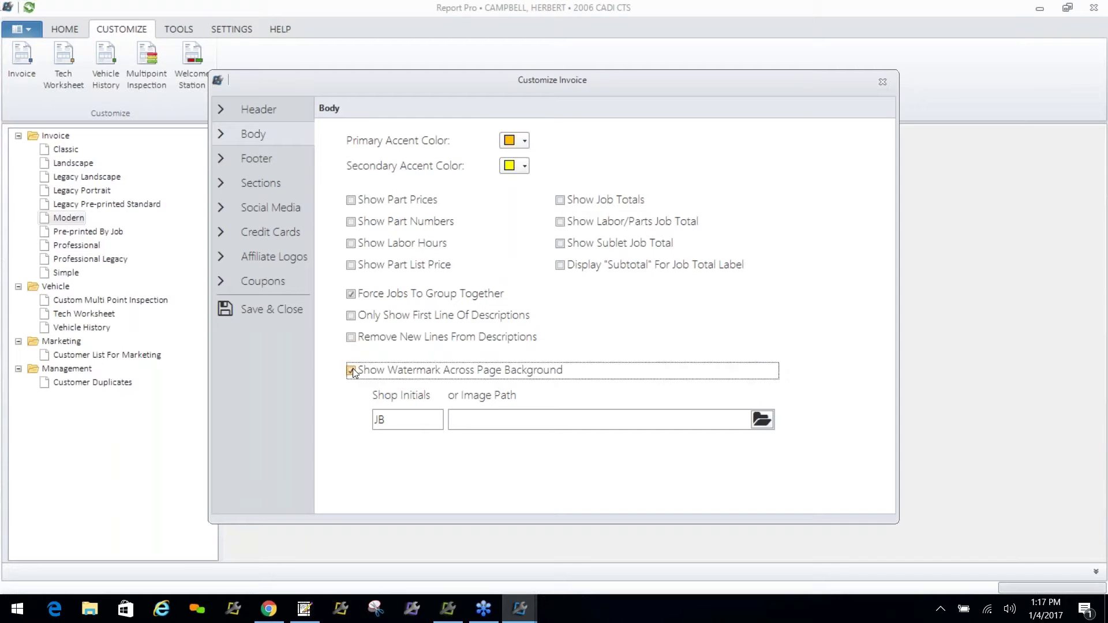
left_click_drag(397, 419, 372, 419)
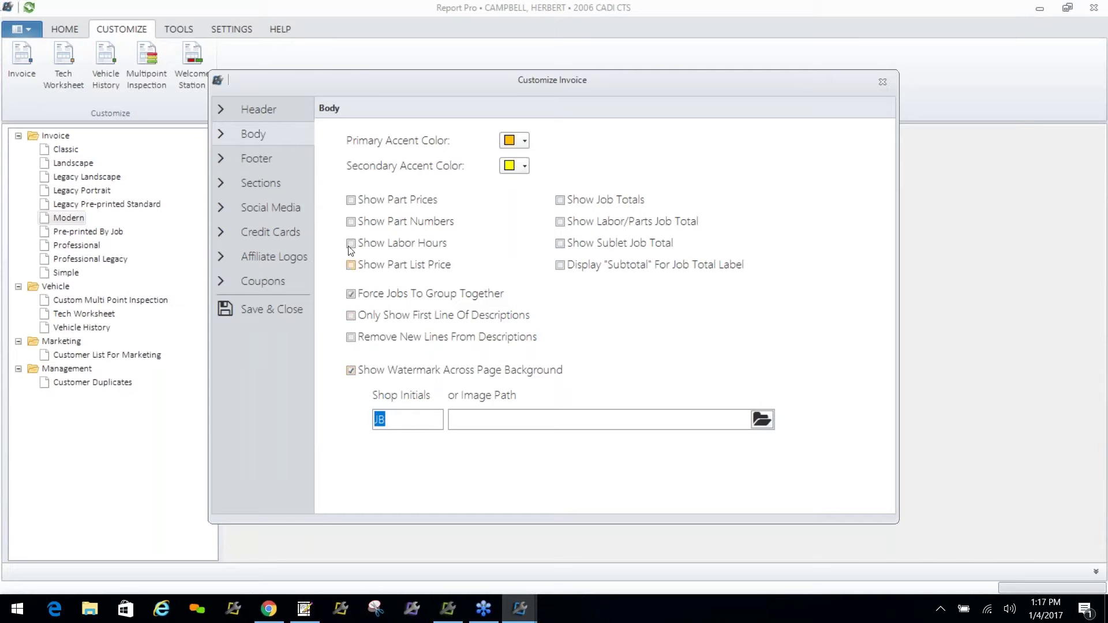
In the invoice footer, set the shop website's color to light blue and show a QR code for the website link
left_click(248, 154)
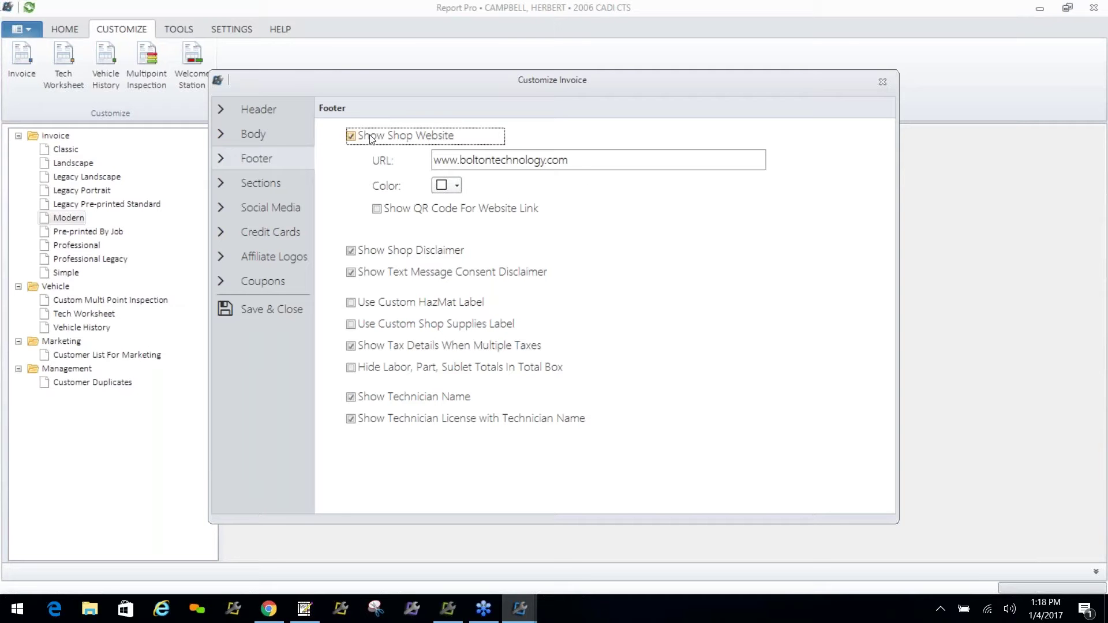
left_click_drag(570, 160, 433, 160)
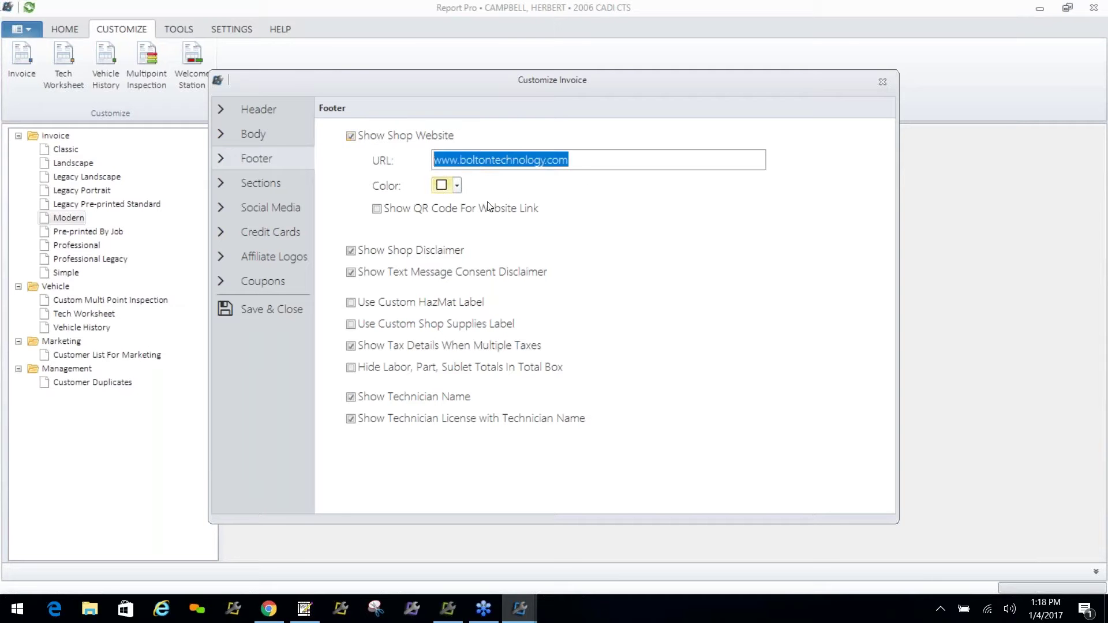
left_click(454, 187)
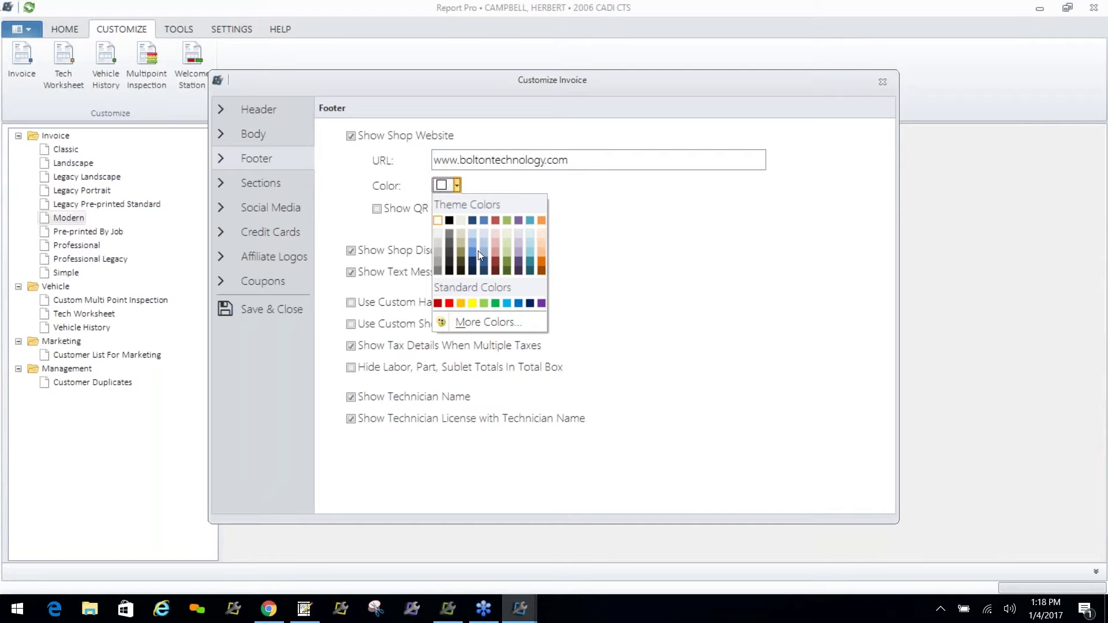
left_click(507, 302)
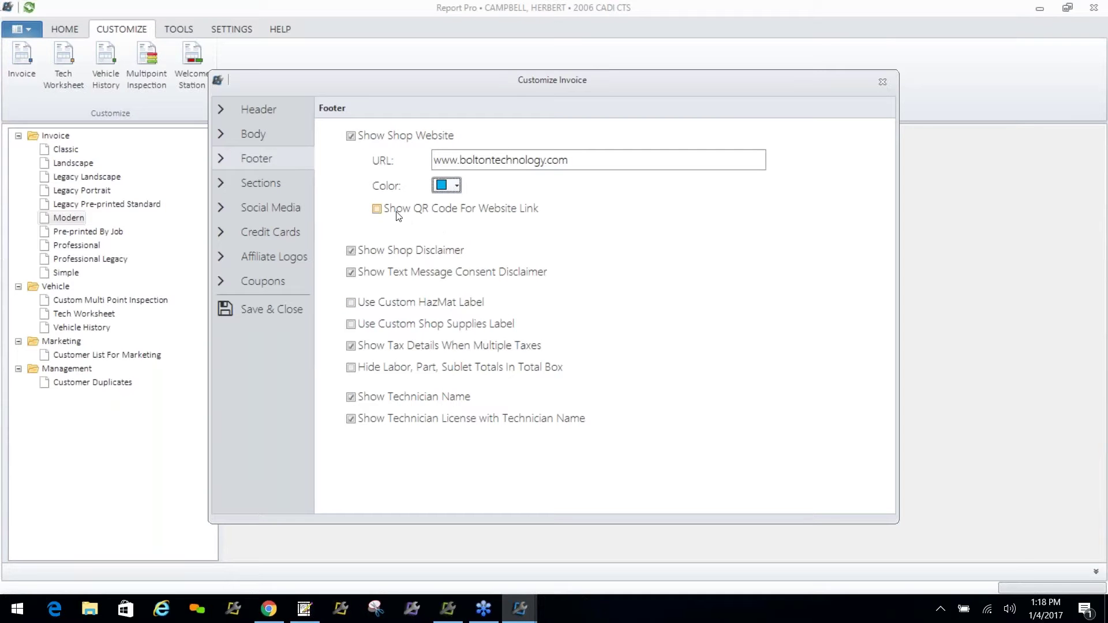
left_click(377, 209)
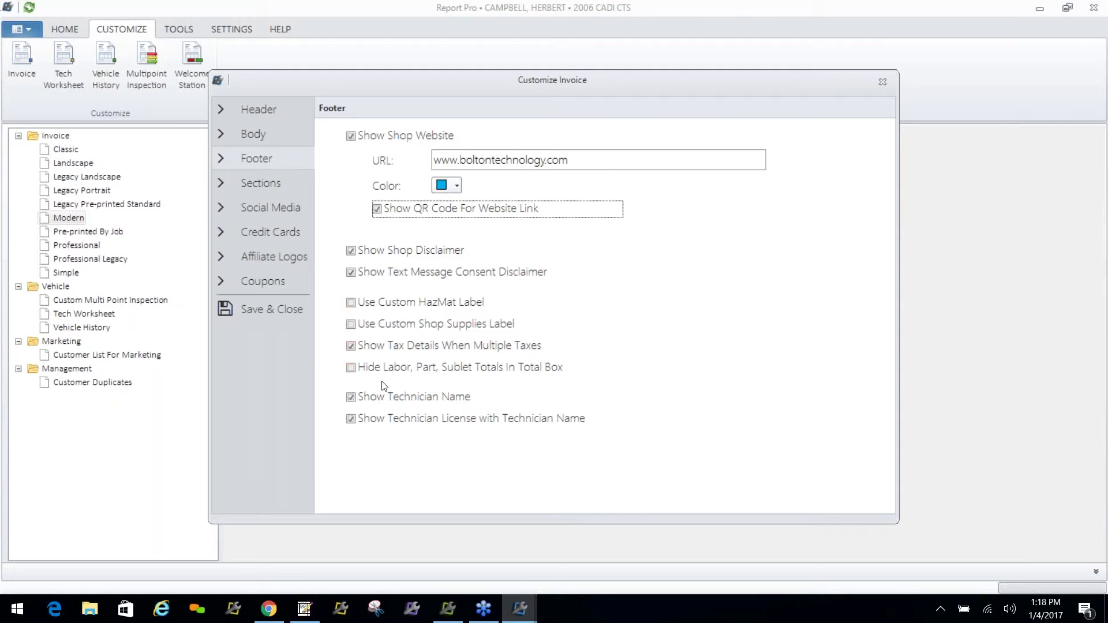
Use the custom HazMat label and hide the technician name in the footer, and open the Sections settings
left_click(351, 303)
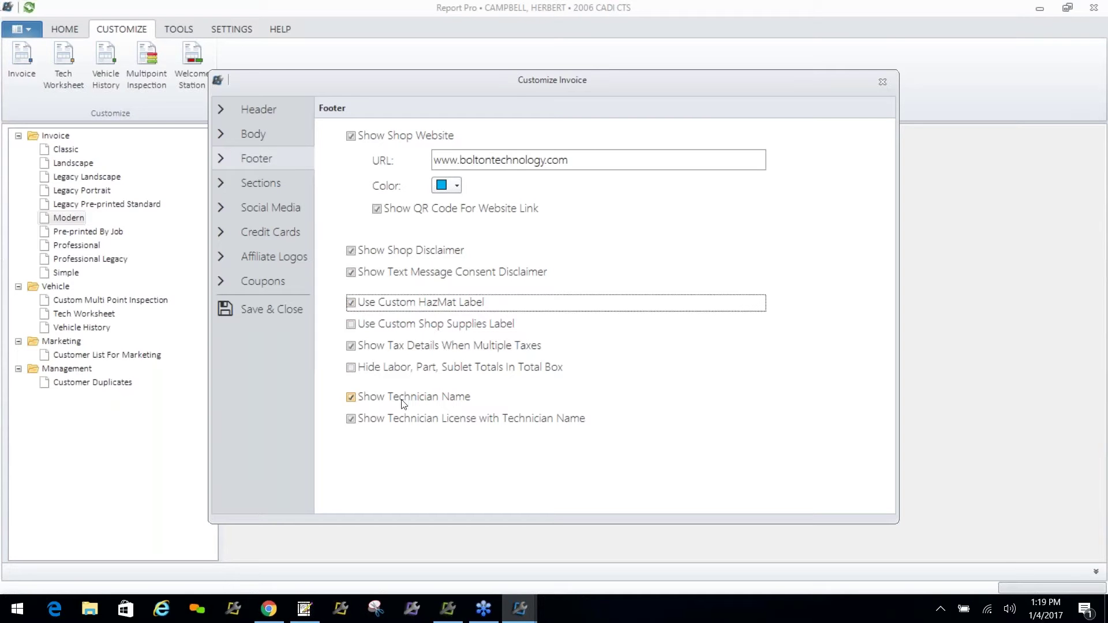
left_click(352, 398)
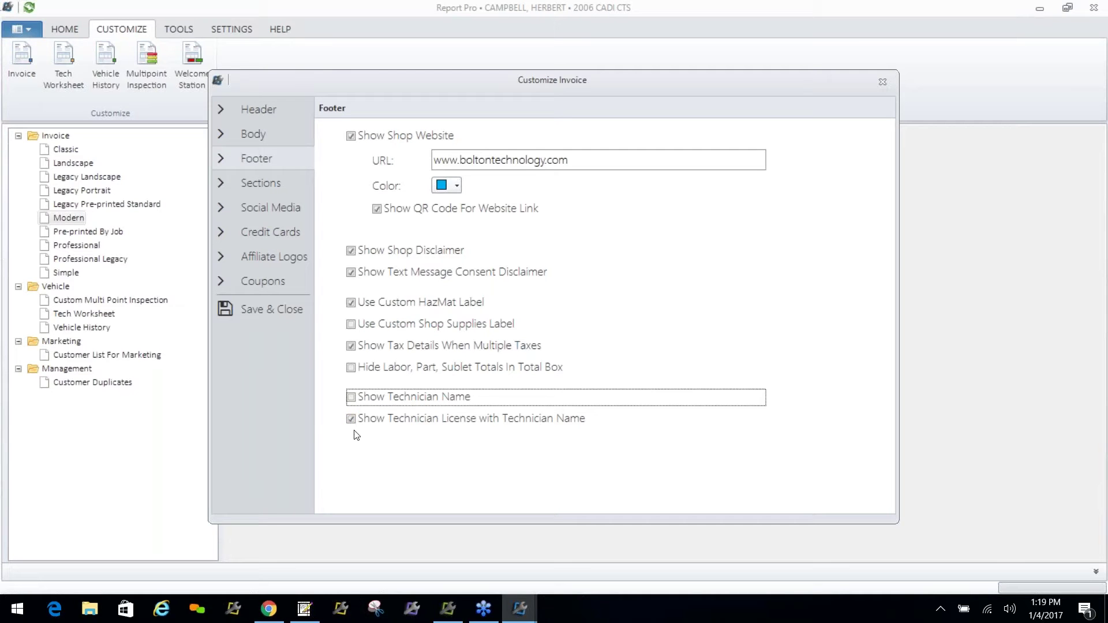
left_click(278, 184)
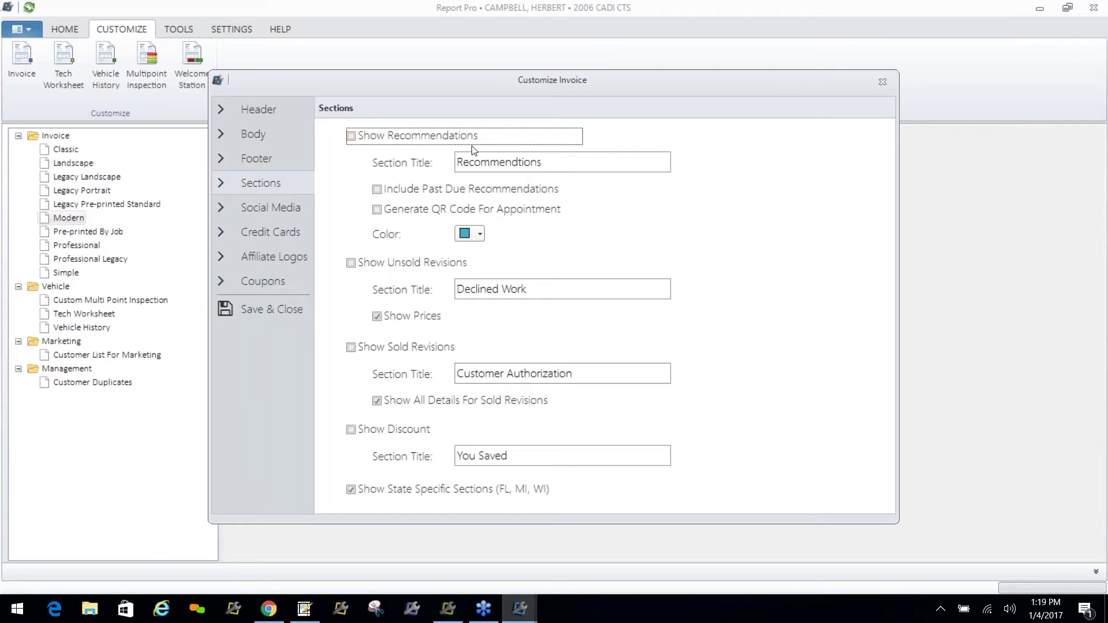
Show the Recommendations section titled "Today's Findings", including past due recommendations and a QR code for appointments
left_click(350, 137)
left_click_drag(569, 161, 456, 163)
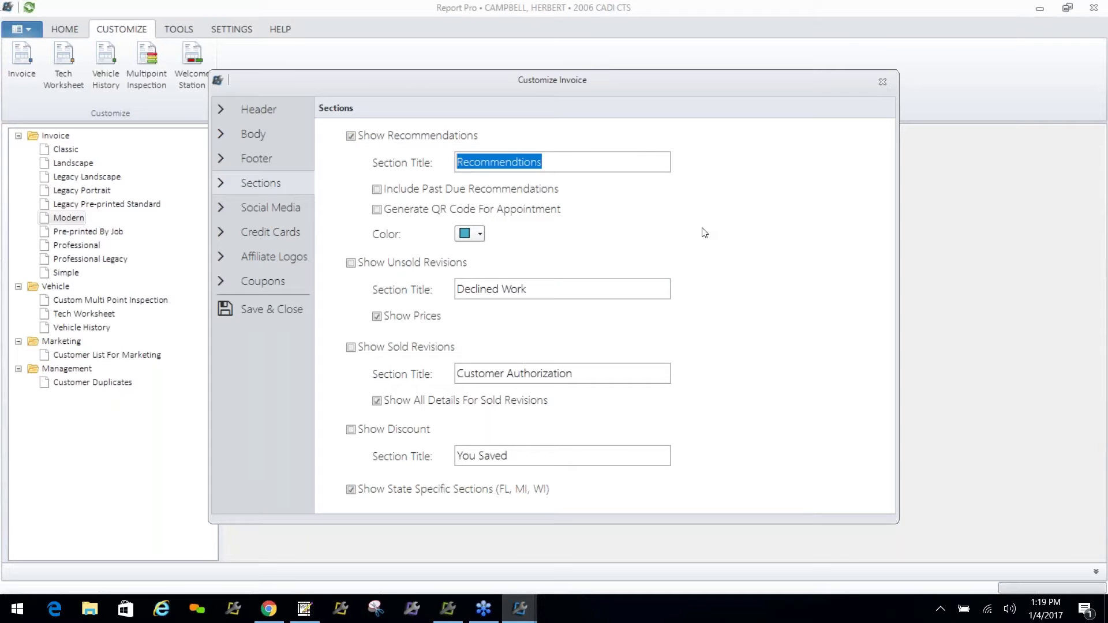
type("Today's Fi")
type("ndings")
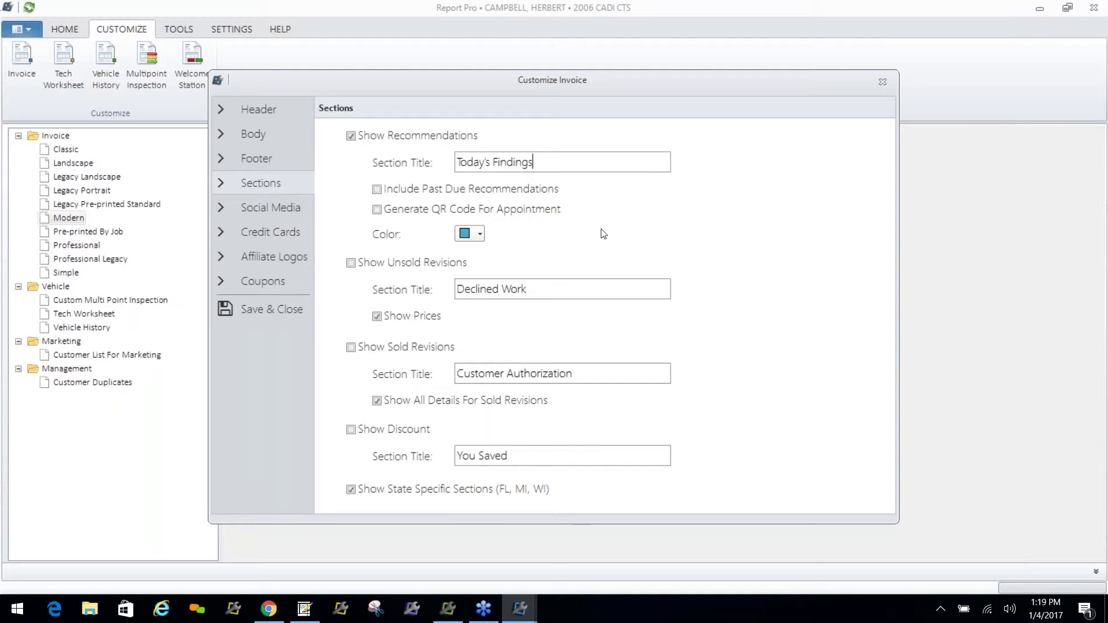
left_click(378, 192)
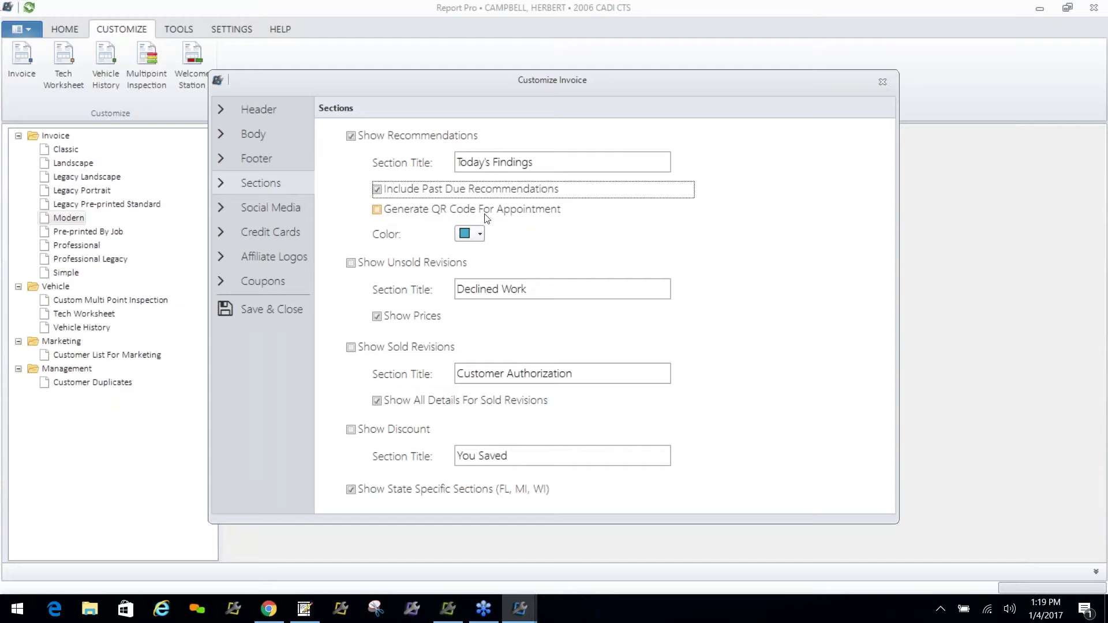
left_click(378, 211)
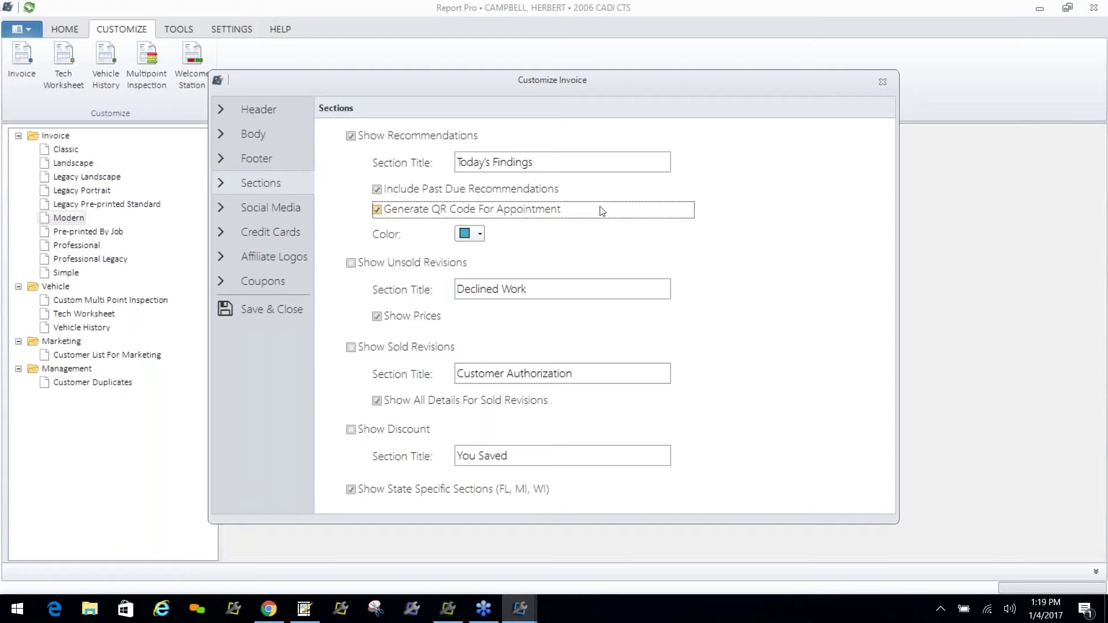
Enable the Unsold Revisions, Sold Revisions and Discount sections on the invoice, keeping their section titles
left_click(352, 264)
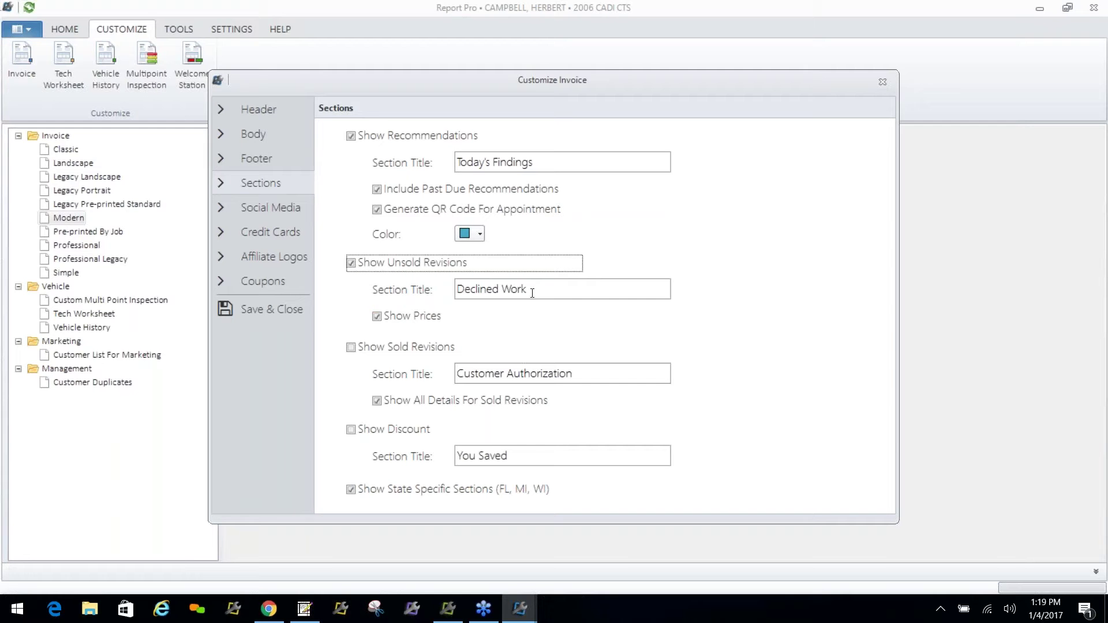
left_click(351, 349)
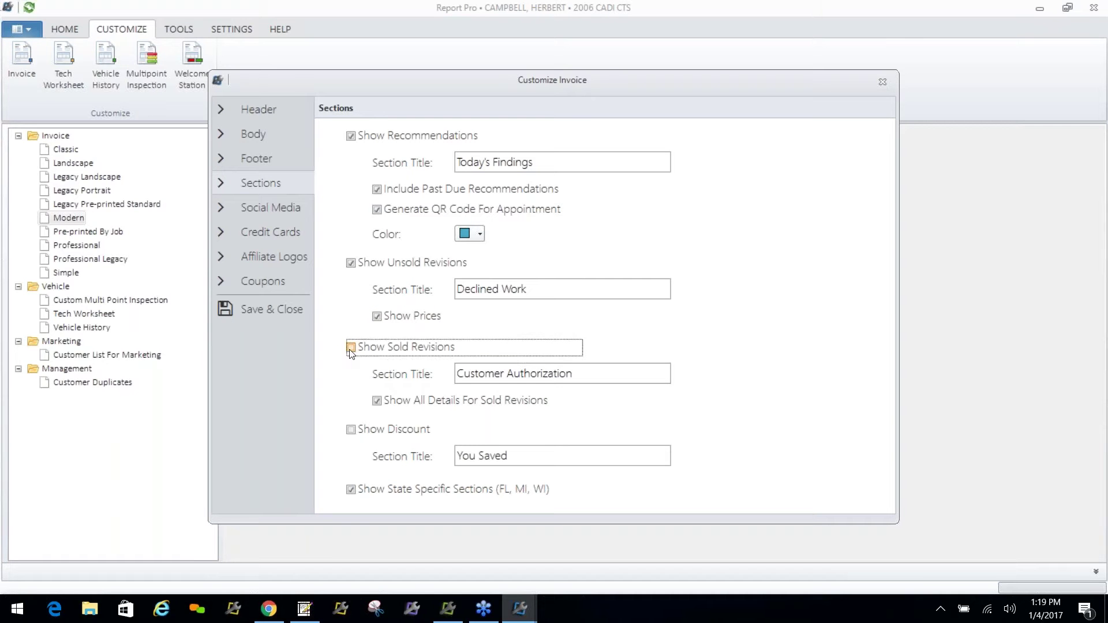
left_click(353, 431)
key("Tab")
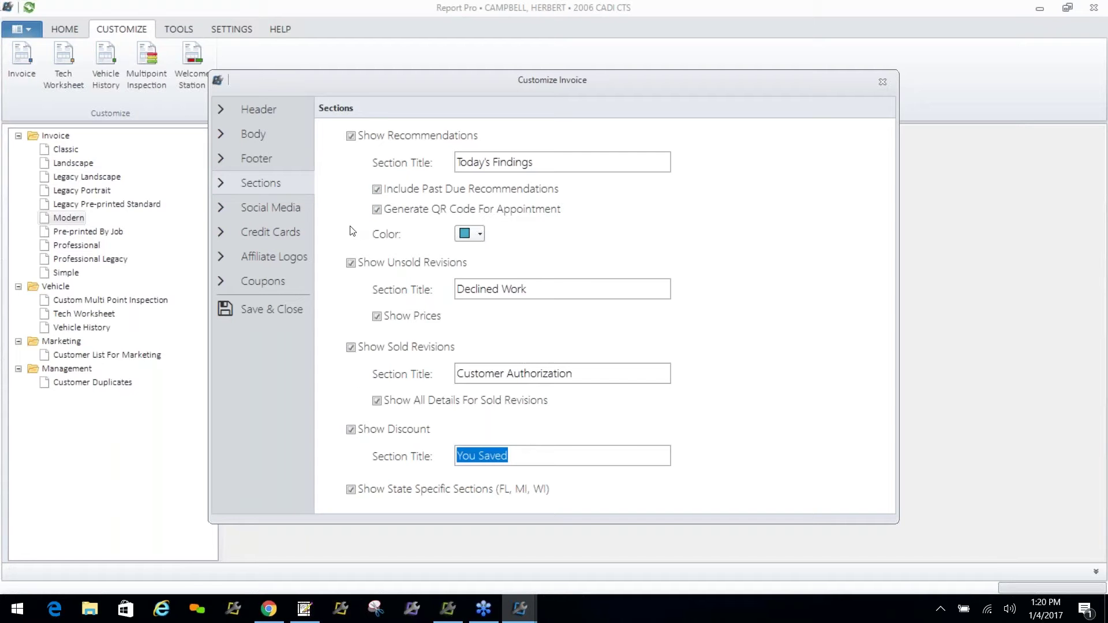
In the Social Media settings, show the Facebook, Twitter, LinkedIn, YouTube and SureCritic links on the invoice
left_click(279, 206)
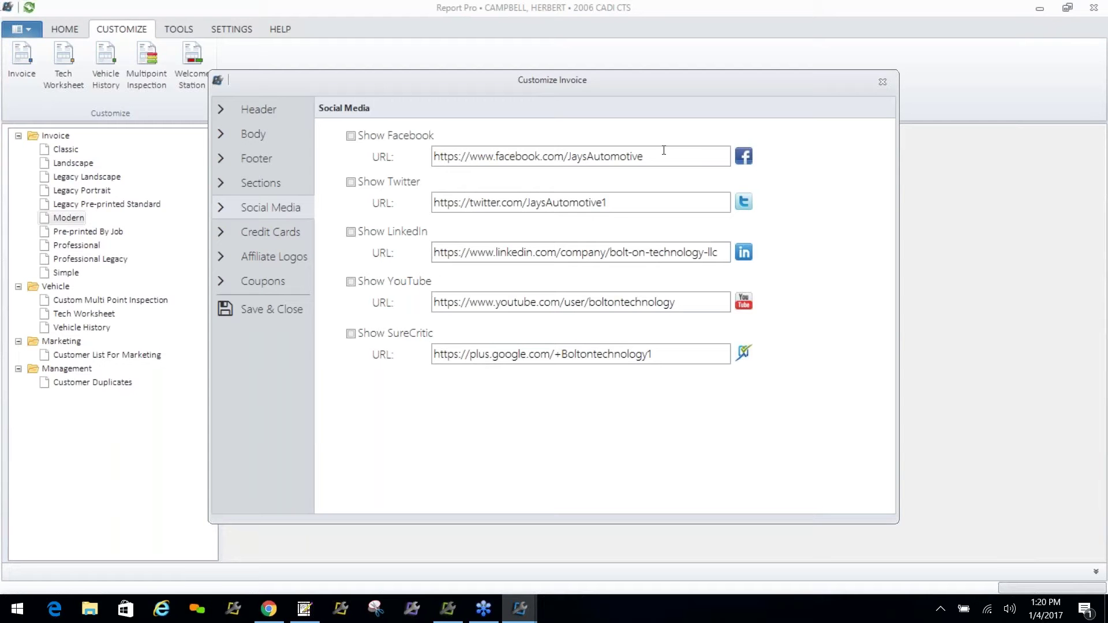
left_click_drag(660, 156, 444, 155)
left_click(351, 137)
left_click(351, 182)
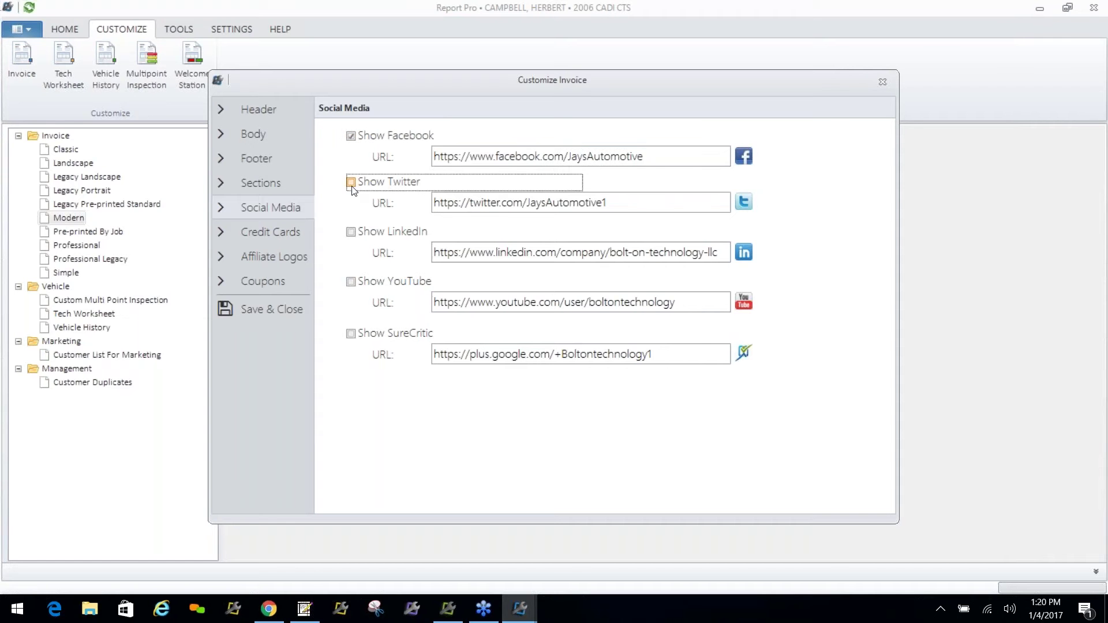
left_click(351, 232)
left_click(351, 281)
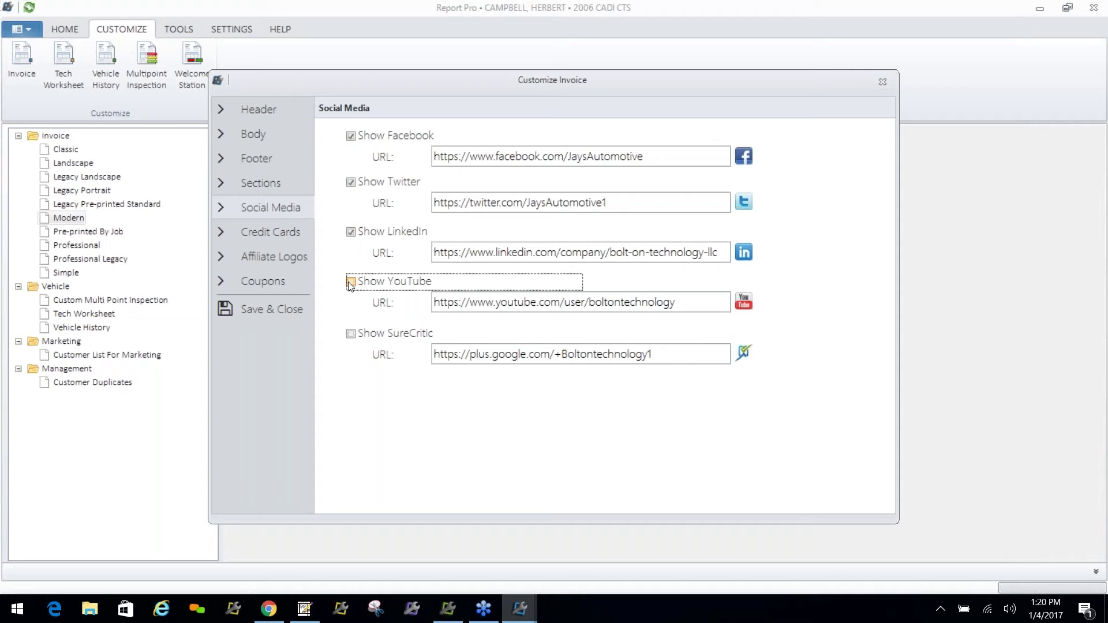
left_click(351, 335)
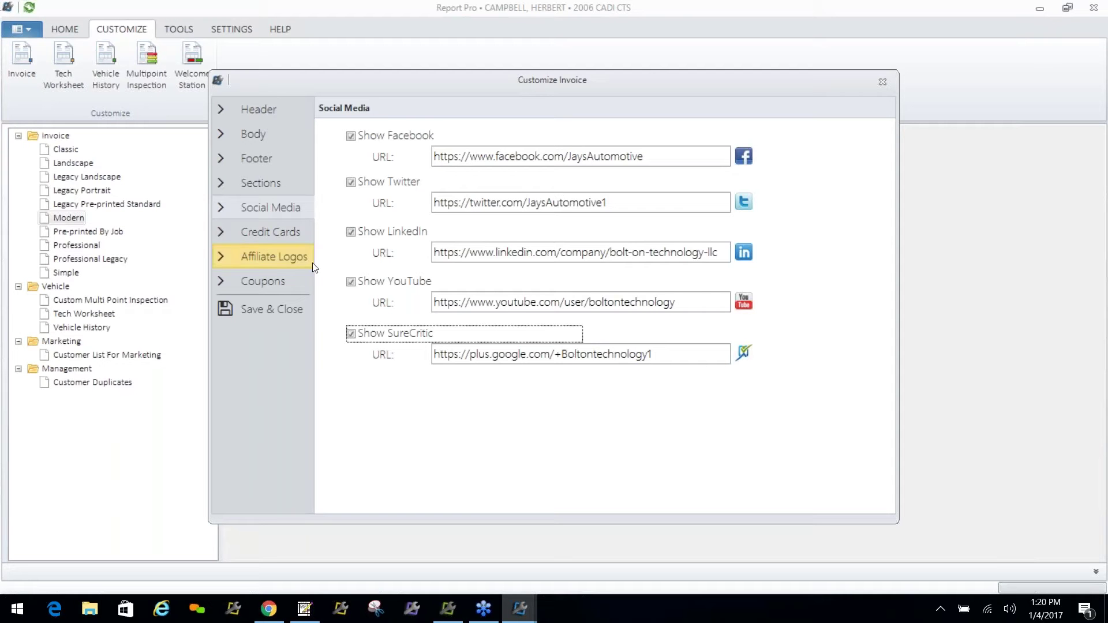
In the Credit Cards settings, show Visa, MasterCard and Discover, and turn off Custom Card 2
left_click(279, 235)
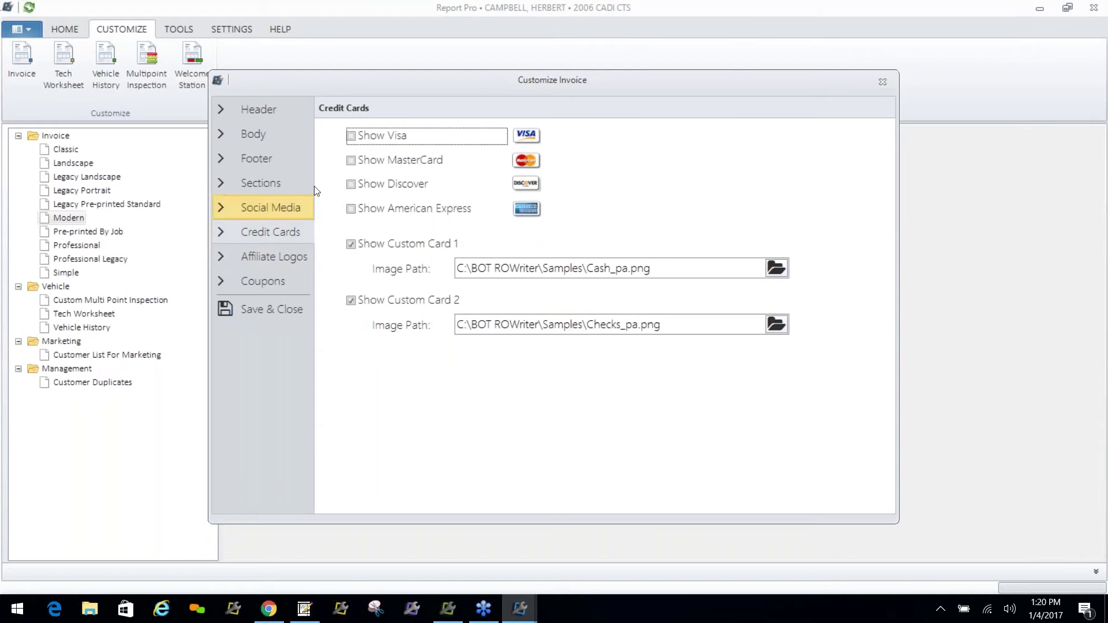
left_click(353, 184)
left_click(350, 162)
left_click(350, 136)
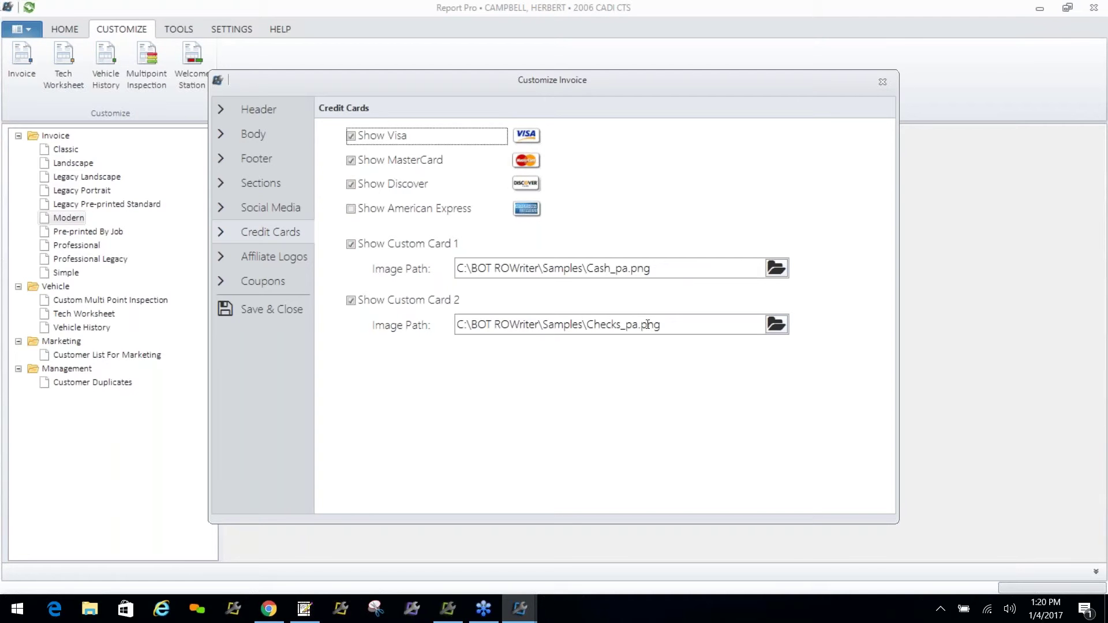
left_click(350, 300)
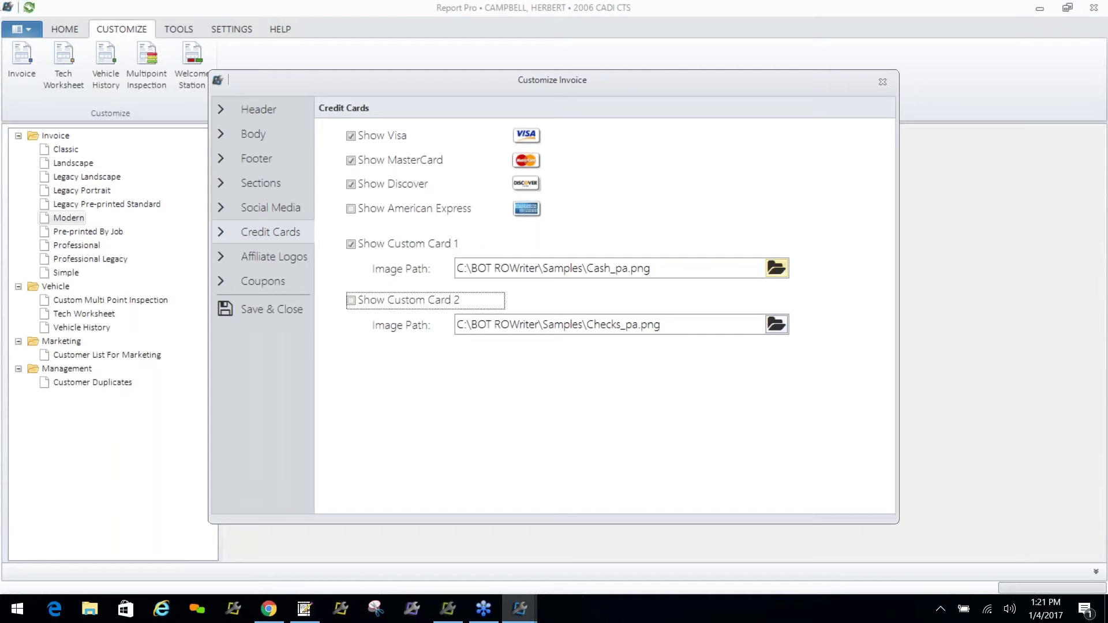
Choose Cash_pa.png from the Samples folder as the image for Custom Card 1
left_click(776, 268)
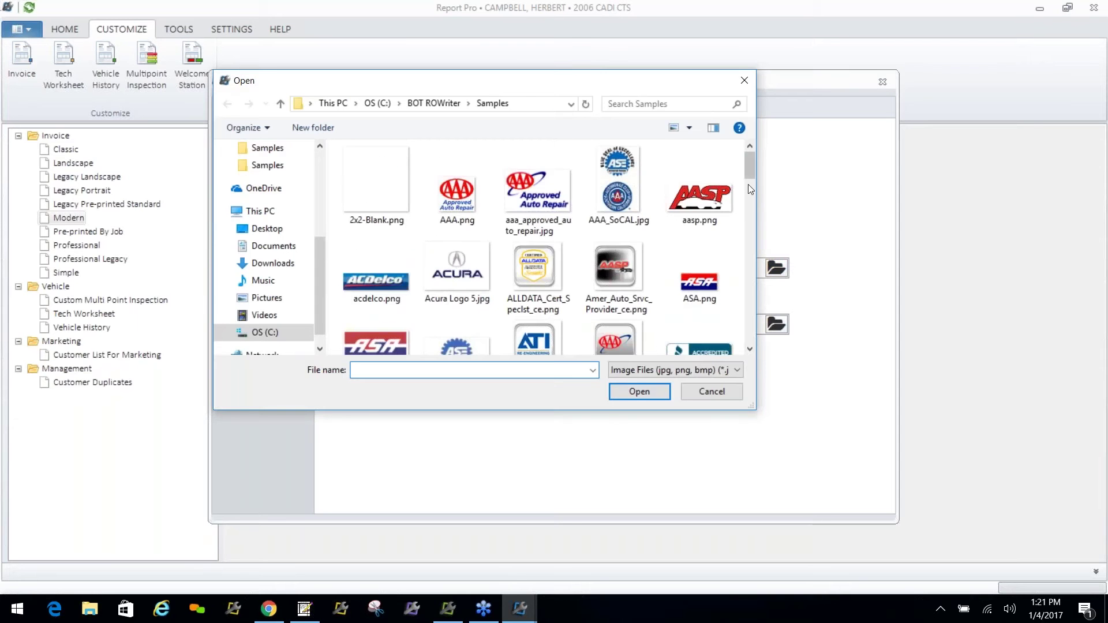
left_click_drag(747, 172, 751, 226)
left_click(536, 251)
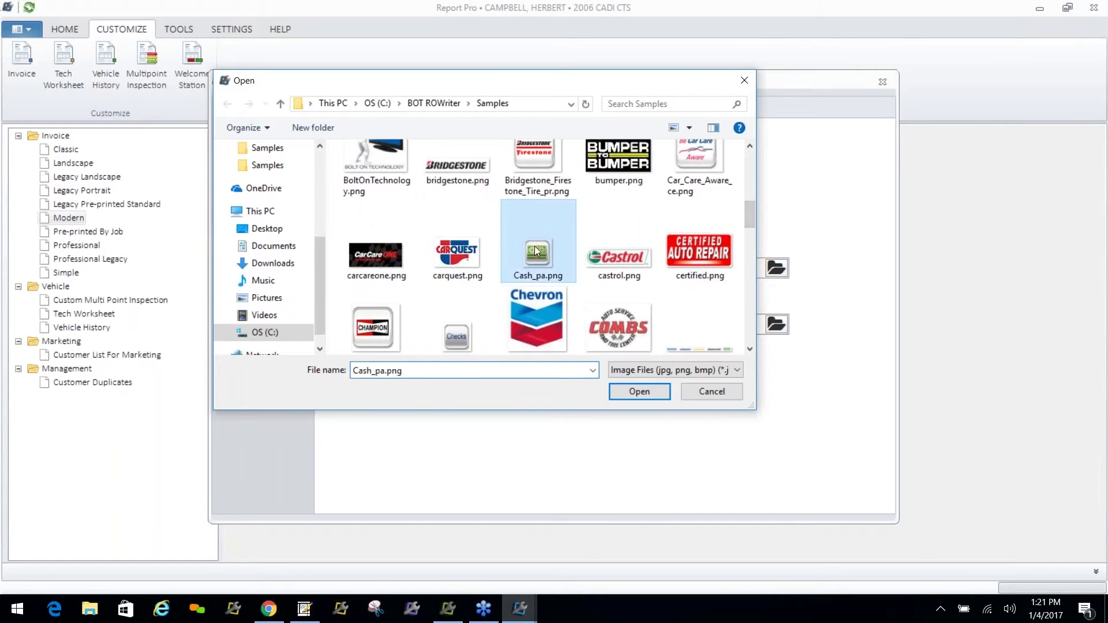
left_click(635, 390)
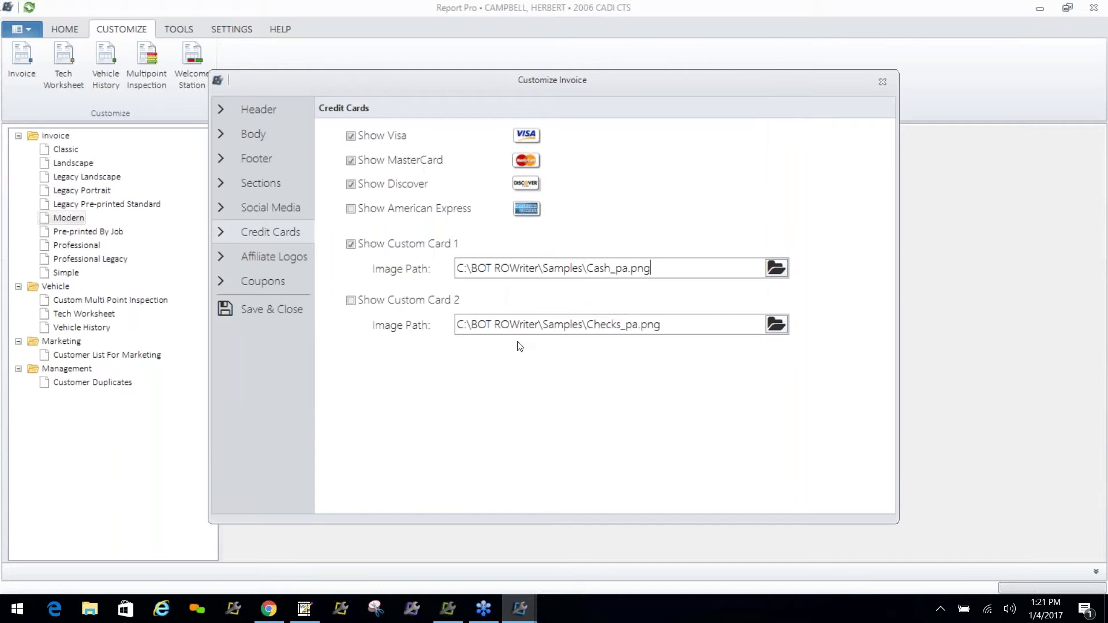
Show Affiliate Logos 1 to 4 on the invoice, and save and close the invoice customization
left_click(250, 257)
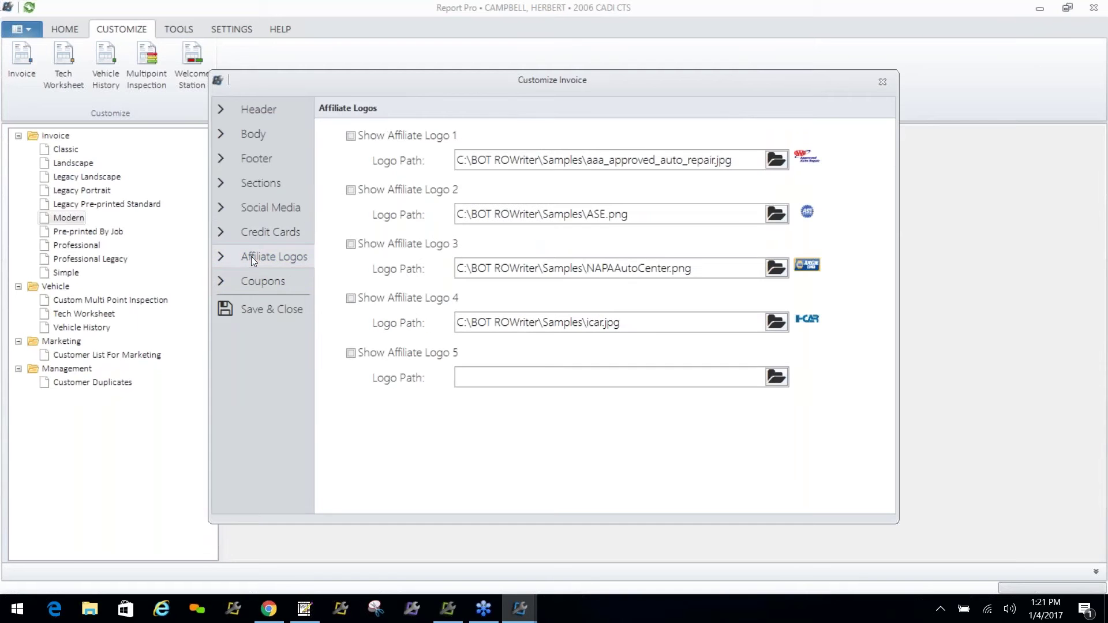
left_click(353, 191)
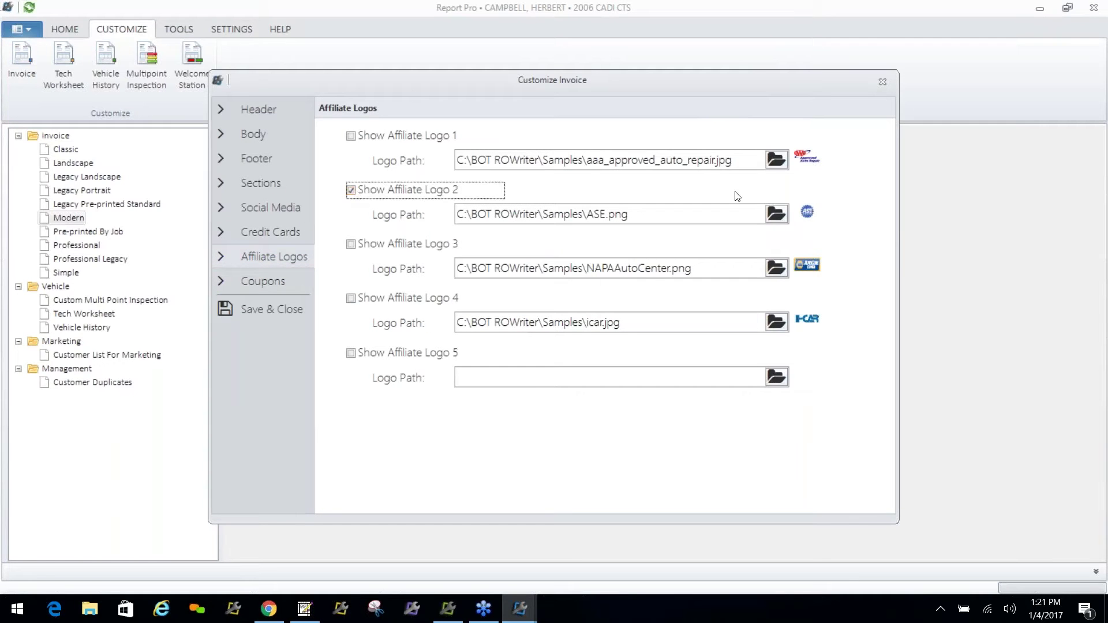
left_click(352, 137)
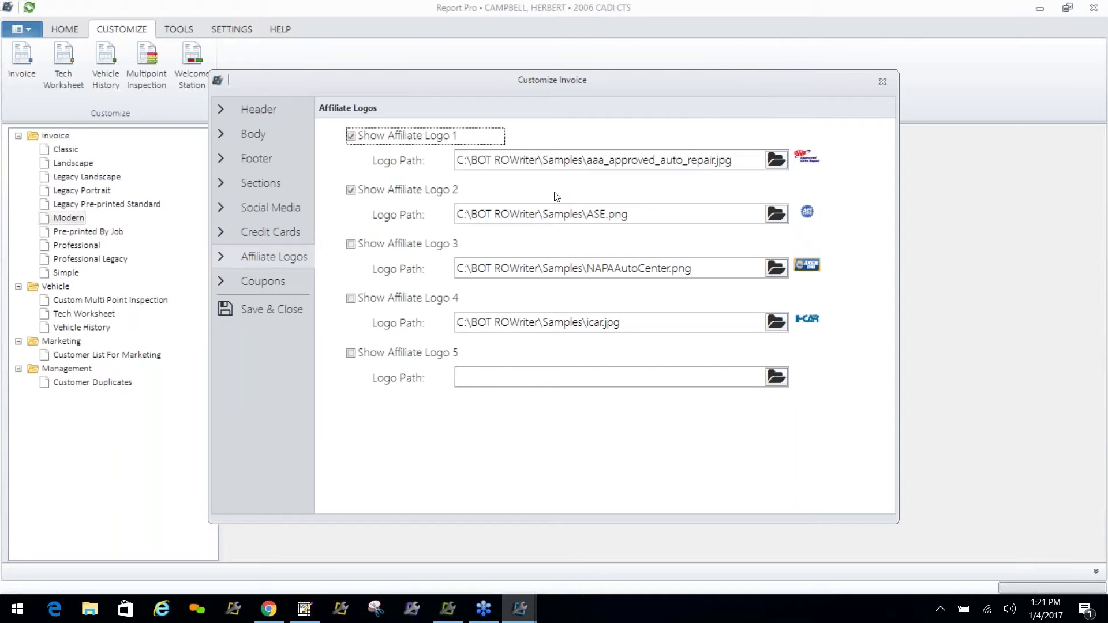
left_click(353, 245)
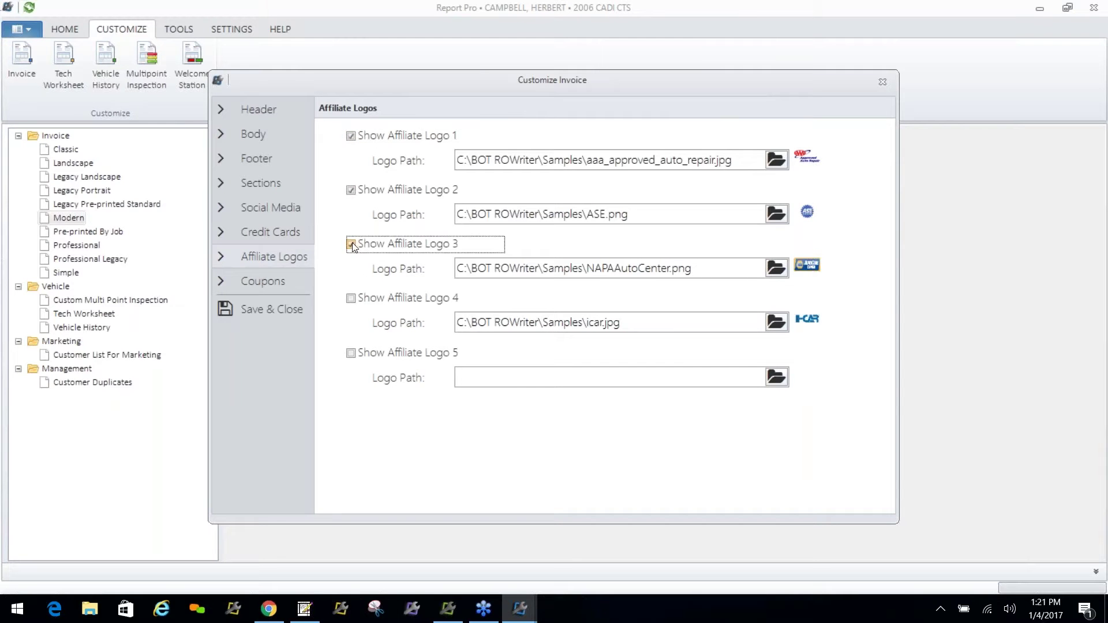
left_click(352, 300)
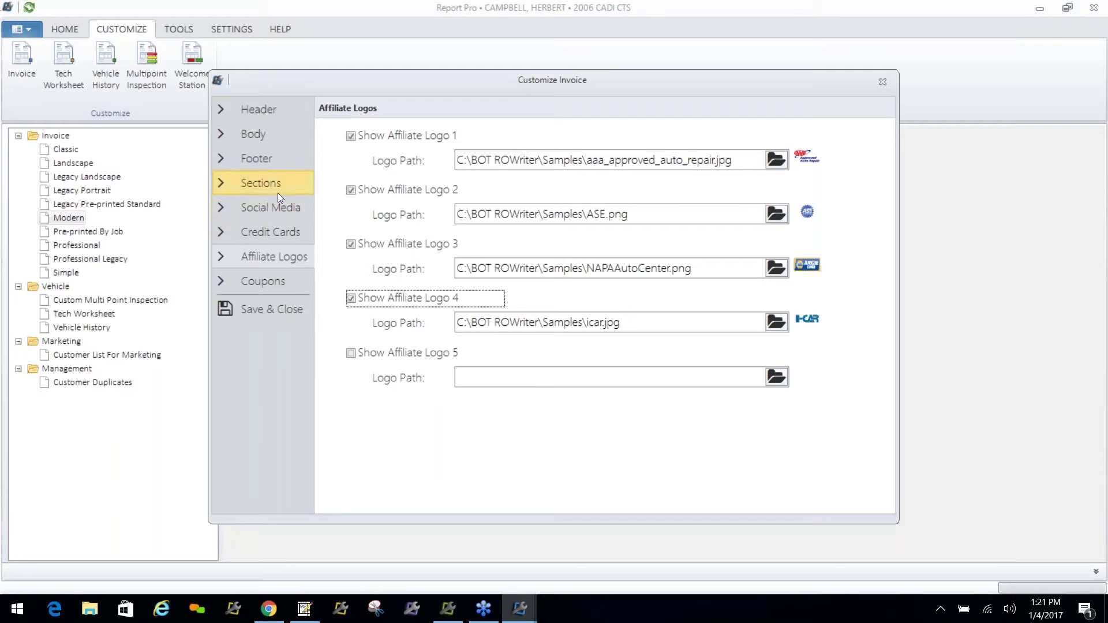
left_click(264, 310)
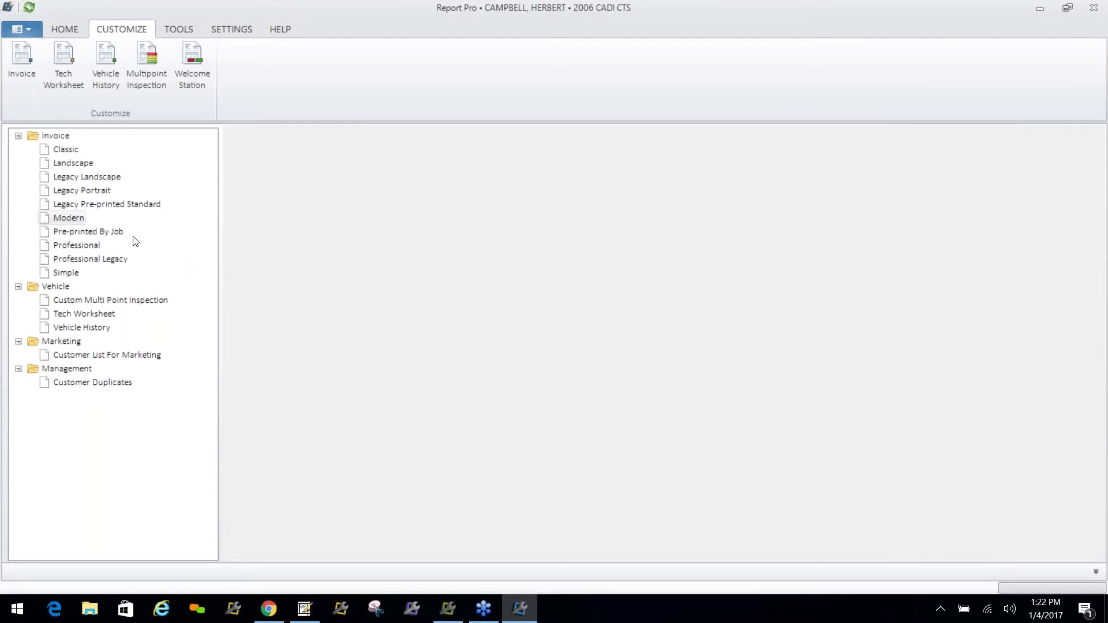
Generate the Modern invoice and review its first page from the header down to the footer
double_click(71, 215)
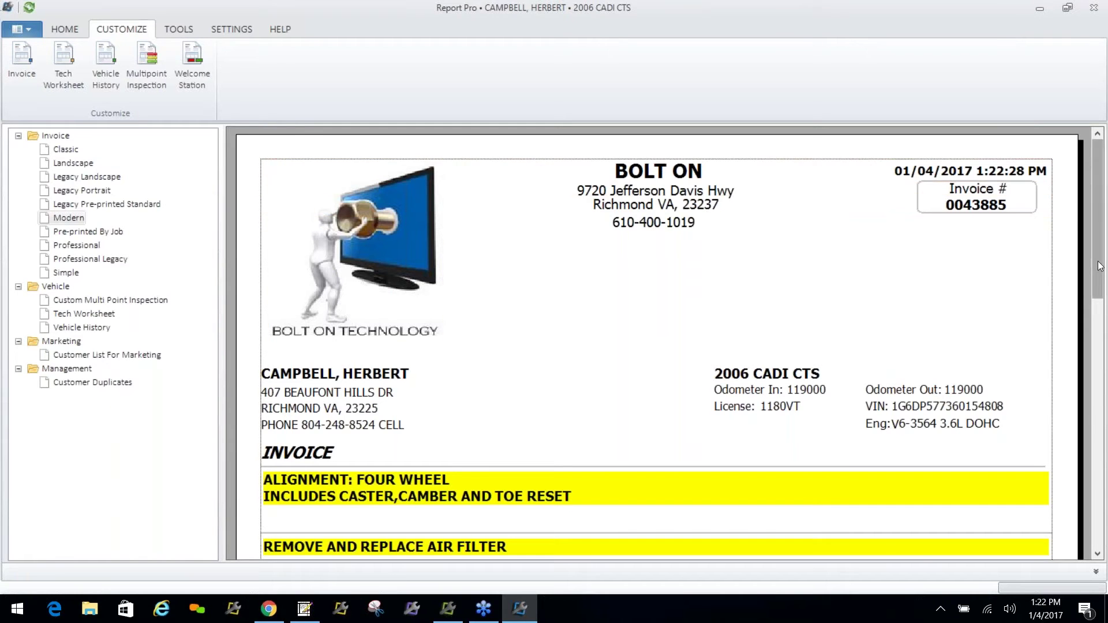
left_click_drag(1097, 262, 1106, 310)
scroll(931, 372, "down", 6)
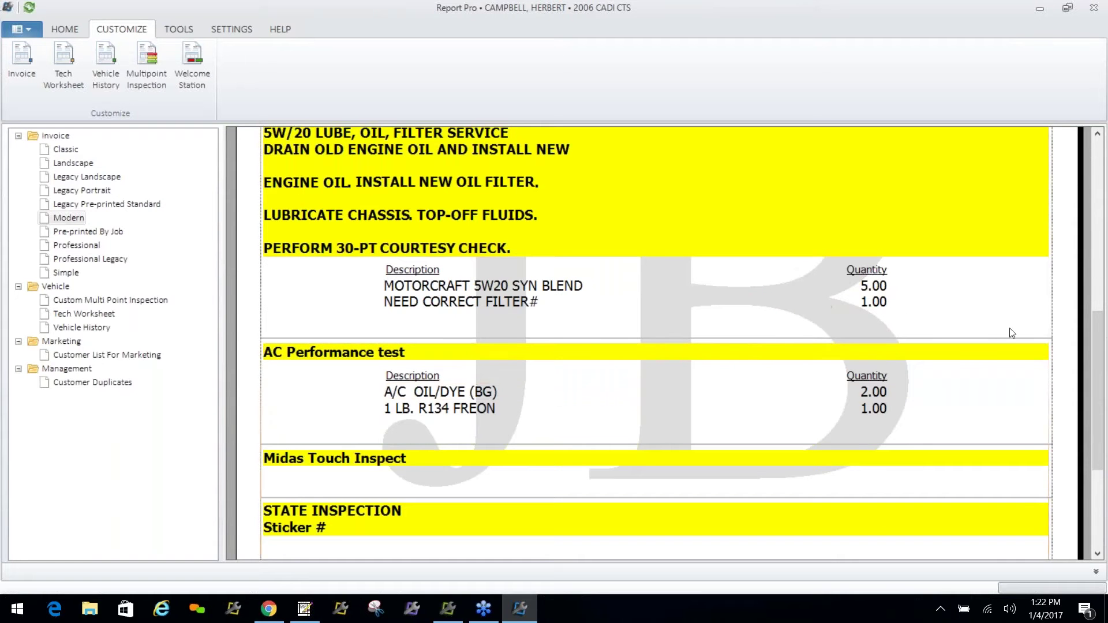
left_click_drag(1100, 330, 1079, 442)
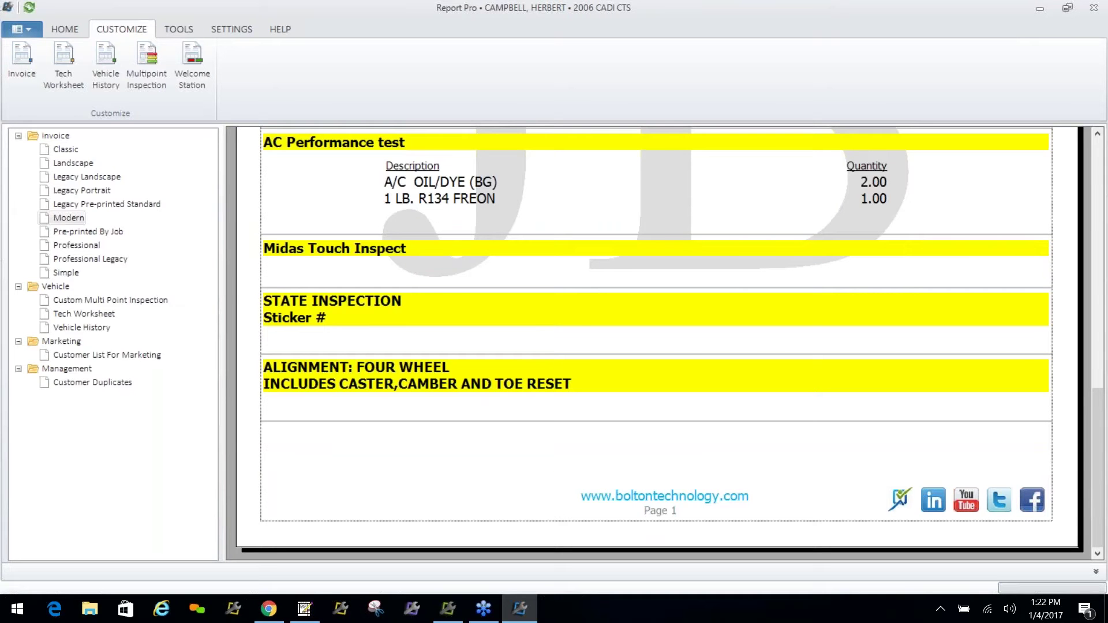
Test the Facebook and shop website links in the invoice footer, closing each browser window
left_click(1031, 502)
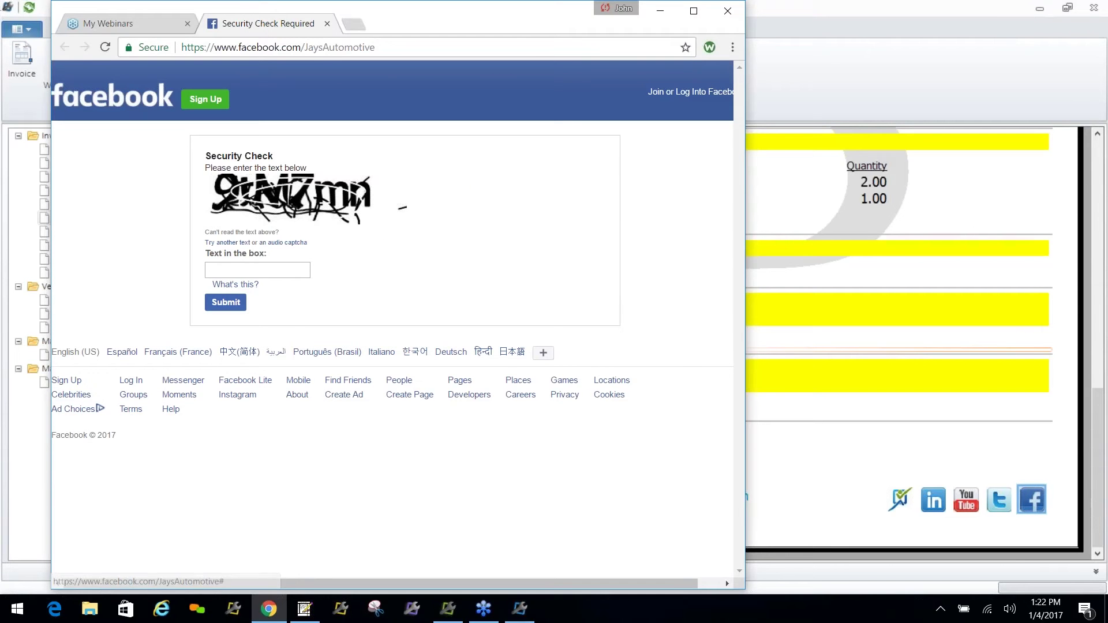
left_click(728, 9)
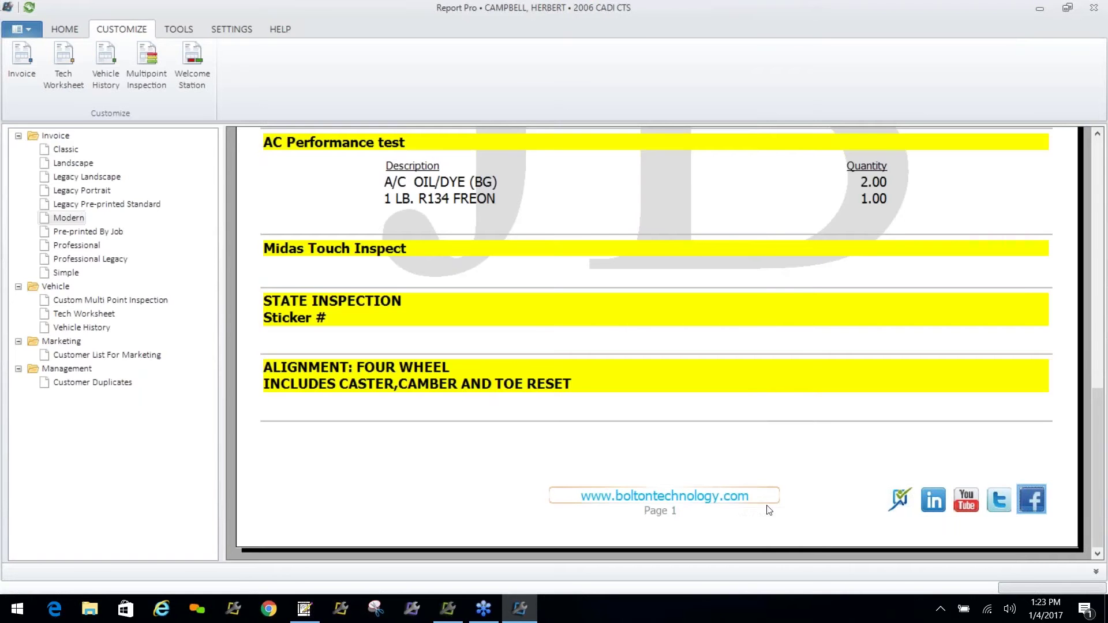
left_click(729, 499)
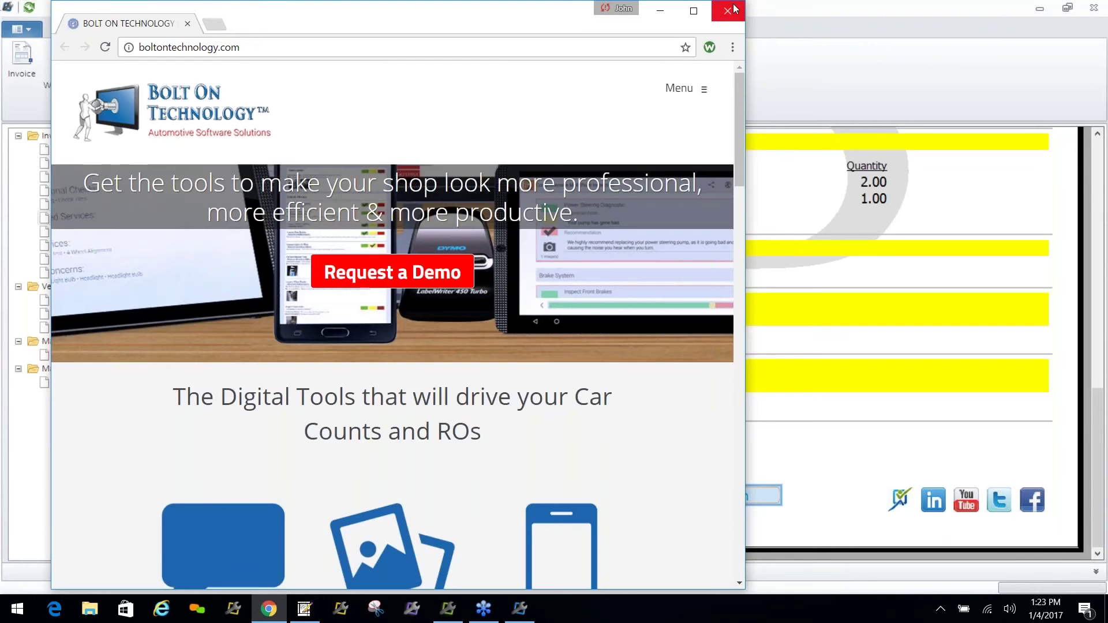
left_click(730, 8)
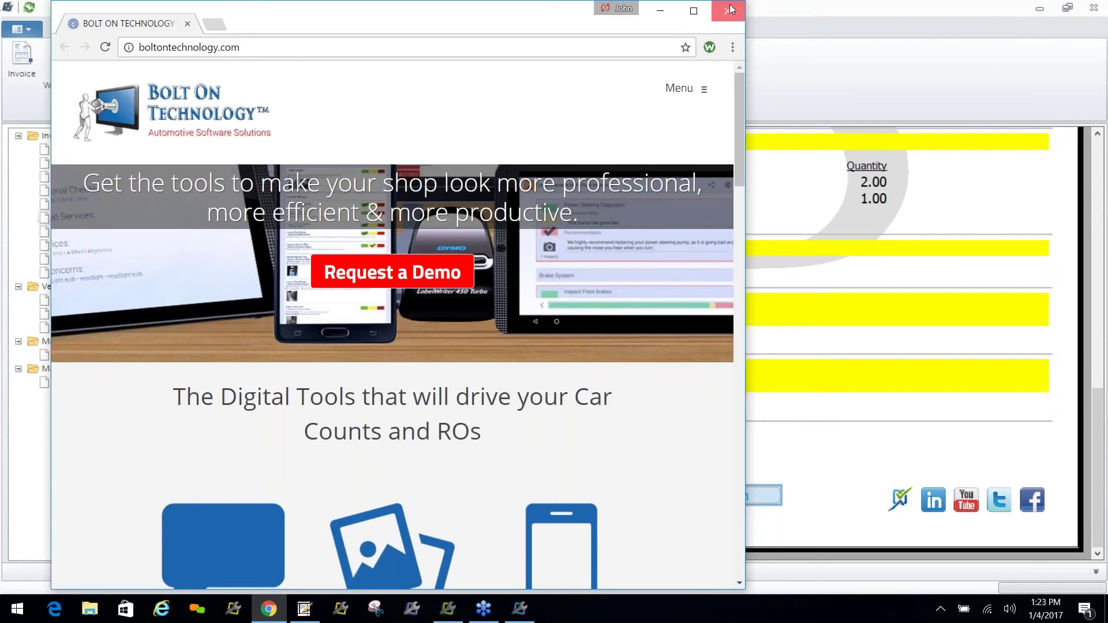
left_click(753, 351)
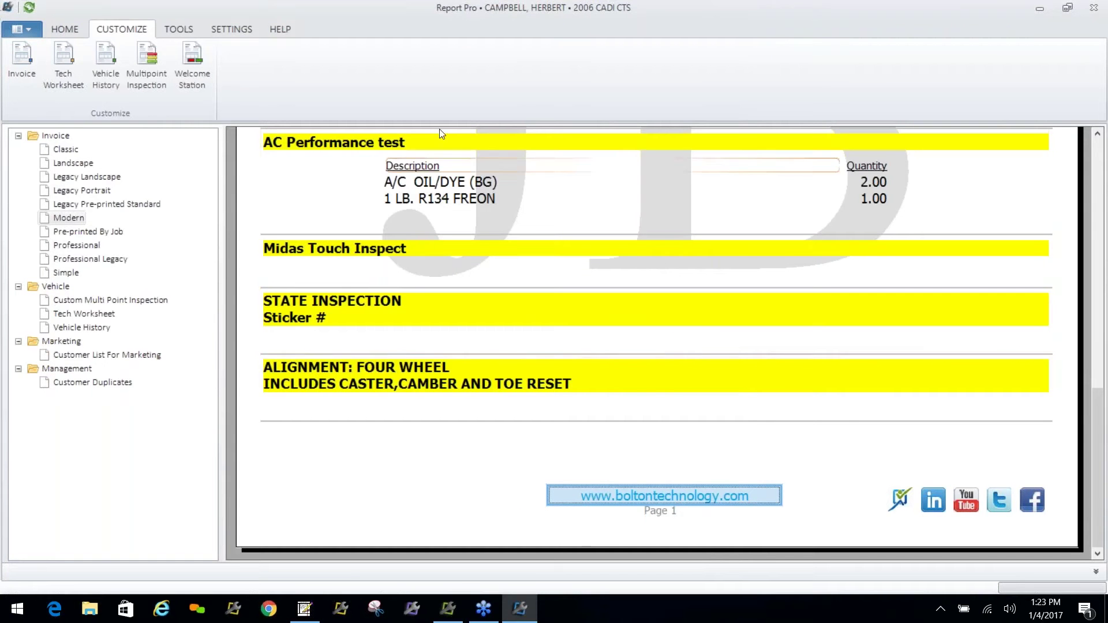
Go to the invoice's second page and examine its recommendations, QR codes, totals, card logos, disclaimer and signature area
left_click(70, 30)
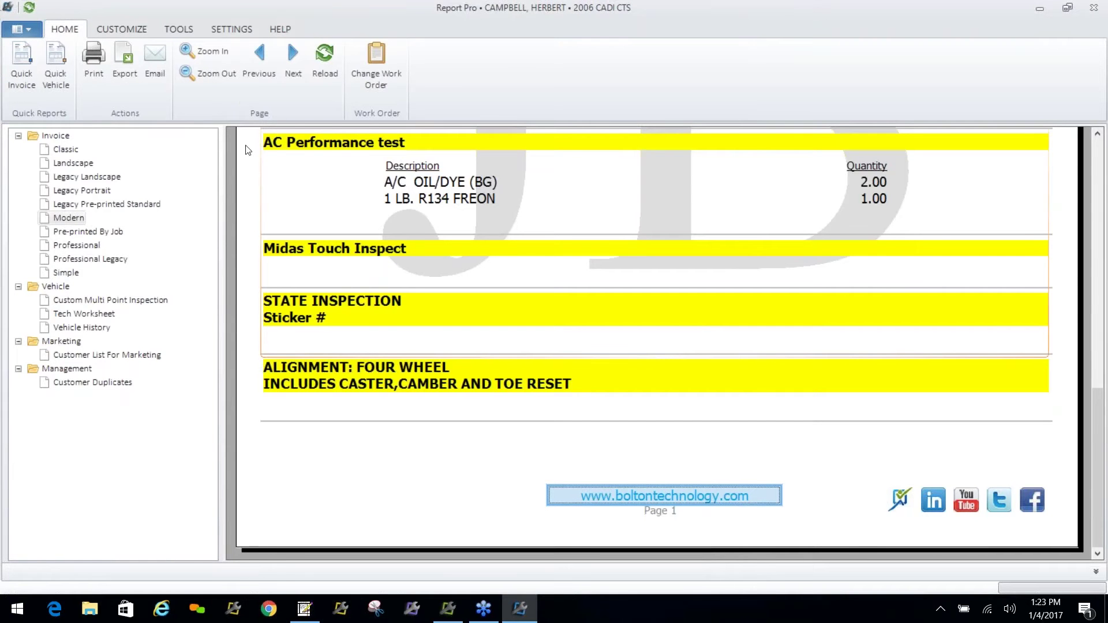
left_click(292, 58)
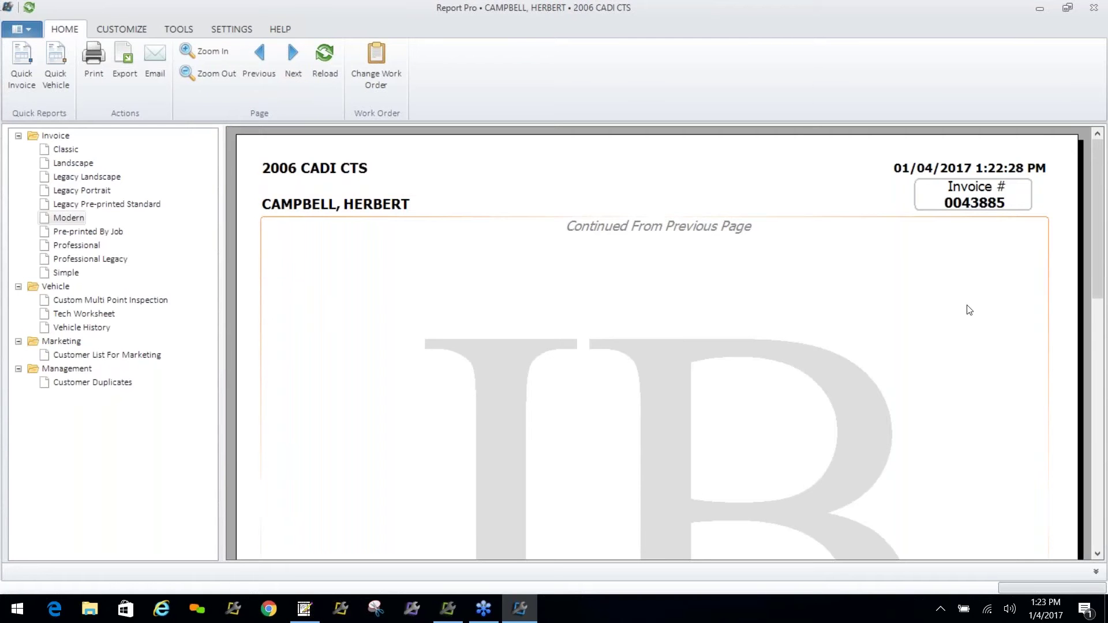
left_click_drag(1092, 279, 1090, 479)
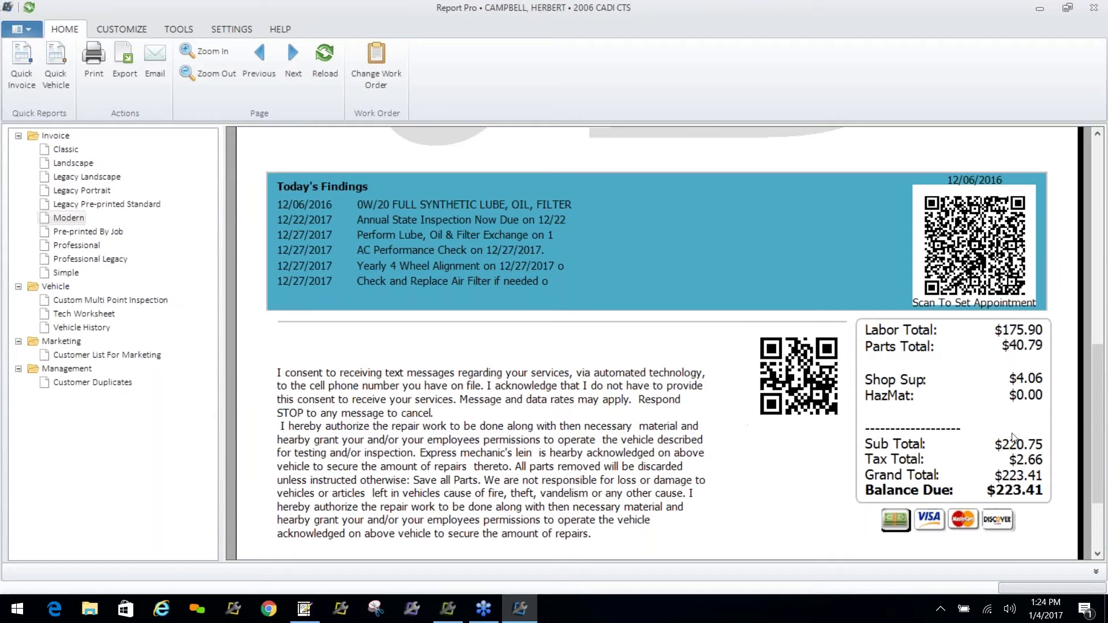
left_click_drag(1100, 421, 1103, 471)
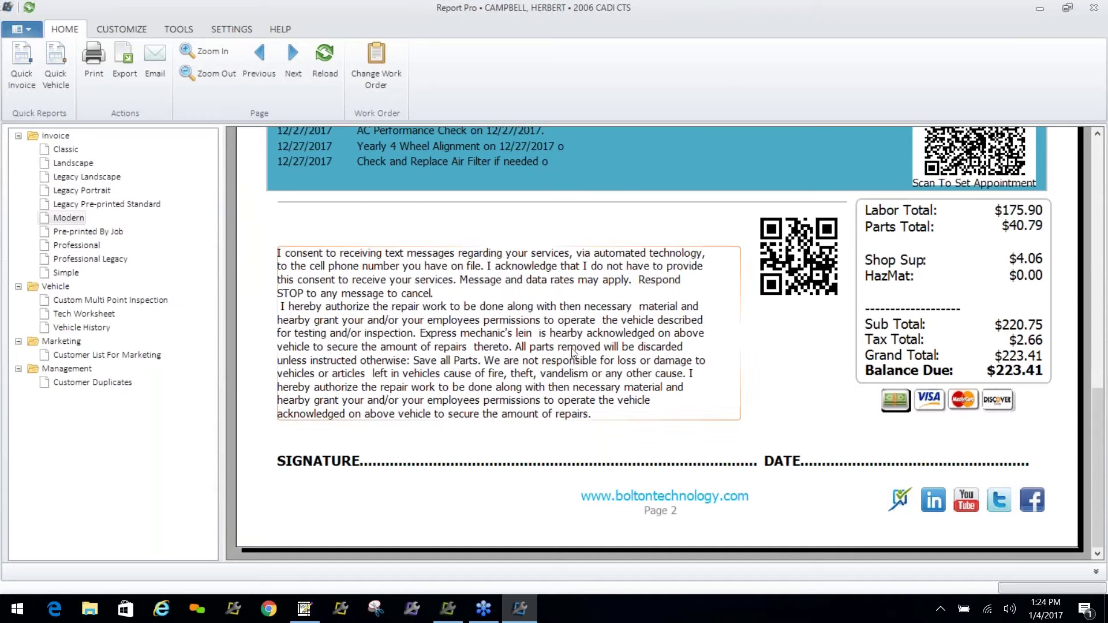
Turn on Show Coupons in the invoice customization and set the first coupon's title to $179.95
left_click(114, 35)
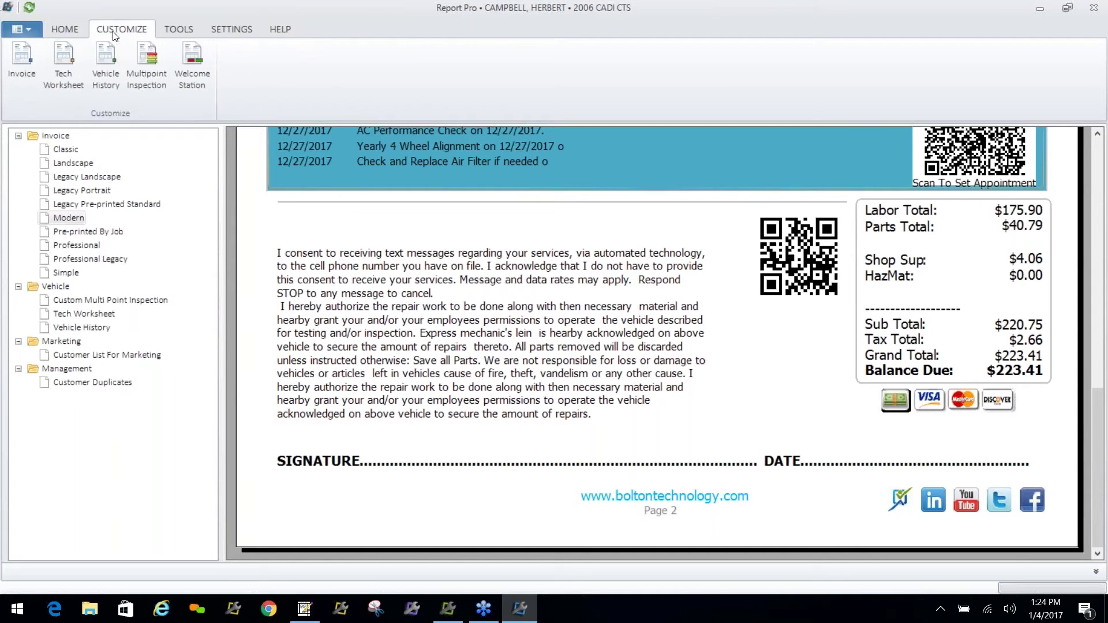
left_click(21, 61)
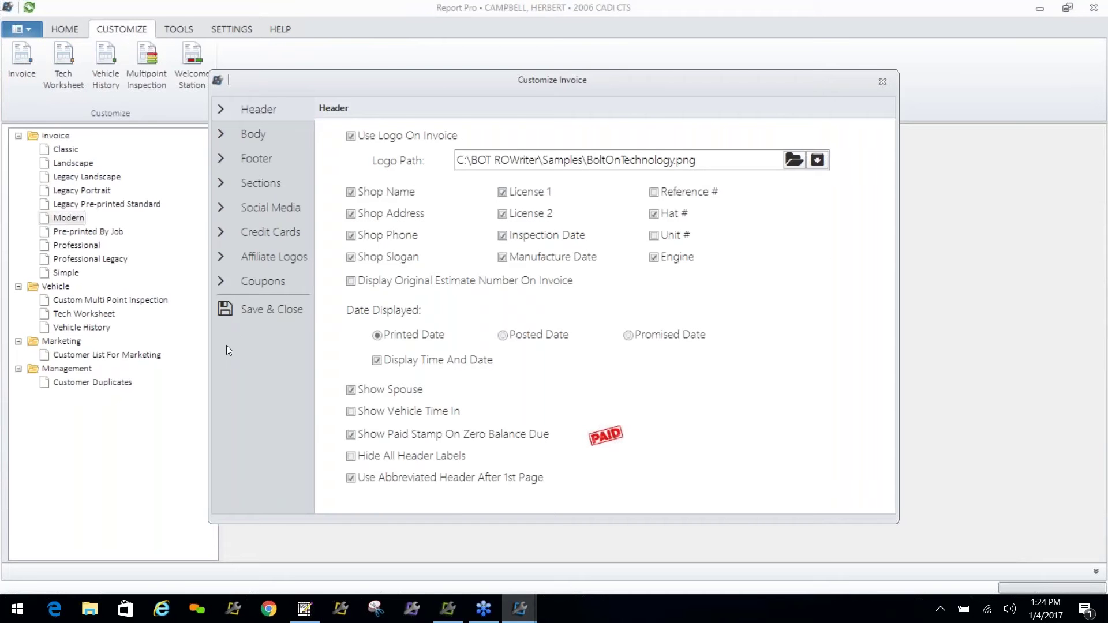
left_click(254, 281)
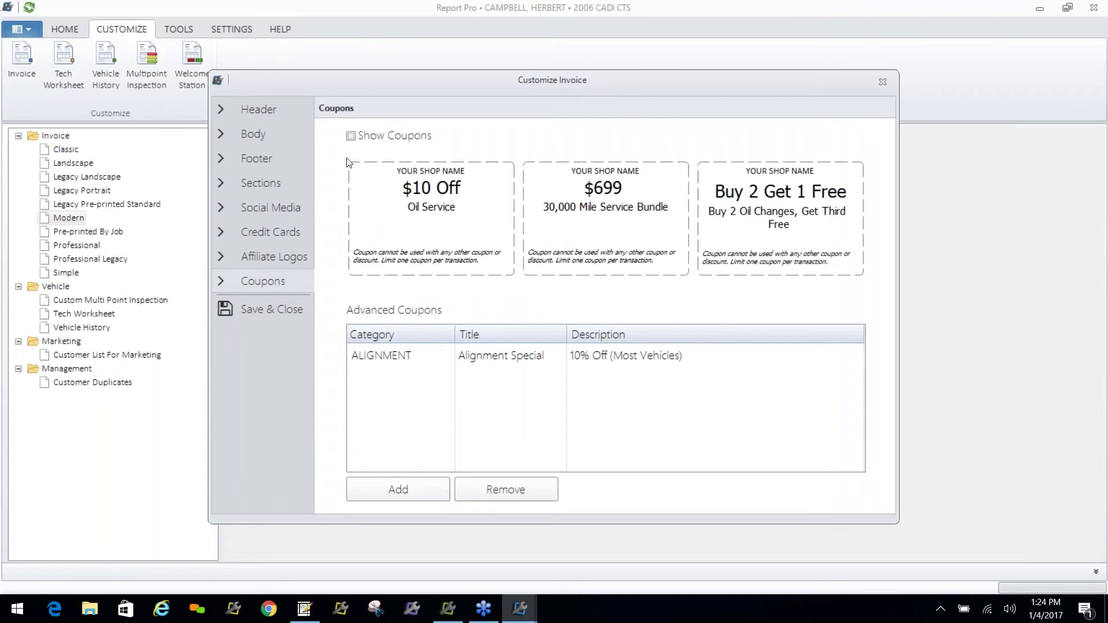
left_click(351, 137)
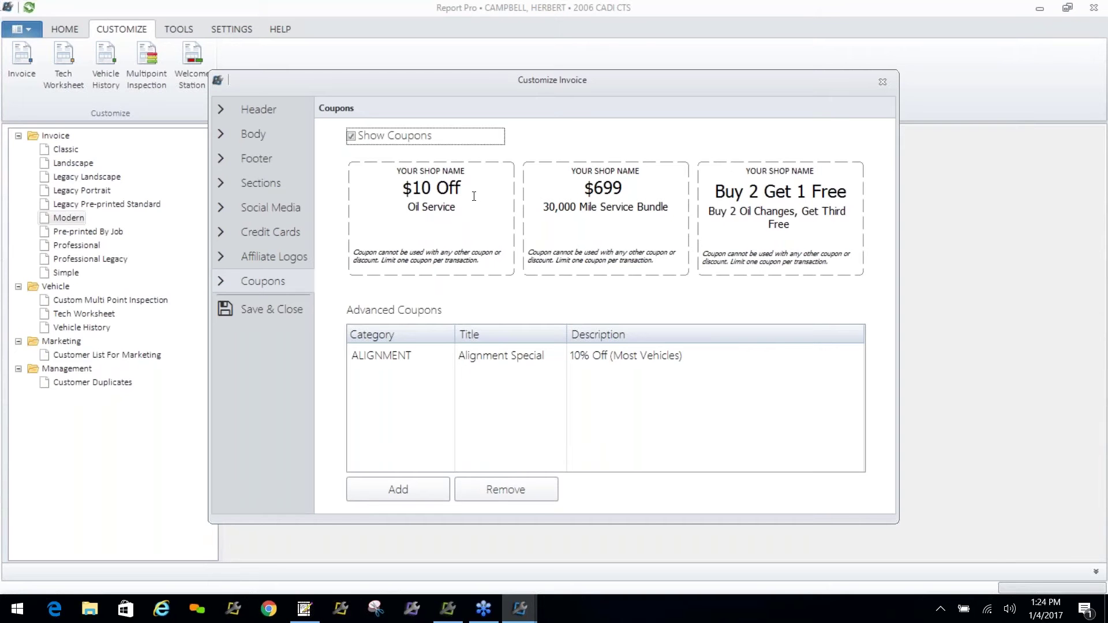
left_click_drag(464, 190, 386, 183)
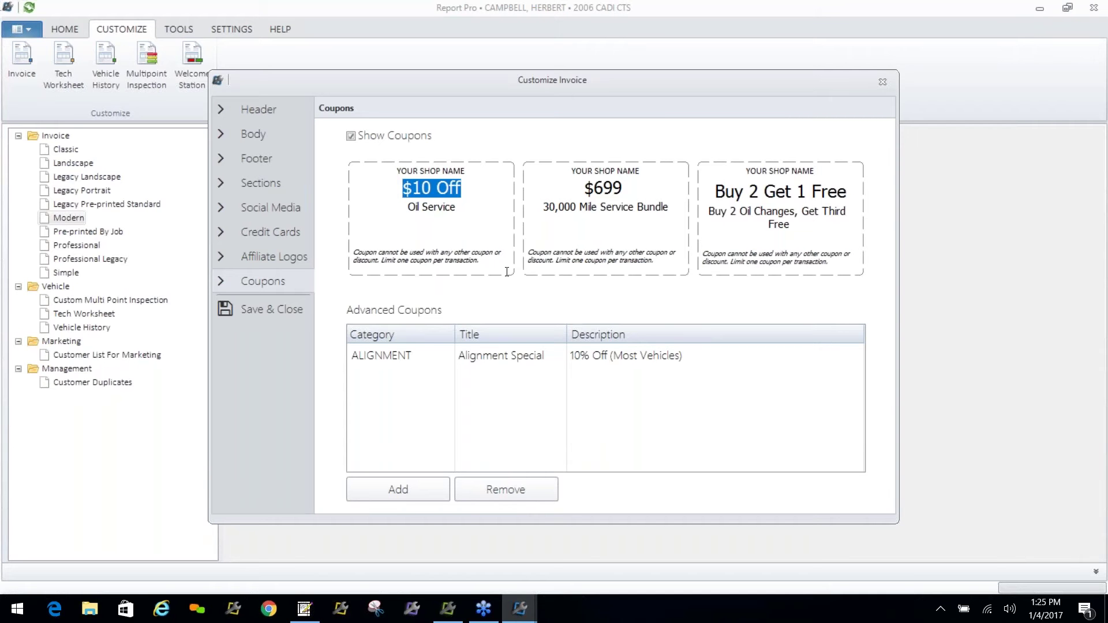
type("$179.95")
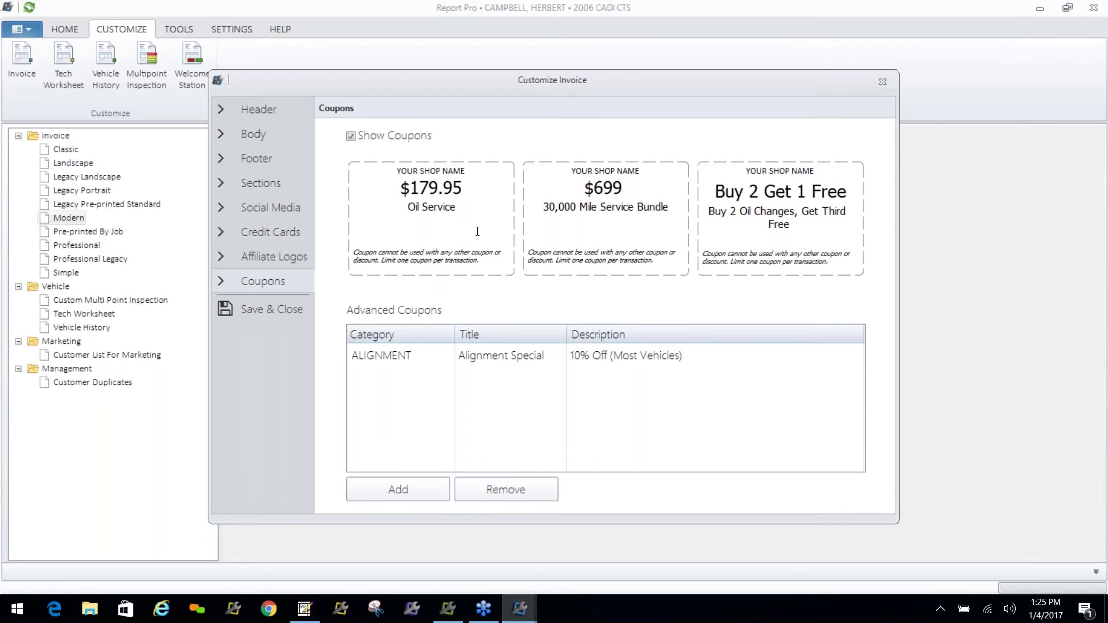
Replace the first coupon's description with "Trans Flush", a blank line and "(On Most Vehicles)"
left_click_drag(460, 206, 388, 207)
type("Trans Flush")
key("Return")
type("(")
key("Return")
type("a")
key("BackSpace")
type("On M")
type("ond")
key("BackSpace")
key("BackSpace")
key("BackSpace")
type("ost ")
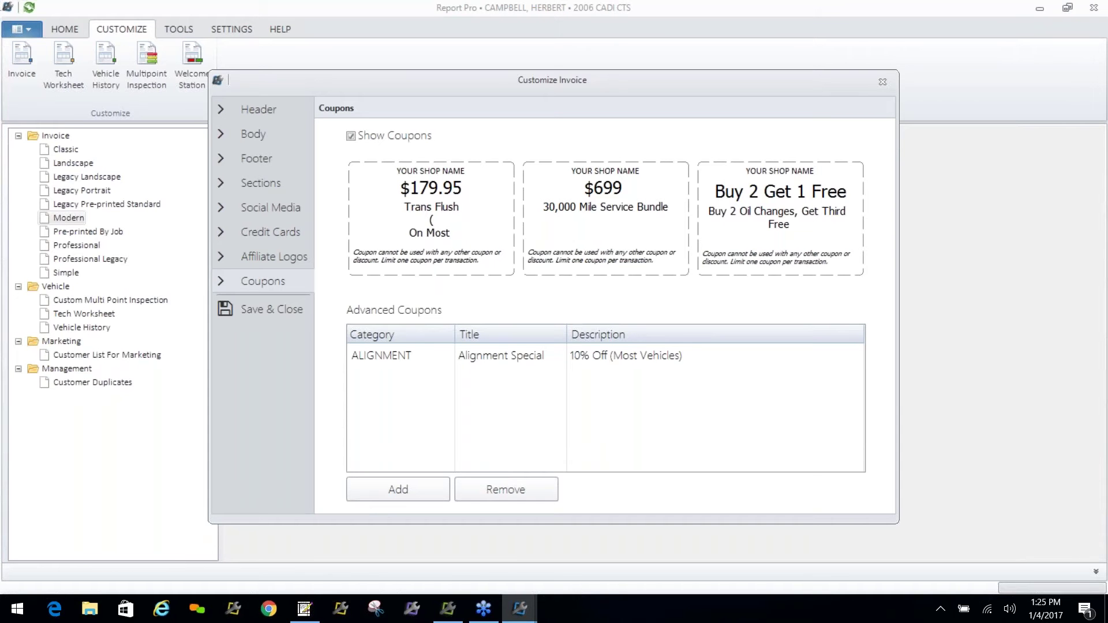
type("Vehicles)")
left_click(387, 233)
type("(")
double_click(430, 219)
key("BackSpace")
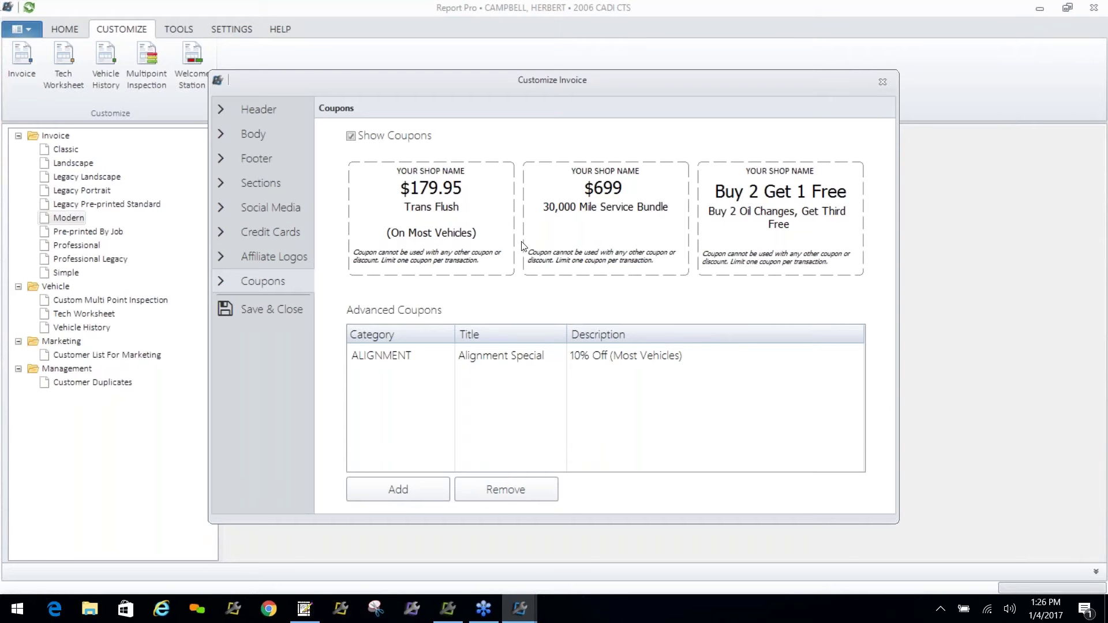
Open the ALIGNMENT advanced coupon to review its category and text, accept it, and close the invoice customization
left_click(418, 361)
double_click(418, 360)
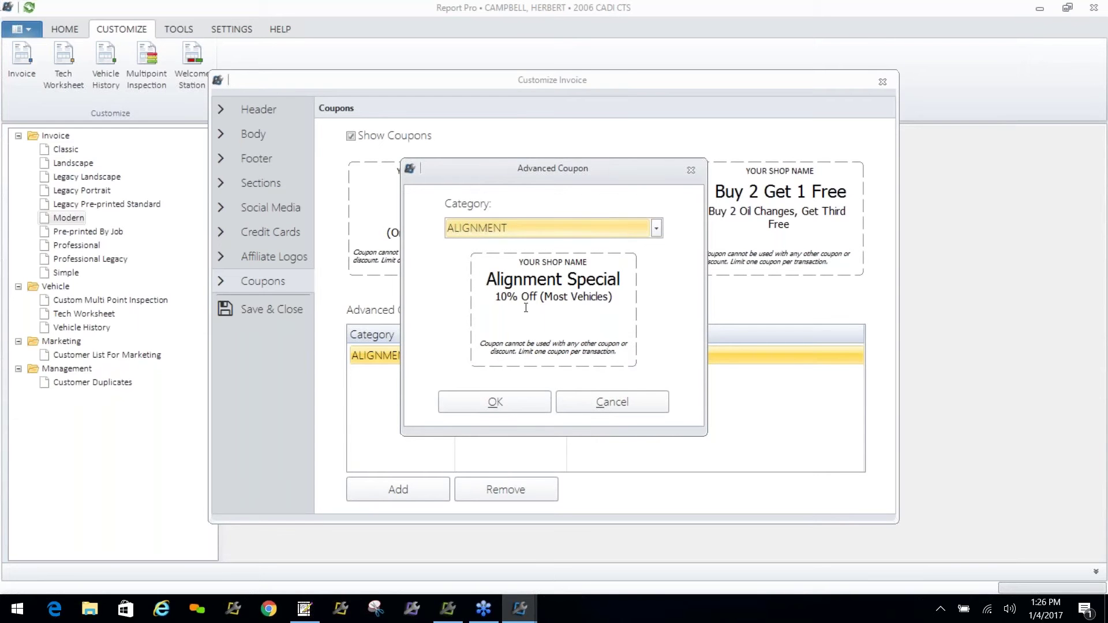
left_click(514, 401)
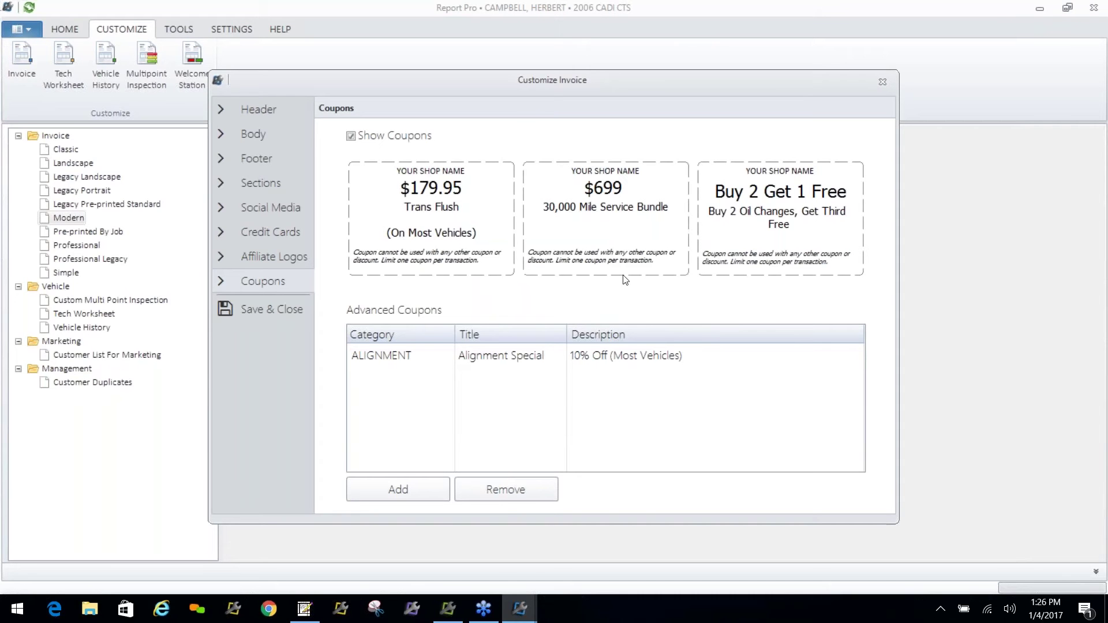
left_click(617, 186)
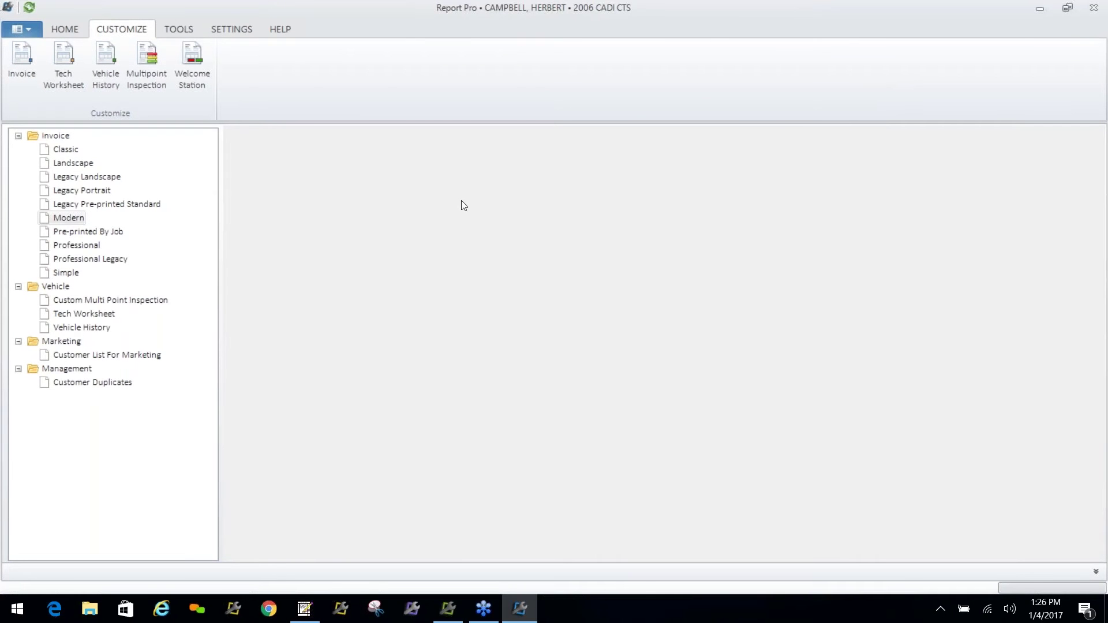
Generate the Modern invoice again and examine the coupons below the signature line on its second page
double_click(66, 219)
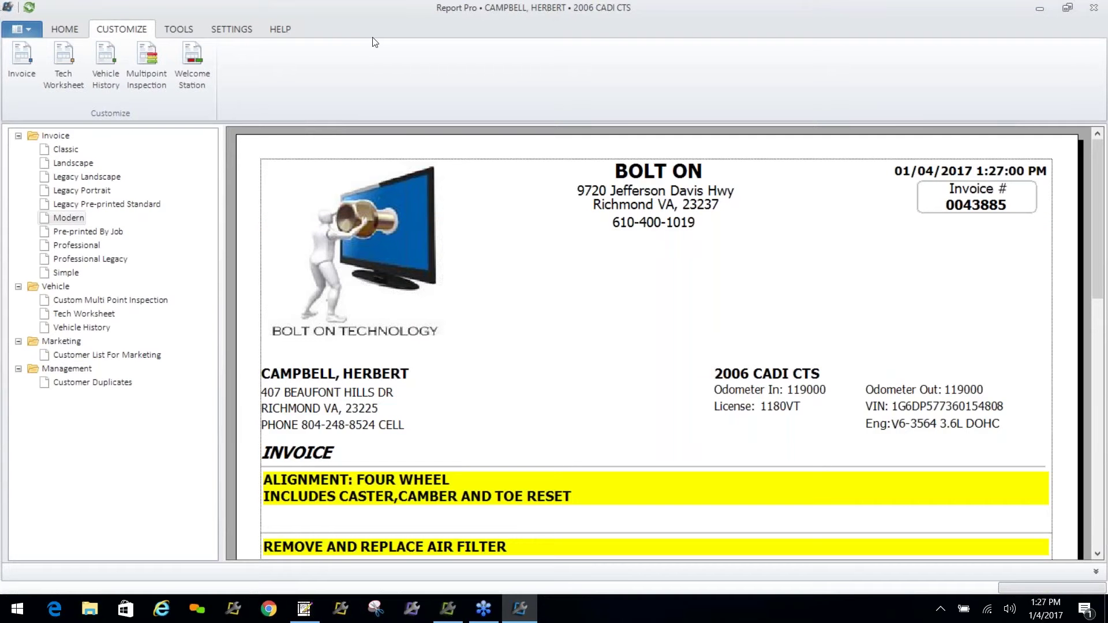
left_click(66, 30)
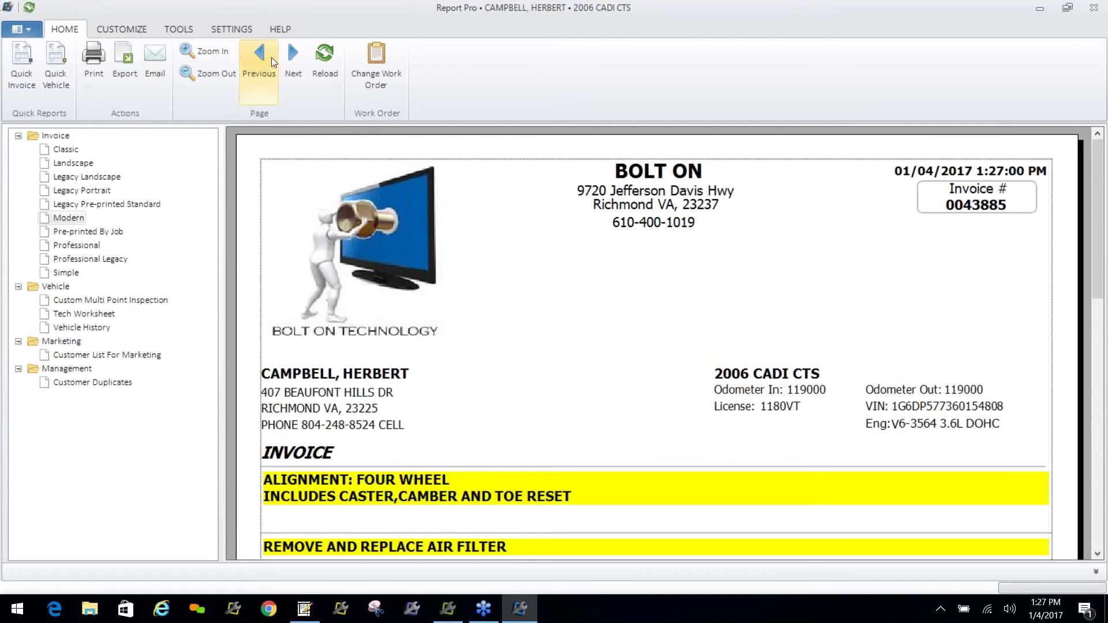
left_click(297, 50)
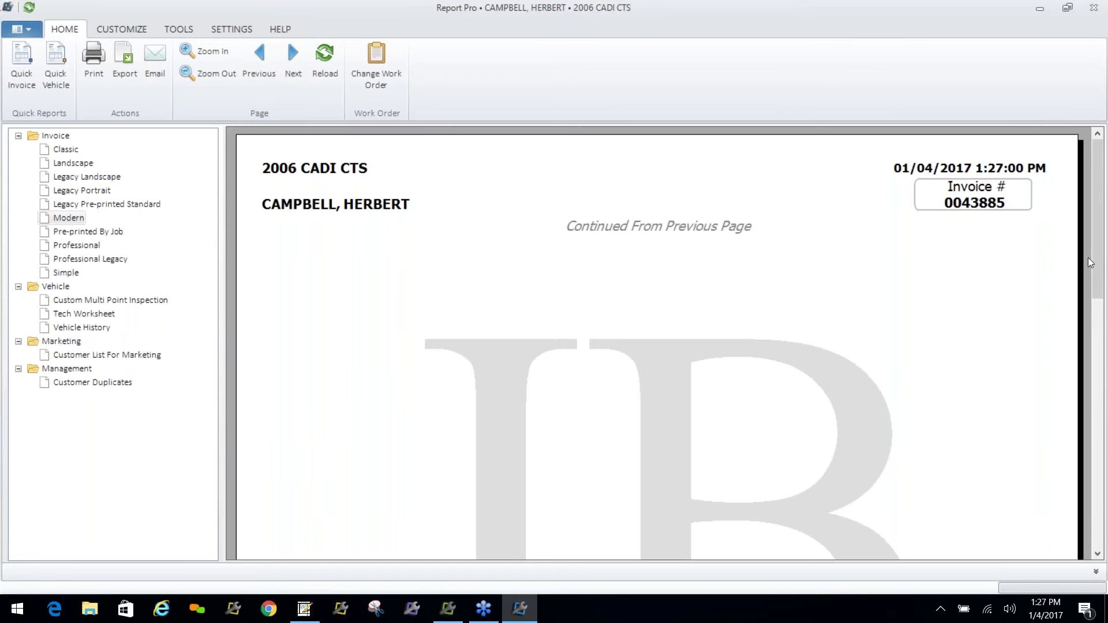
left_click_drag(1100, 262, 1102, 520)
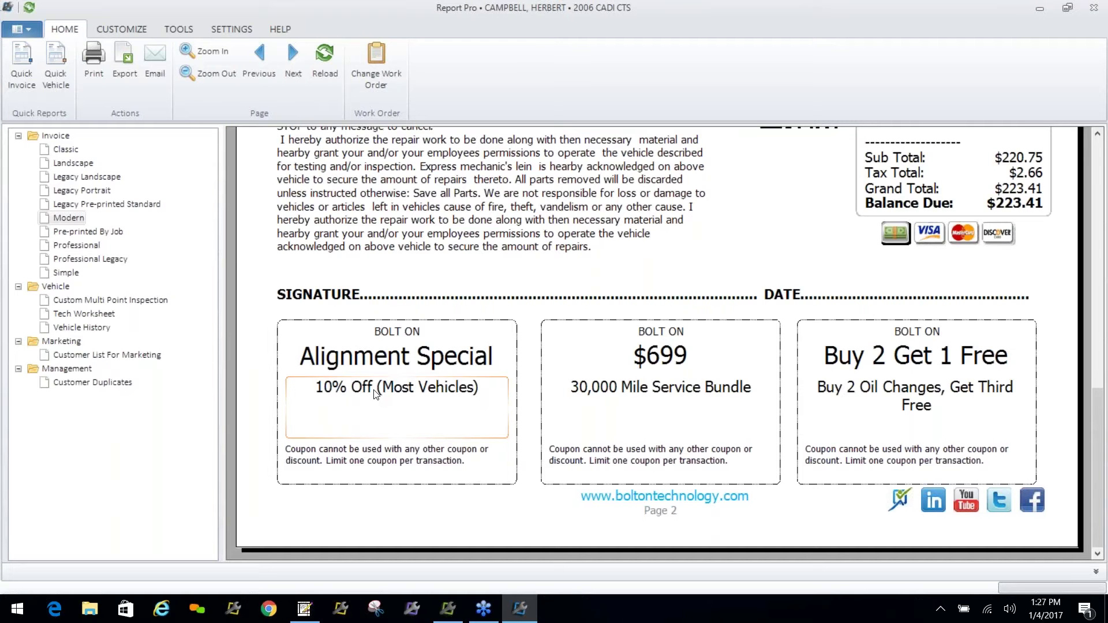
In the Tech Worksheet customization, enable the abbreviated customer data section after the first page, the reduced report header and hidden customer phone numbers
left_click(115, 29)
left_click(78, 54)
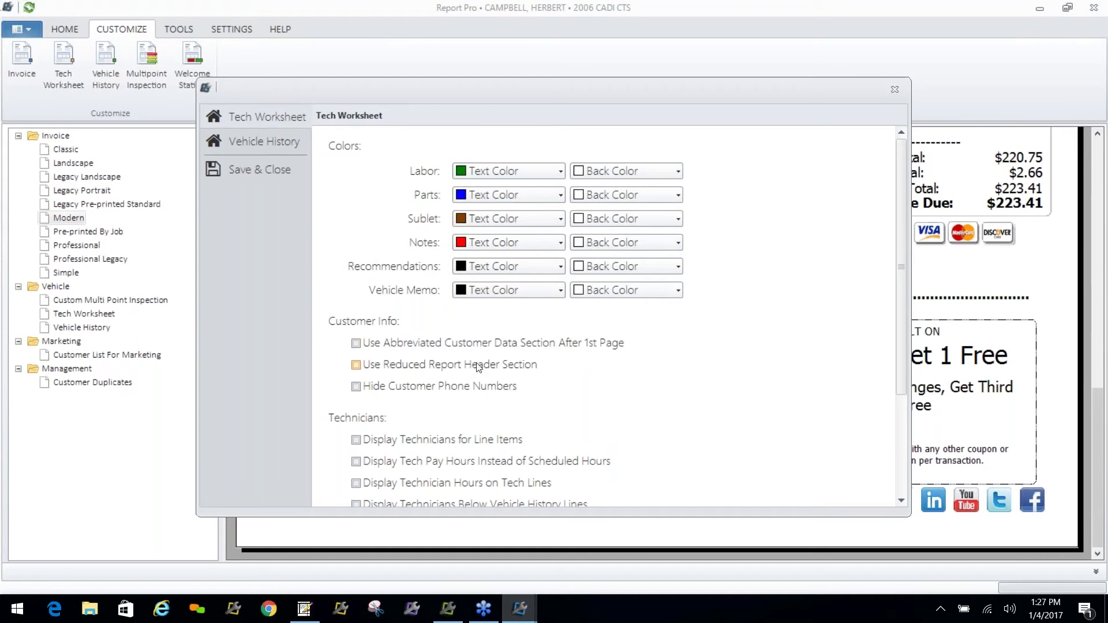
left_click(356, 344)
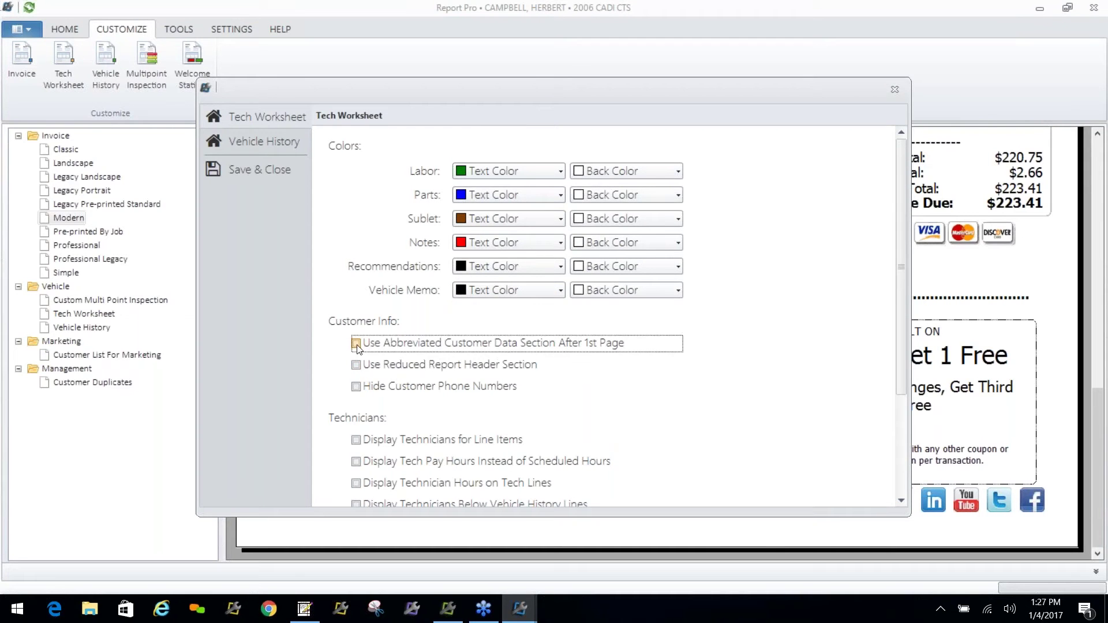
left_click(357, 365)
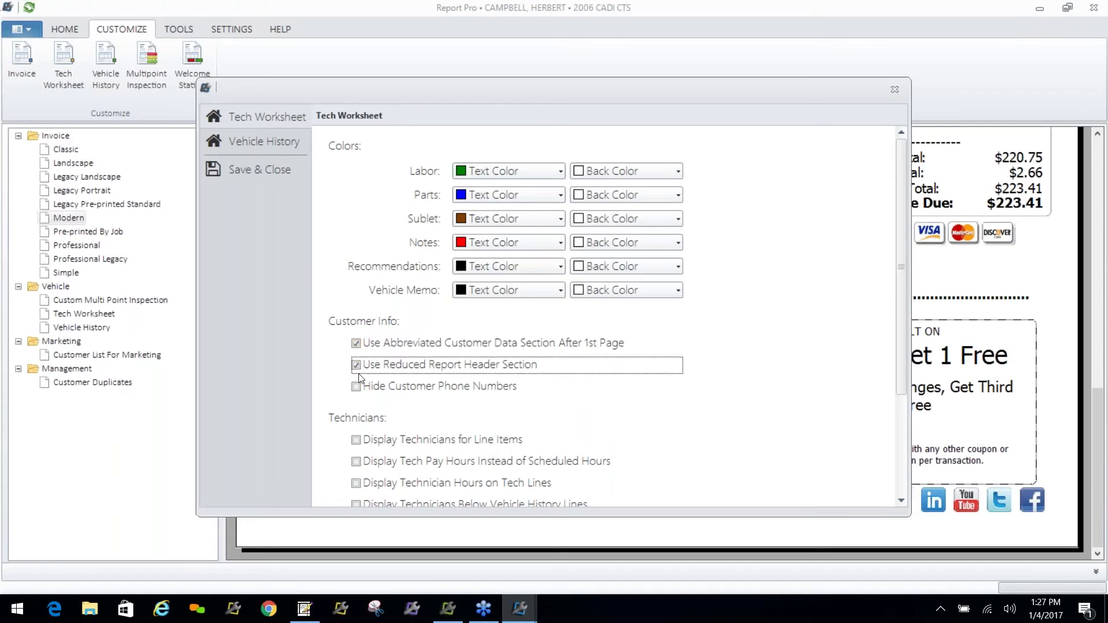
left_click(356, 386)
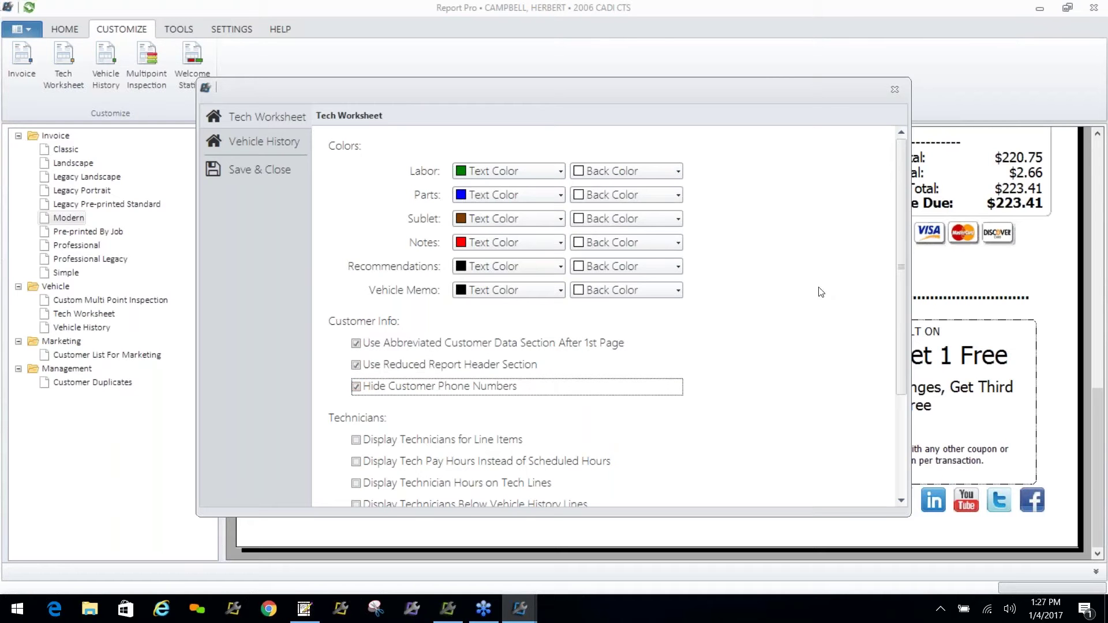
Set the worksheet's Labor text to red and Recommendations to white text on a black background, and save and close the customization
left_click(561, 171)
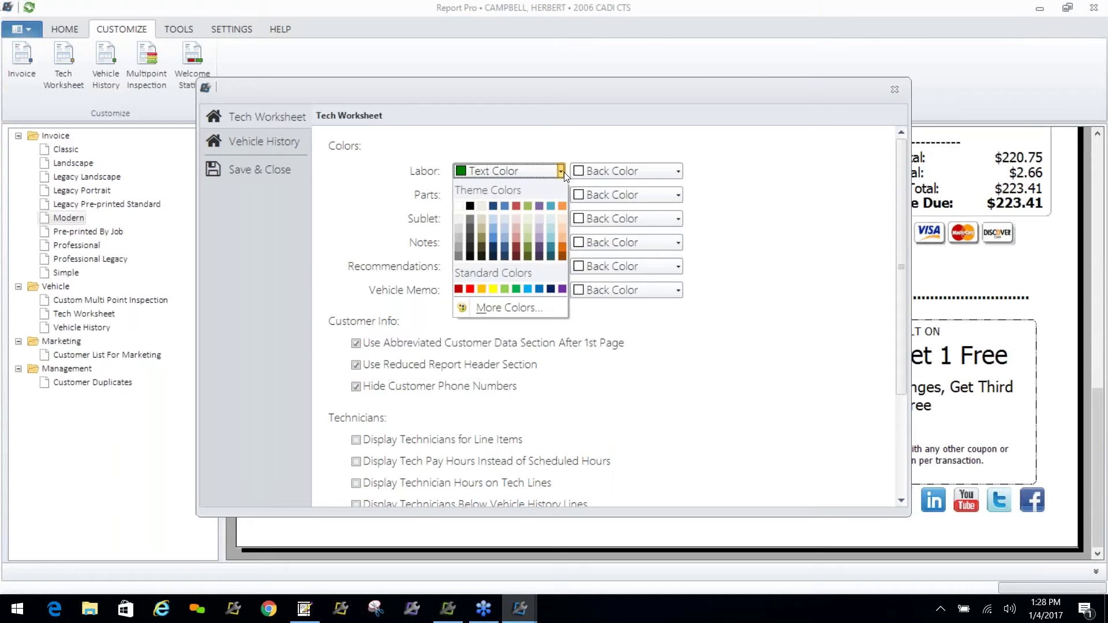
left_click(469, 289)
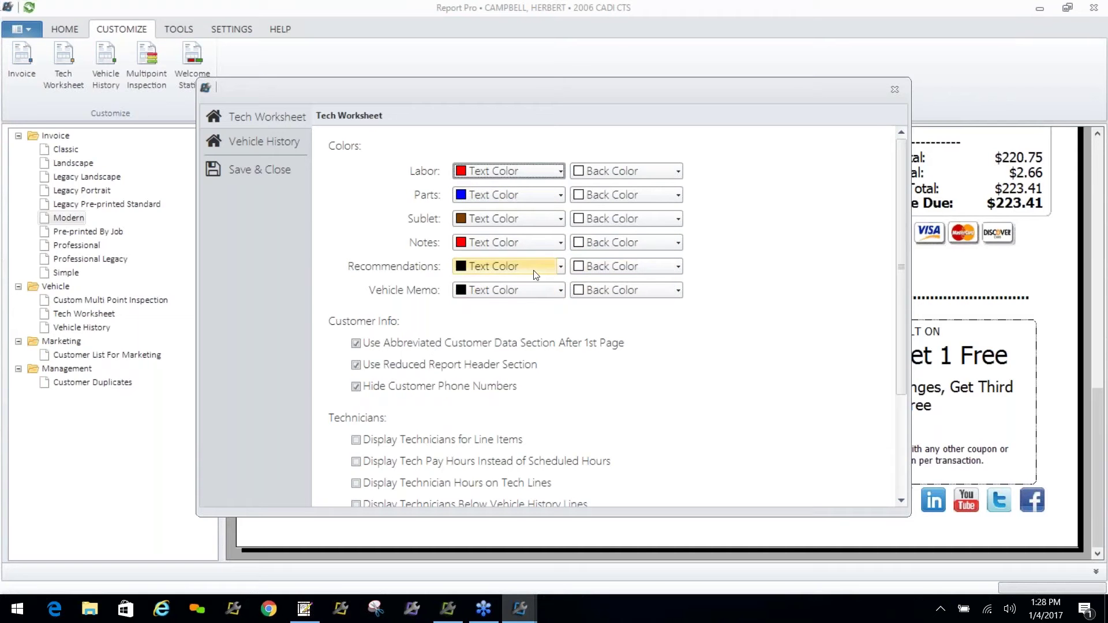
left_click(559, 266)
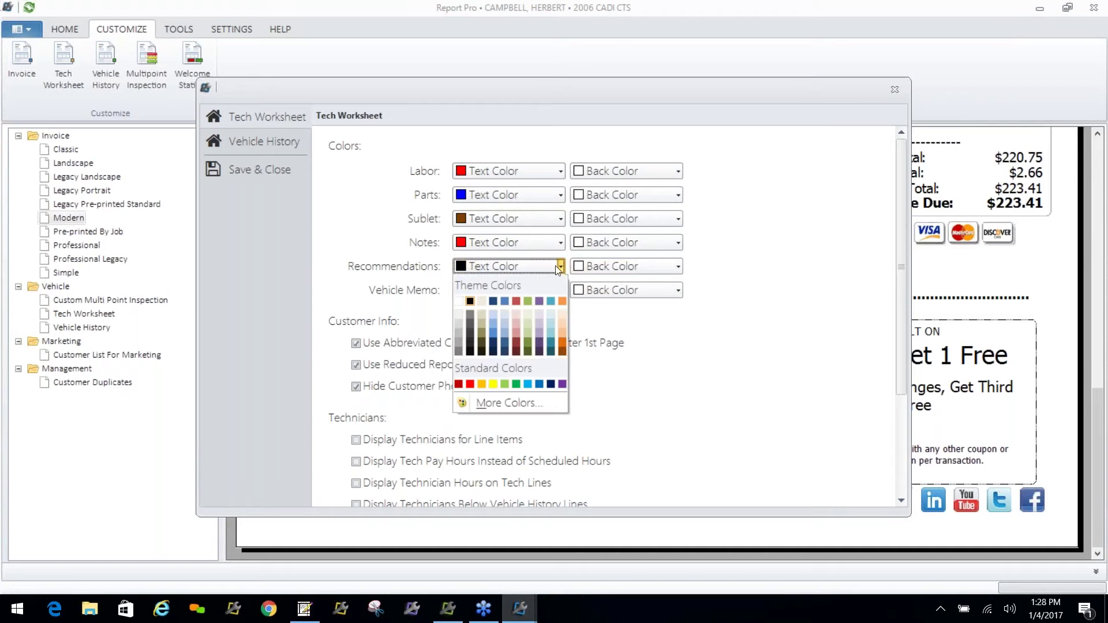
left_click(458, 301)
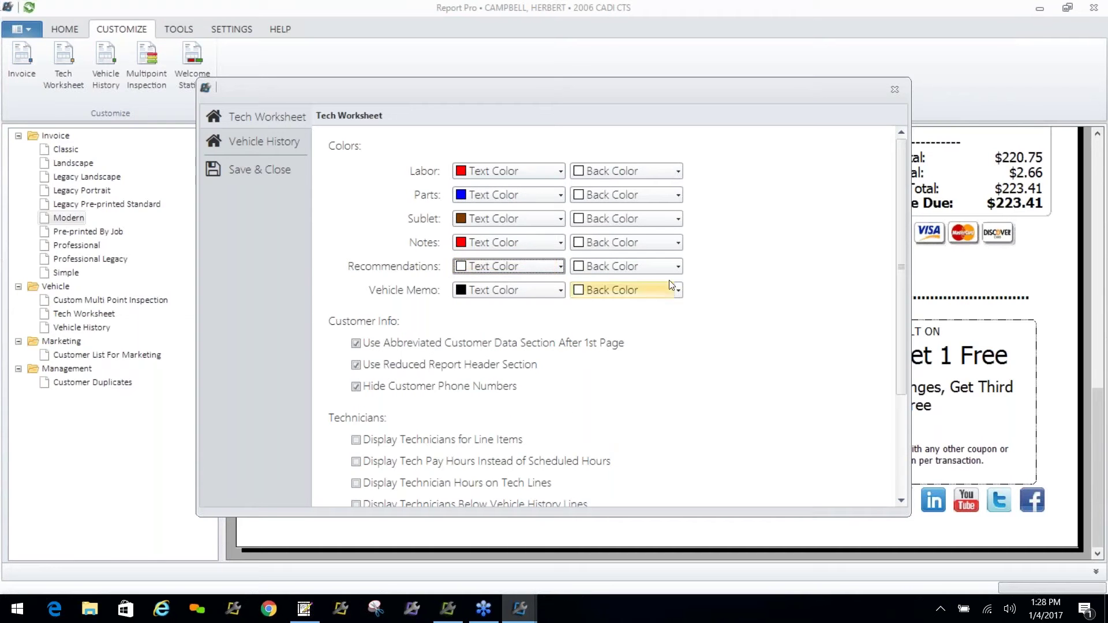
left_click(678, 266)
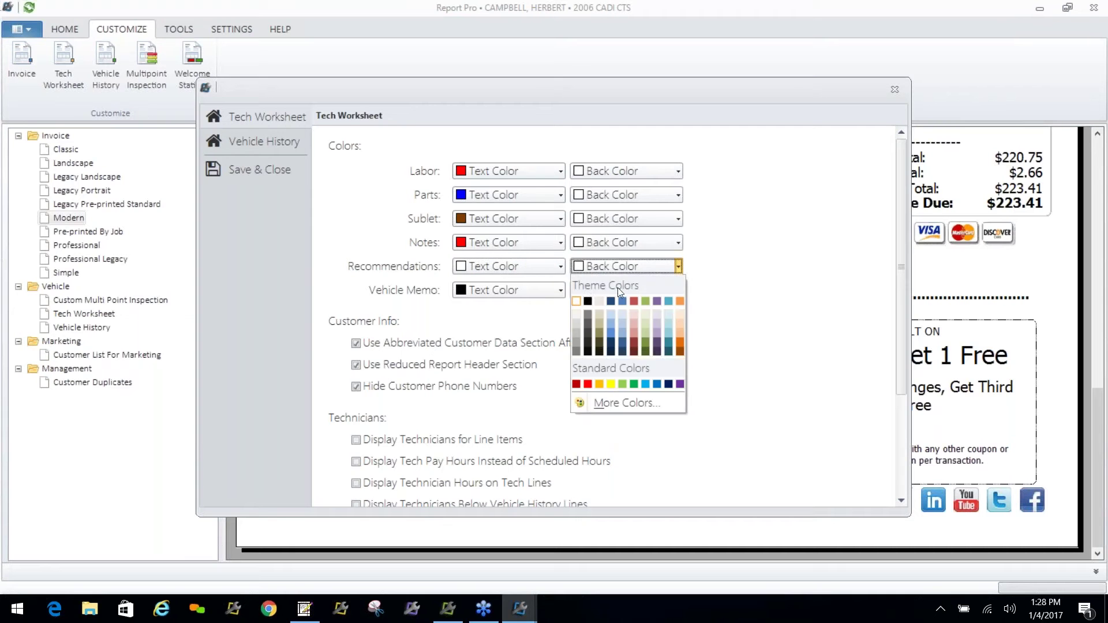
left_click(589, 300)
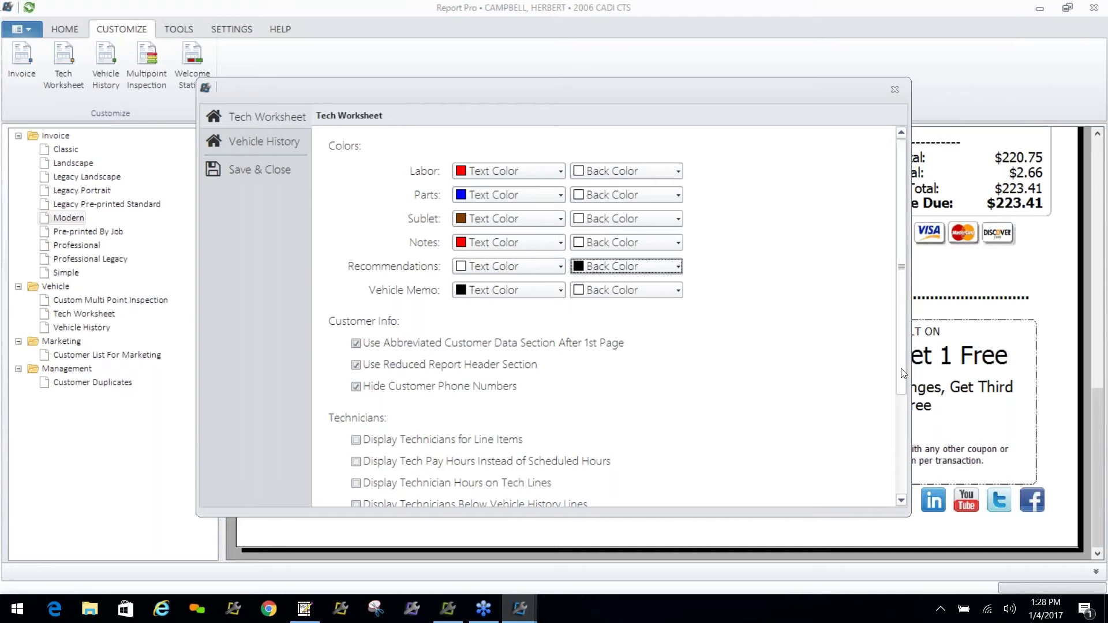
scroll(902, 374, "down", 3)
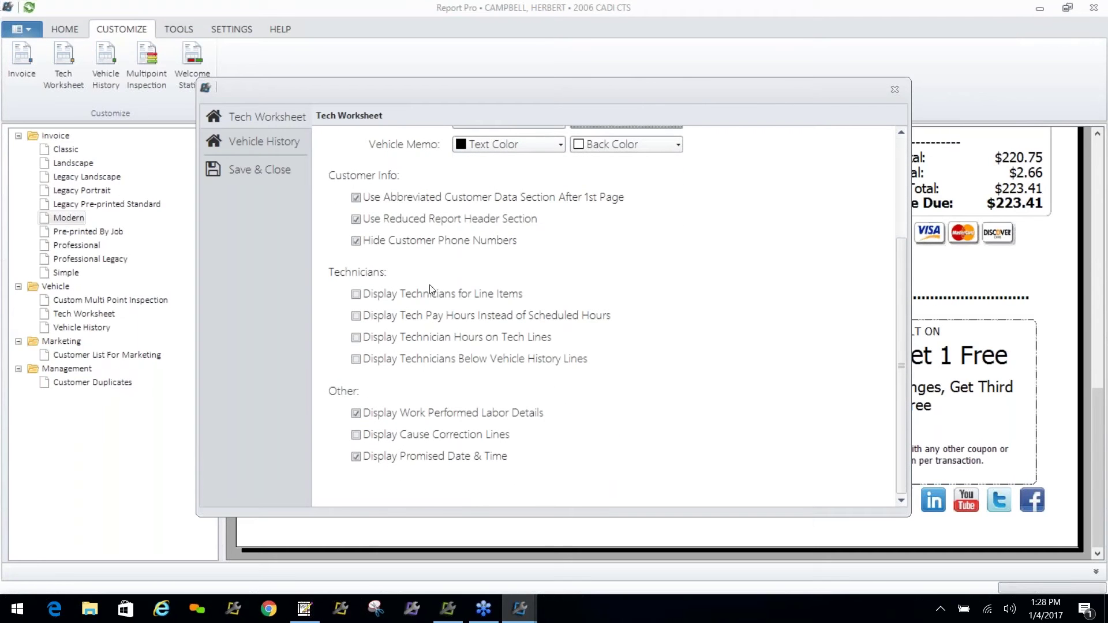
left_click(239, 171)
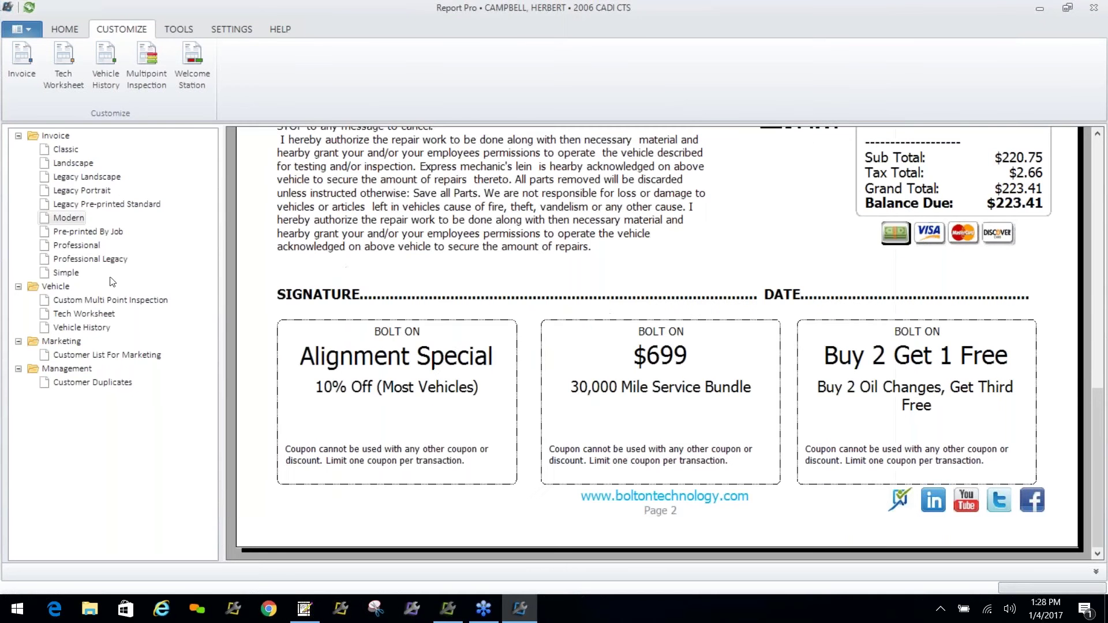
Generate the Tech Worksheet and review its header, labor lines and recommendations section
left_click(85, 315)
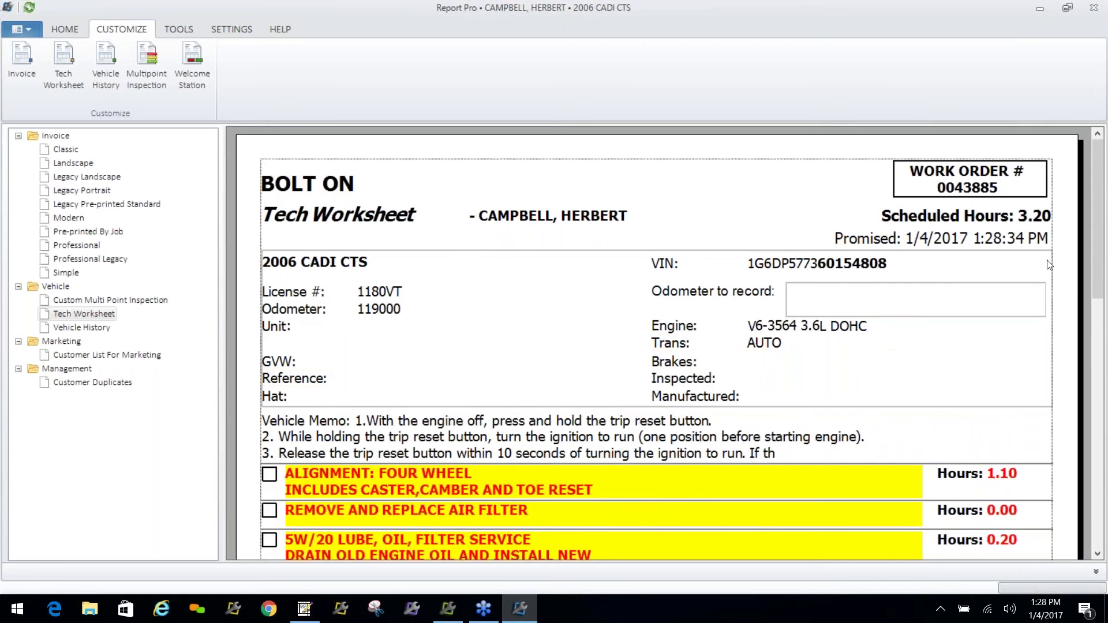
left_click_drag(1094, 241, 1094, 480)
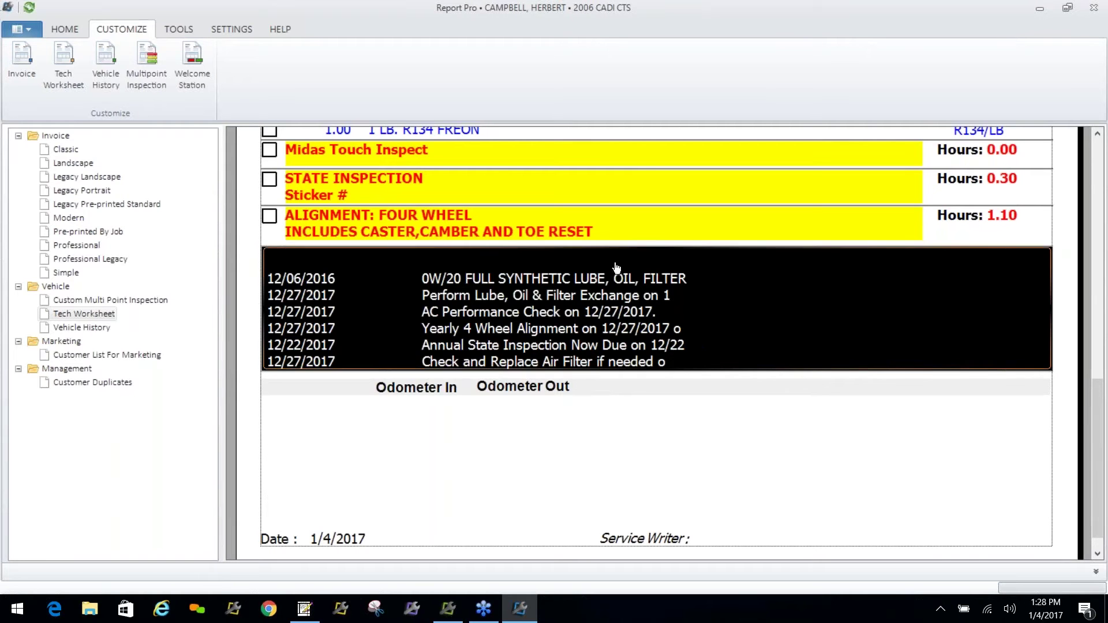
left_click(72, 30)
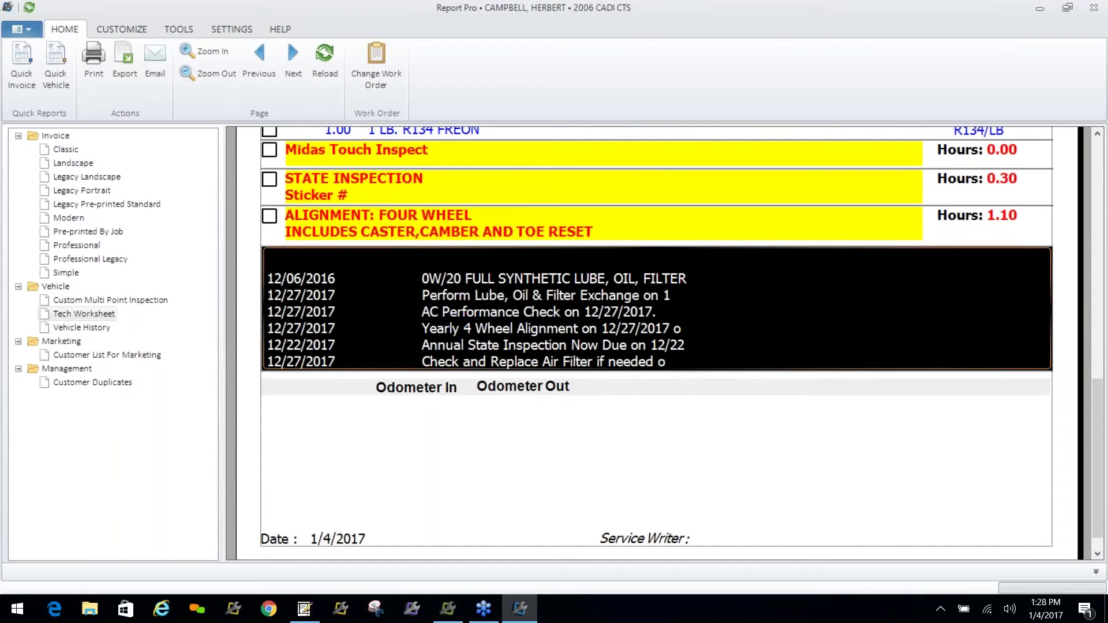
left_click(427, 300)
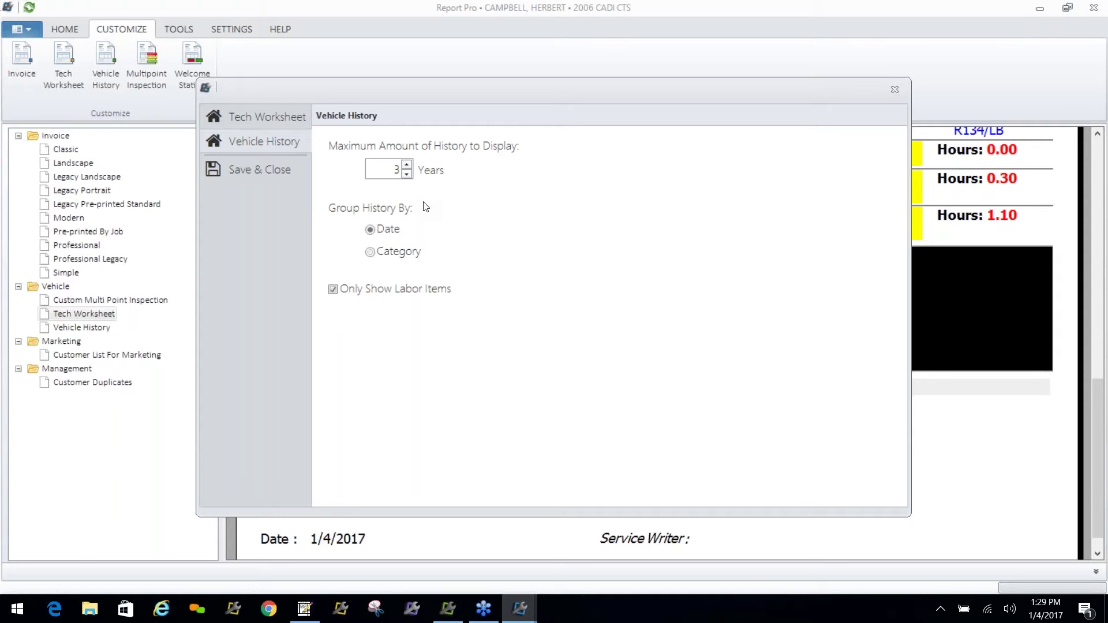
Try raising and lowering the vehicle history's maximum number of years, and return it to 3 years
left_click(408, 166)
left_click(408, 176)
left_click(407, 176)
left_click(407, 164)
Try grouping history by Category with only the most recent results and 'Service Not Performed' shown, and return the grouping to Date
left_click(371, 254)
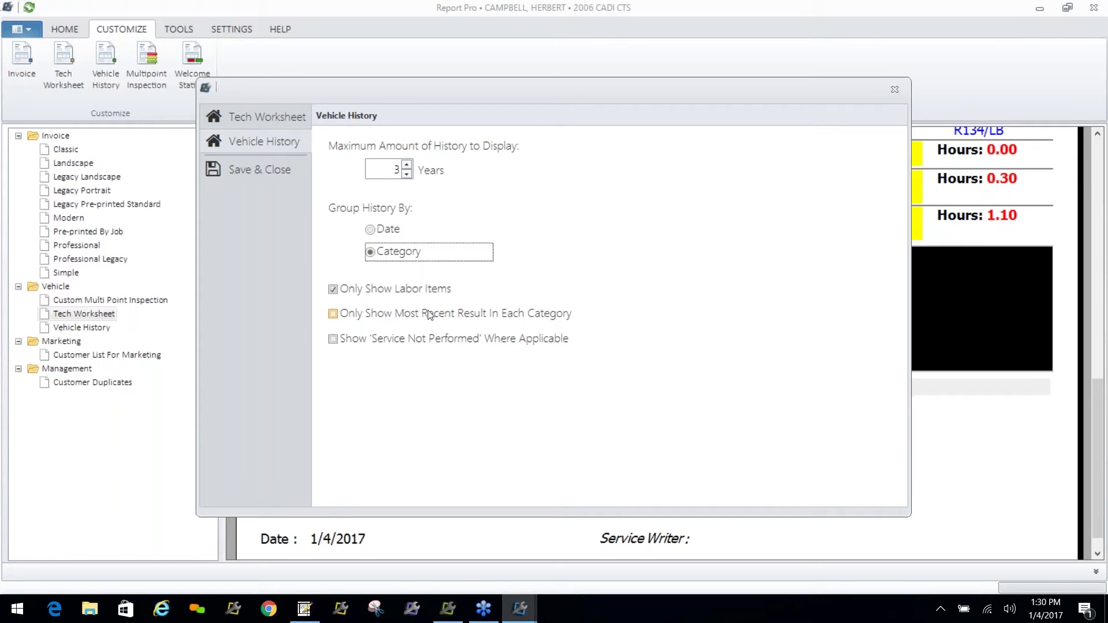
left_click(333, 314)
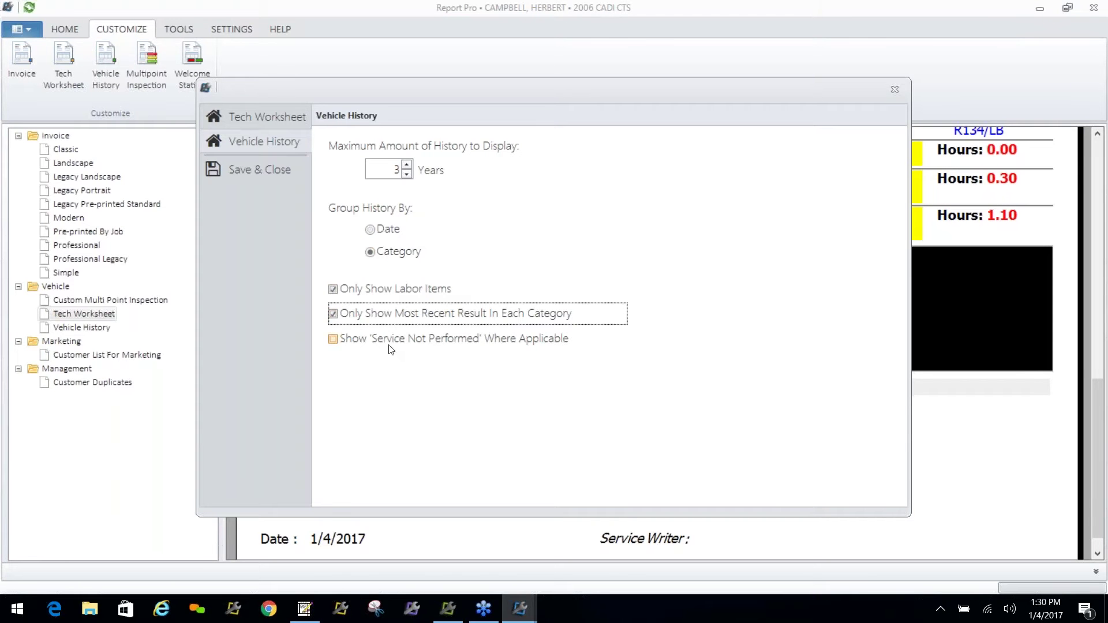
left_click(333, 341)
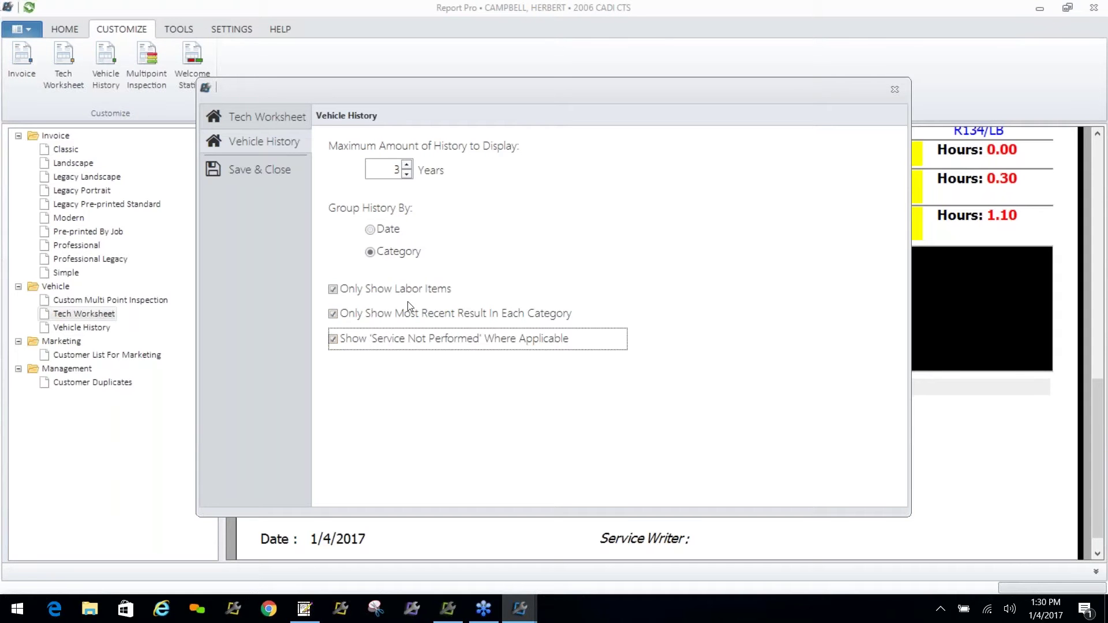
left_click(371, 229)
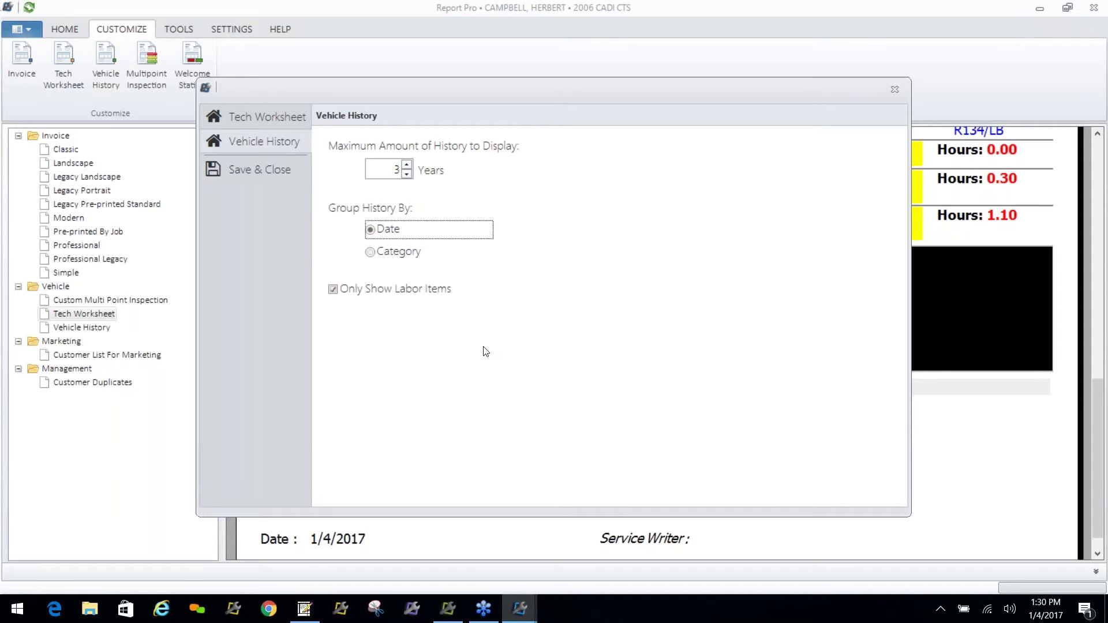
Save and close the vehicle history settings, and open the list of multipoint inspections for customization
left_click(248, 165)
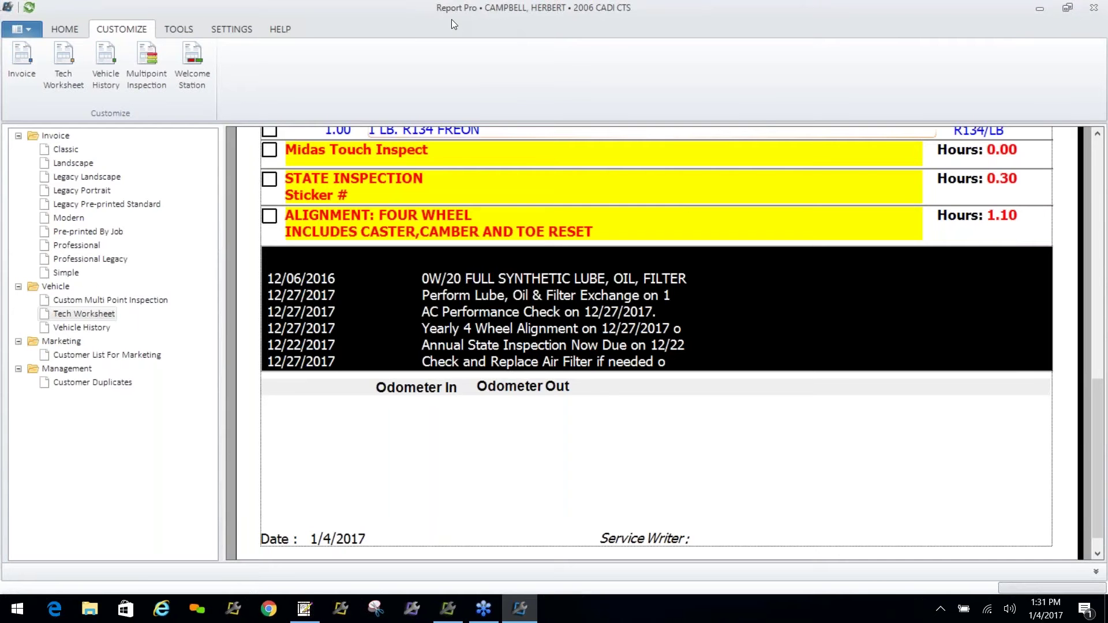
left_click(148, 58)
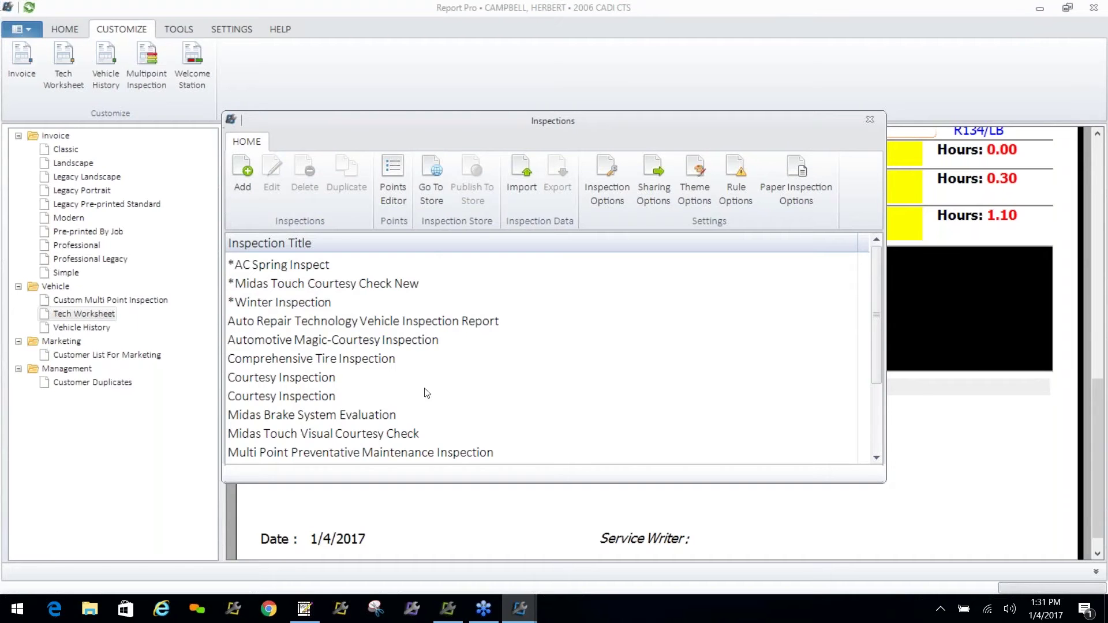
left_click_drag(879, 354, 883, 427)
scroll(882, 434, "up", 2)
Preview the Tunex Used Car Inspection in the Inspection Store, examining the notes and recommendations under Inspect Radiator & Hoses
left_click(435, 192)
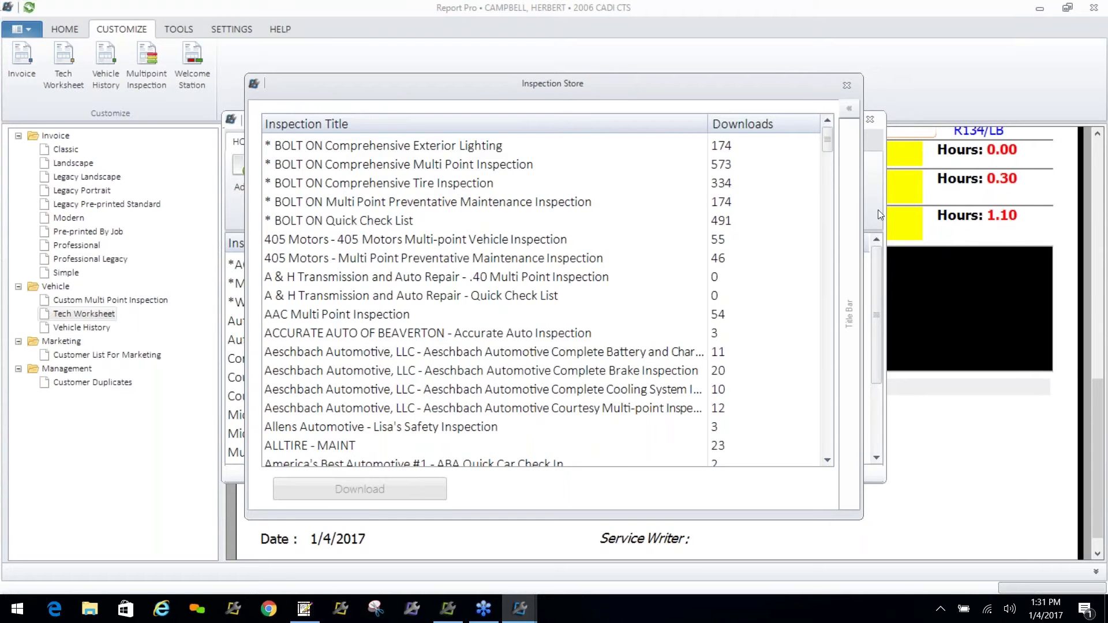
left_click_drag(824, 143, 833, 466)
left_click(327, 304)
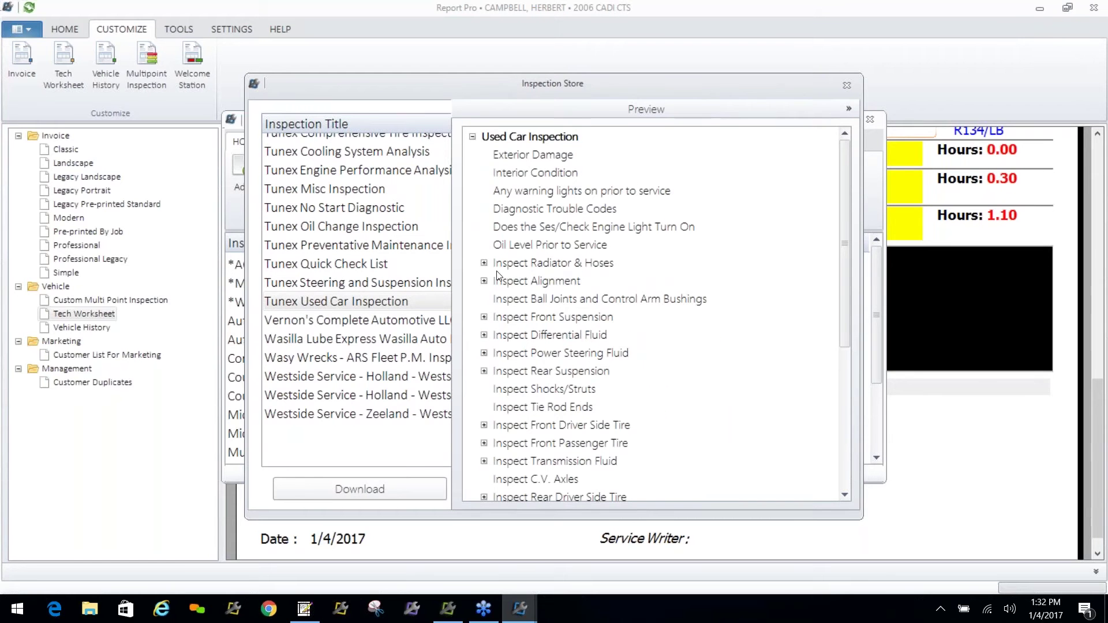
left_click(484, 263)
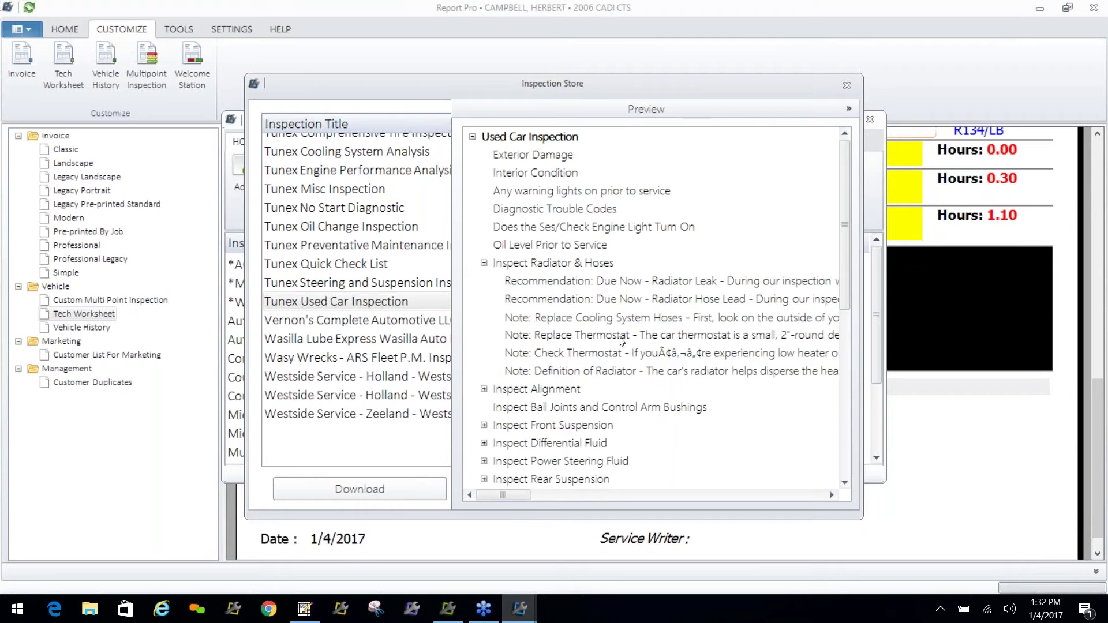
left_click(484, 263)
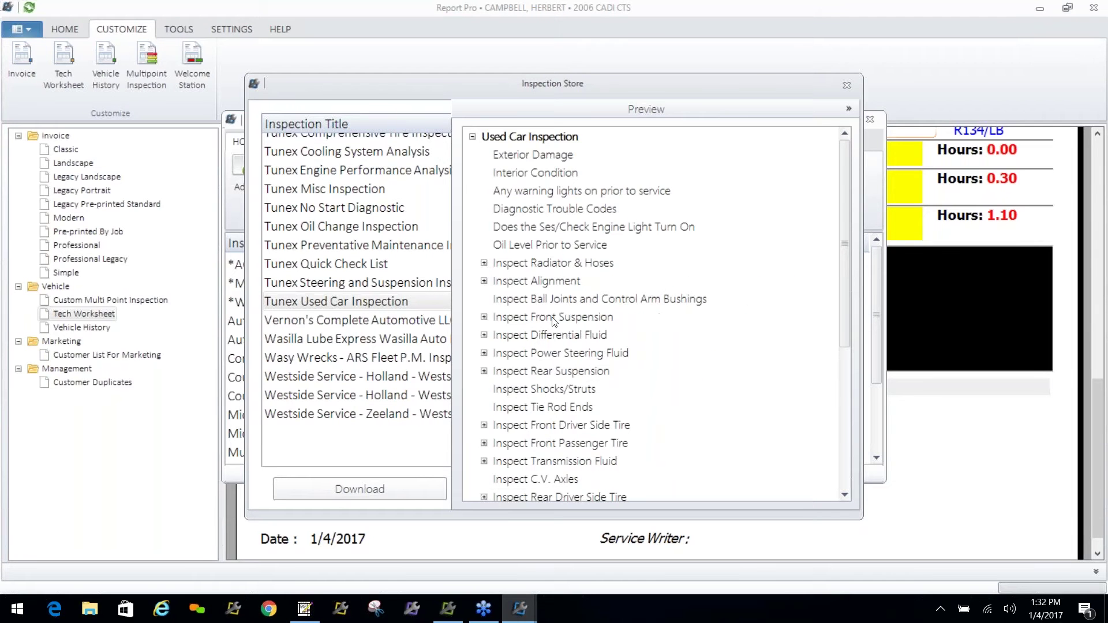
left_click(847, 109)
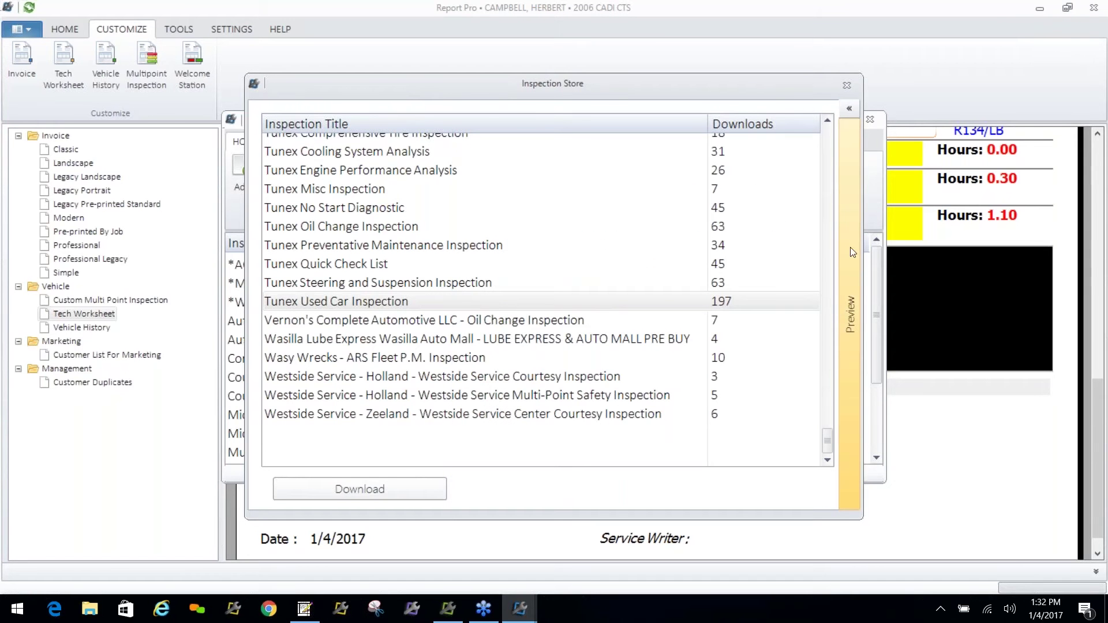
Preview the Ayers Automotive Courtesy Inspection, including its Brake System Operation details, download it, and close the Inspection Store
left_click_drag(827, 442, 846, 178)
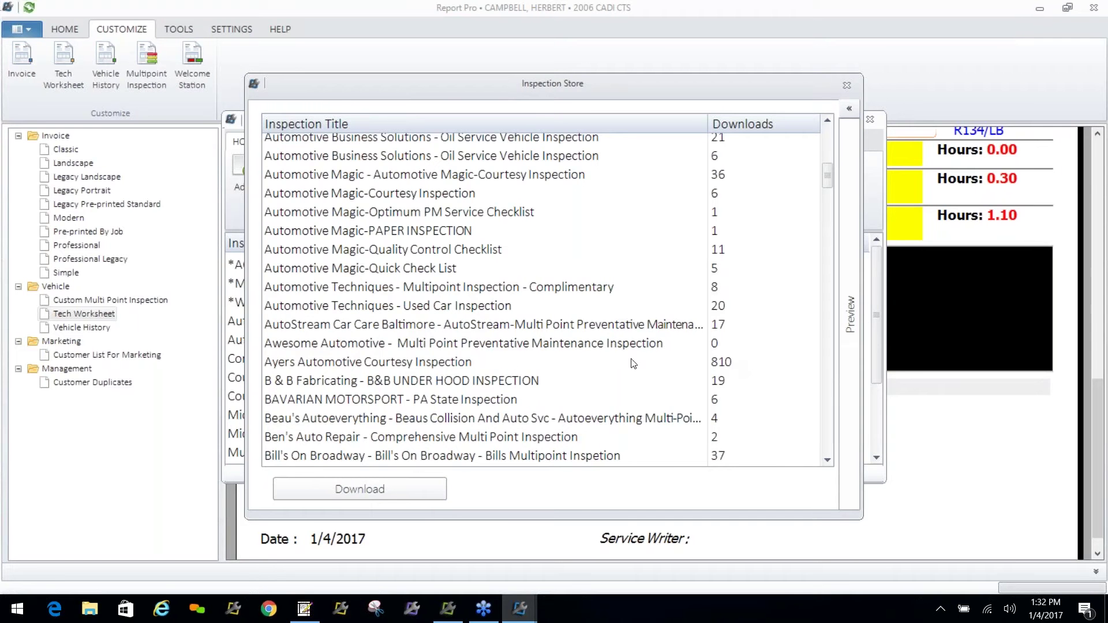
left_click(476, 367)
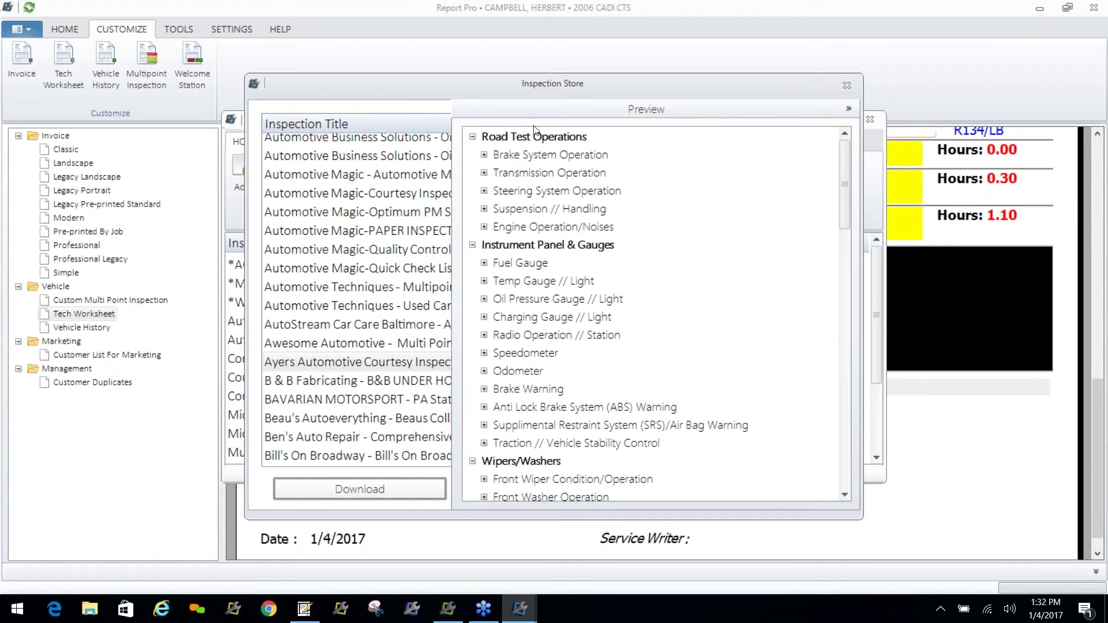
left_click(485, 155)
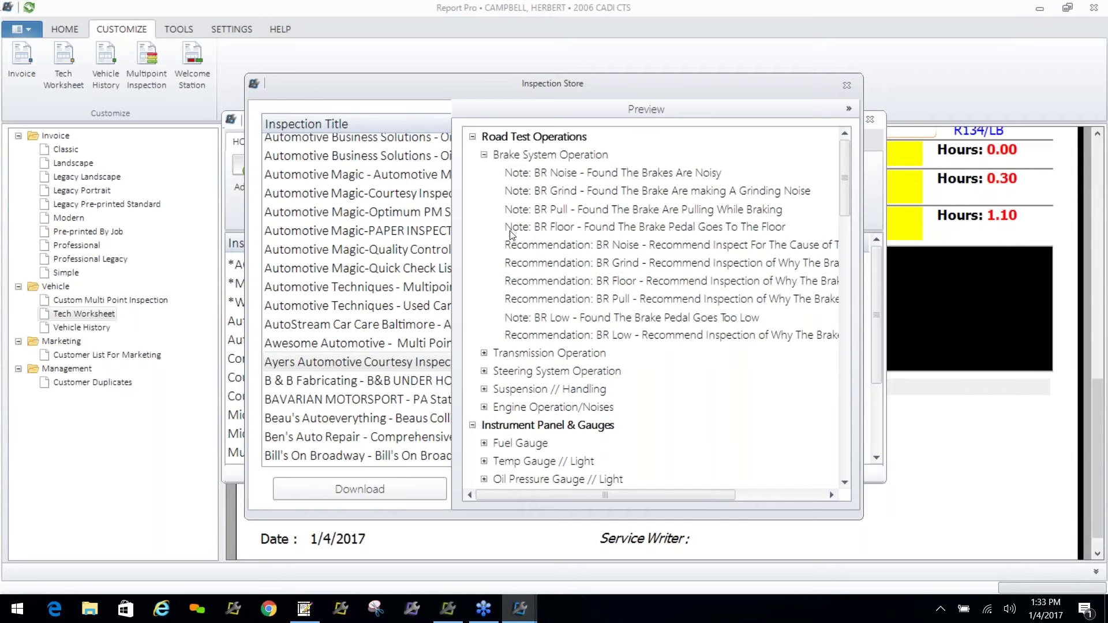
left_click(484, 155)
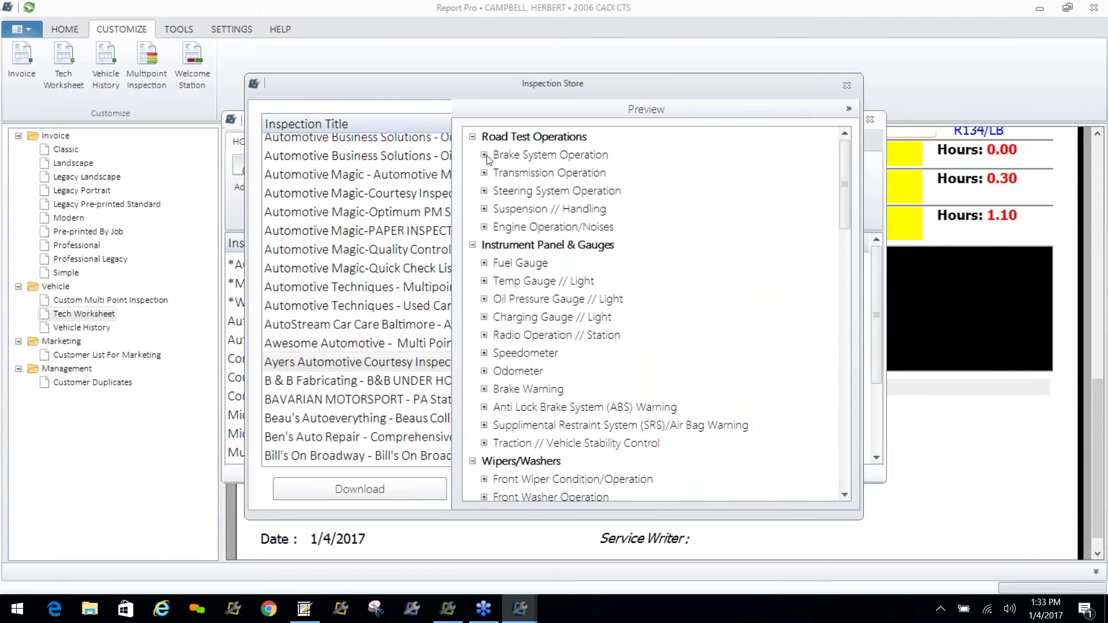
left_click(369, 490)
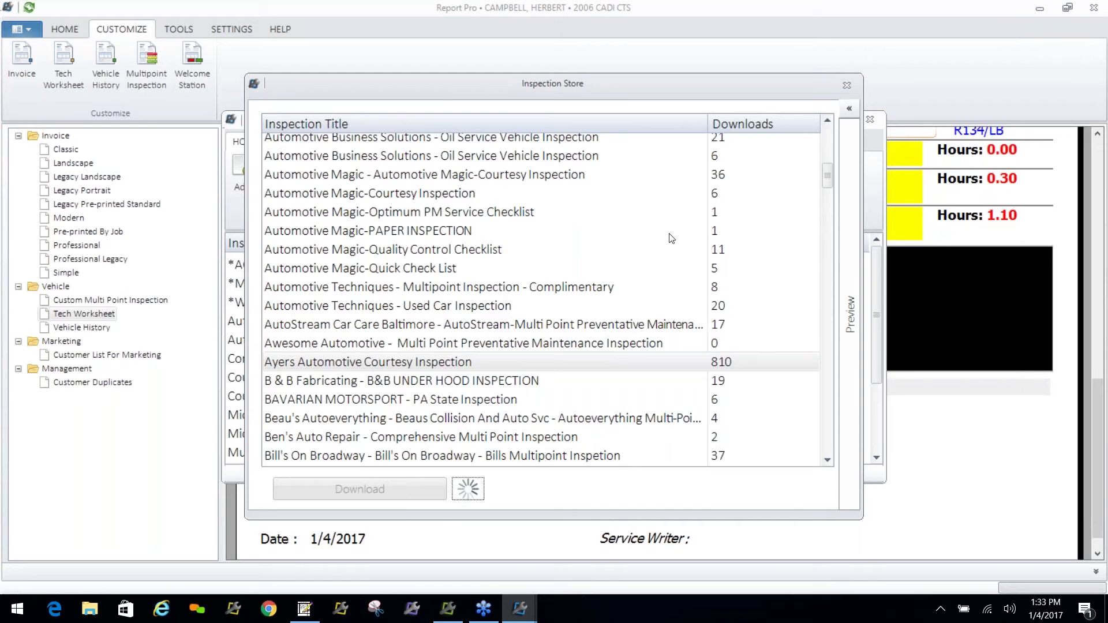
left_click(846, 87)
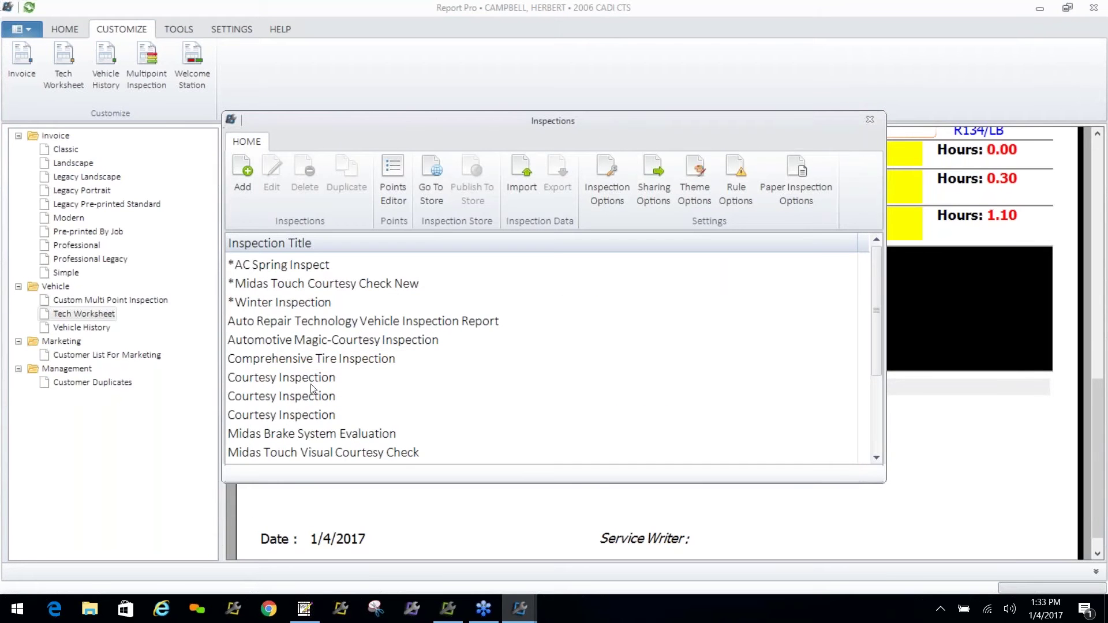
Open the first Courtesy Inspection for editing and move Brake System Operation above Suspension // Handling in Road Test Operations
left_click(293, 378)
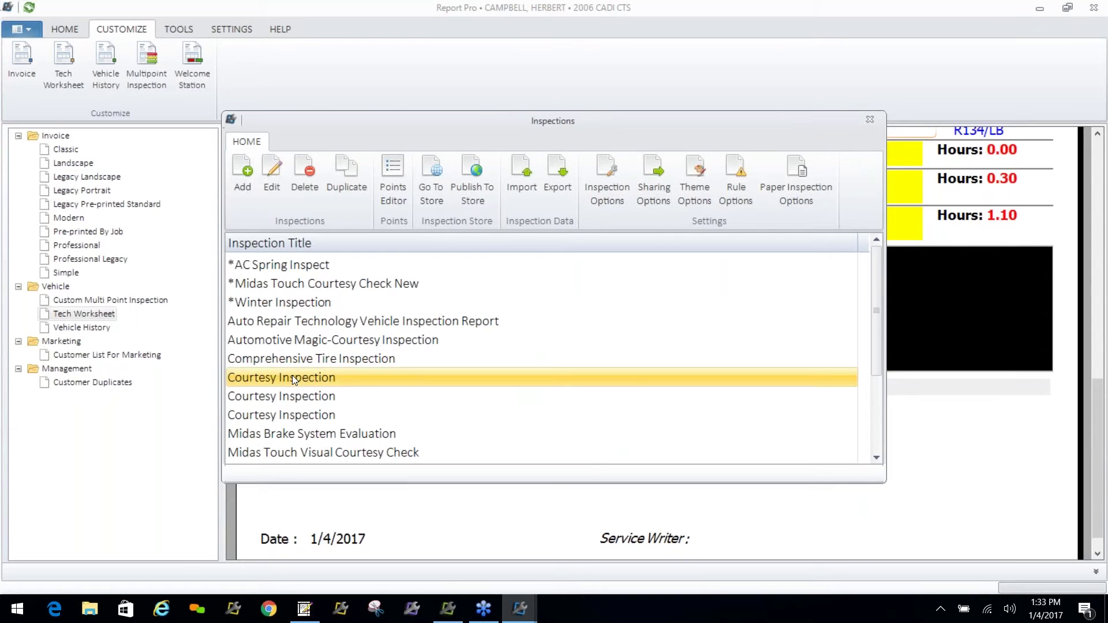
double_click(292, 375)
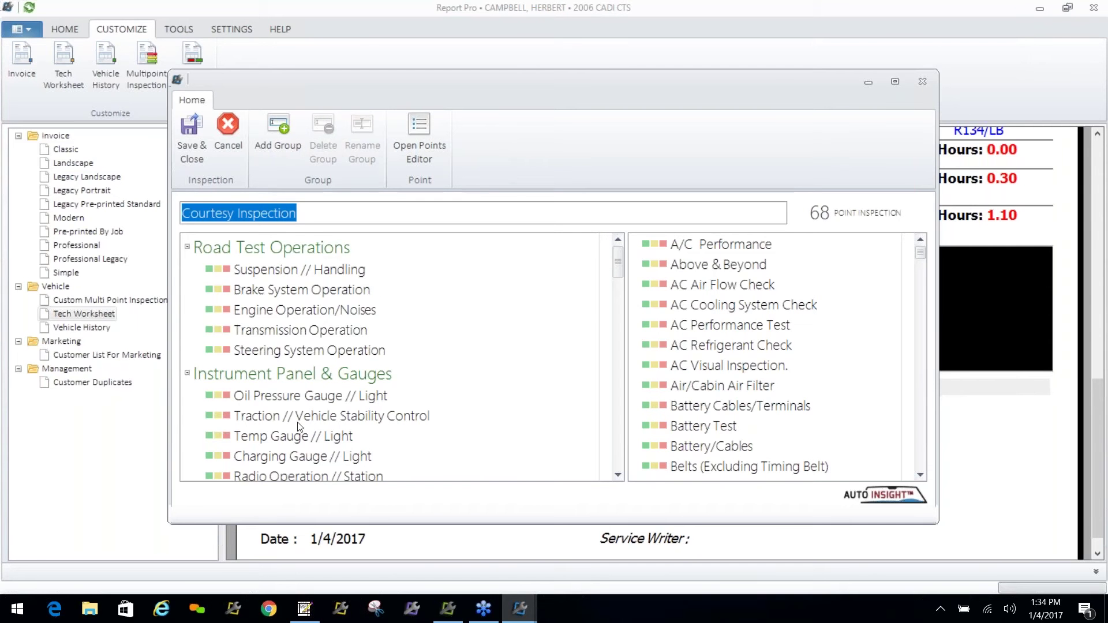
scroll(920, 262, "down", 3)
scroll(615, 265, "down", 1)
left_click_drag(616, 266, 611, 327)
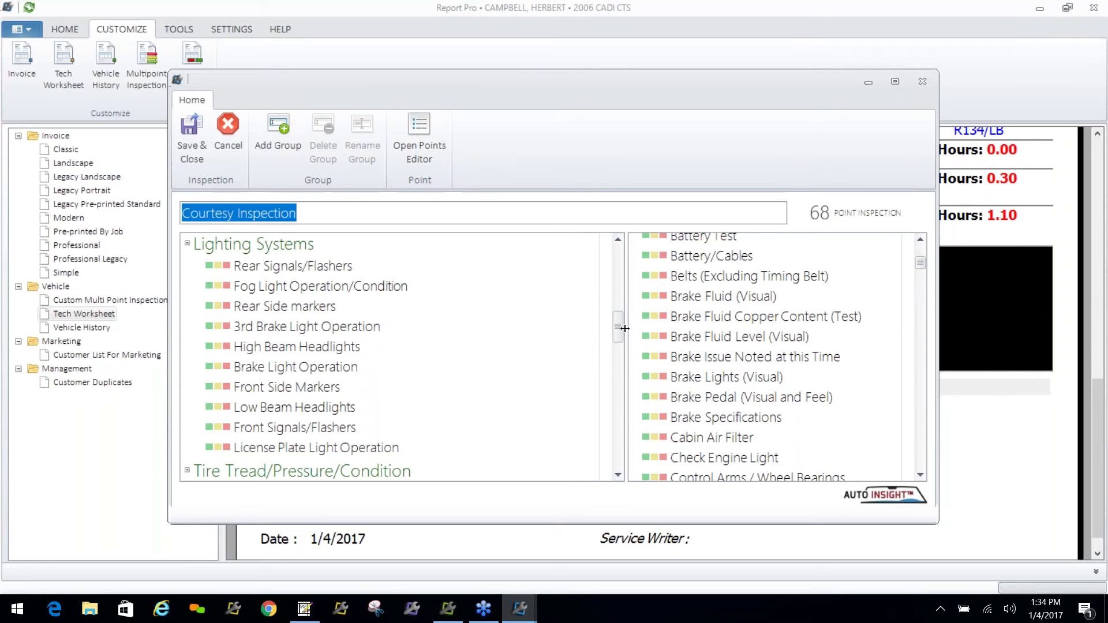
left_click_drag(616, 336, 638, 250)
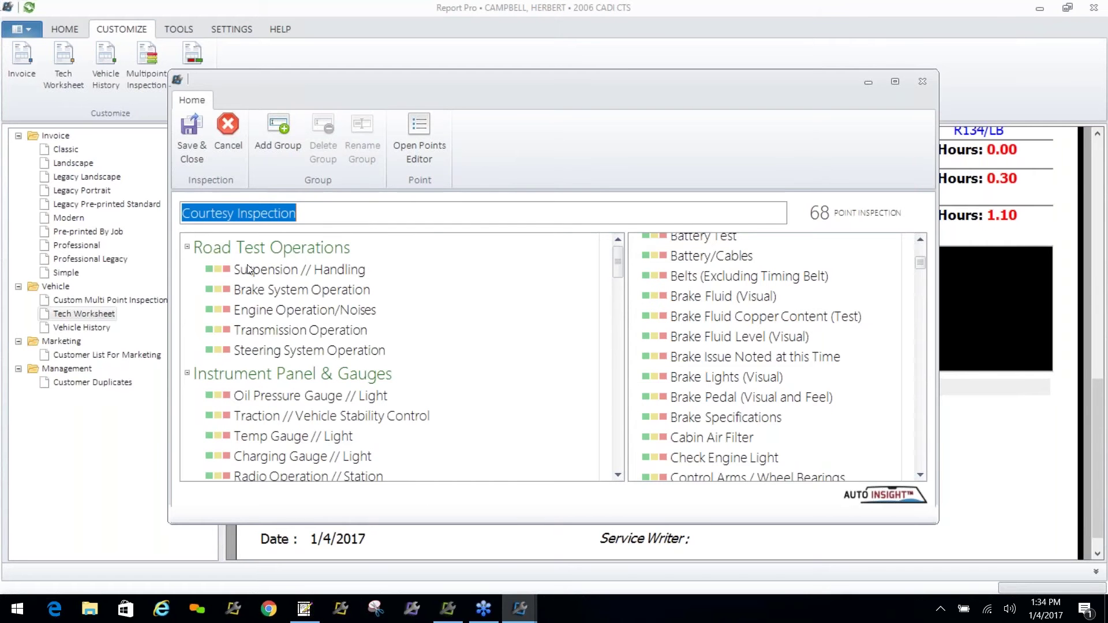
left_click(274, 291)
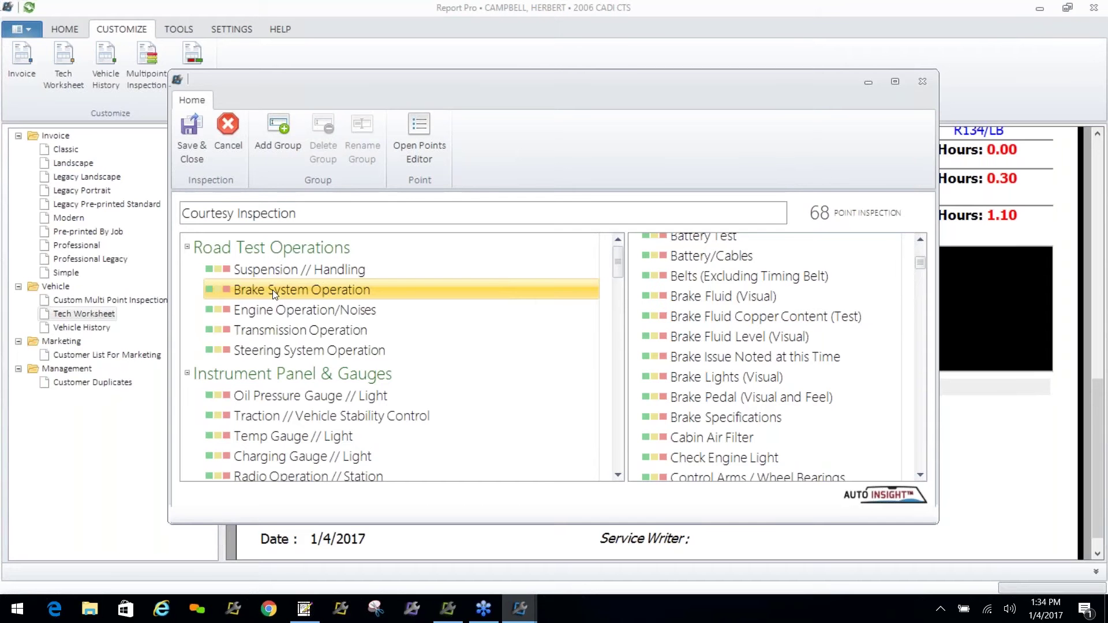
left_click_drag(272, 289, 275, 267)
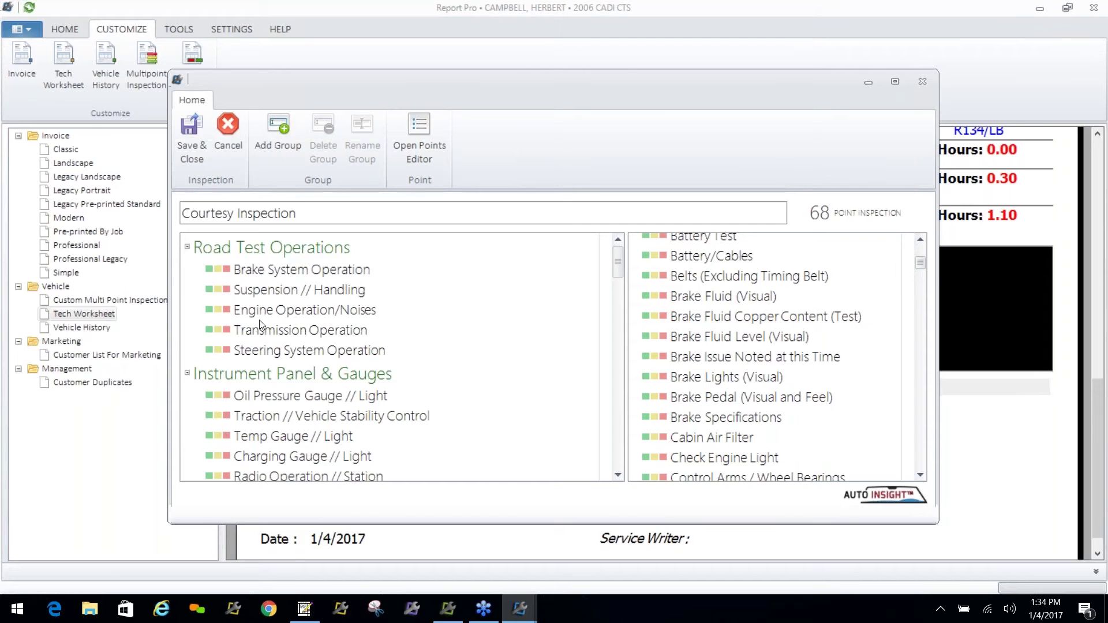
Open the Brake System Operation point and examine its canned notes and the BR Floor canned recommendation, leaving it unedited
left_click(273, 270)
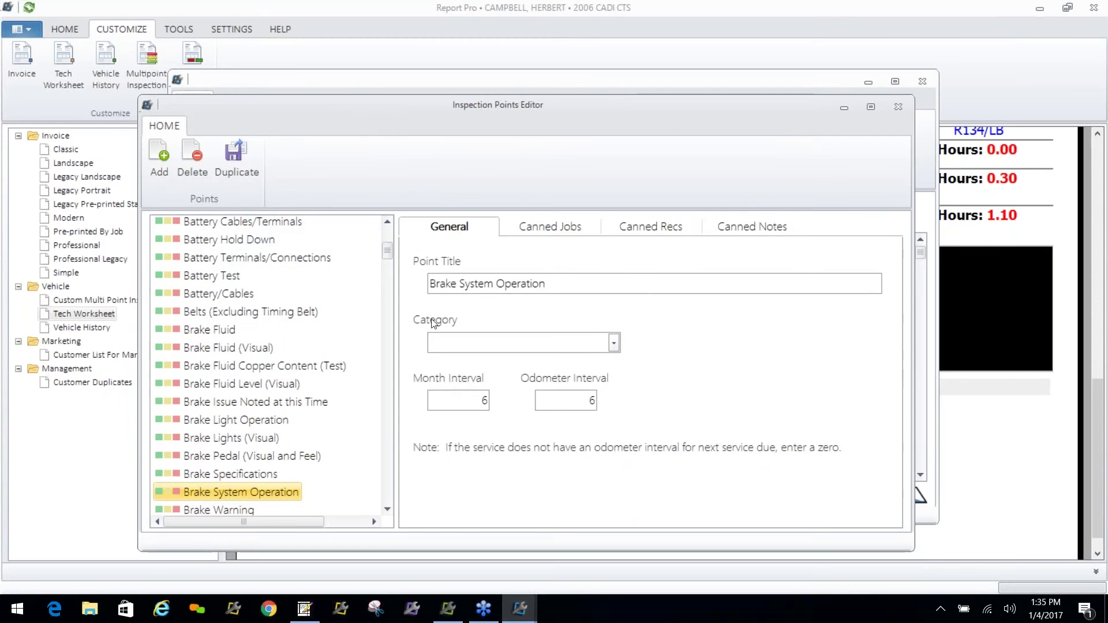
left_click(758, 229)
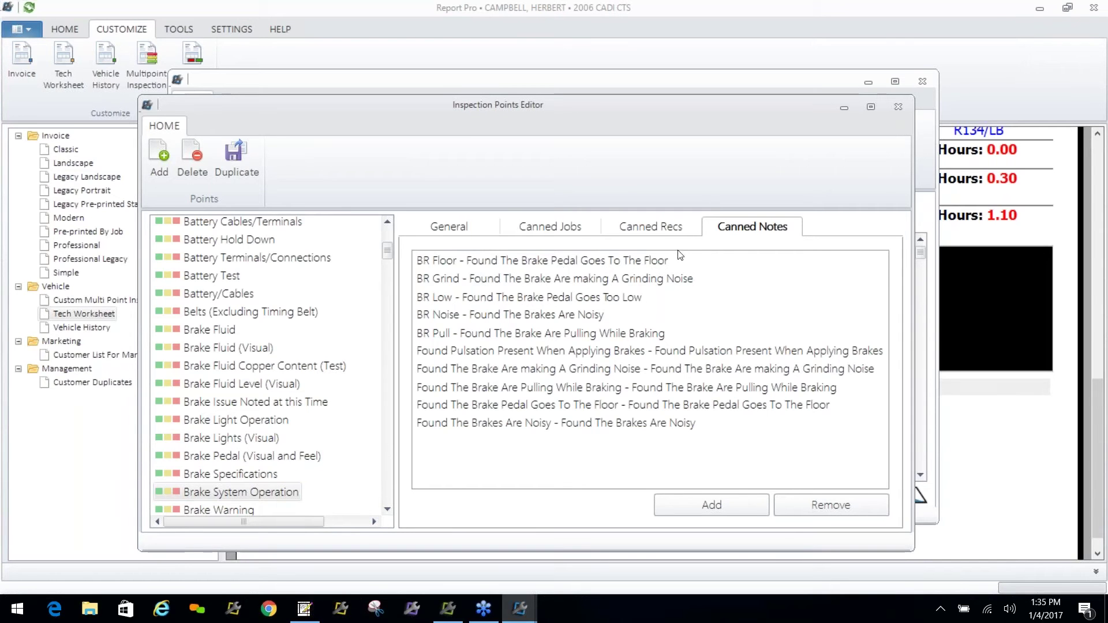
left_click(659, 229)
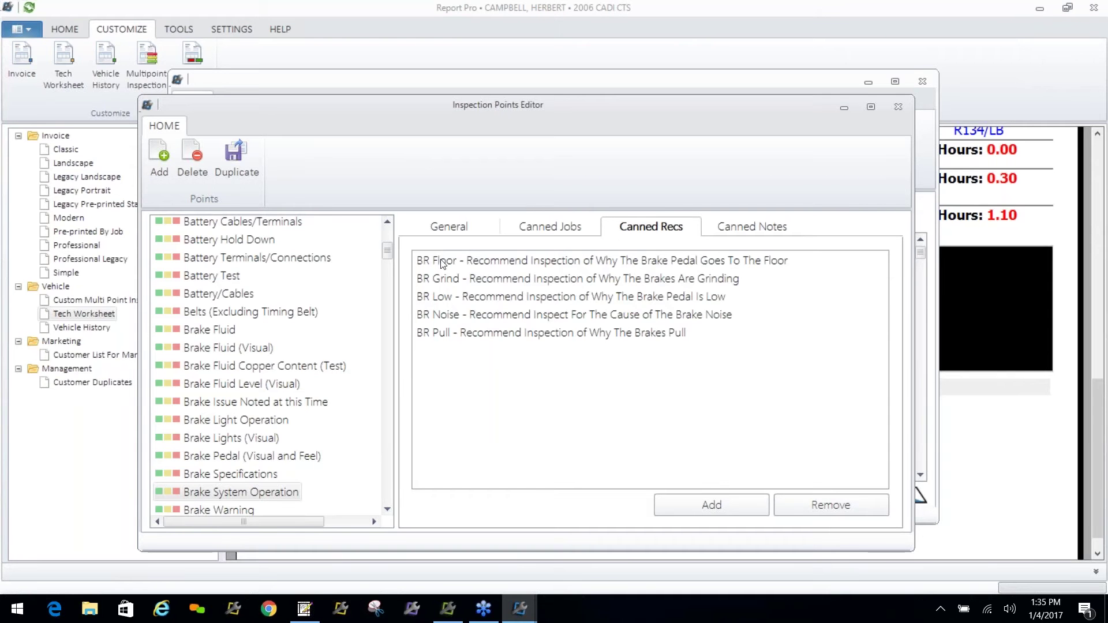
left_click(489, 267)
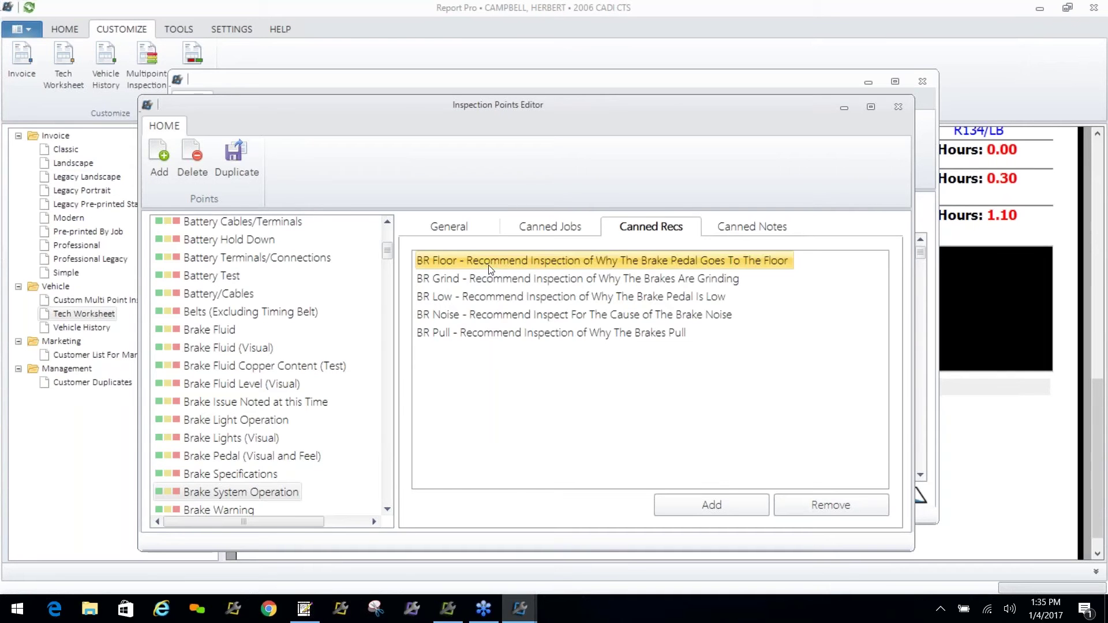
double_click(651, 260)
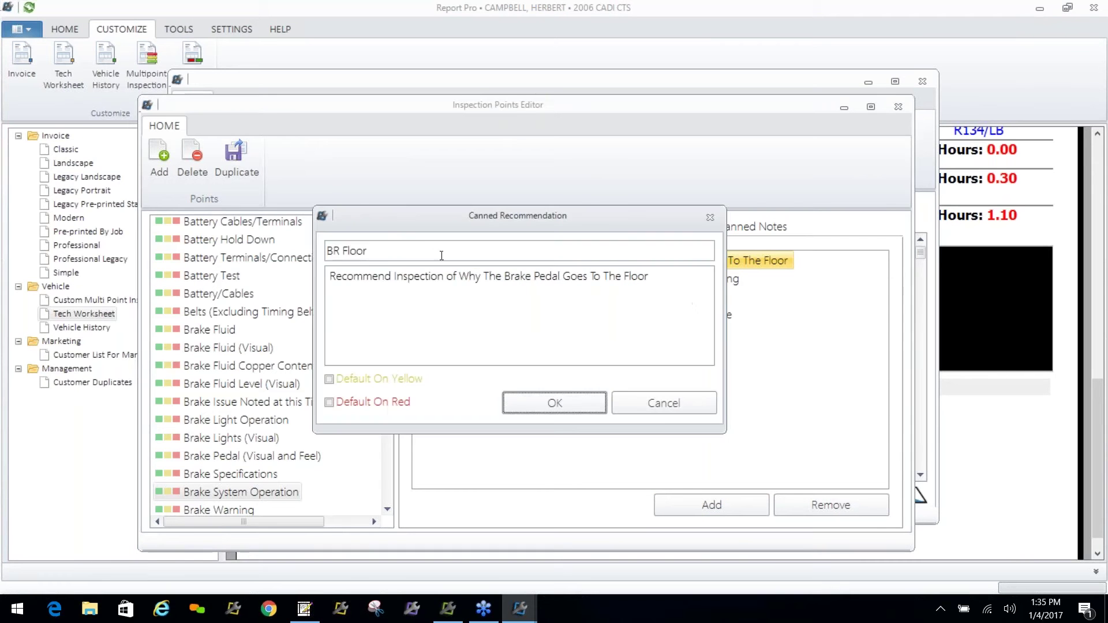
key("Tab")
left_click_drag(650, 276, 280, 270)
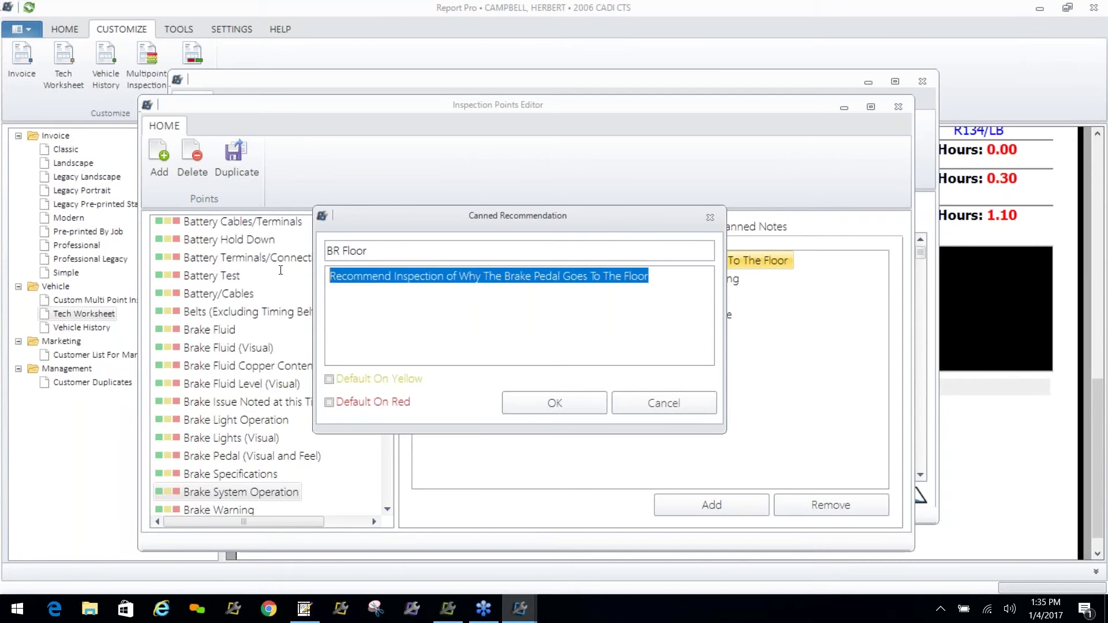
left_click(674, 402)
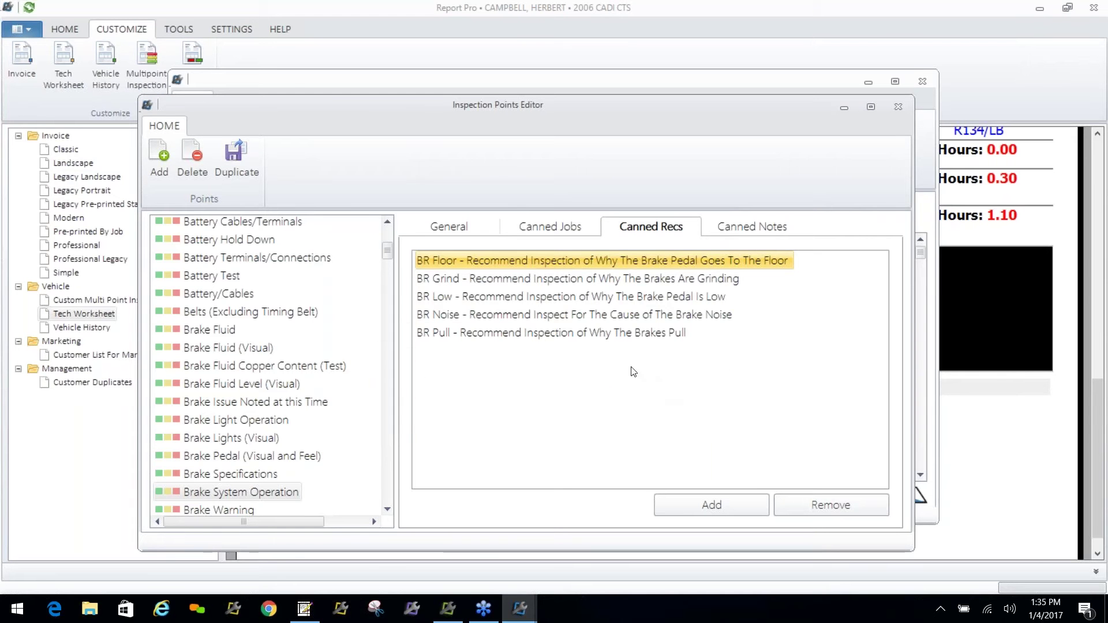
Search the canned jobs for "brake" and add MAN511 - BG BRAKE FLUSH to the Brake System Operation point
left_click(553, 225)
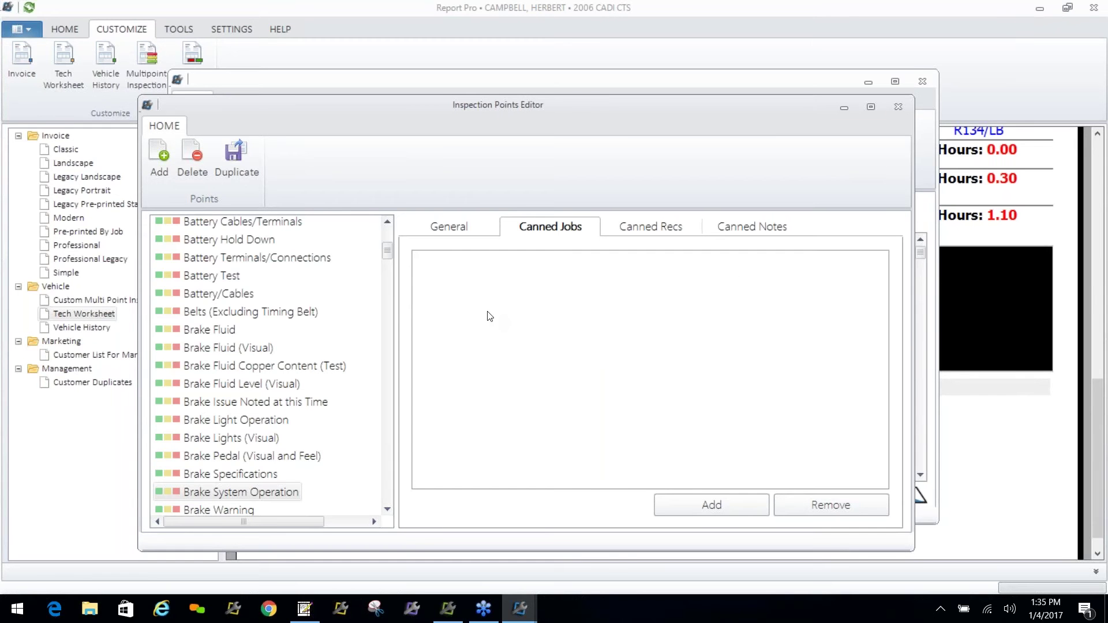
left_click(675, 513)
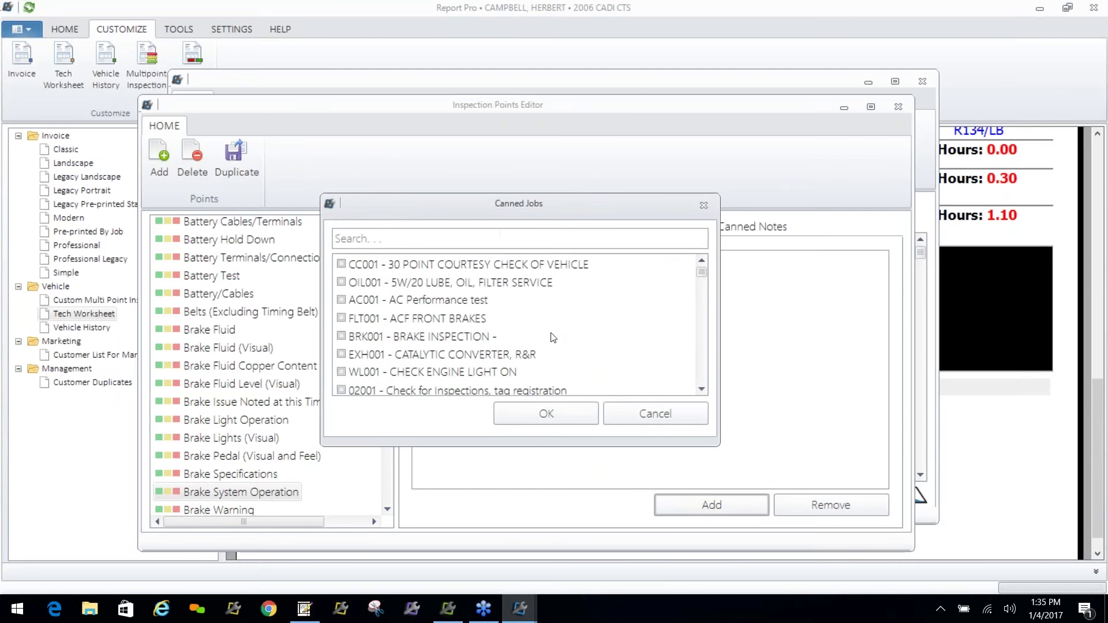
left_click(489, 233)
left_click(341, 337)
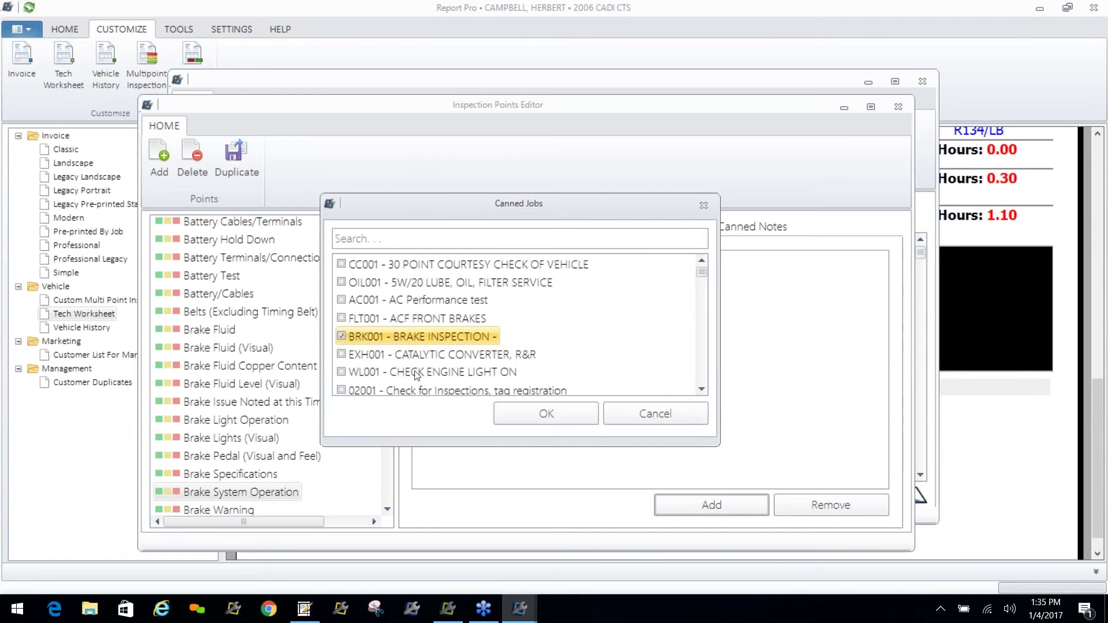
left_click(439, 243)
type("brake")
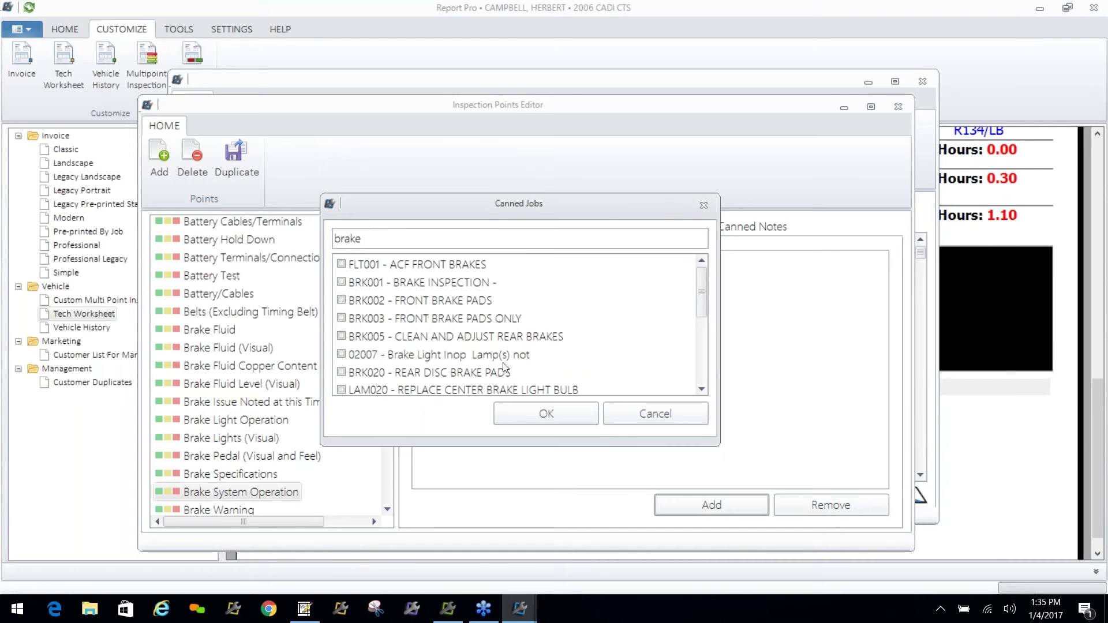
left_click_drag(703, 296, 706, 356)
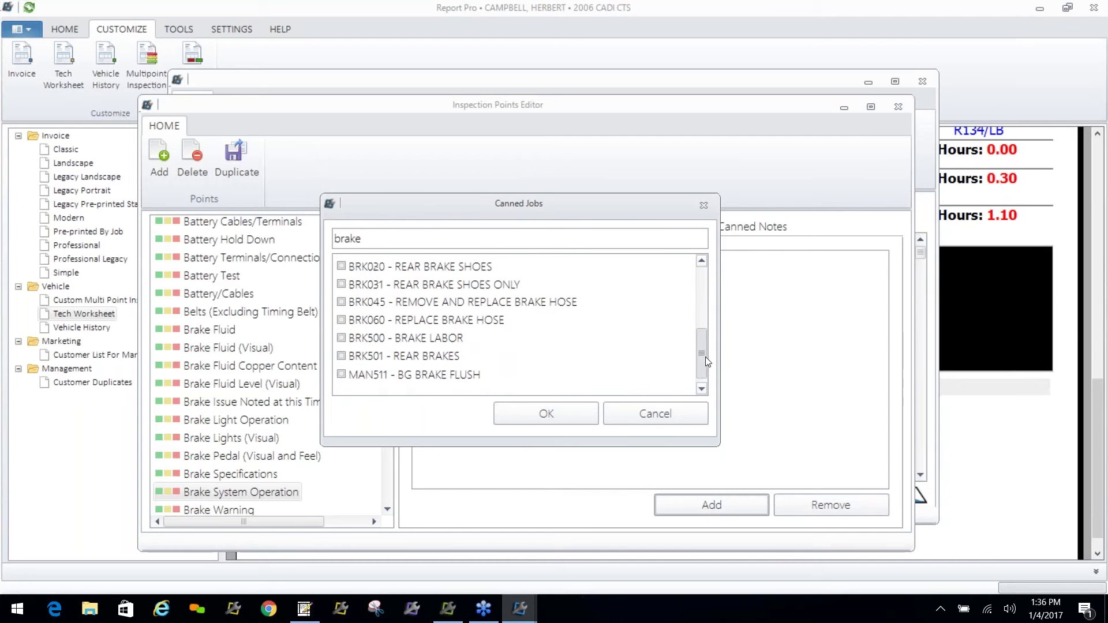
left_click(346, 375)
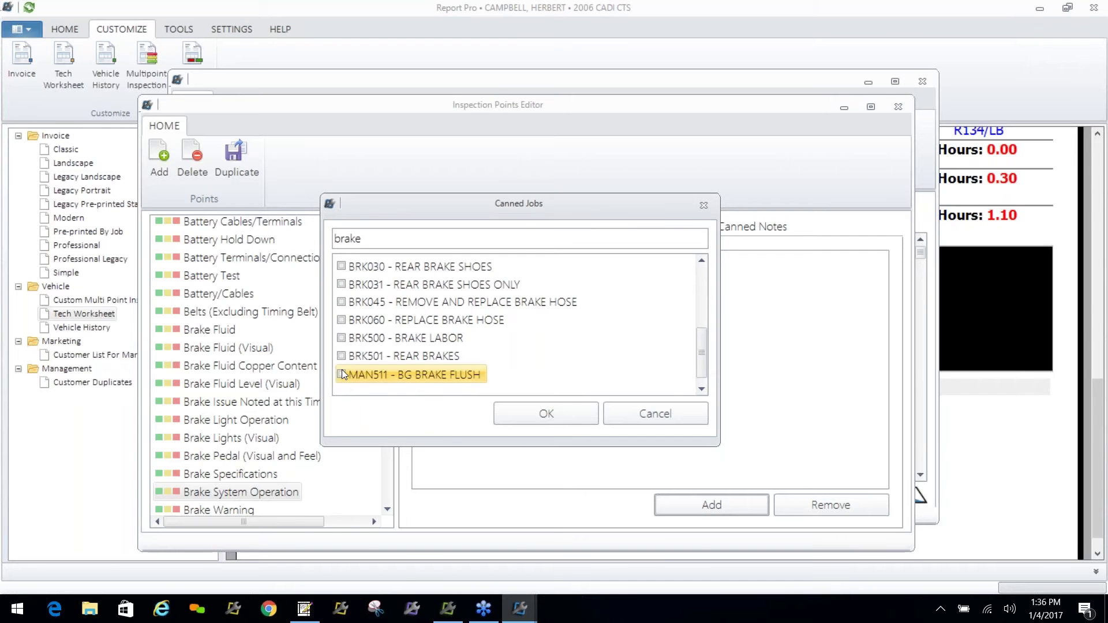
left_click(511, 414)
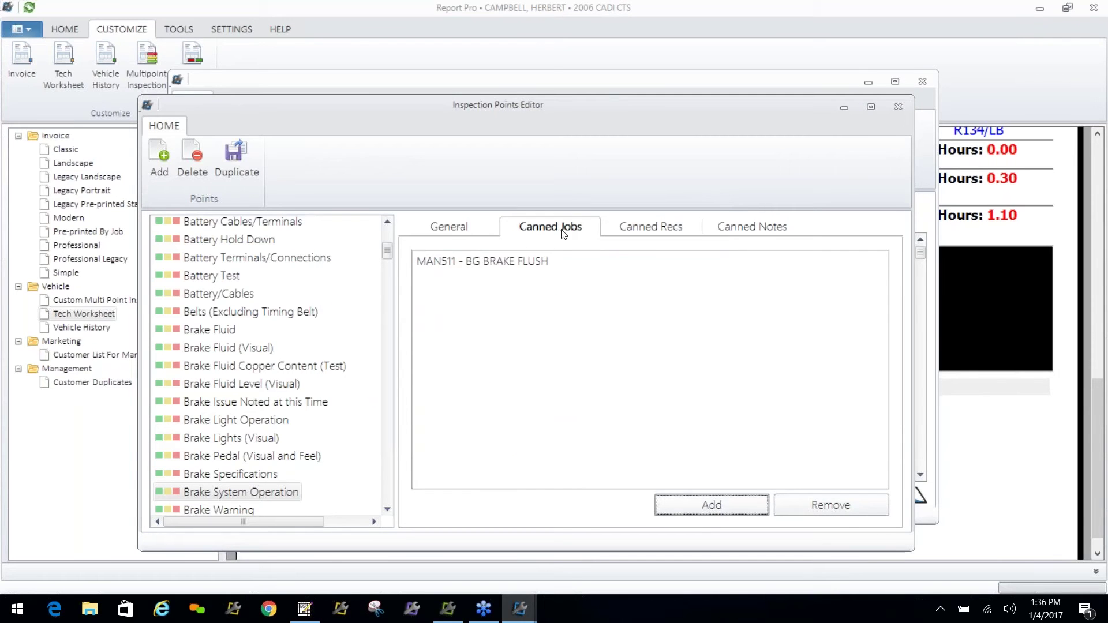
Add the canned job BRK001 - BRAKE INSPECTION to the Brake System Operation point
left_click(668, 505)
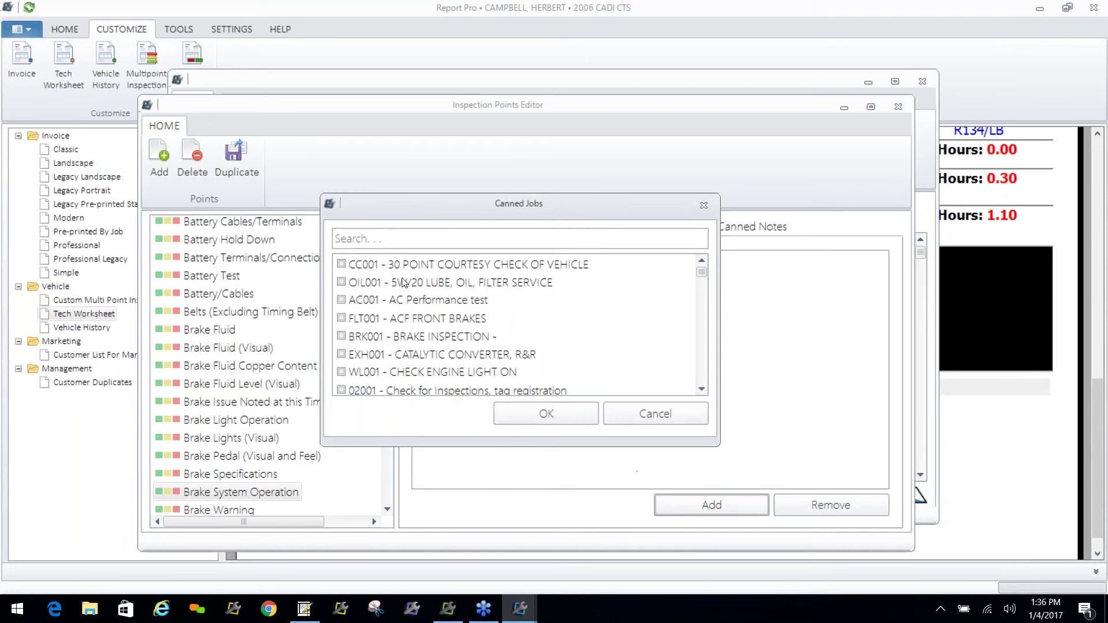
left_click(341, 337)
left_click(517, 425)
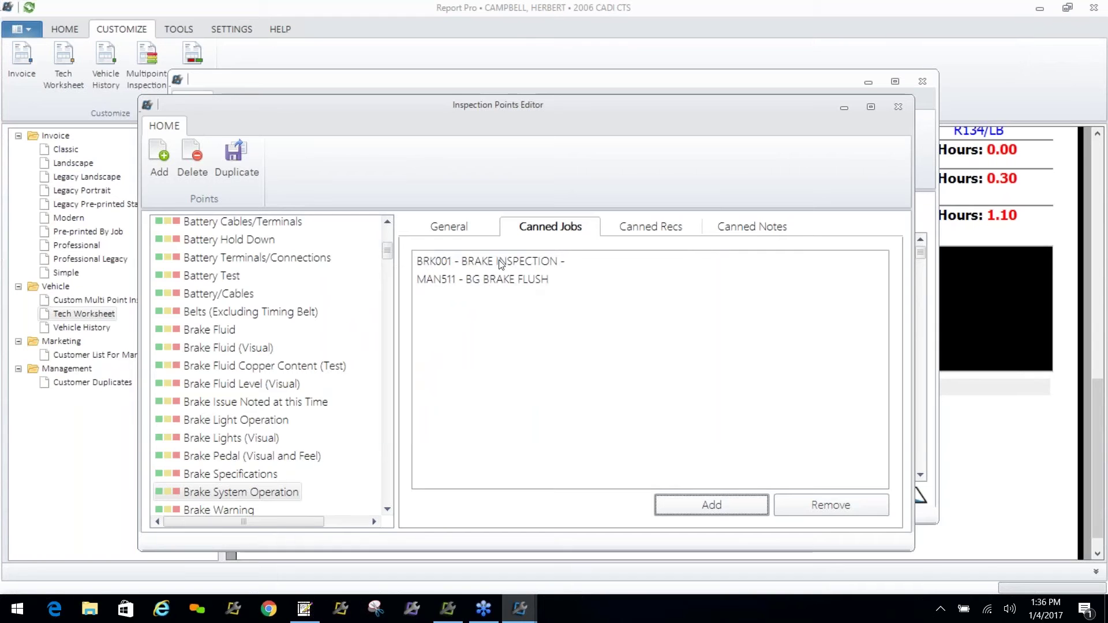
Assign the Brake System Operation point to the BRAKES category
left_click(455, 228)
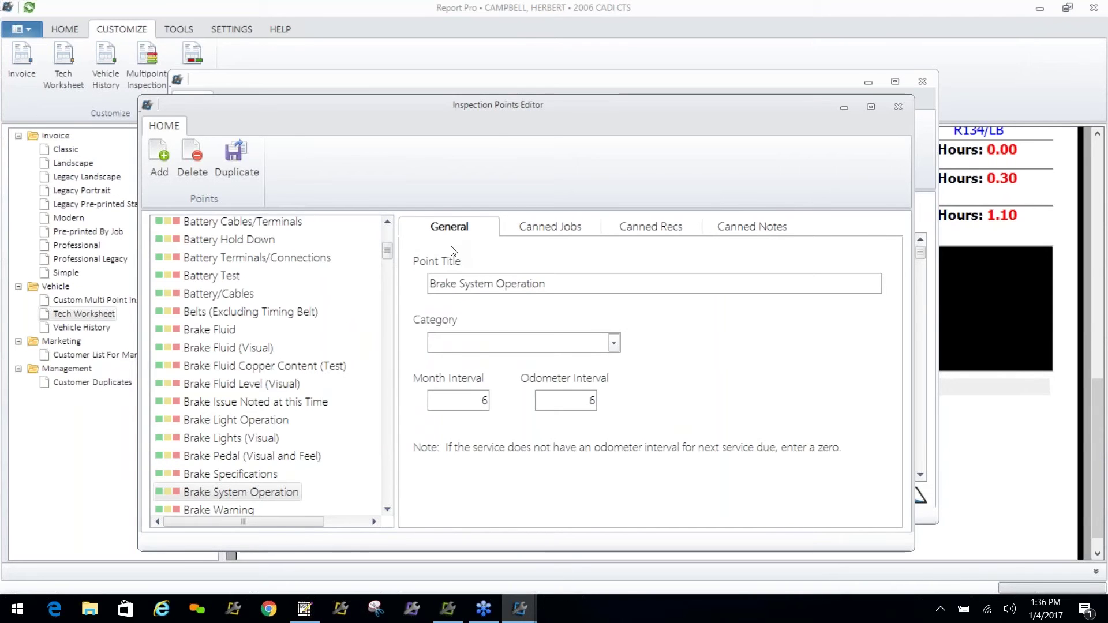
left_click(615, 344)
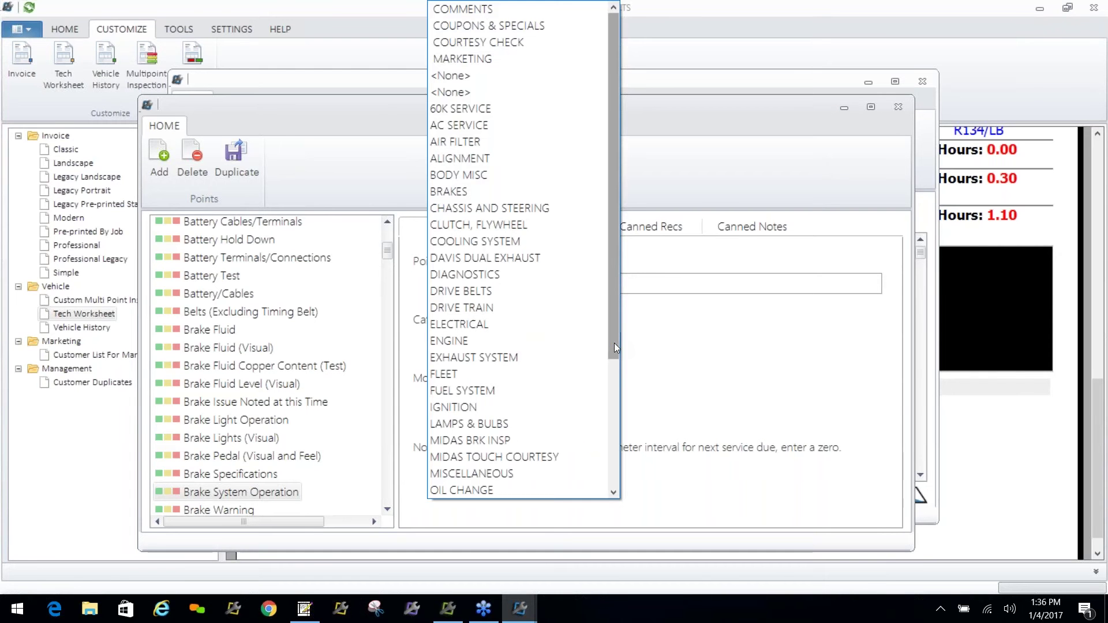
left_click(491, 193)
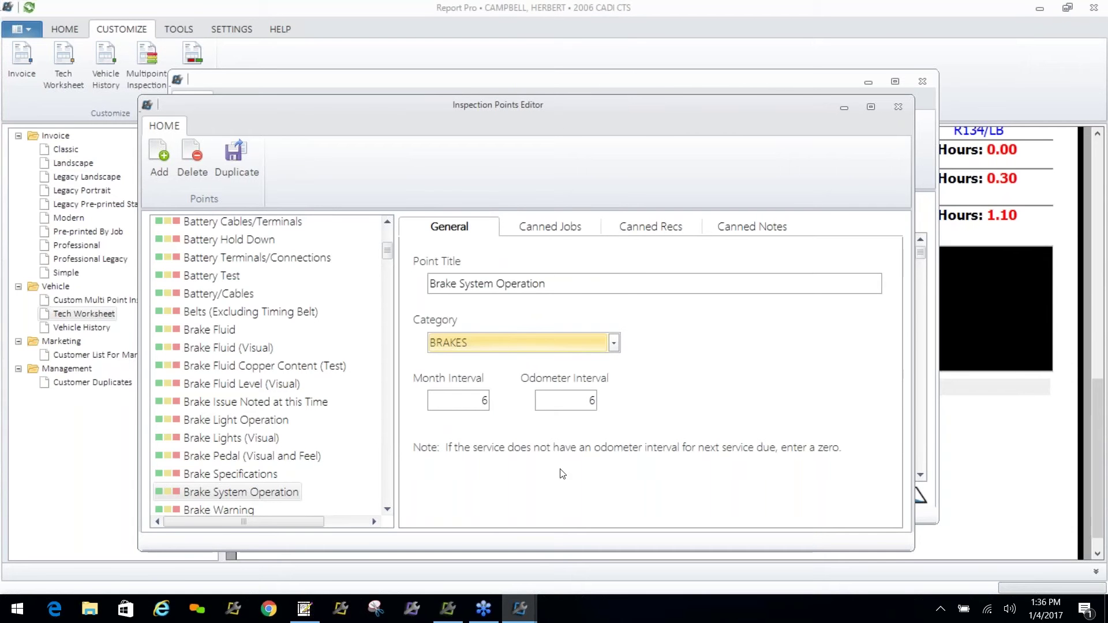
Set the Brake System Operation point's month interval to 6 and odometer interval to 6000, and close the points editor
left_click(485, 399)
type("6")
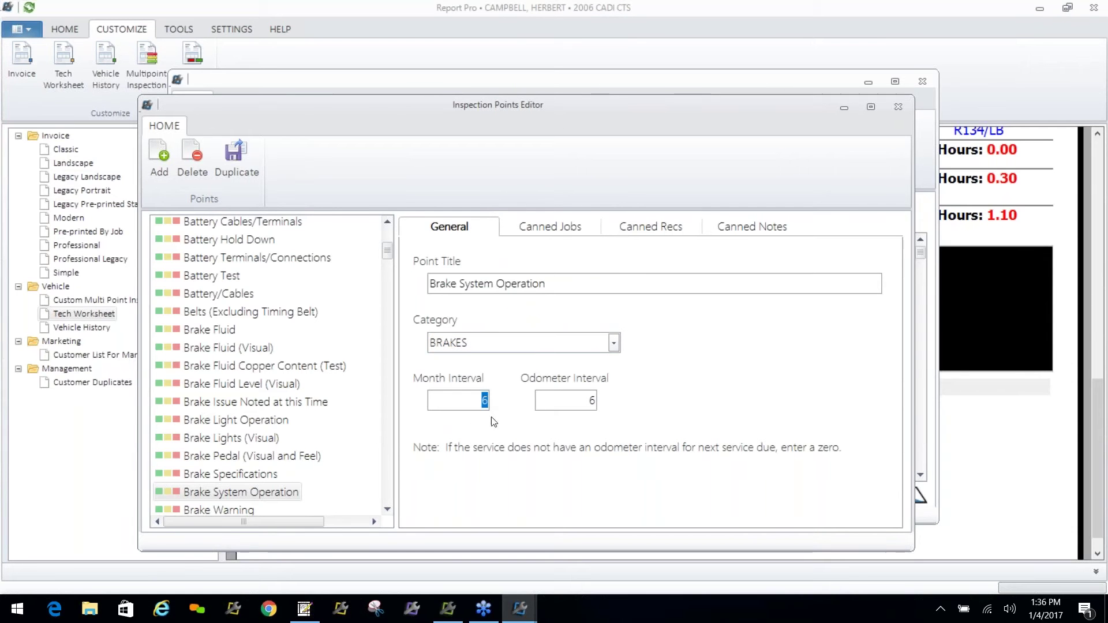
double_click(593, 401)
key("shift+Tab")
key("Tab")
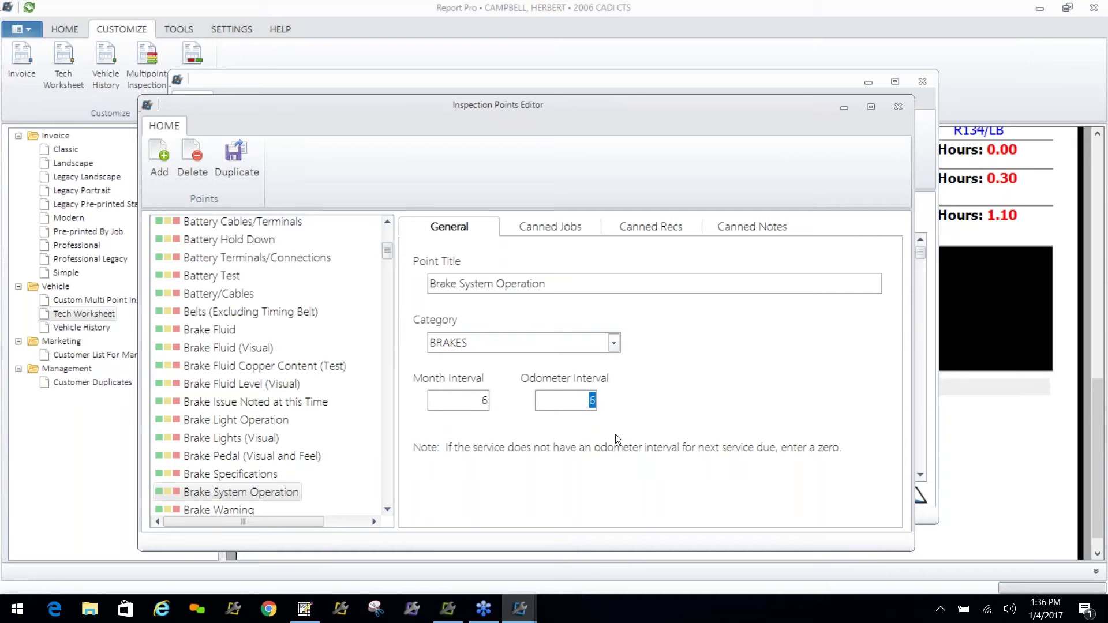
type("6000")
left_click(897, 106)
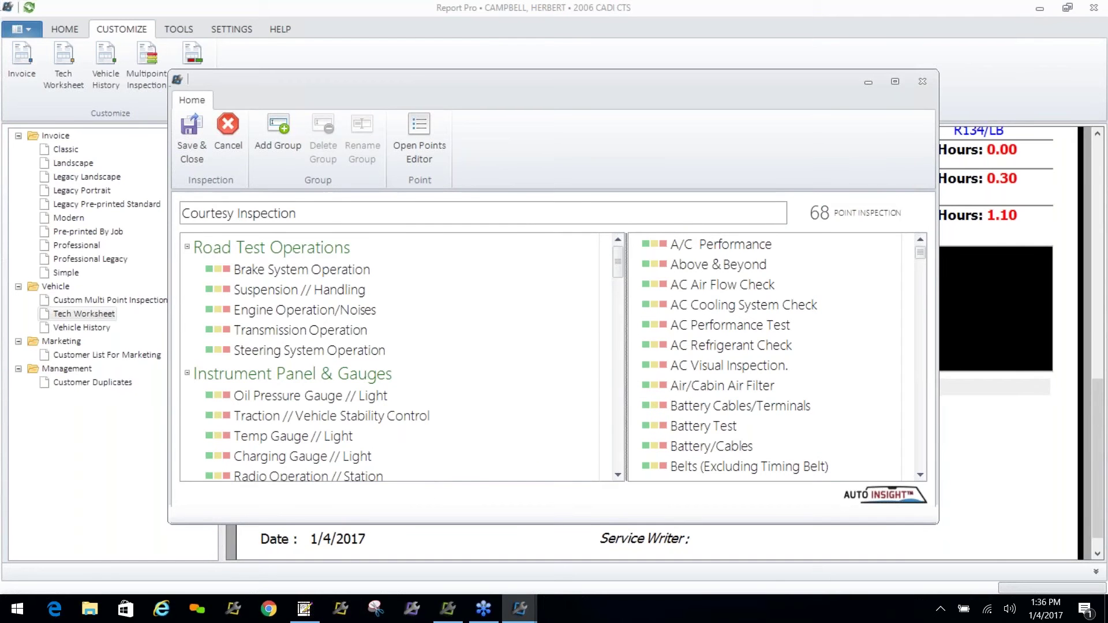
Remove Oil Pressure Gauge, Traction // Vehicle Stability Control, Temp Gauge, Charging Gauge and Odometer from the Instrument Panel & Gauges group
left_click_drag(618, 272, 603, 507)
scroll(561, 317, "up", 10)
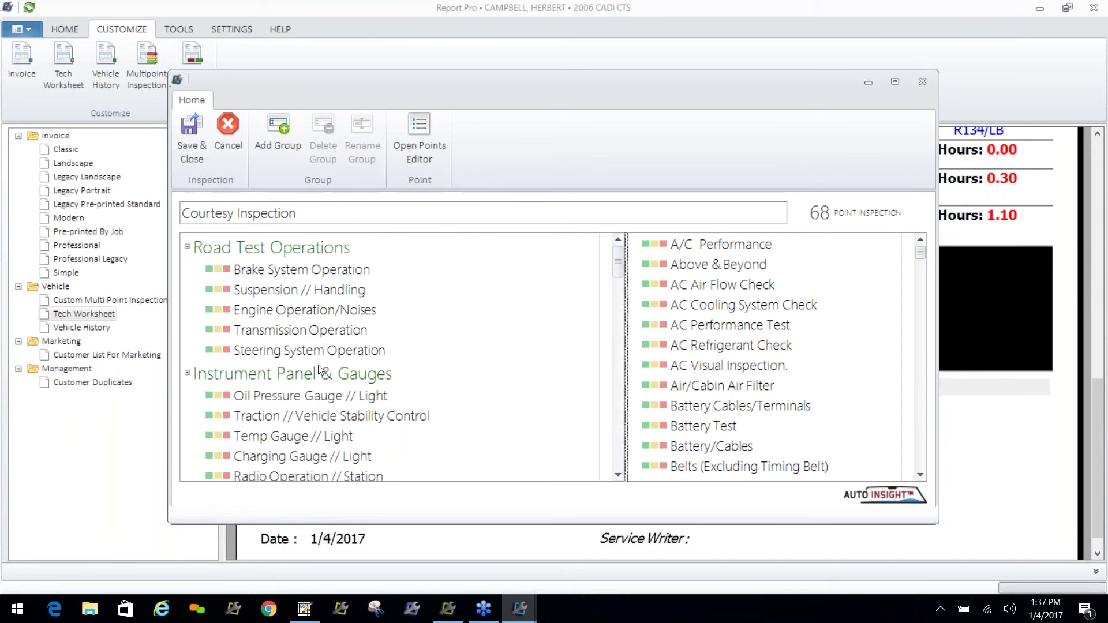
left_click(618, 477)
left_click(618, 476)
left_click(618, 476)
left_click(618, 476)
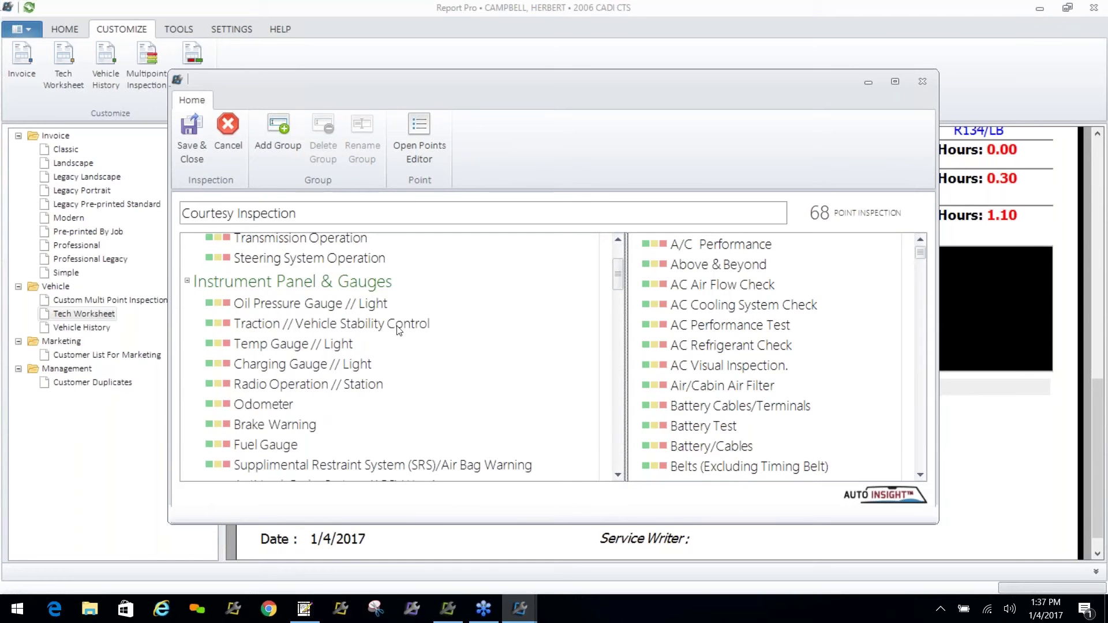
left_click_drag(354, 299, 875, 276)
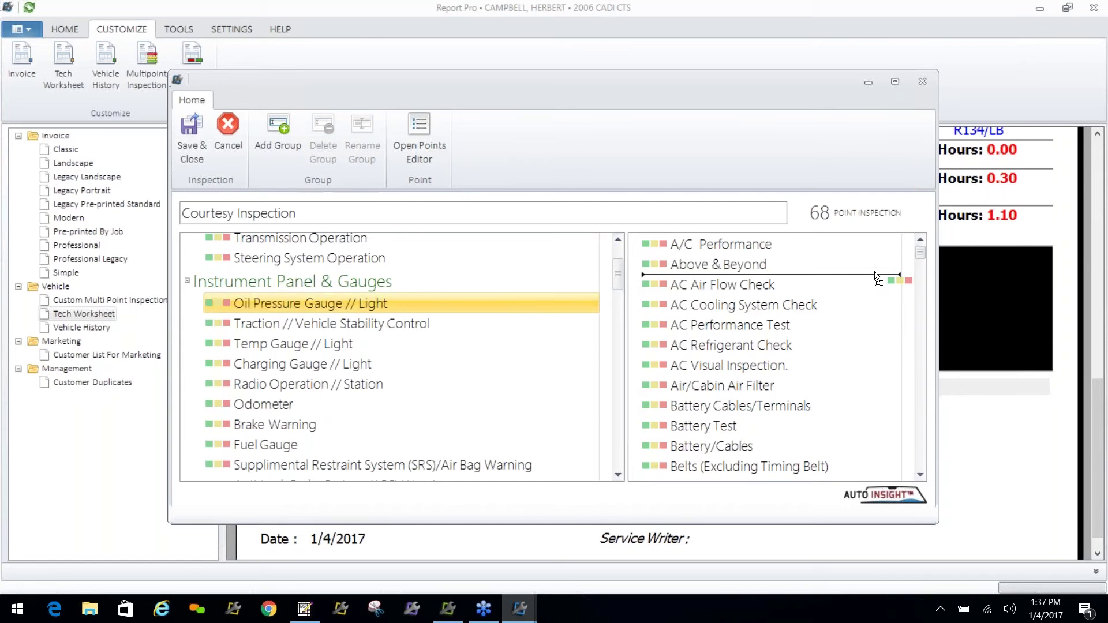
left_click_drag(877, 278, 875, 276)
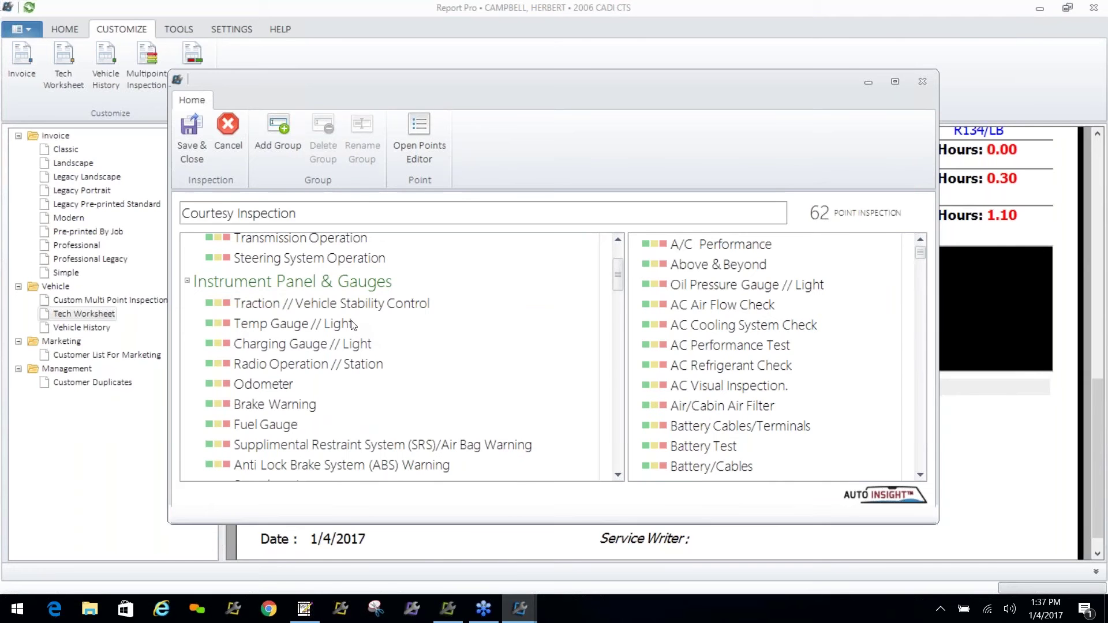
left_click_drag(347, 311, 831, 355)
left_click_drag(267, 306, 819, 404)
left_click_drag(277, 305, 831, 419)
left_click_drag(263, 324, 839, 414)
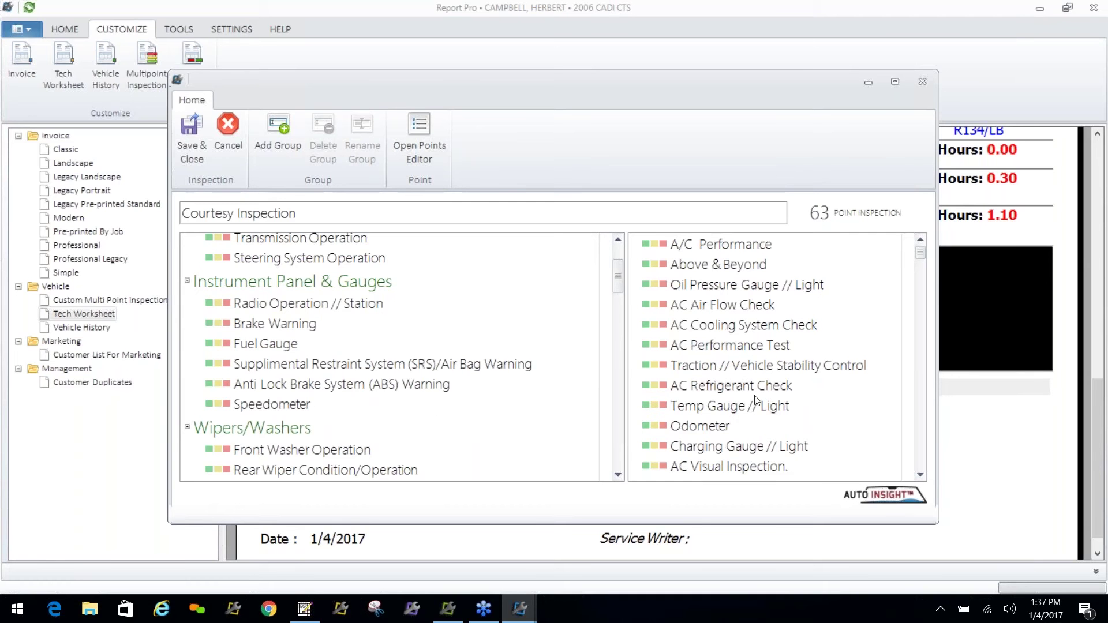
Delete the Instrument Panel & Gauges group from the Courtesy Inspection and save the inspection
left_click_drag(231, 283, 806, 302)
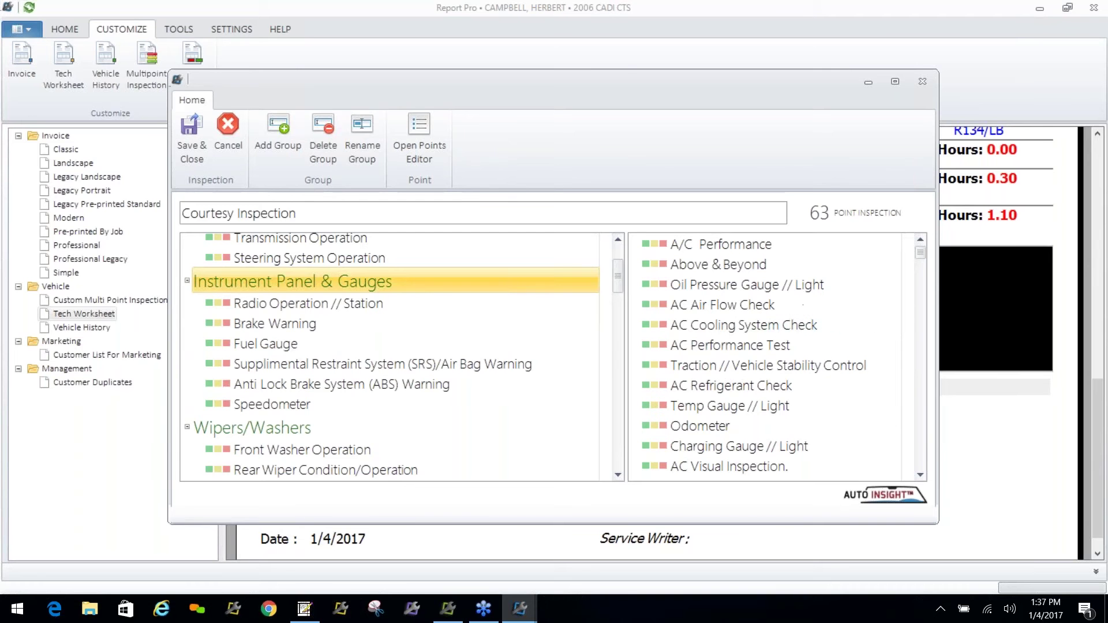
left_click(329, 124)
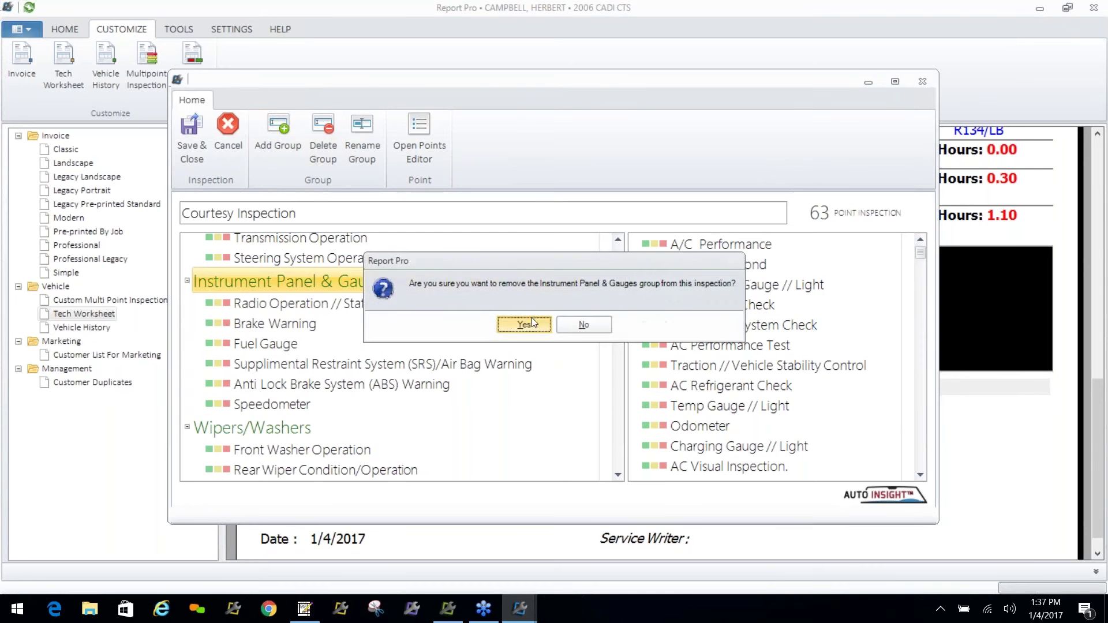
left_click(532, 316)
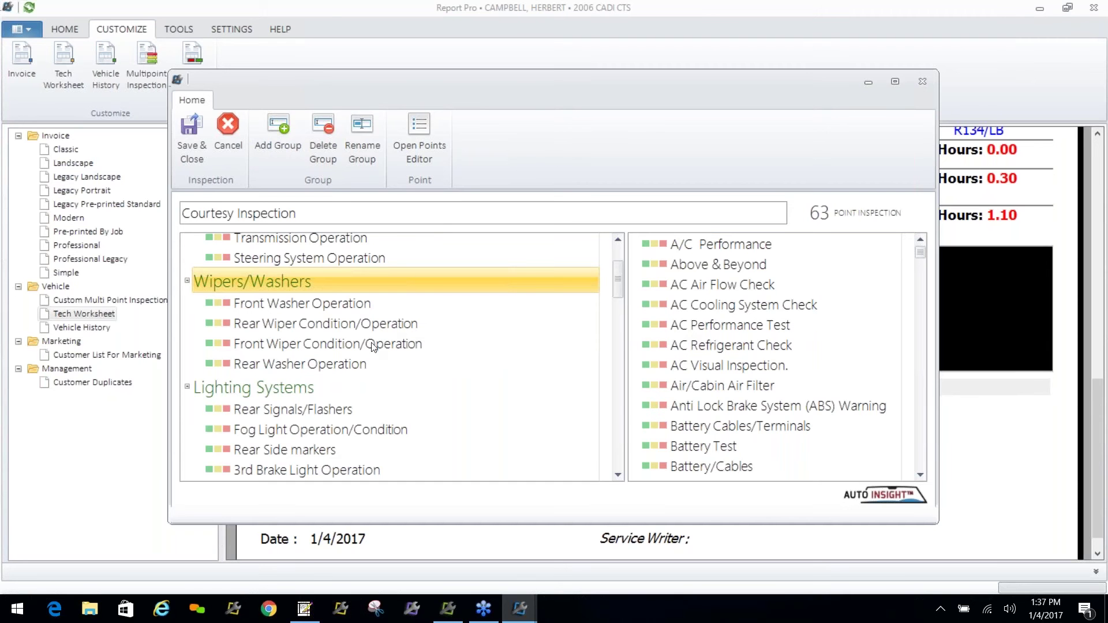
scroll(614, 275, "up", 3)
left_click(306, 217)
left_click(322, 255)
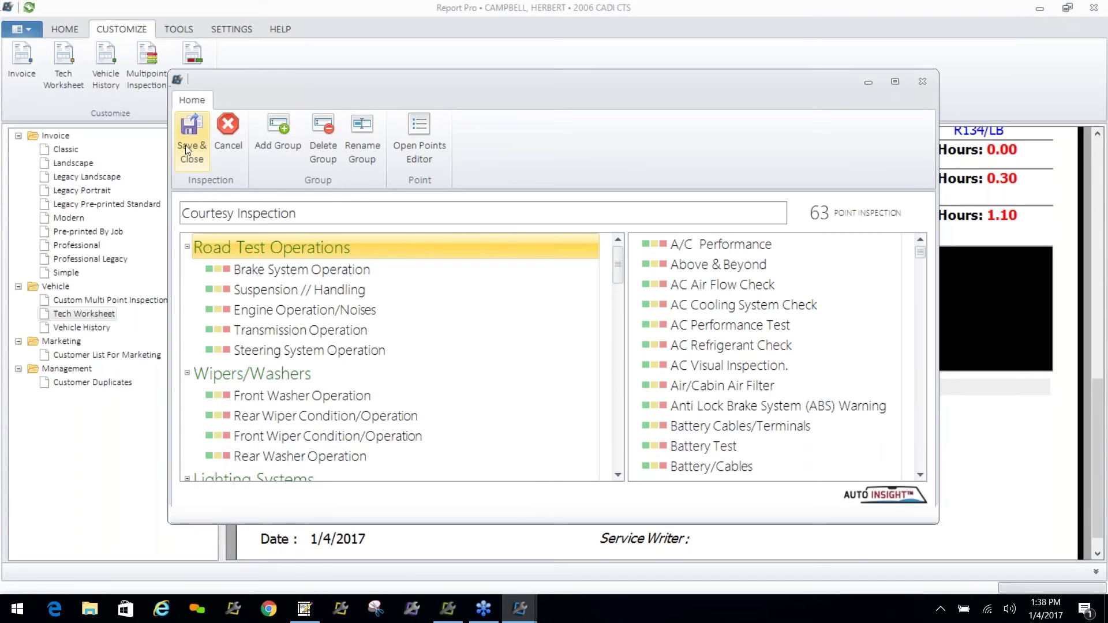
left_click(194, 130)
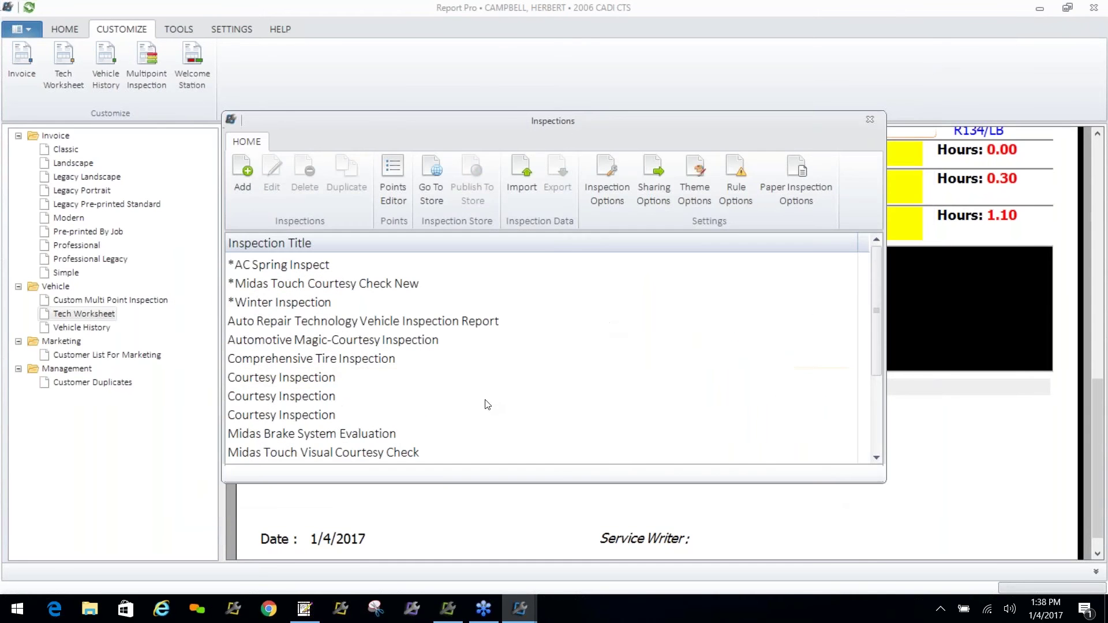
Reopen the first Courtesy Inspection to review its groups, close it and delete it from the inspections list
double_click(308, 378)
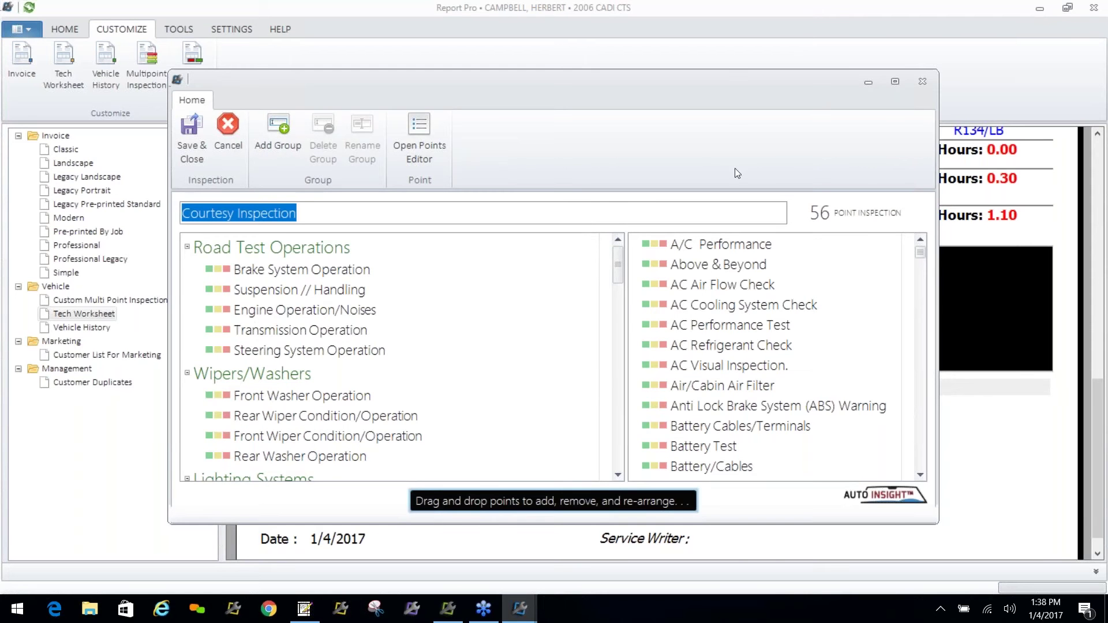
left_click(922, 81)
left_click(292, 382)
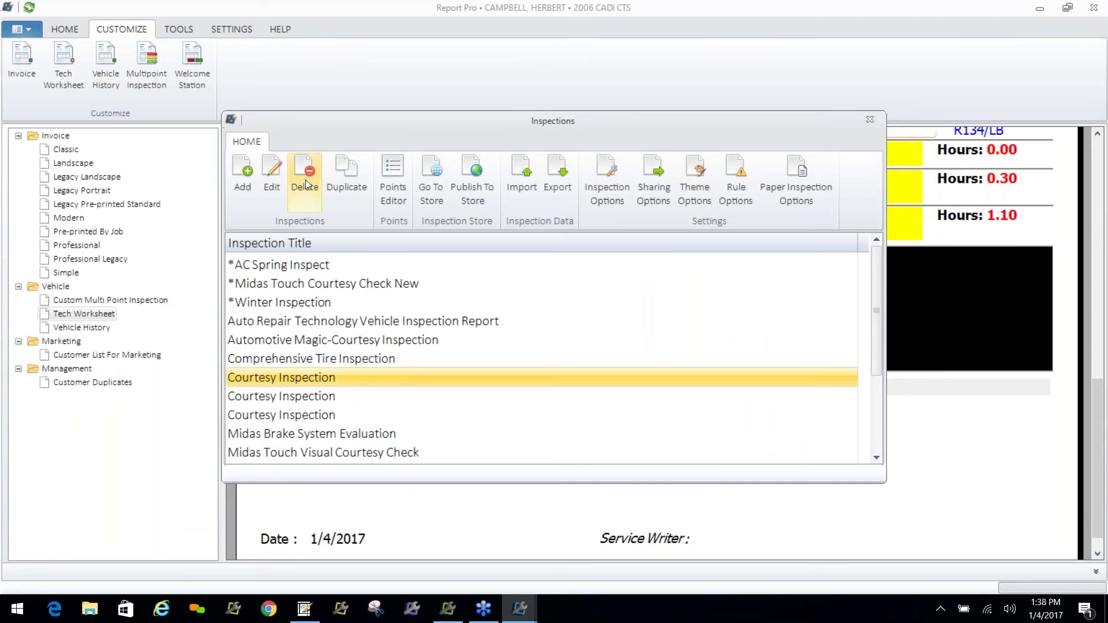
left_click(303, 171)
left_click(514, 326)
Open the first remaining Courtesy Inspection to examine its groups and points, and close it without edits
left_click(281, 380)
left_click(271, 169)
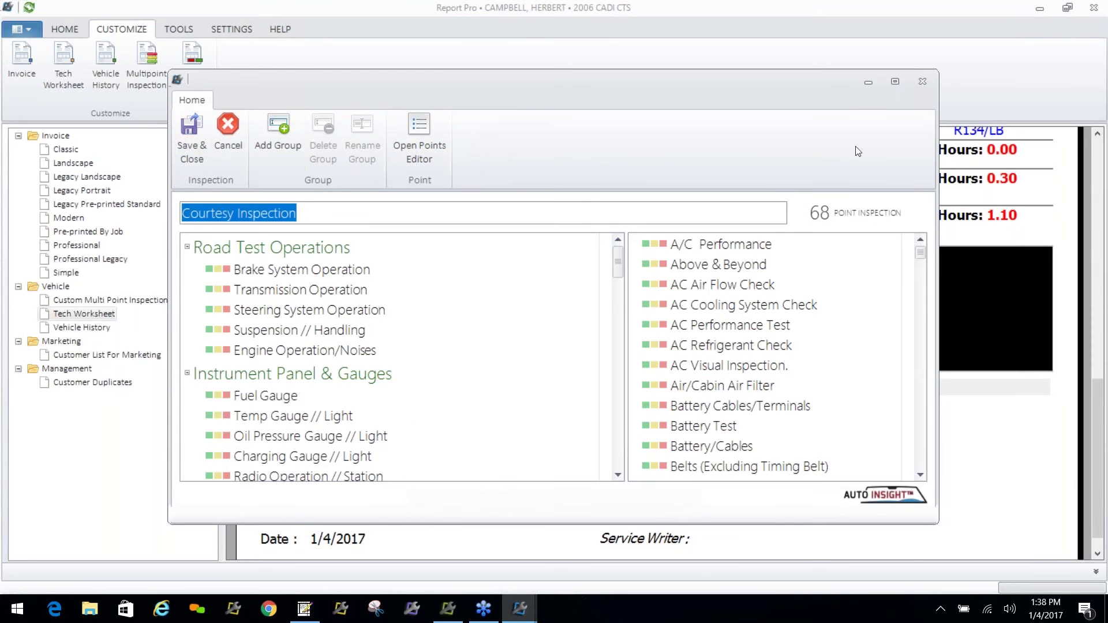
left_click(921, 82)
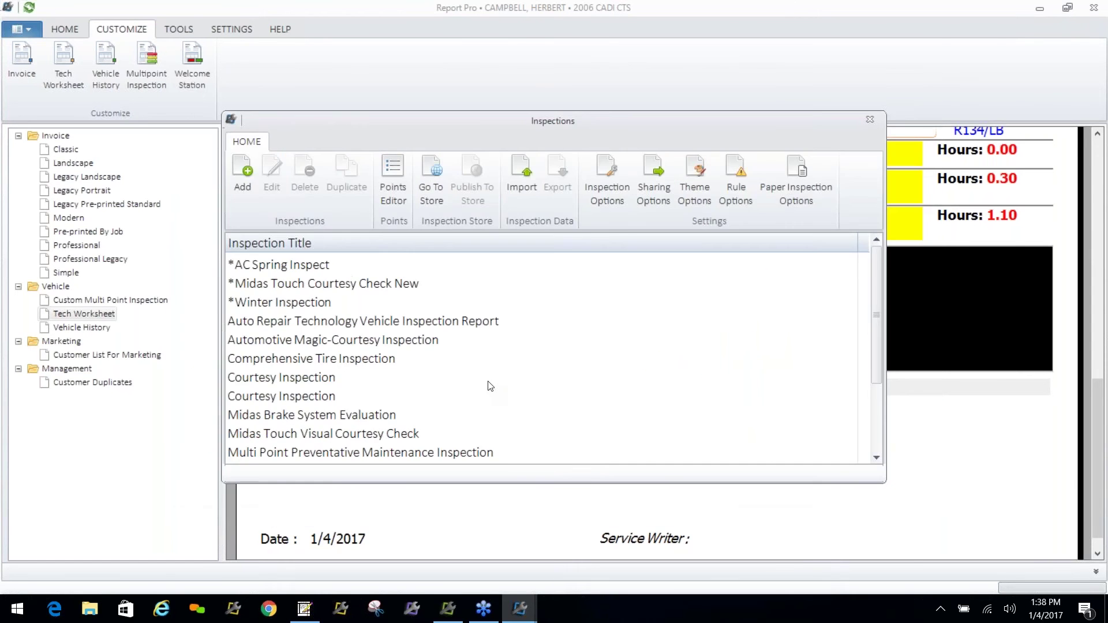
left_click(283, 378)
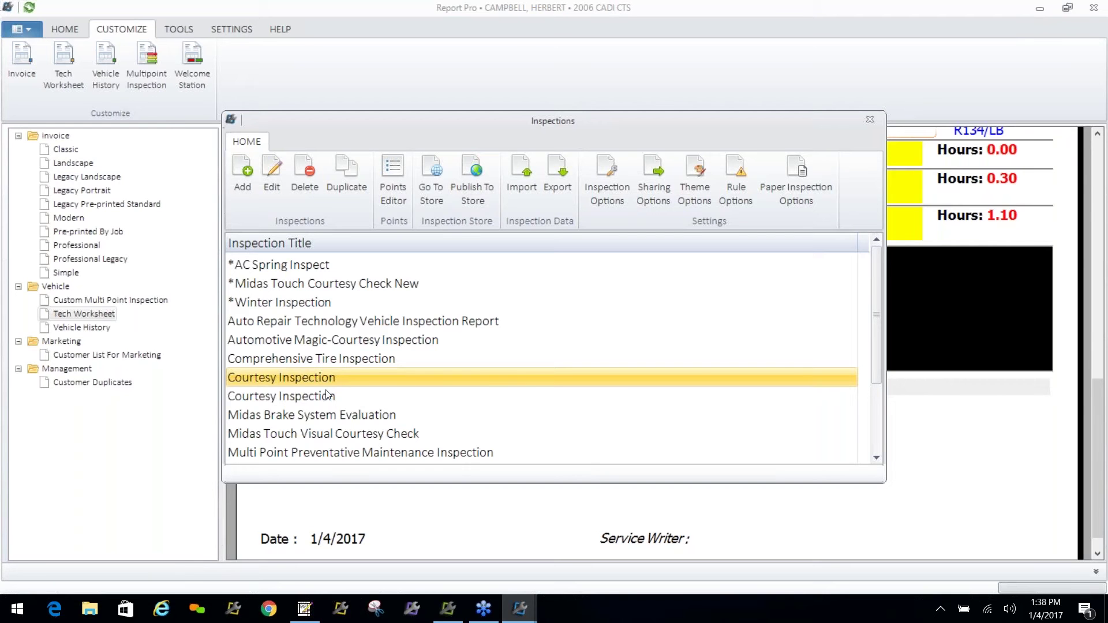
left_click(557, 169)
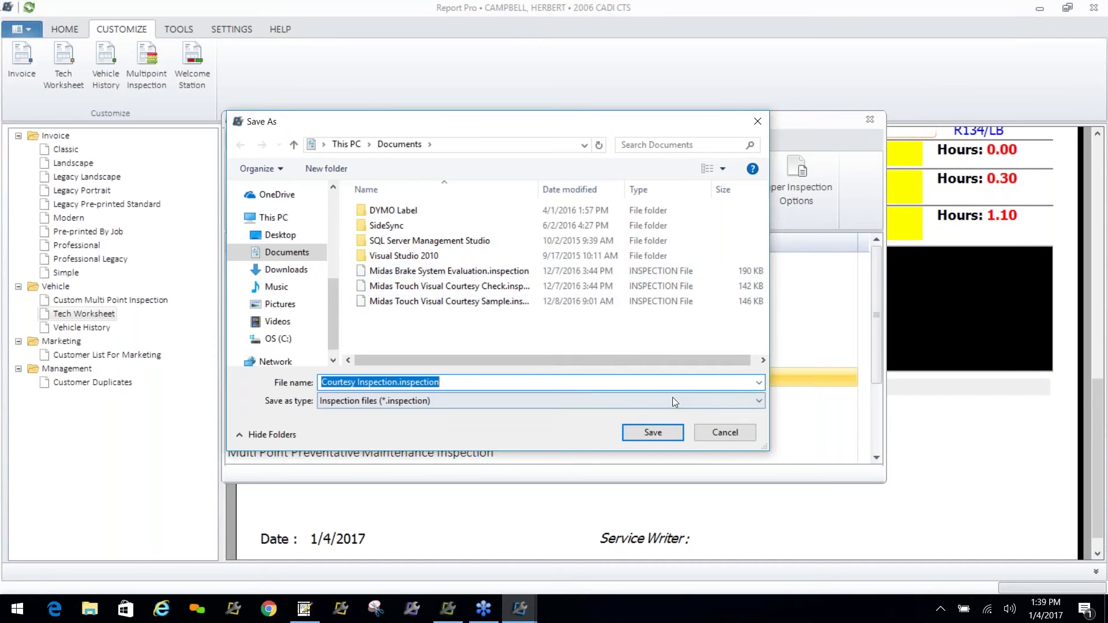
left_click(725, 434)
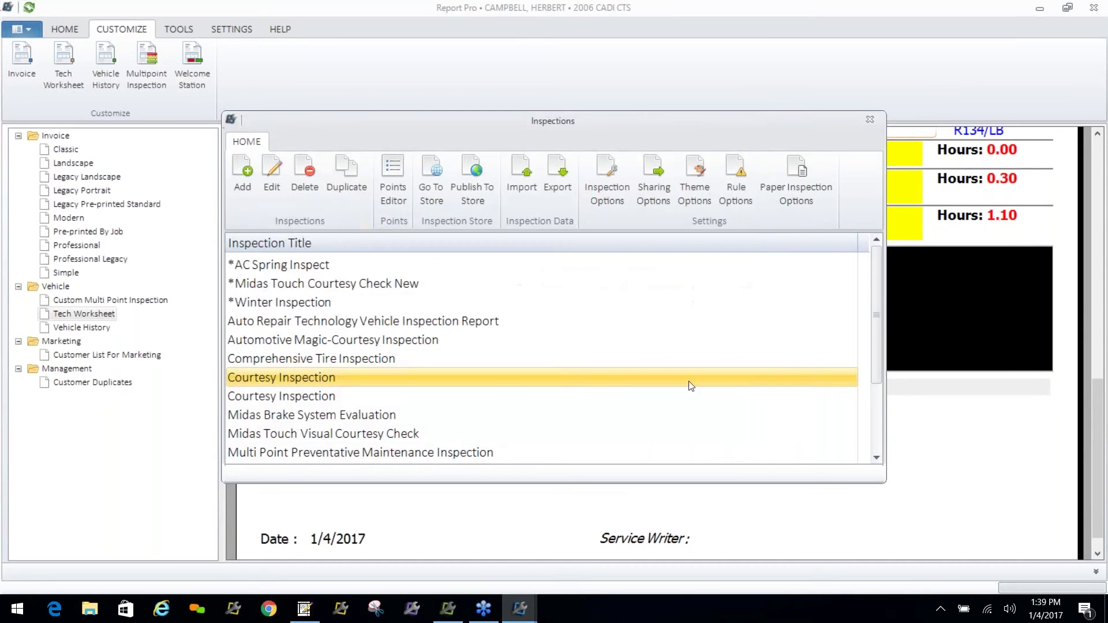
Import the inspection file Midas Brake System Evaluation.inspection from the Documents folder
left_click(523, 171)
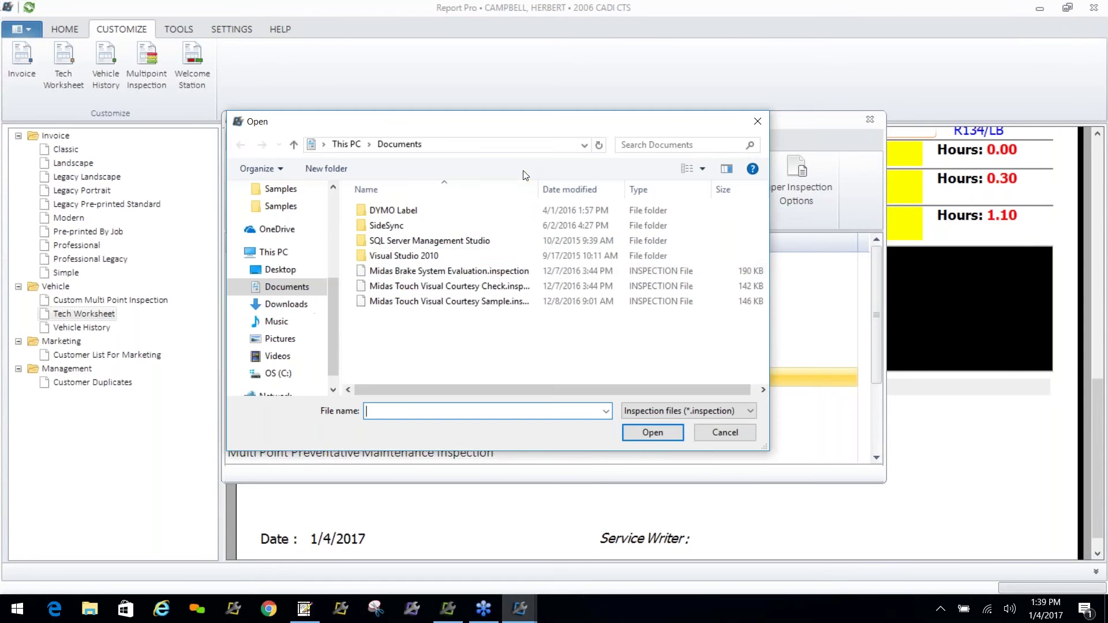
left_click(429, 271)
left_click(659, 433)
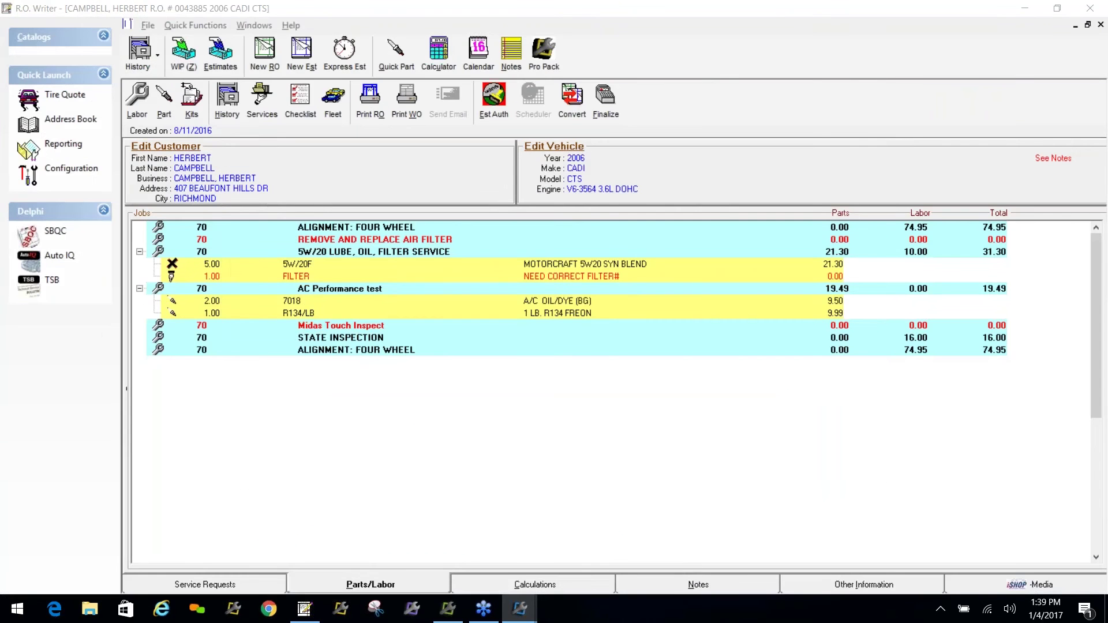
mouse_move(521, 611)
left_click(568, 577)
left_click(552, 324)
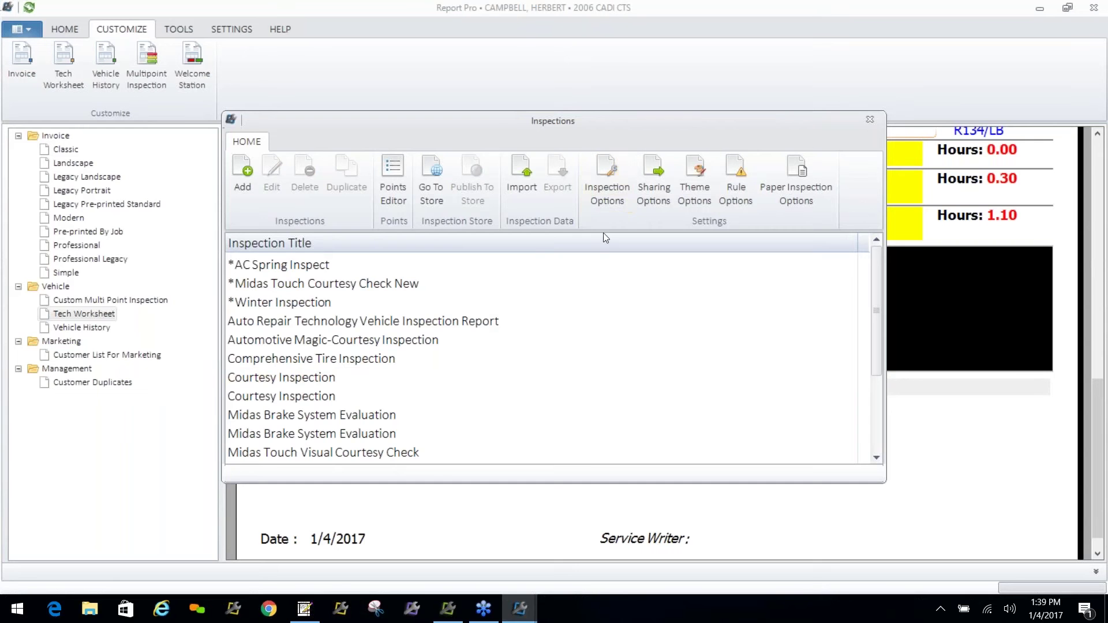
Review the labor and Sure Track group titles in the inspection options and set the Sure Track display count to 5
left_click(604, 182)
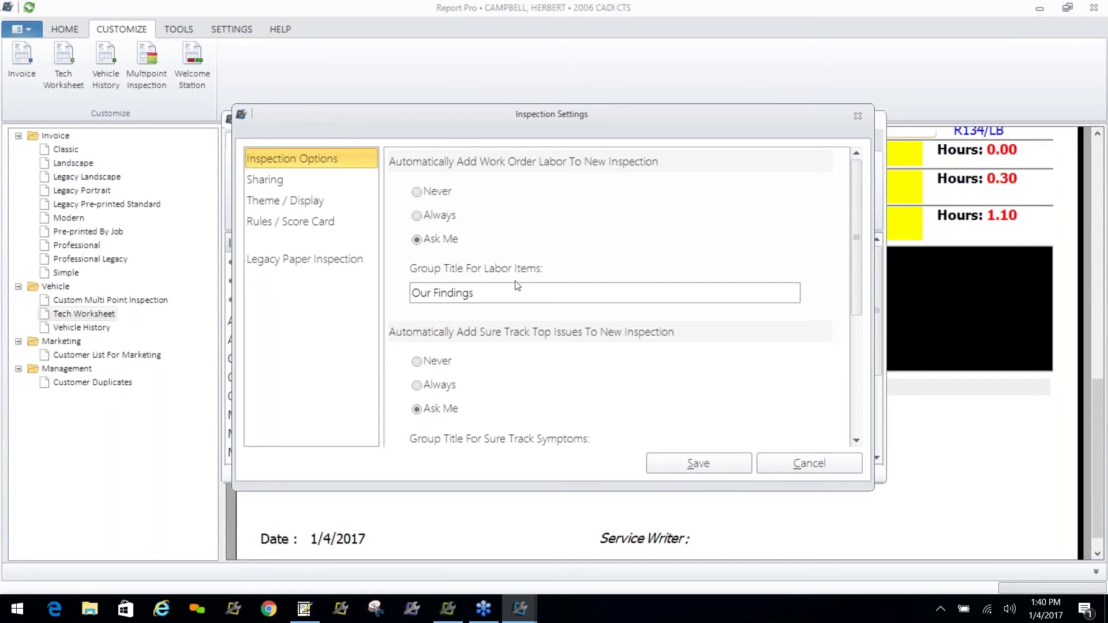
left_click_drag(521, 298, 398, 291)
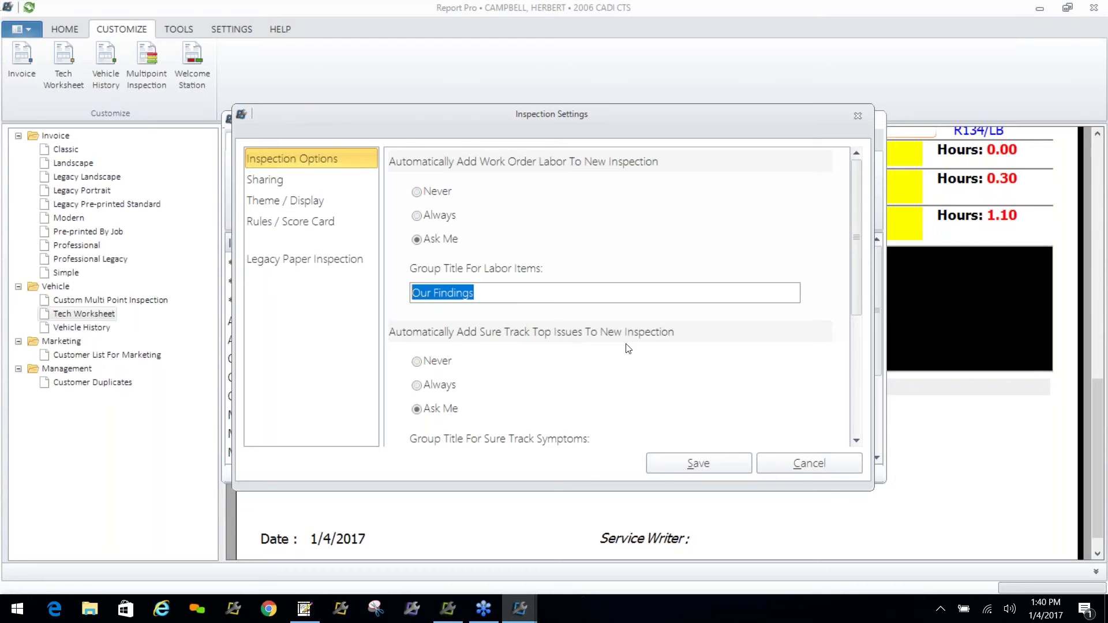
left_click_drag(861, 299, 858, 422)
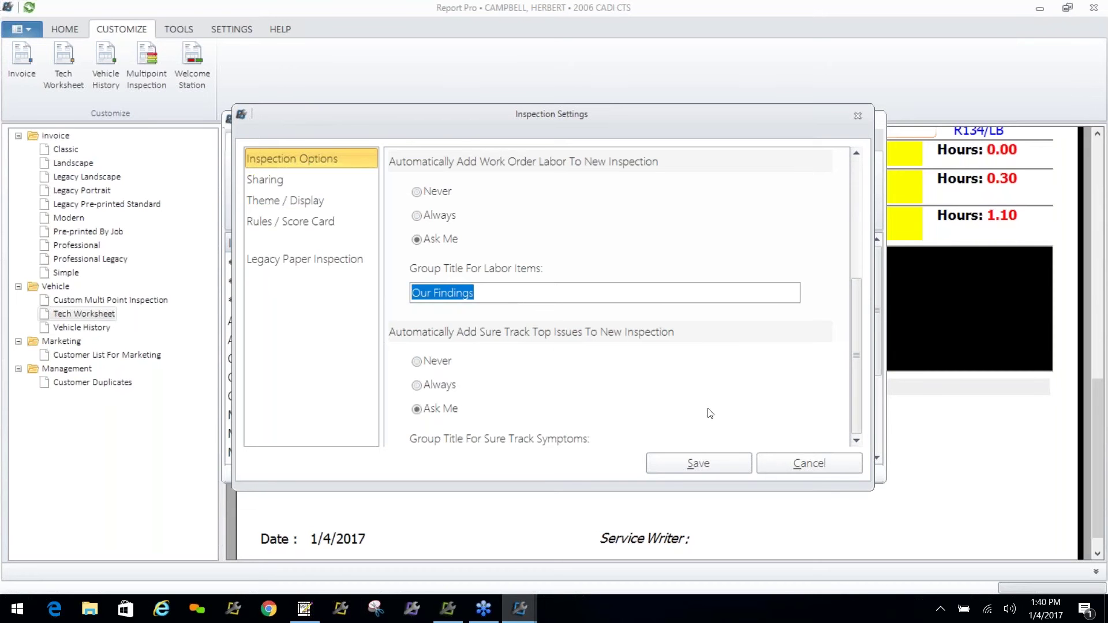
scroll(488, 378, "down", 2)
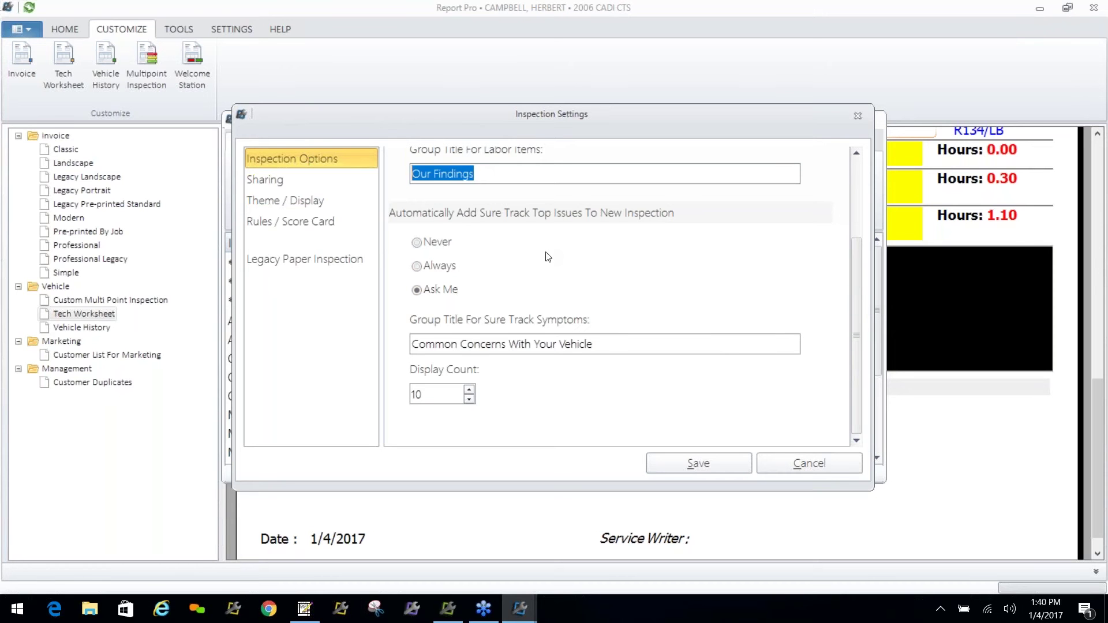
left_click_drag(600, 344, 411, 344)
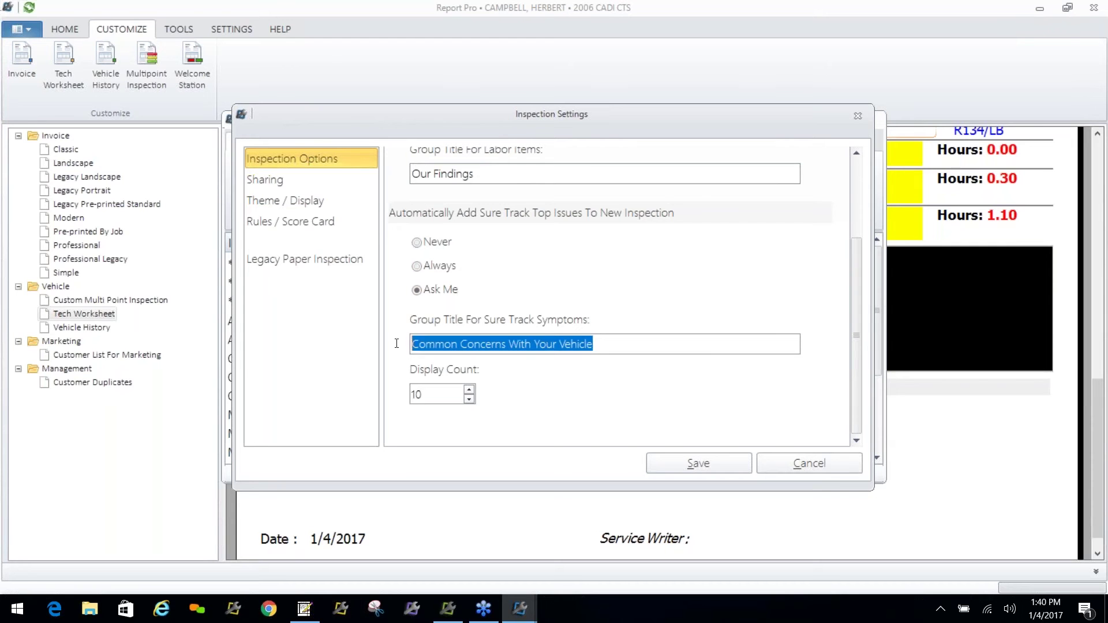
left_click(470, 400)
left_click(469, 399)
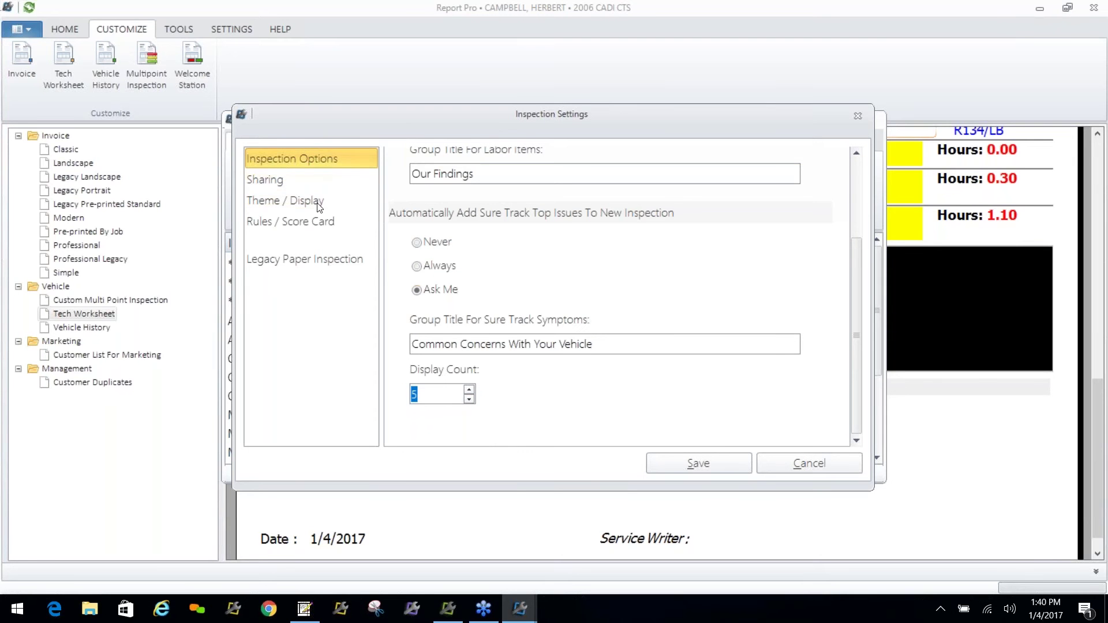
Examine the Share via Text message and its [VEHICLE] placeholder in the inspection sharing settings
left_click_drag(358, 119, 358, 218)
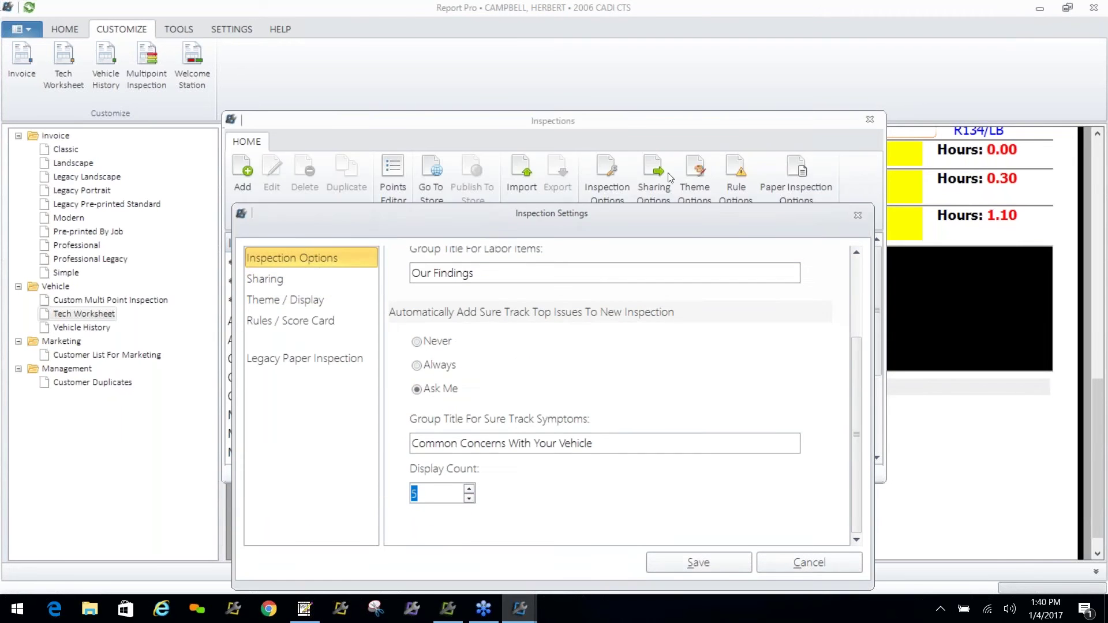
left_click(260, 279)
left_click_drag(668, 322, 358, 282)
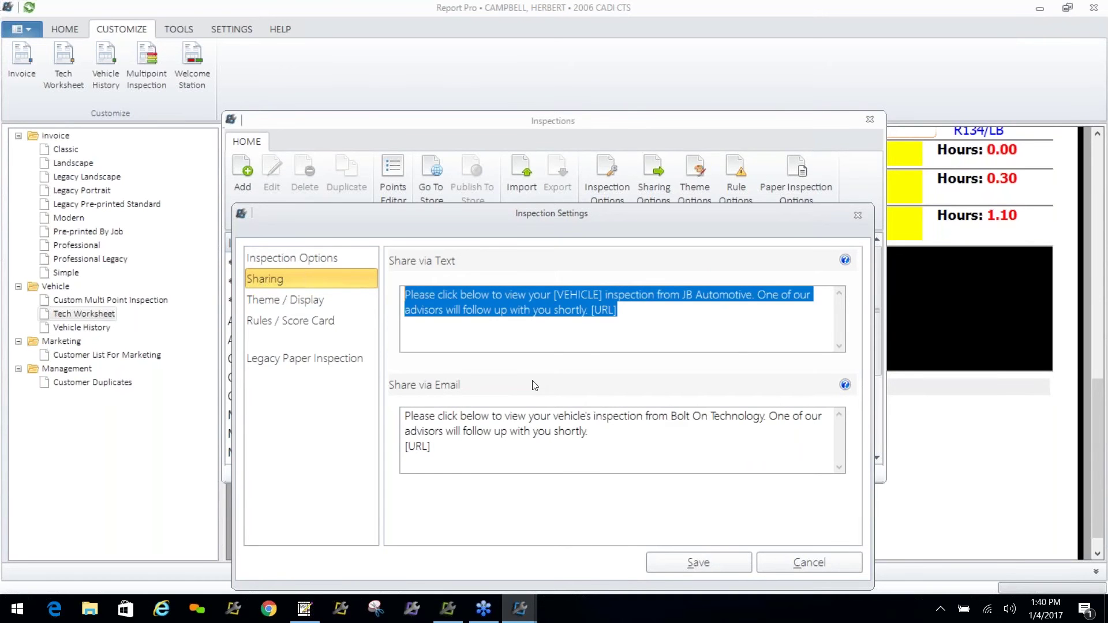
left_click(561, 293)
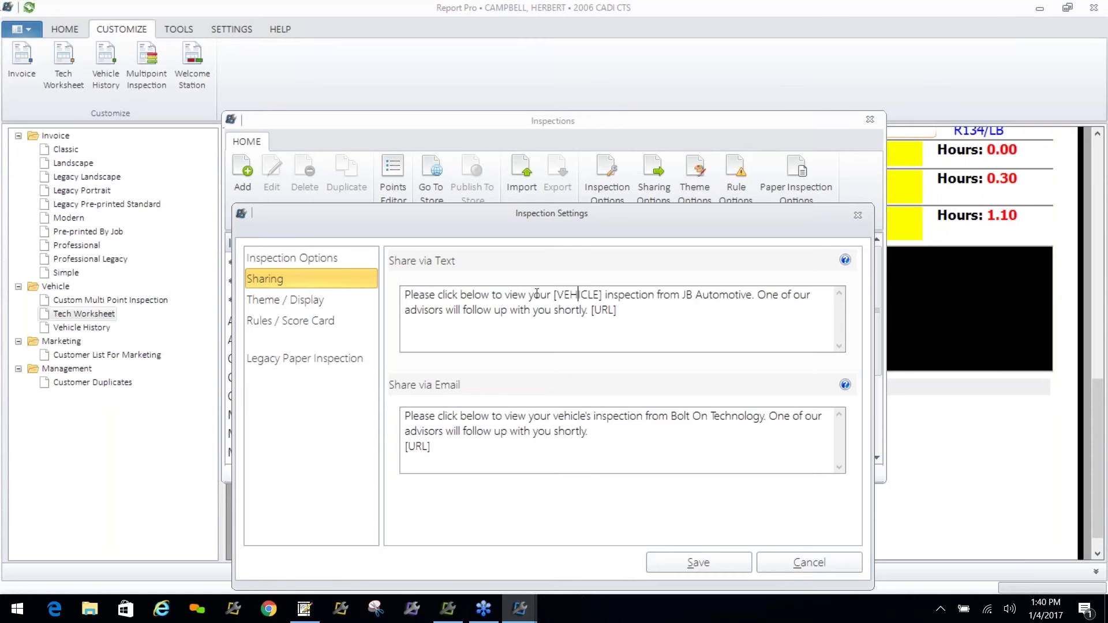
Examine the Share via Text message and view the help listing the wildcards available for it
left_click(578, 294)
triple_click(617, 324)
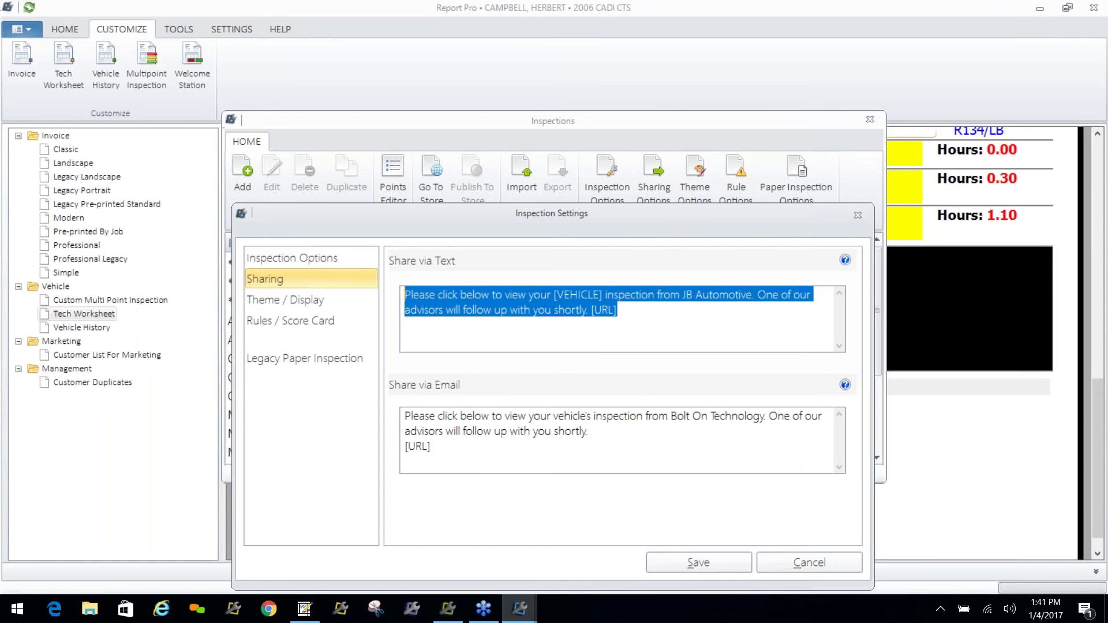
left_click(846, 260)
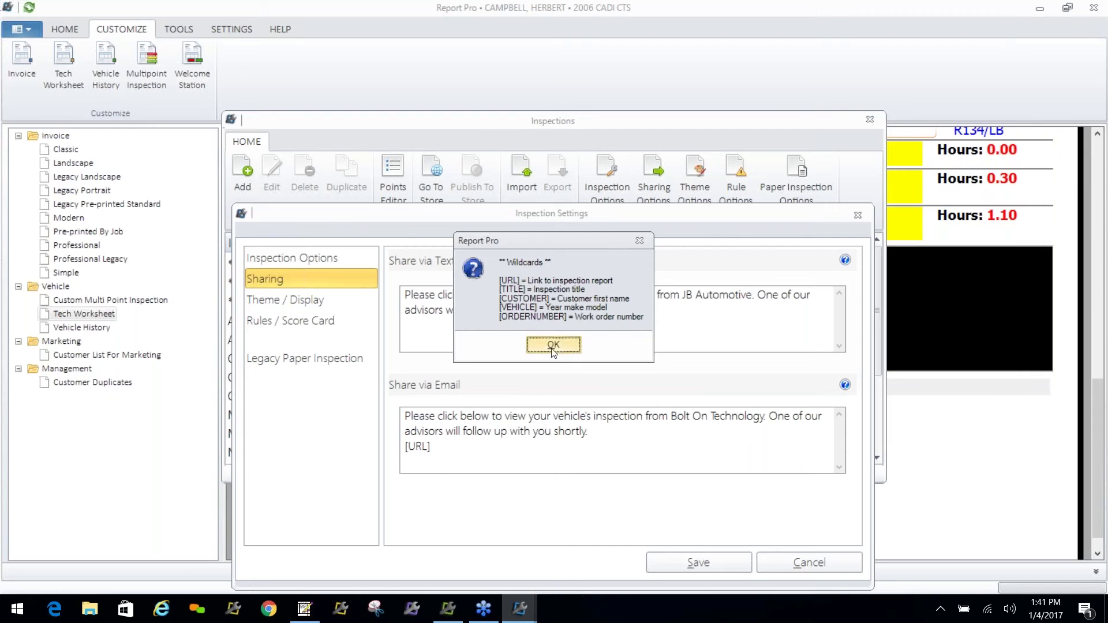
left_click(576, 344)
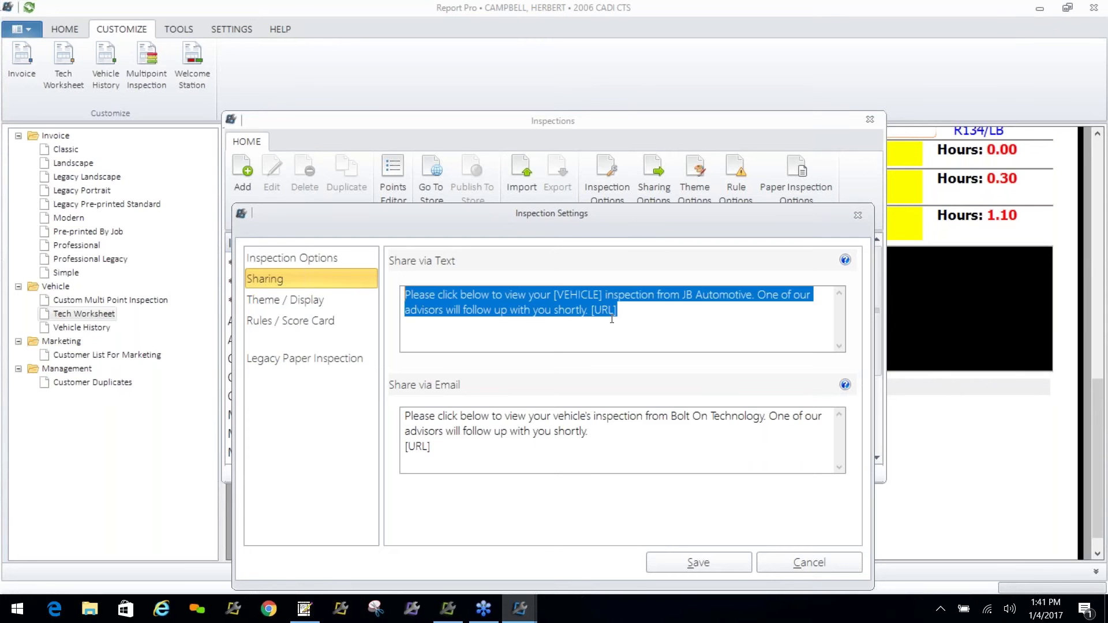
Preview the first two inspection report themes at larger size in the theme and display settings
left_click(323, 299)
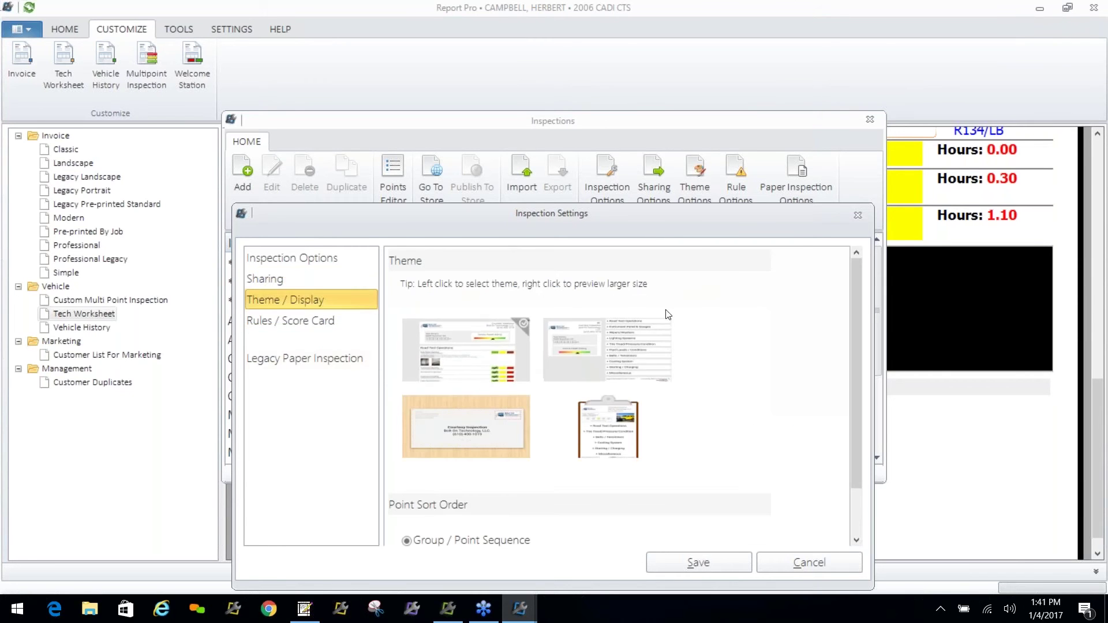
right_click(482, 351)
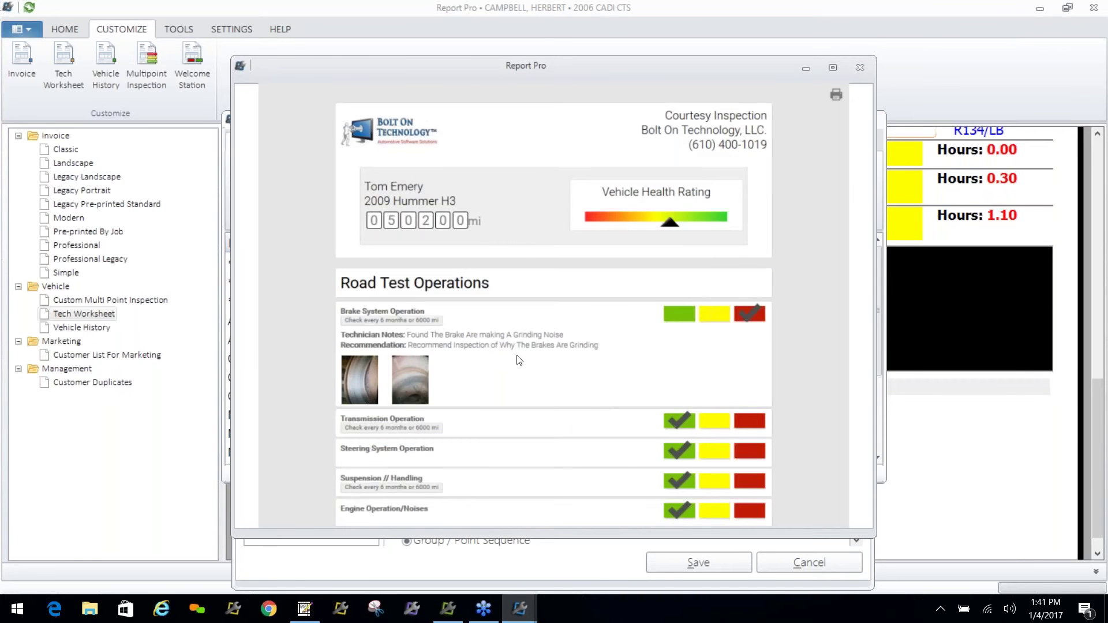
left_click(860, 66)
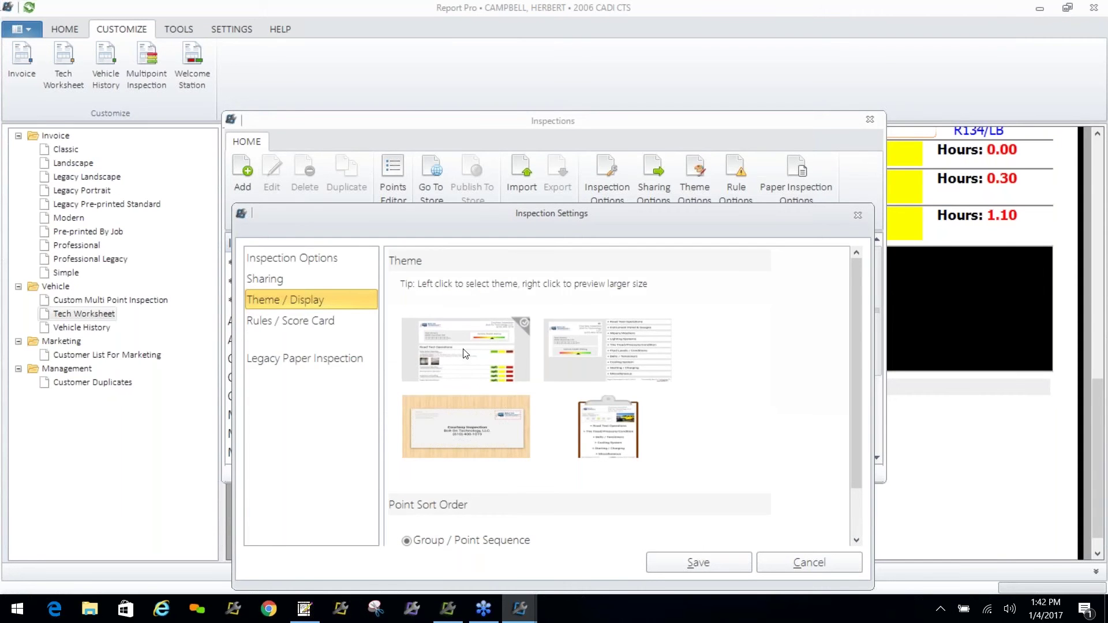
left_click(634, 337)
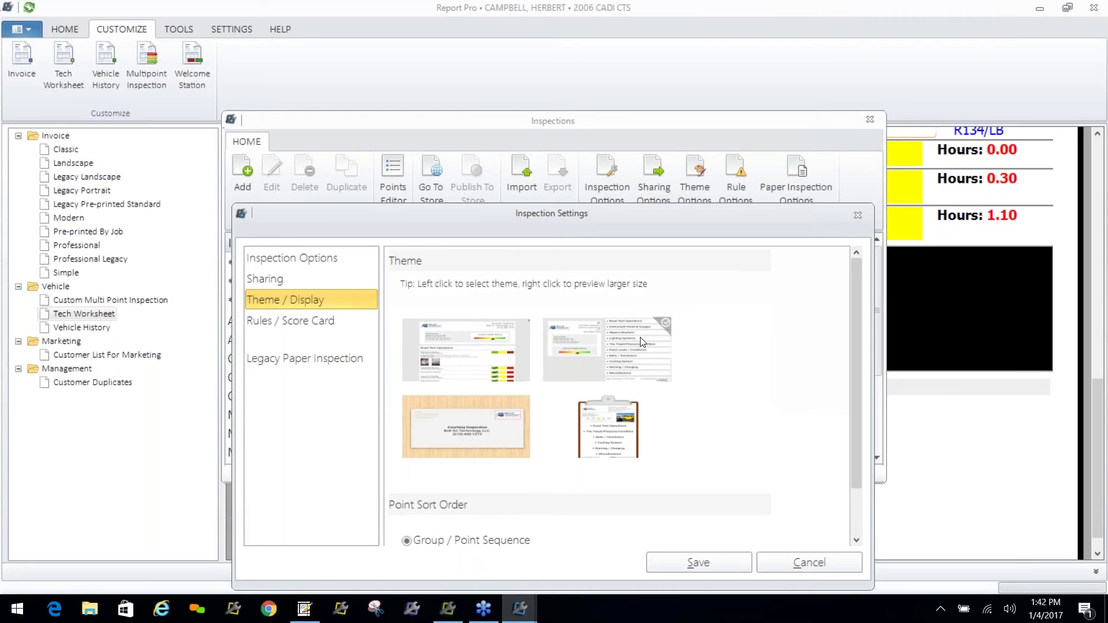
right_click(634, 344)
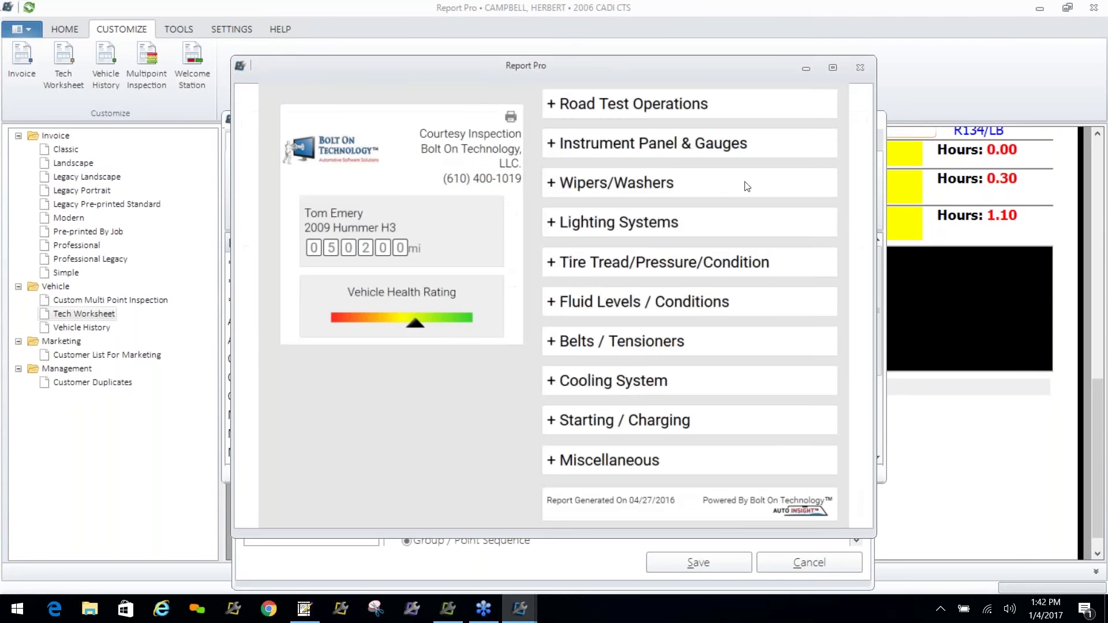
left_click(857, 68)
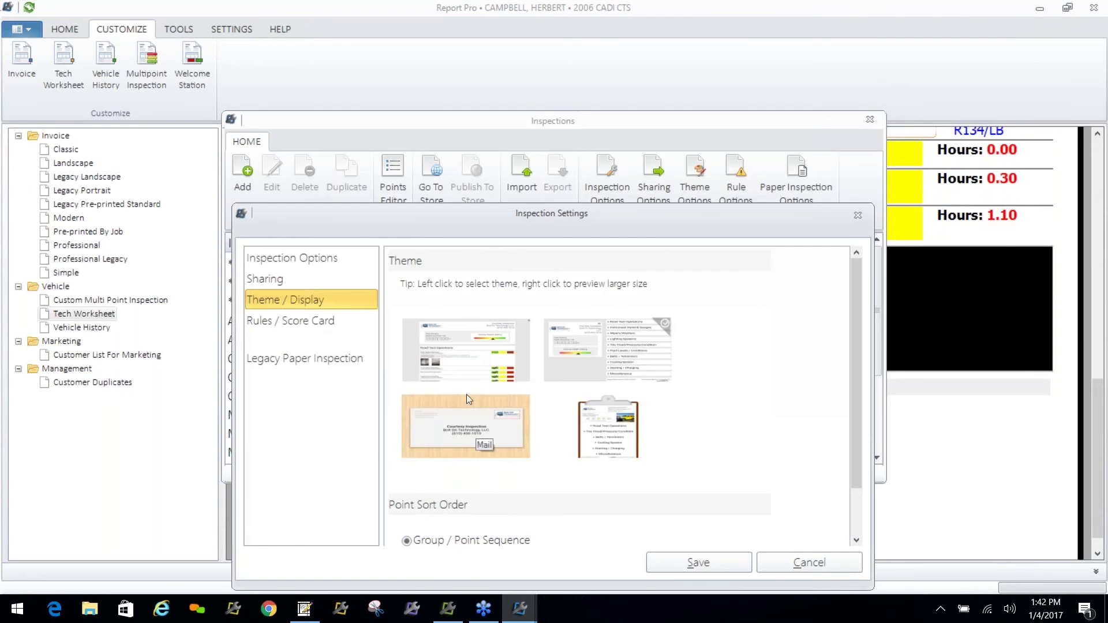
right_click(472, 353)
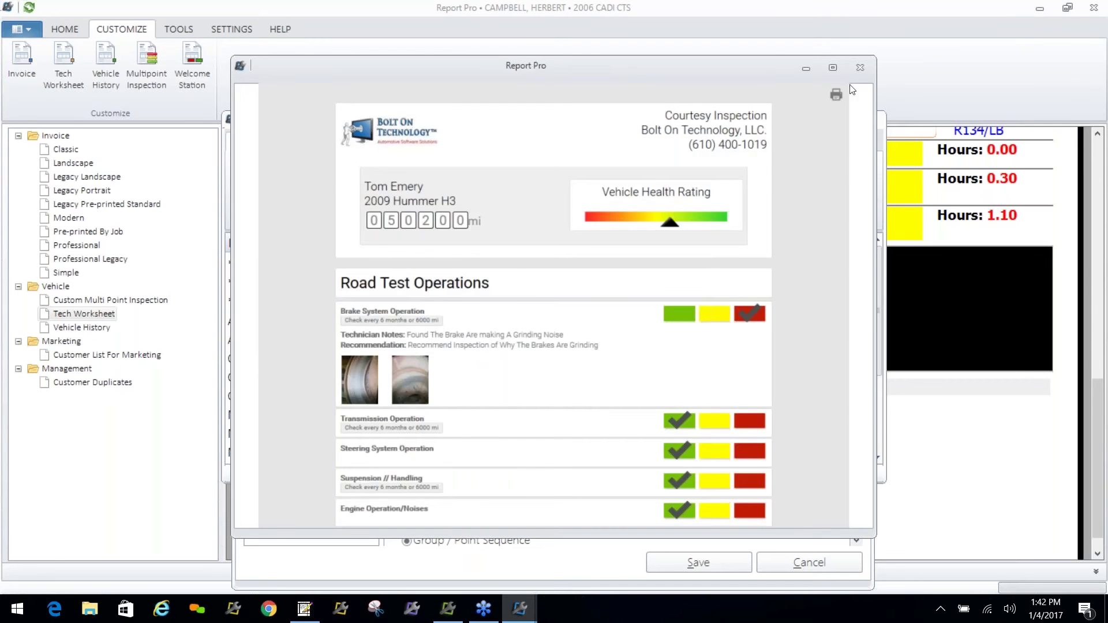
left_click(866, 67)
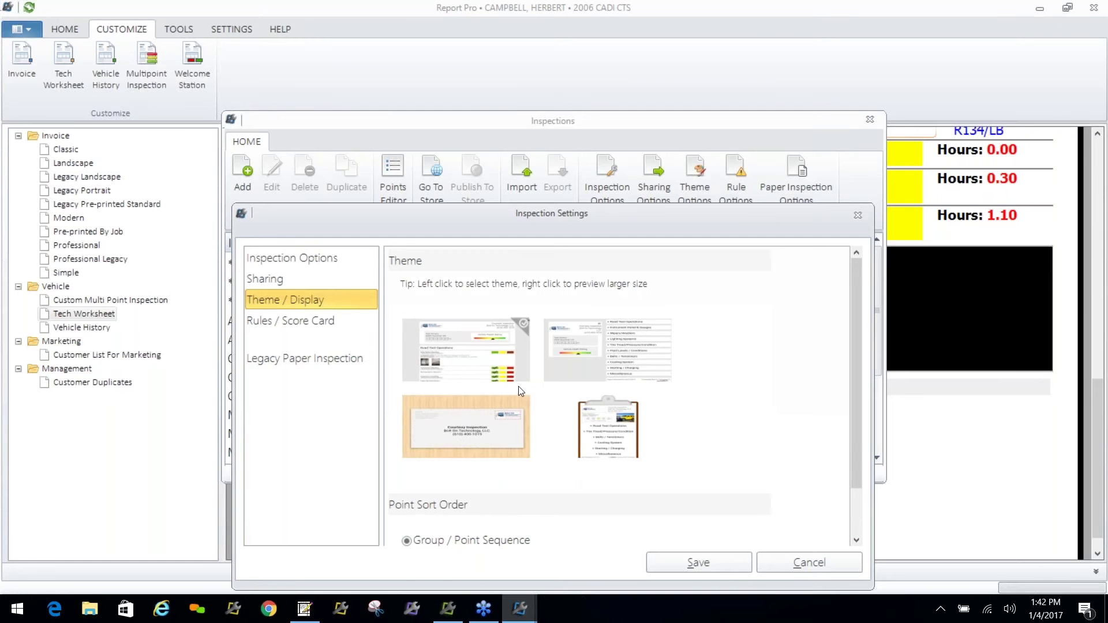
Review the Legacy Paper Inspection interval and color settings, and close the settings and inspections list without saving
left_click(320, 356)
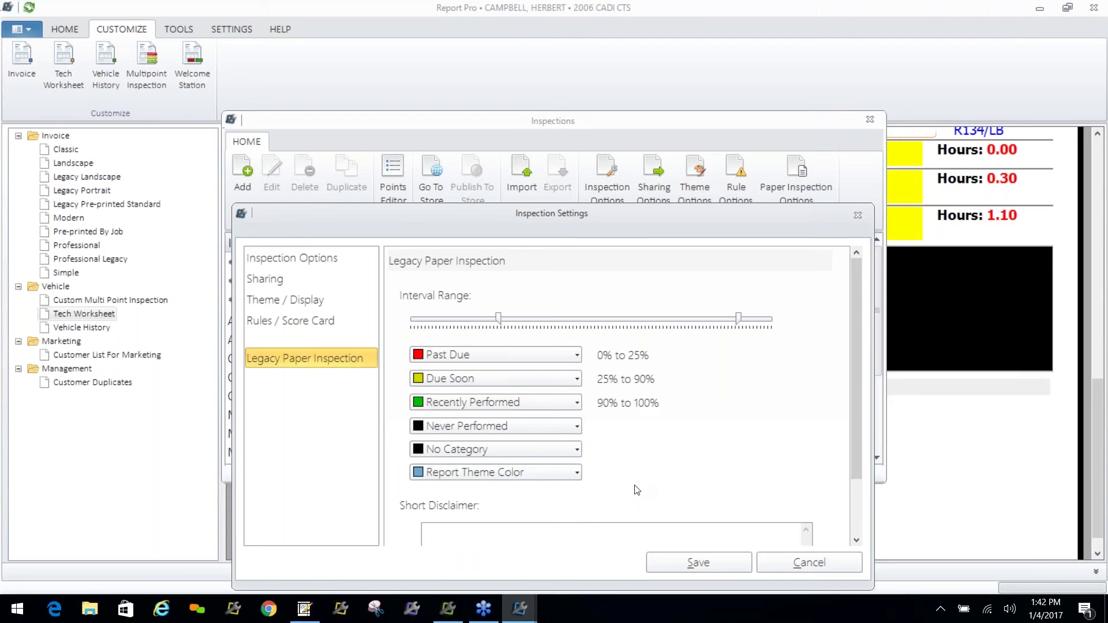
left_click_drag(730, 216, 738, 179)
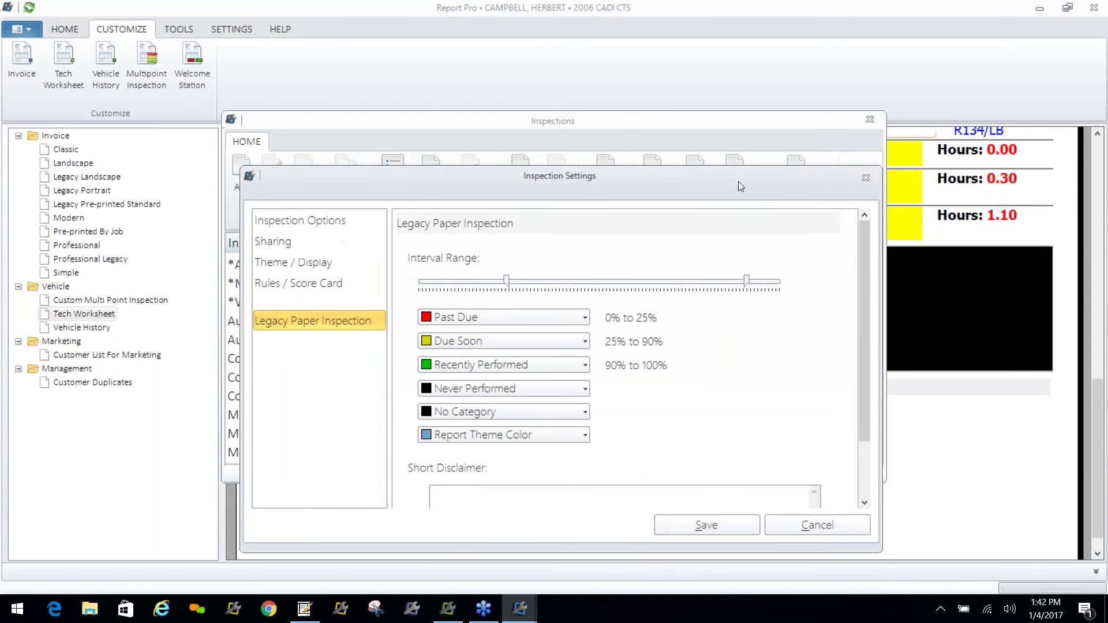
left_click(865, 178)
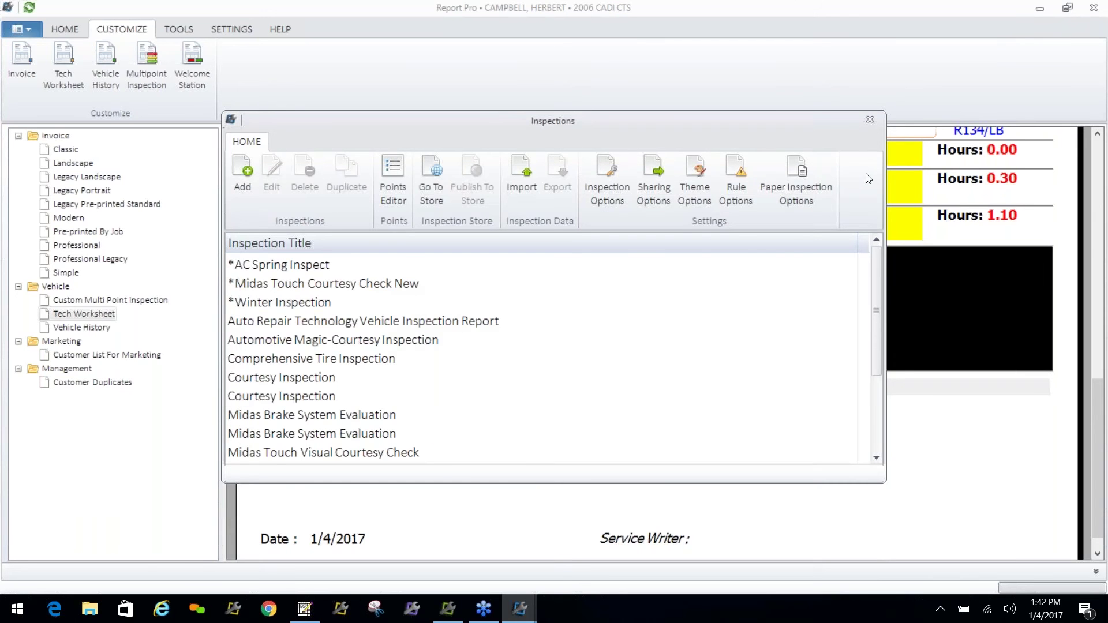
left_click(867, 120)
Open the Inspection Manager and filter its list by Waiting, In Progress and Complete in turn
left_click(182, 30)
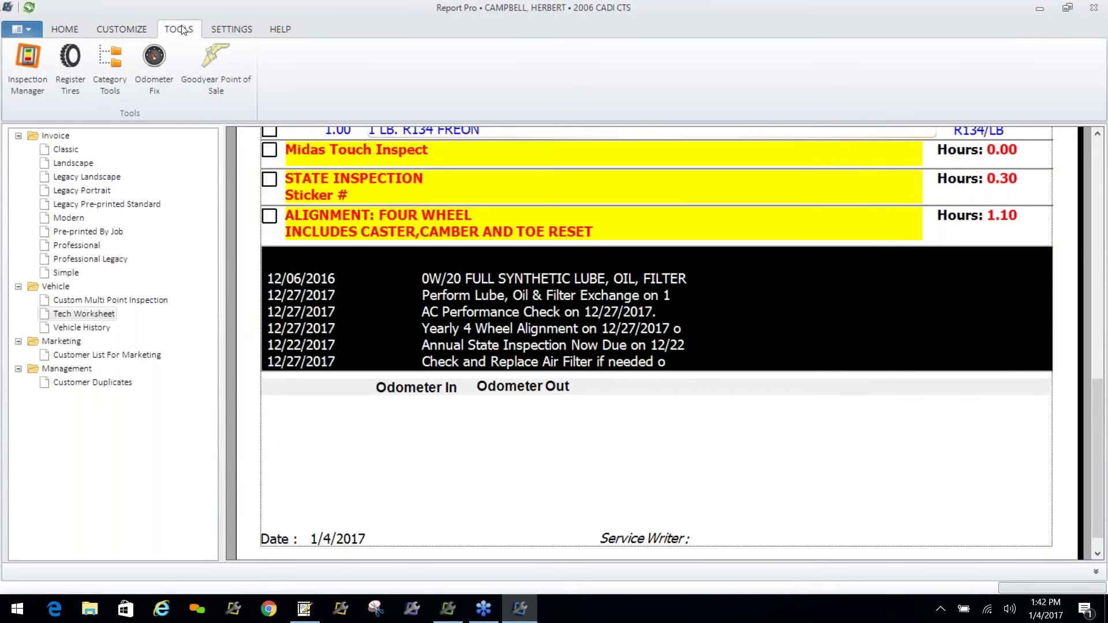
left_click(40, 63)
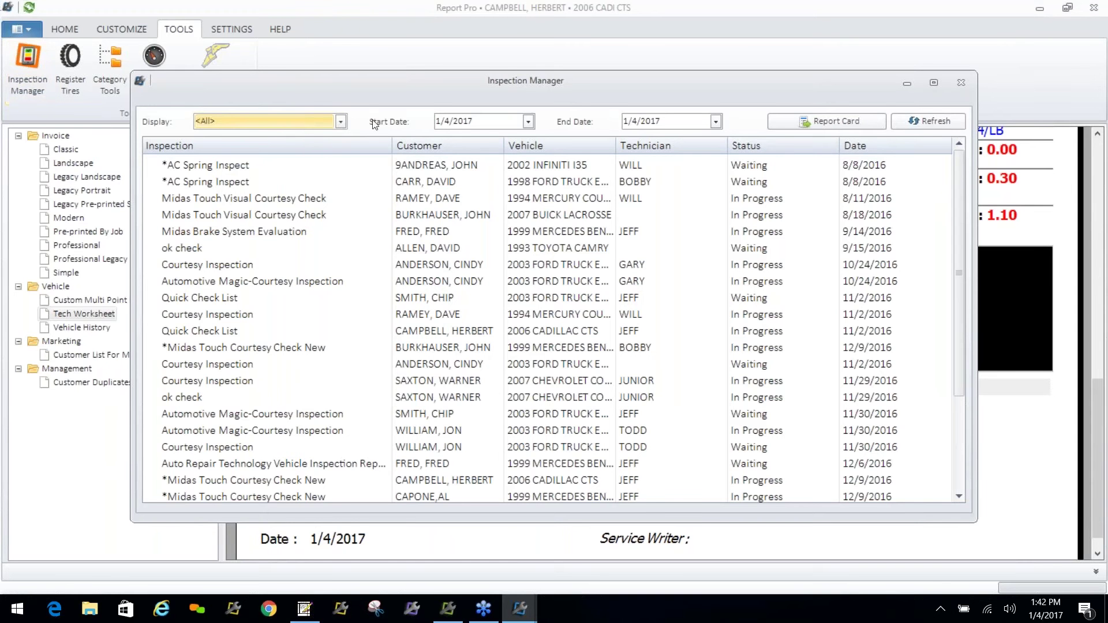
left_click(342, 124)
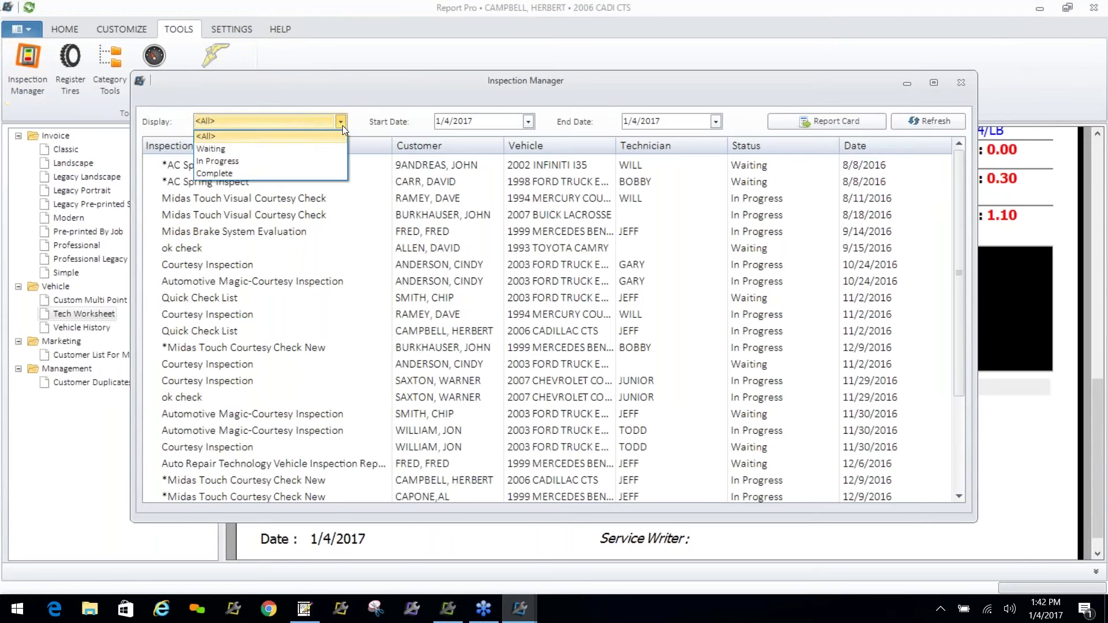
left_click(310, 146)
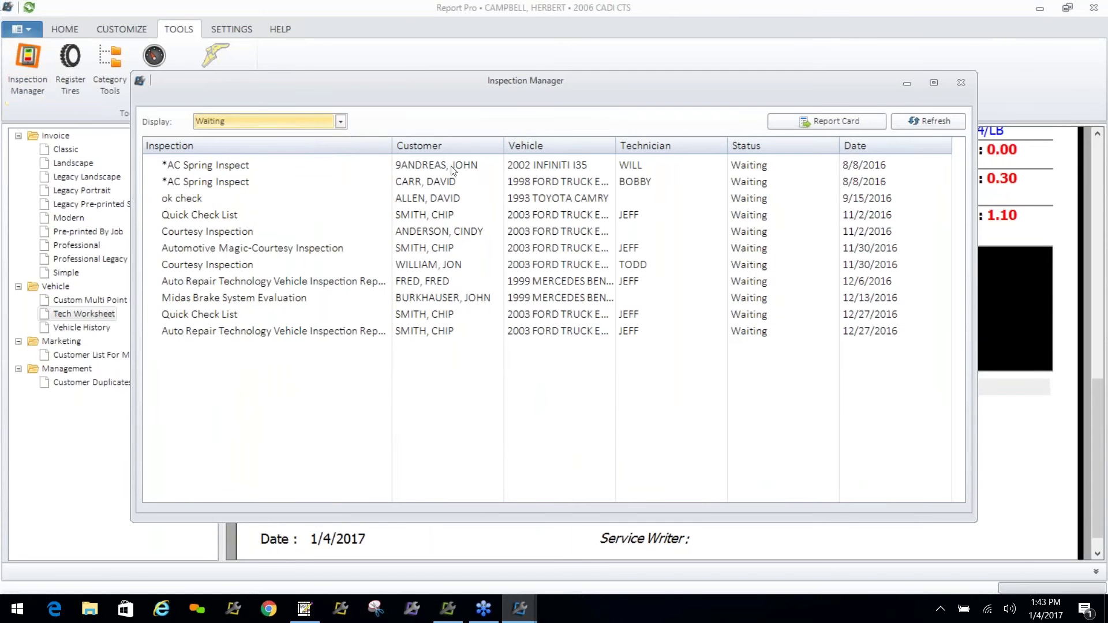
left_click(341, 123)
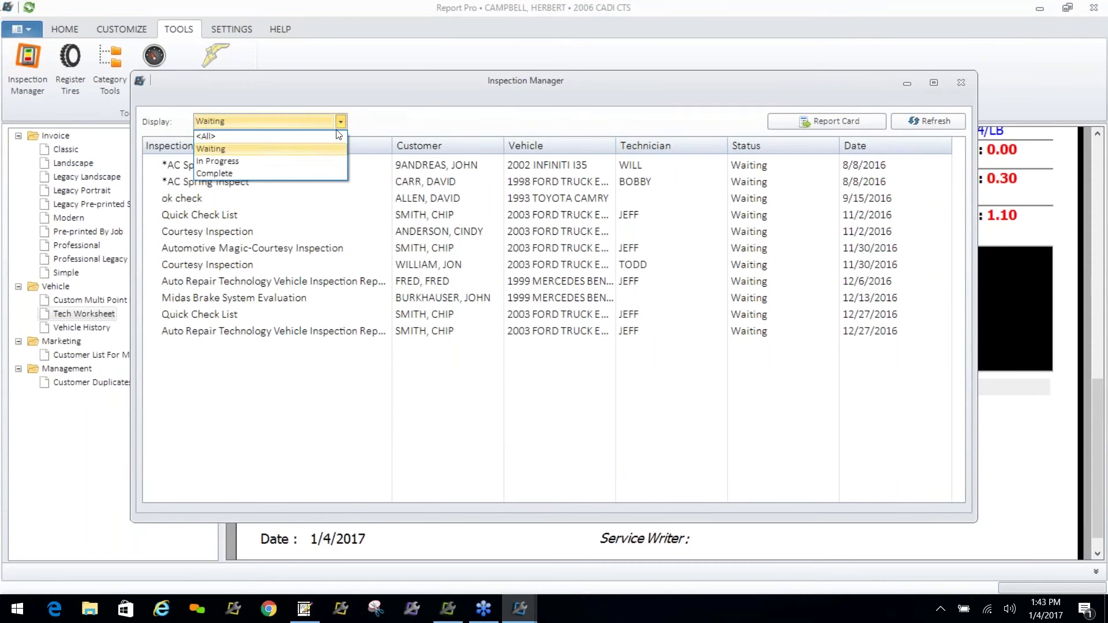
left_click(321, 163)
left_click(340, 122)
left_click(332, 174)
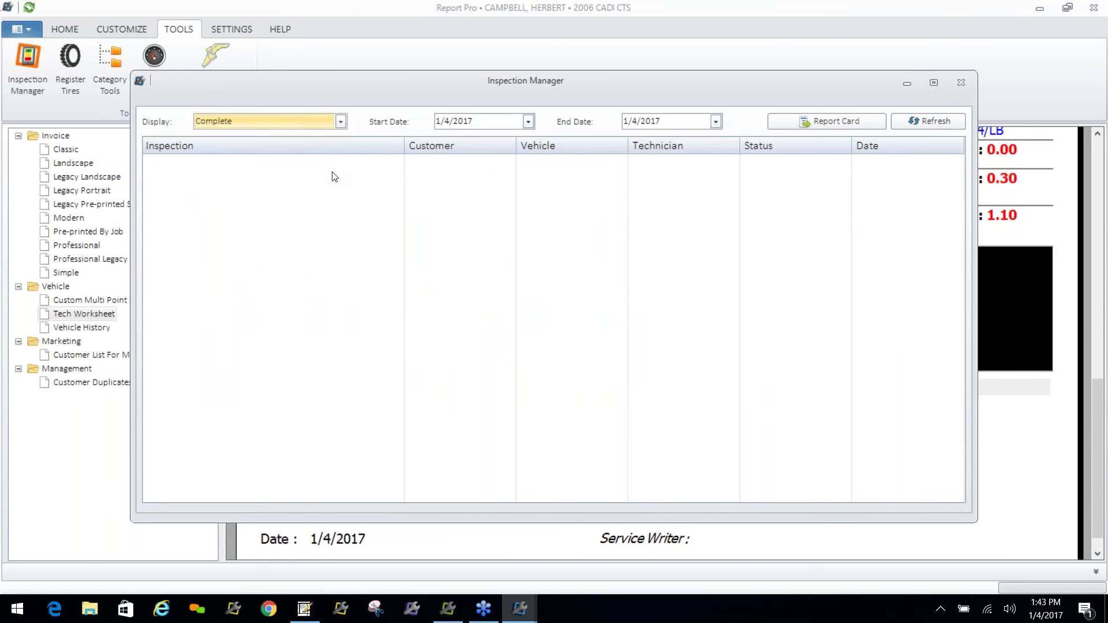
Review the In Progress and Waiting inspections again and restore the Inspection Manager's display to <All>
left_click(342, 123)
left_click(334, 163)
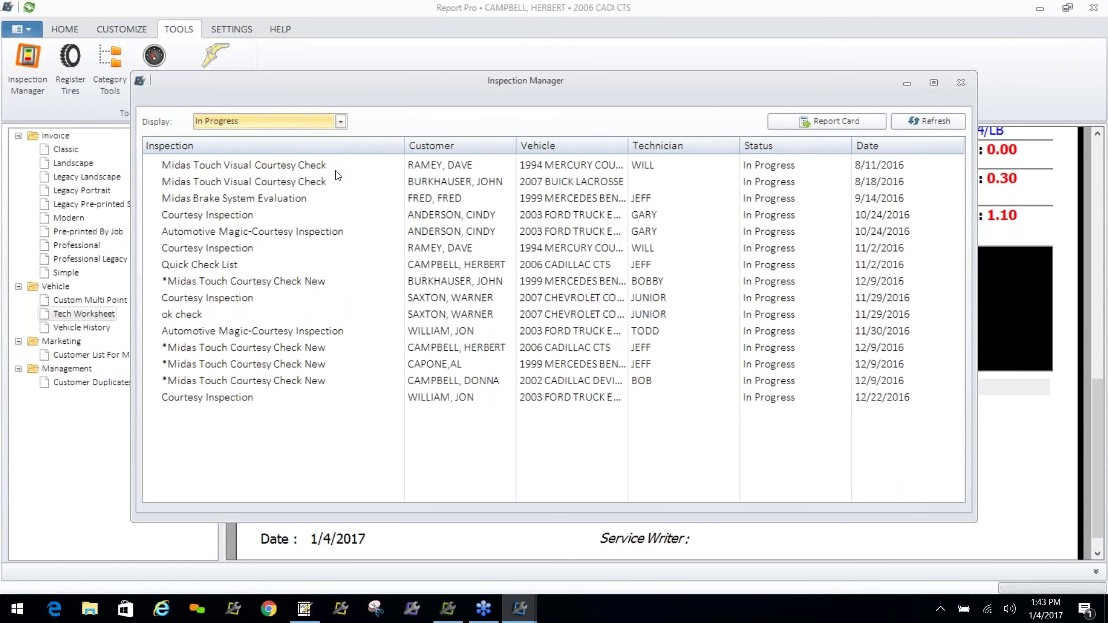
left_click(341, 122)
left_click(319, 149)
left_click(340, 121)
left_click(318, 136)
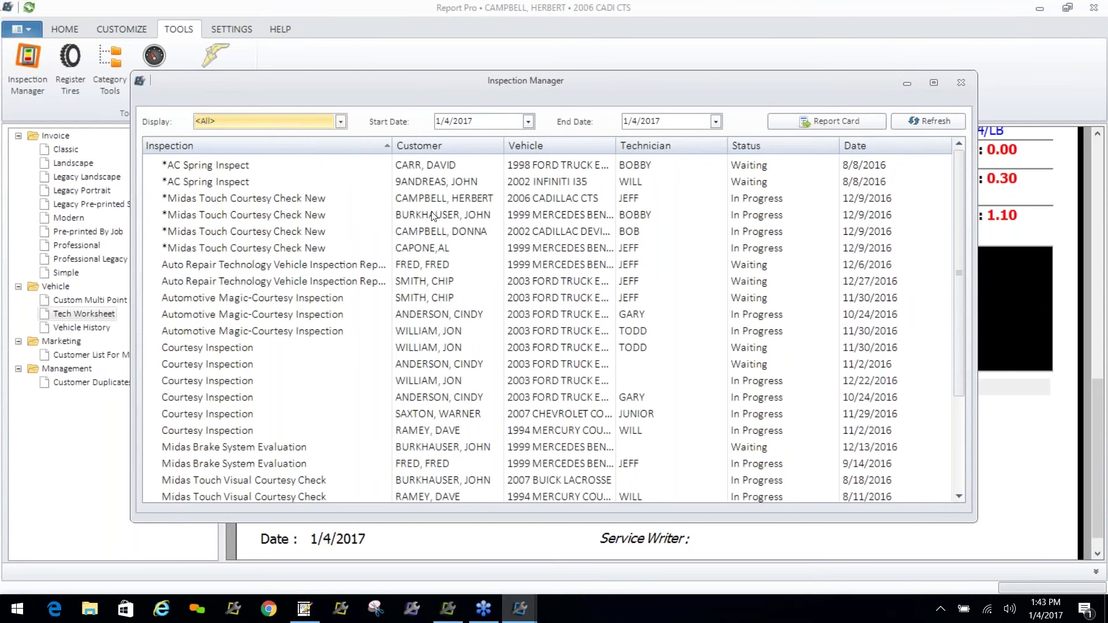
View and close the 2002 Cadillac DeVille's courtesy check, and open the 2007 Corvette's Courtesy Inspection to examine its points
double_click(436, 230)
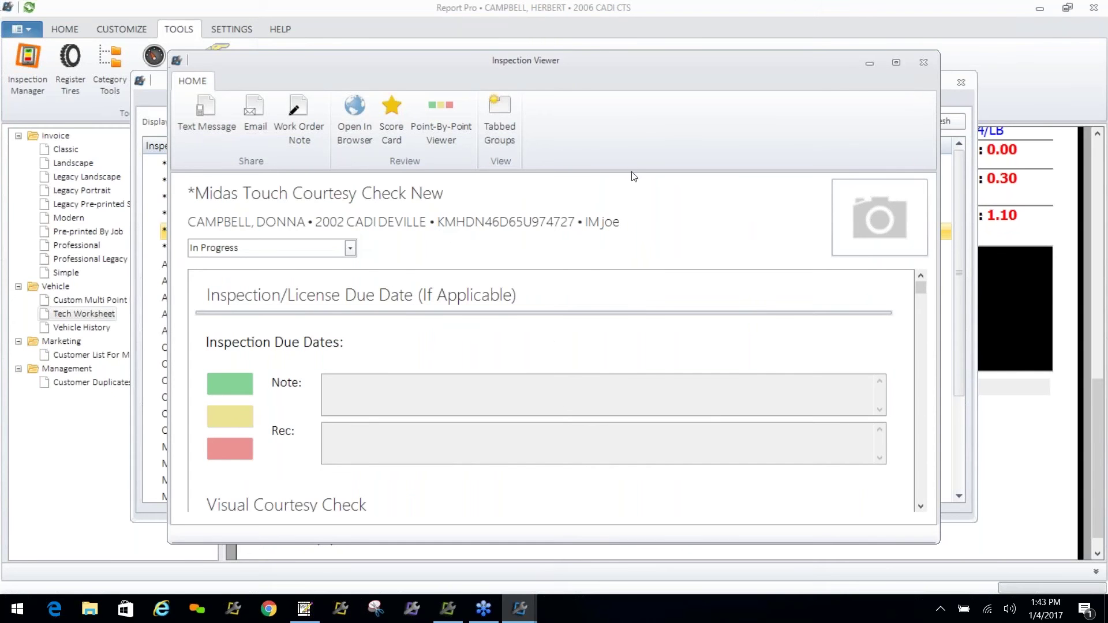
left_click(933, 65)
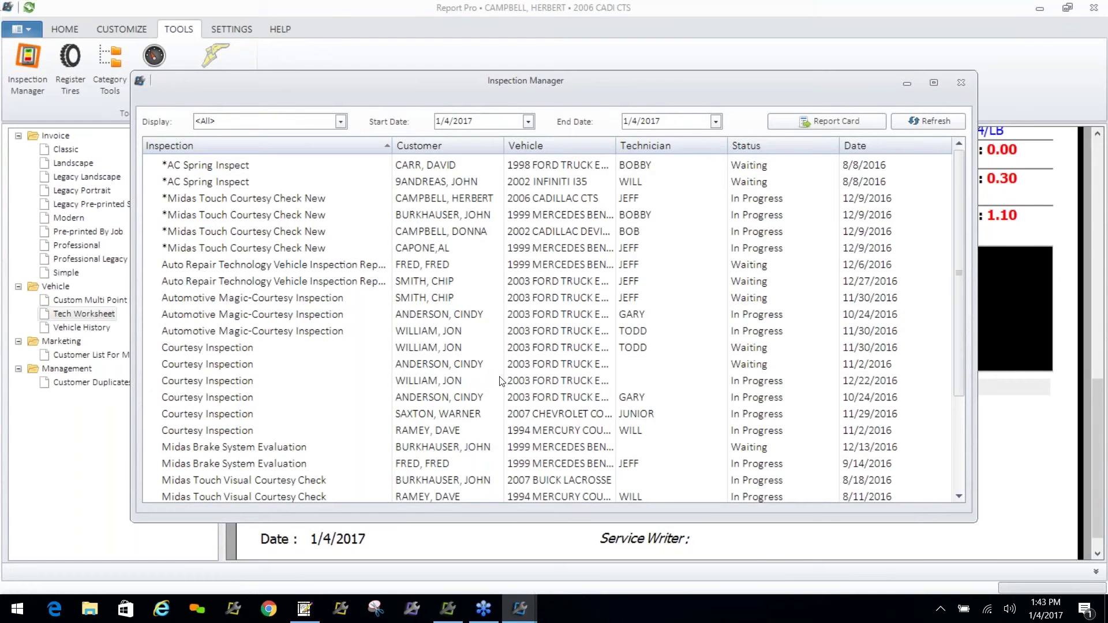
double_click(471, 411)
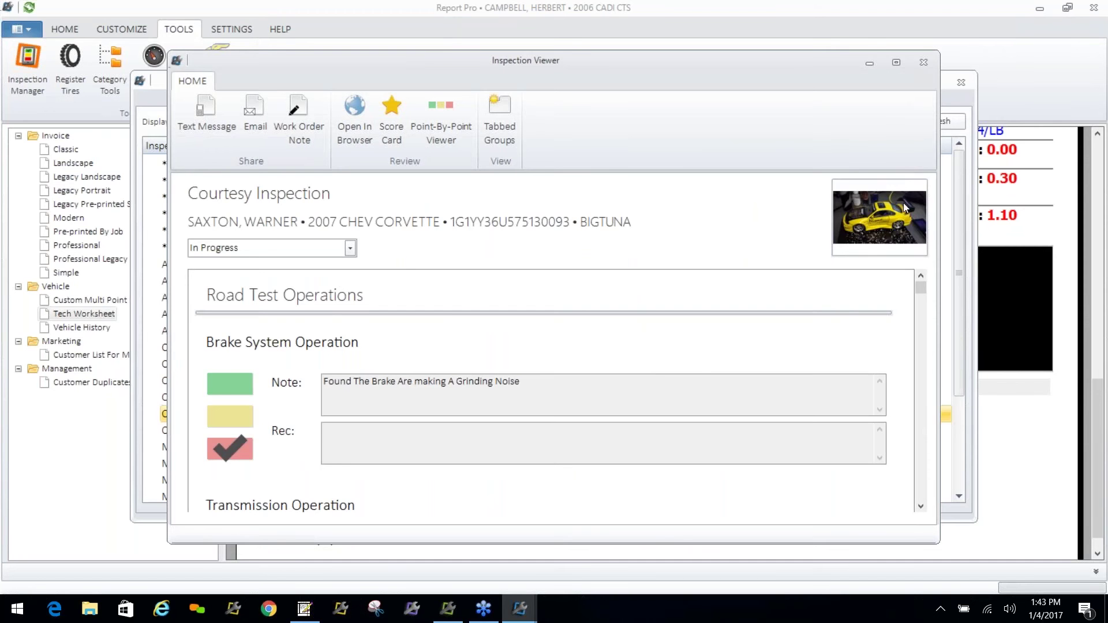
left_click_drag(923, 282, 910, 306)
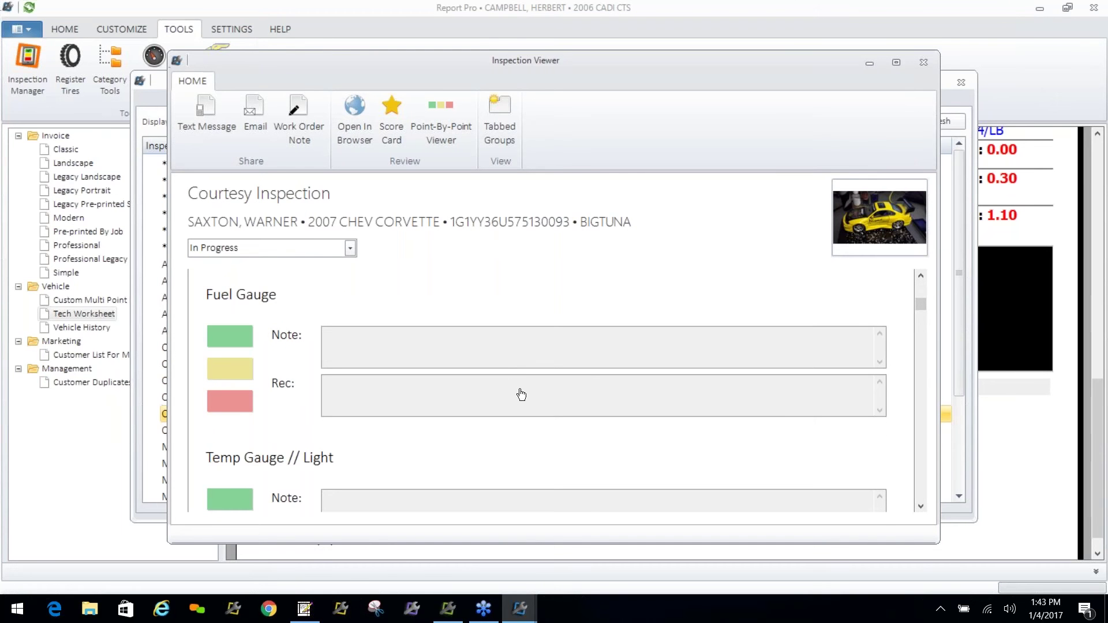
left_click_drag(923, 302, 921, 281)
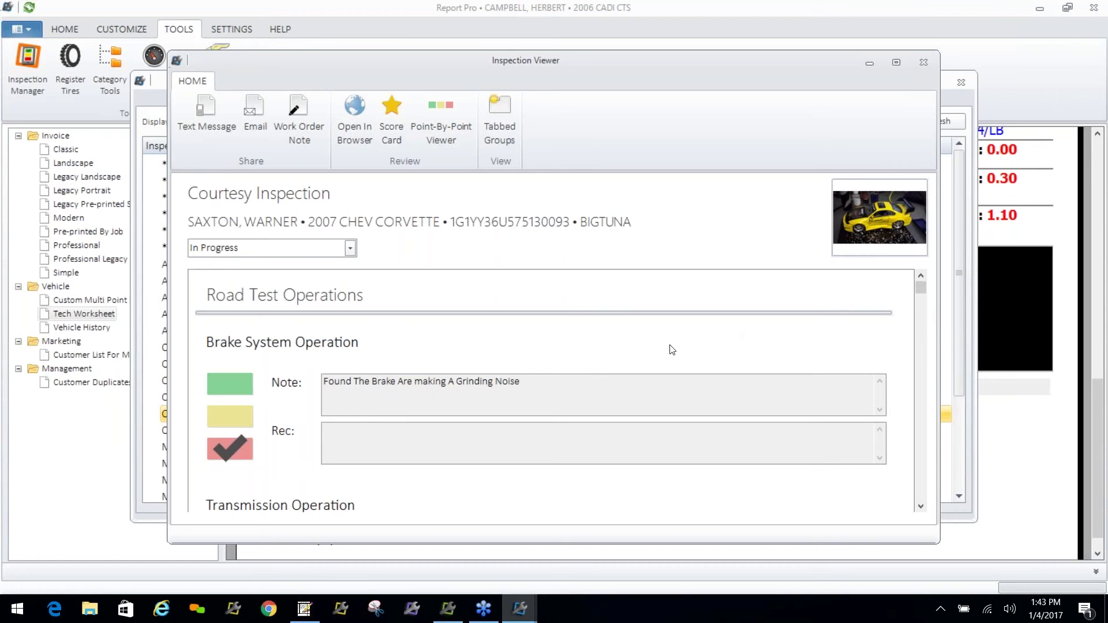
Switch the Courtesy Inspection to tabbed groups, browse the groups from Wipers/Washers through Belts / Tensioners, and restore the continuous view
left_click(499, 118)
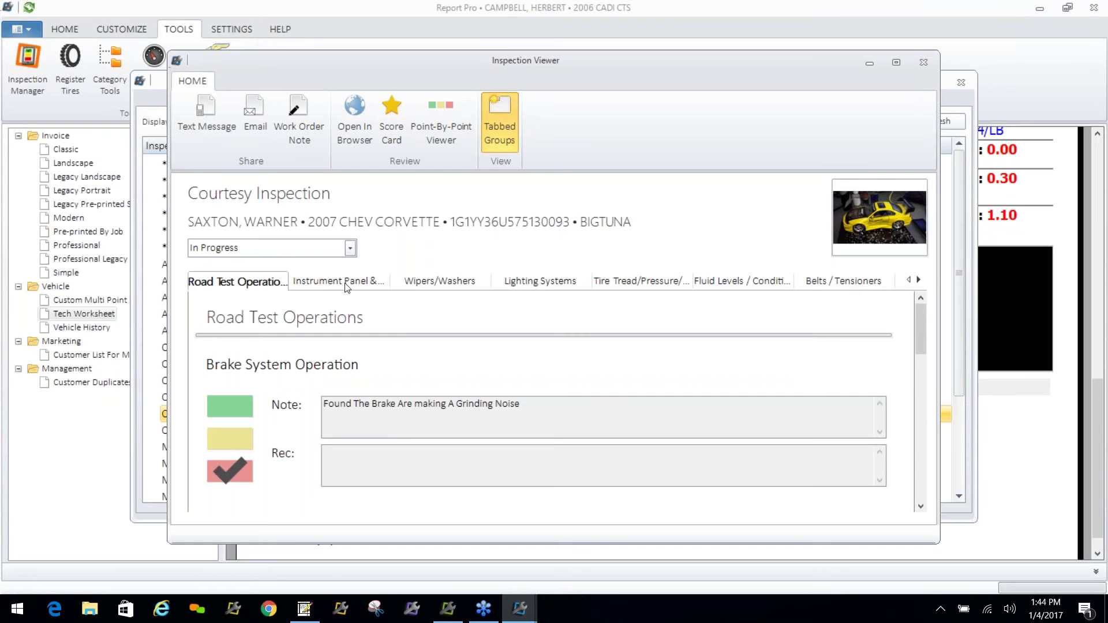
left_click(456, 282)
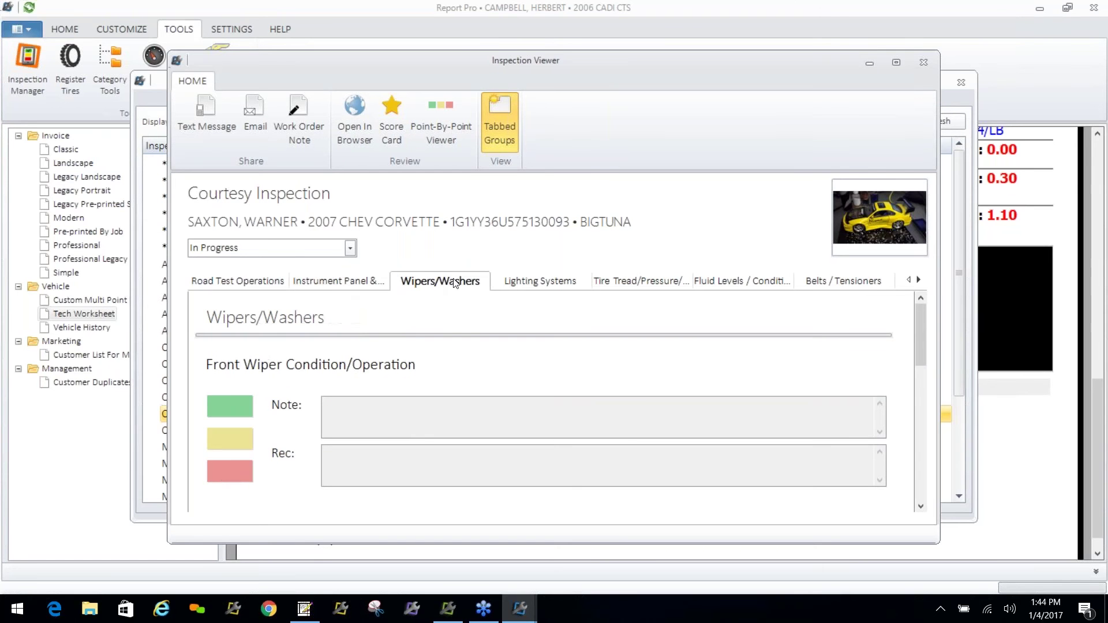
left_click(532, 282)
left_click(655, 284)
left_click(743, 283)
left_click(827, 283)
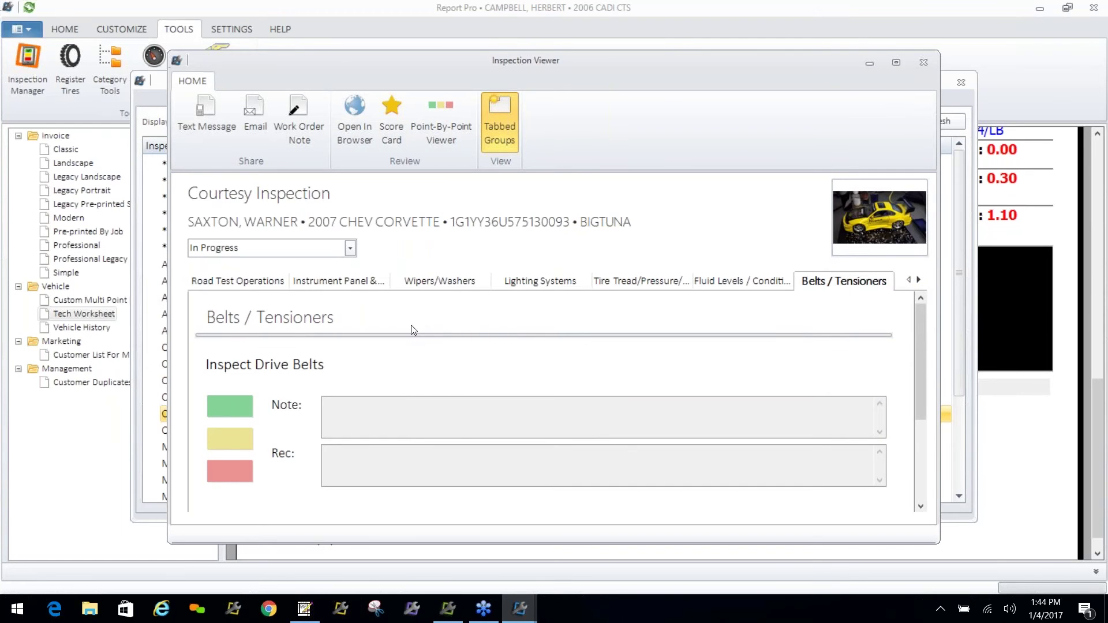
left_click(496, 136)
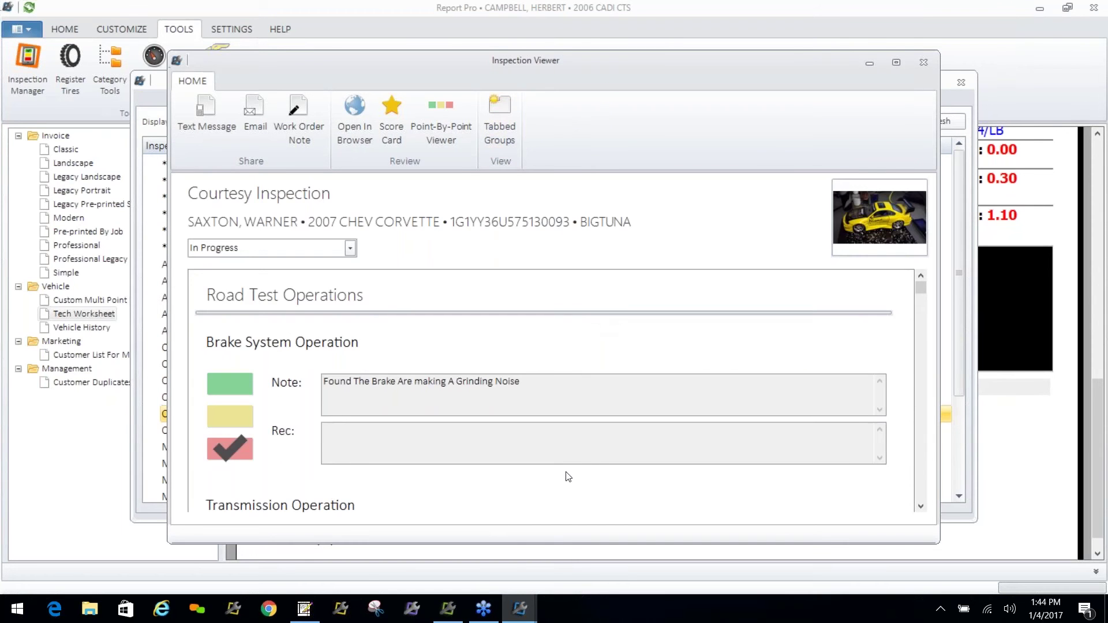
Open the Corvette inspection in the Point-By-Point Viewer and save the canned note "Steering Feels Loose" for Steering System Operation
left_click(452, 118)
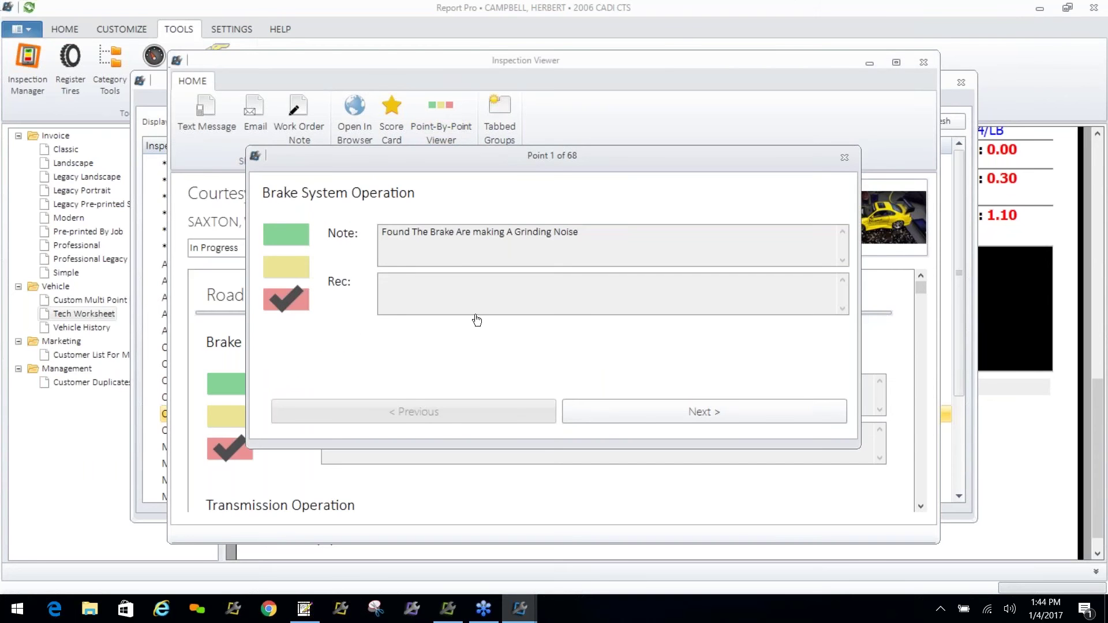
left_click(643, 408)
left_click(647, 407)
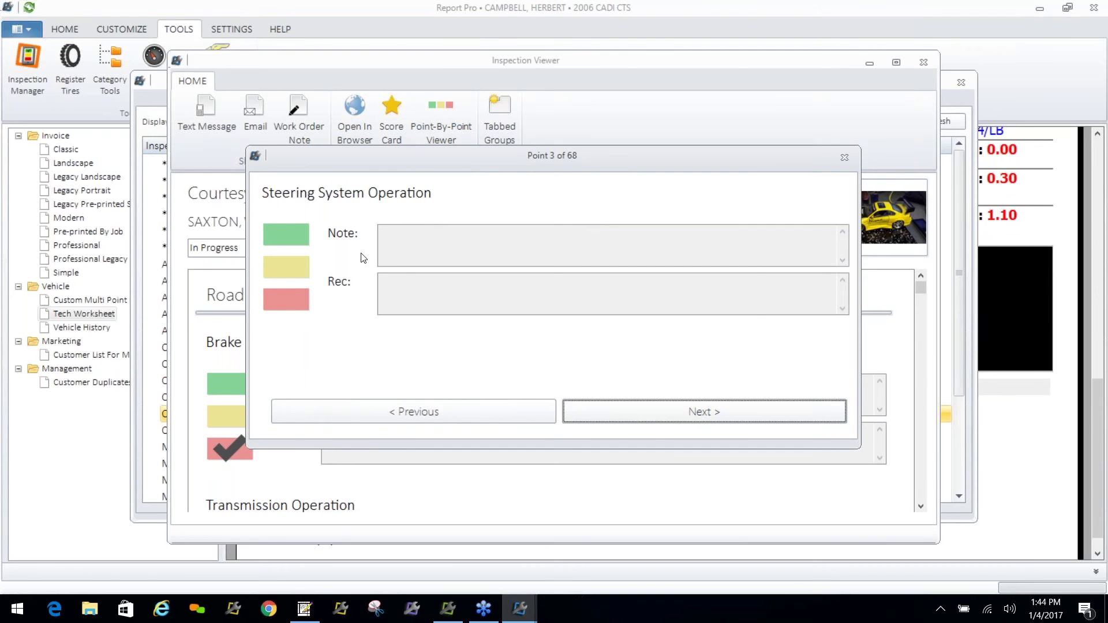
left_click(413, 247)
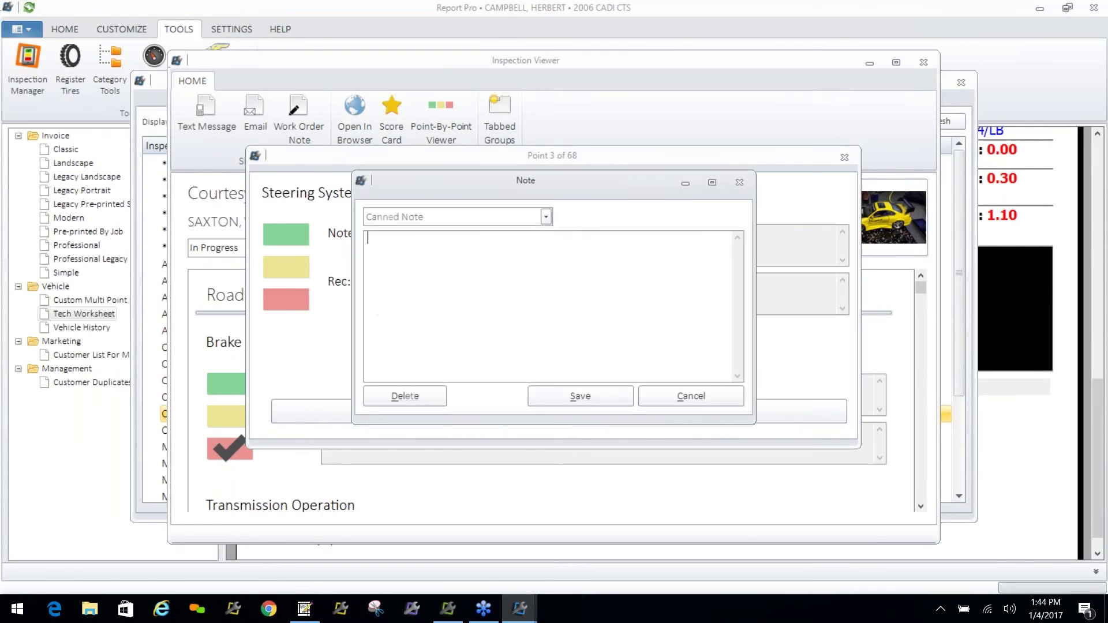
left_click(551, 219)
left_click(551, 219)
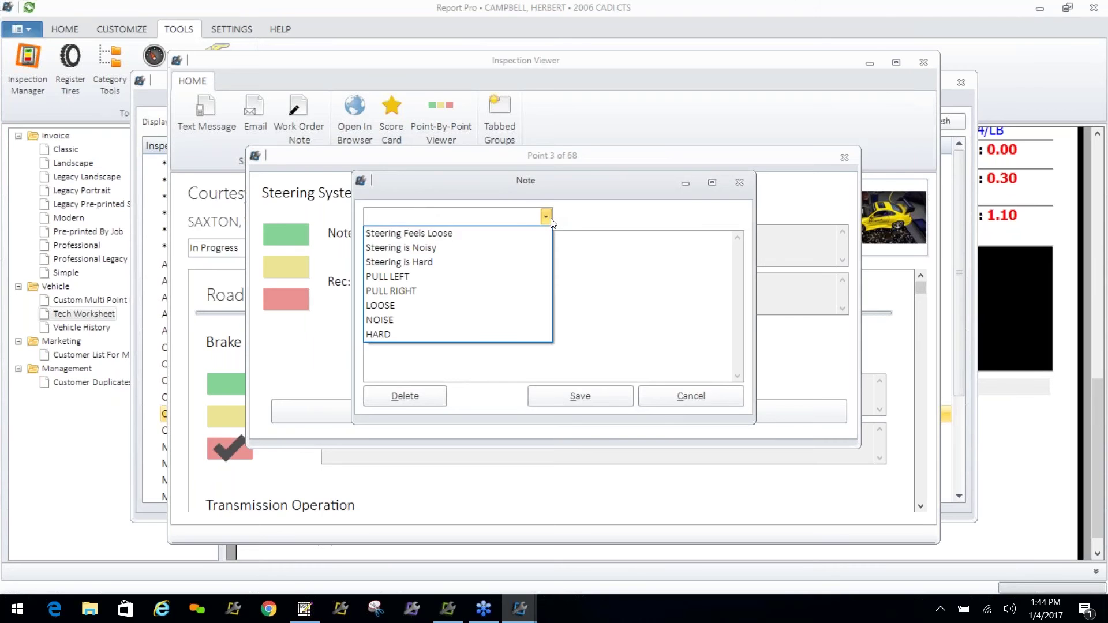
left_click(508, 234)
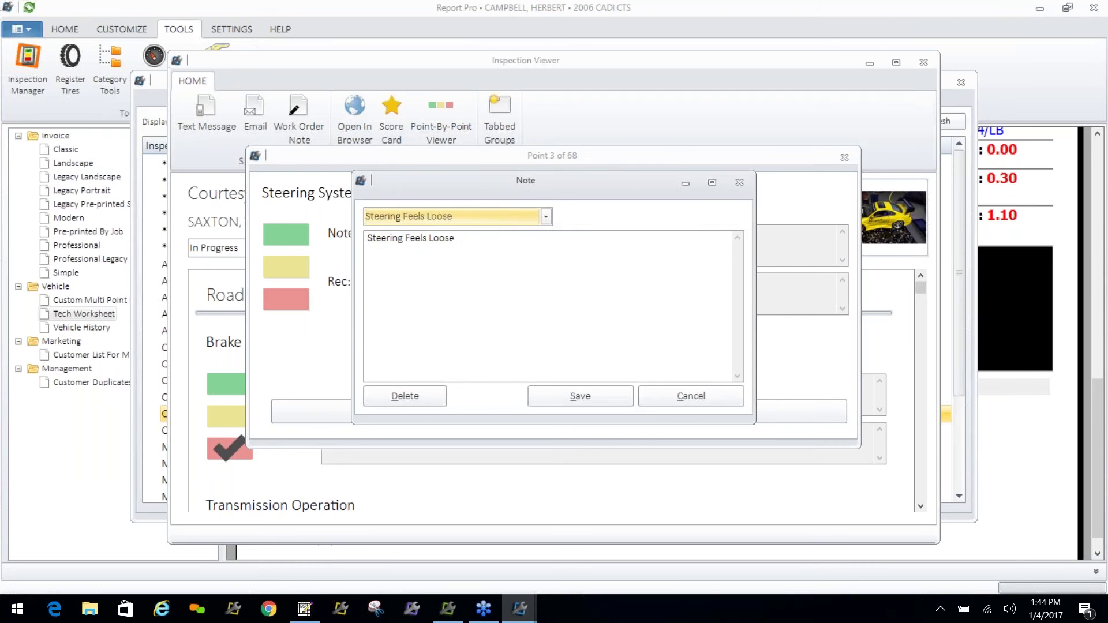
left_click(569, 393)
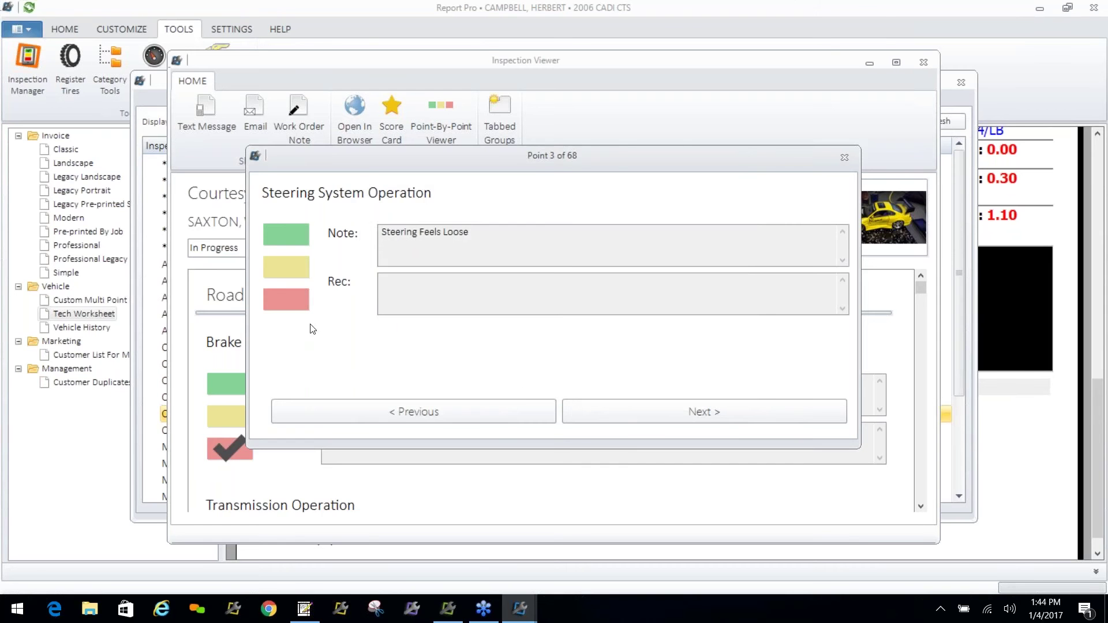
Rate Steering System Operation red and save the canned INSPECT recommendation with the category SUSPENSION
left_click(458, 298)
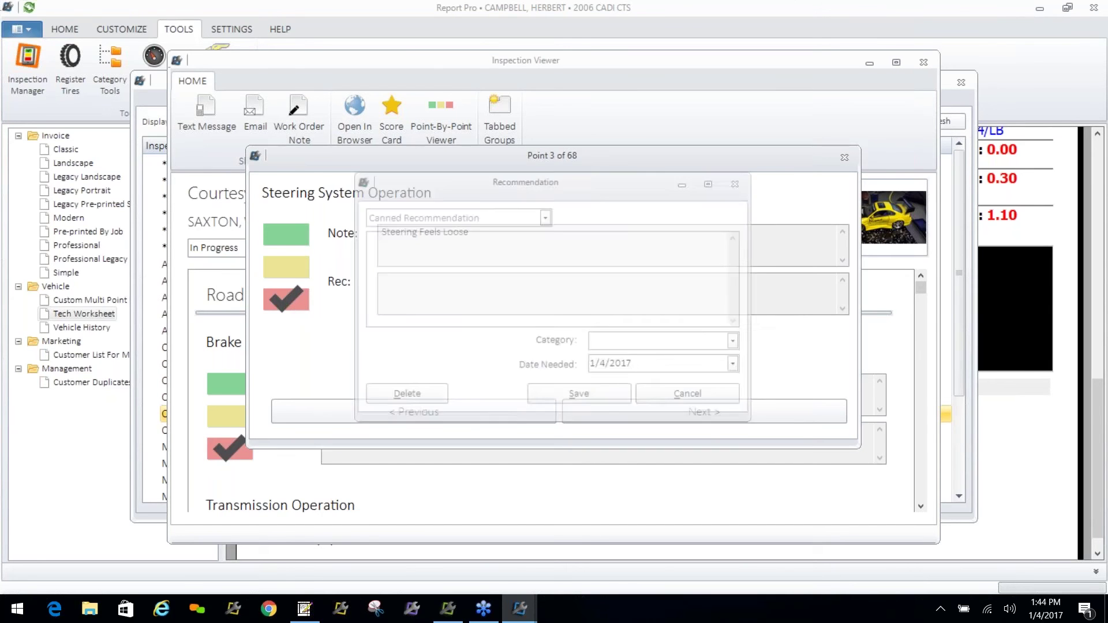
left_click(546, 217)
left_click(537, 229)
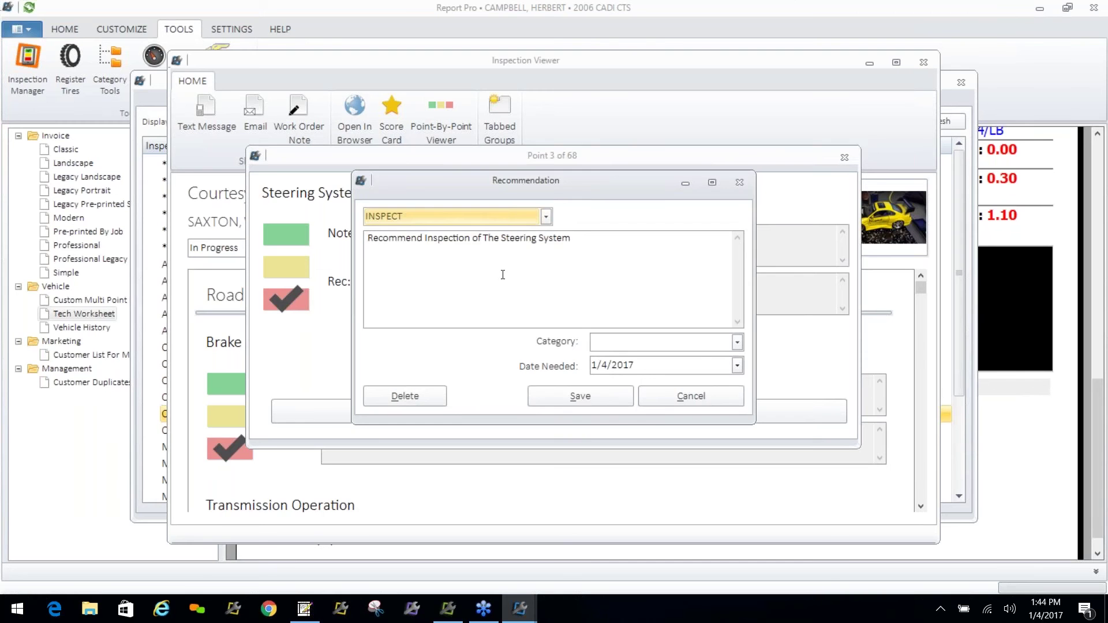
left_click(552, 395)
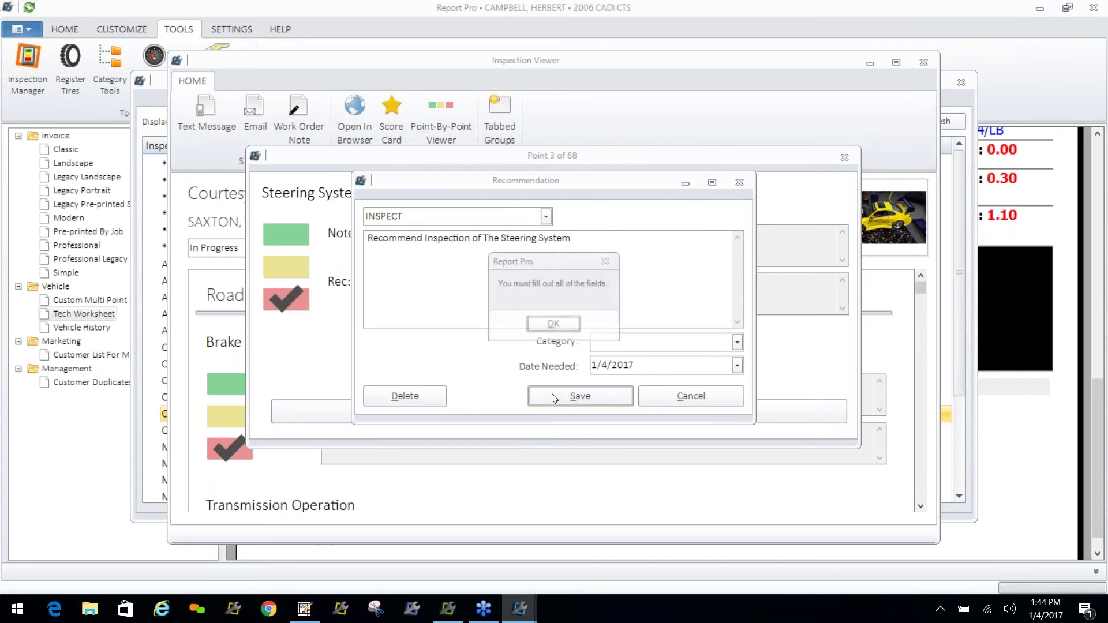
left_click(554, 325)
left_click(737, 342)
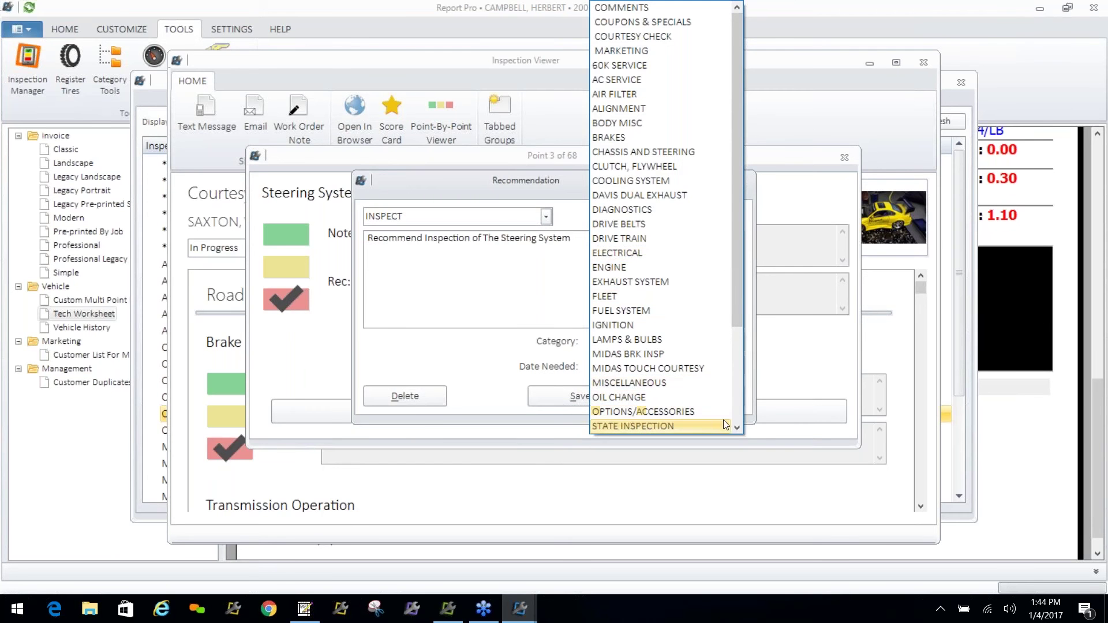
scroll(733, 425, "down", 4)
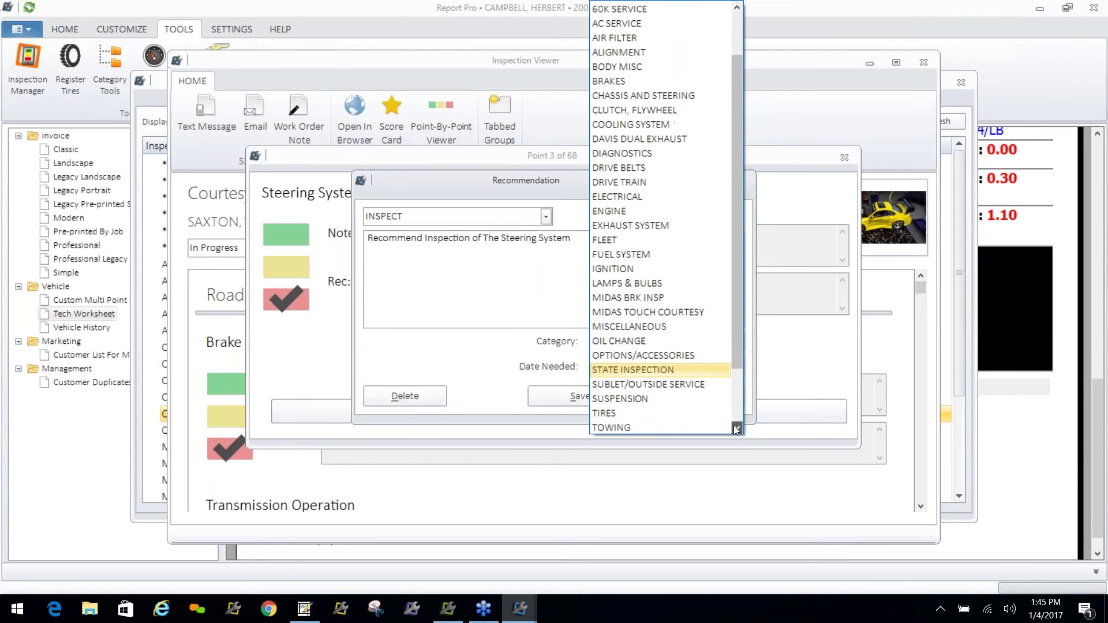
left_click(701, 404)
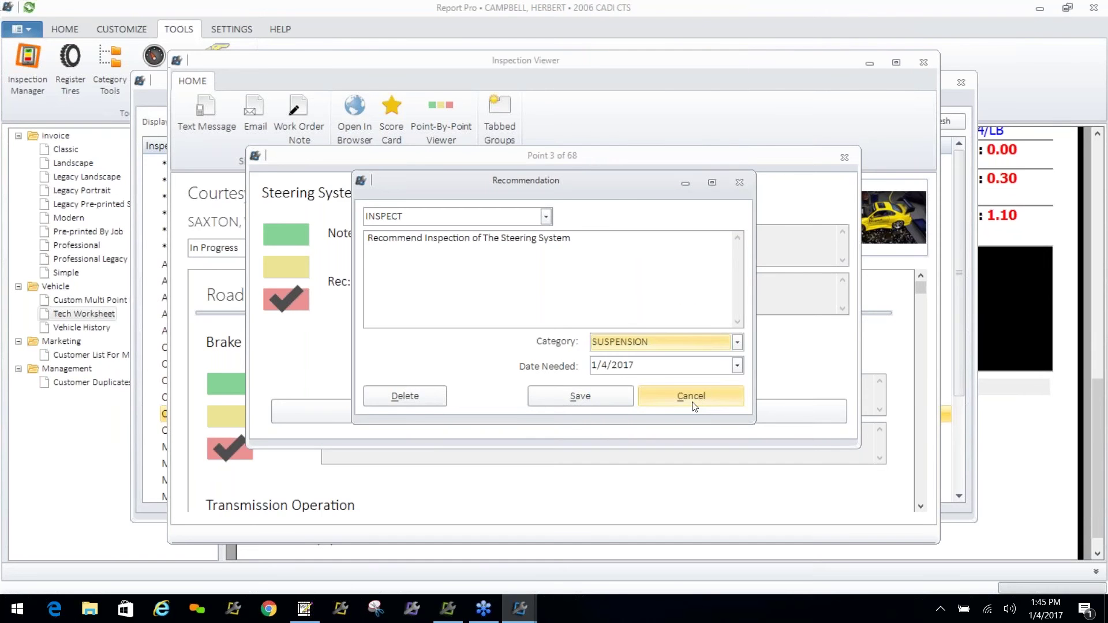
left_click(608, 394)
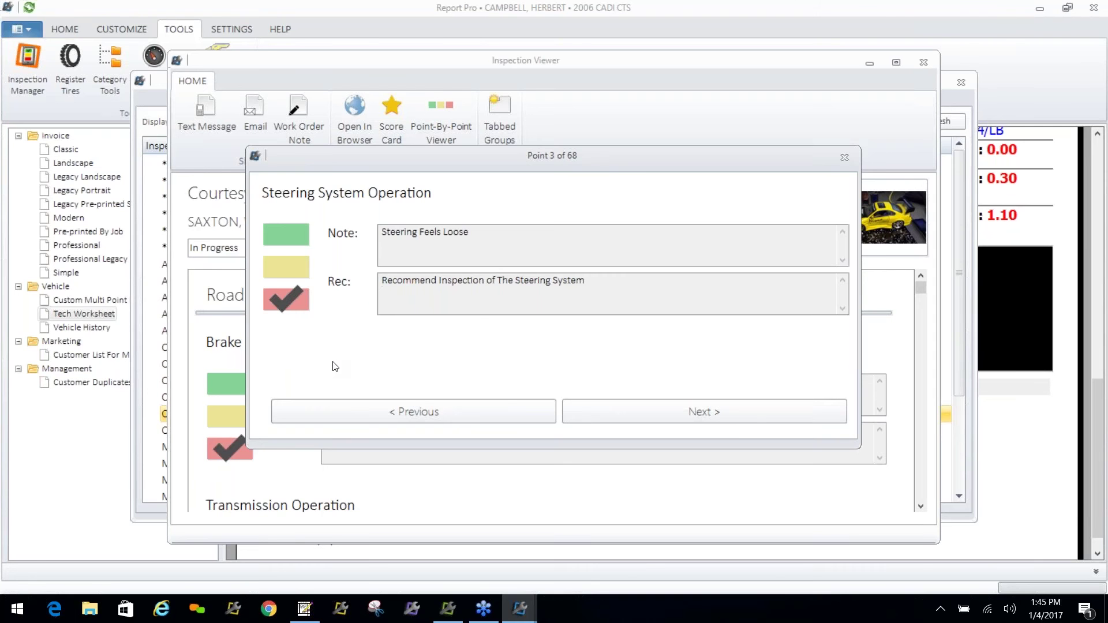
Advance to the Suspension // Handling point, and close the point-by-point view and the Corvette's inspection
left_click(709, 414)
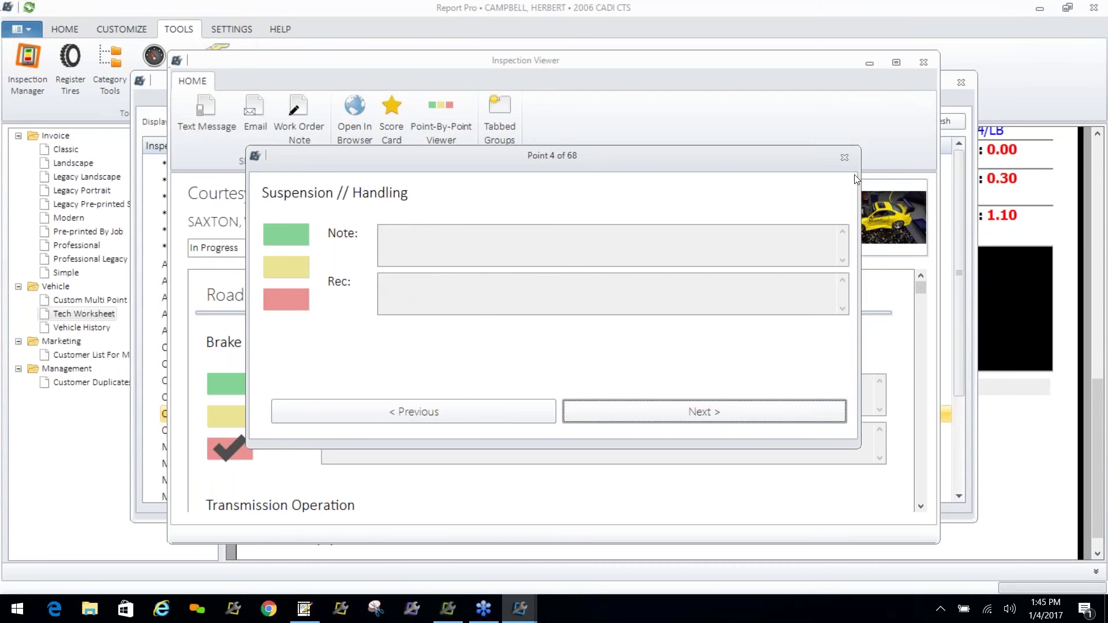
left_click(845, 157)
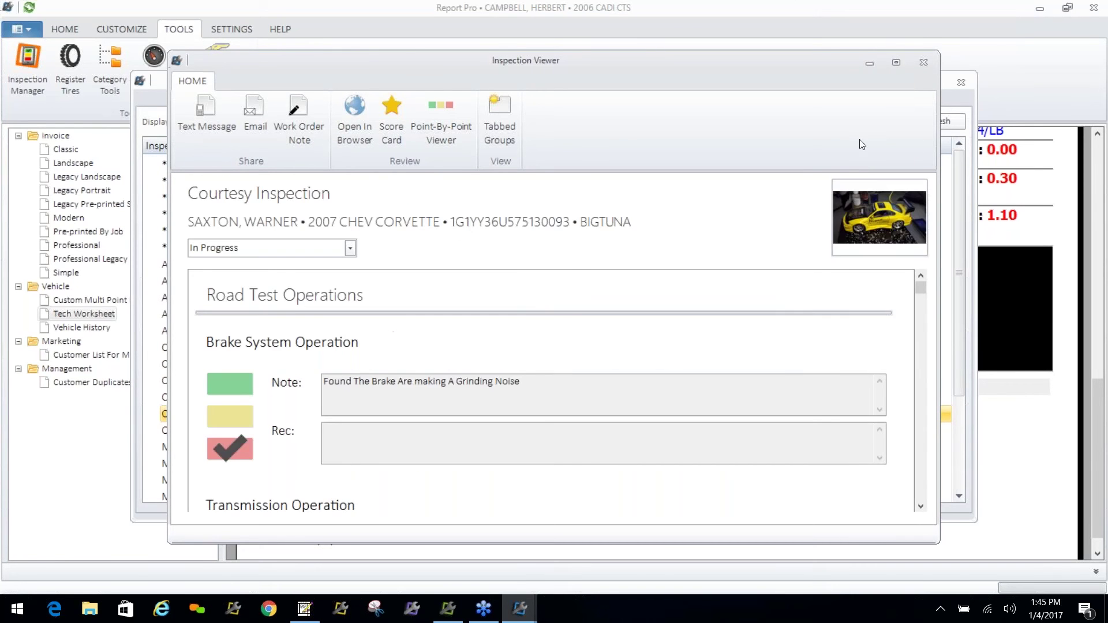
left_click(922, 63)
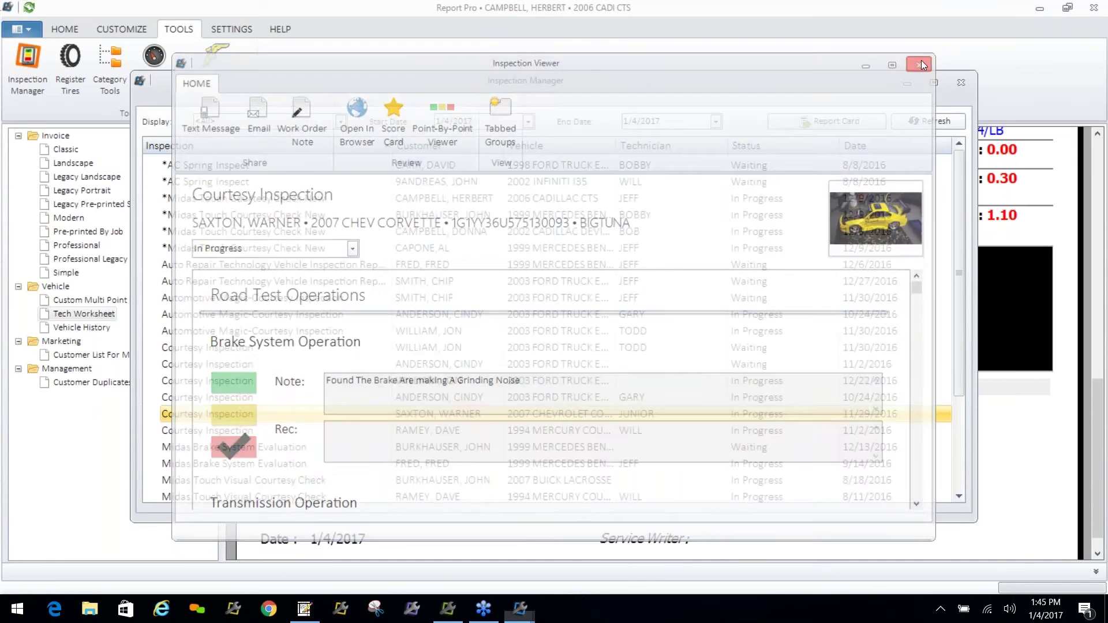
Open the 1999 Mercedes-Benz SL500's *Midas Touch Courtesy Check New and view the inspection sticker and horn photos enlarged
double_click(430, 214)
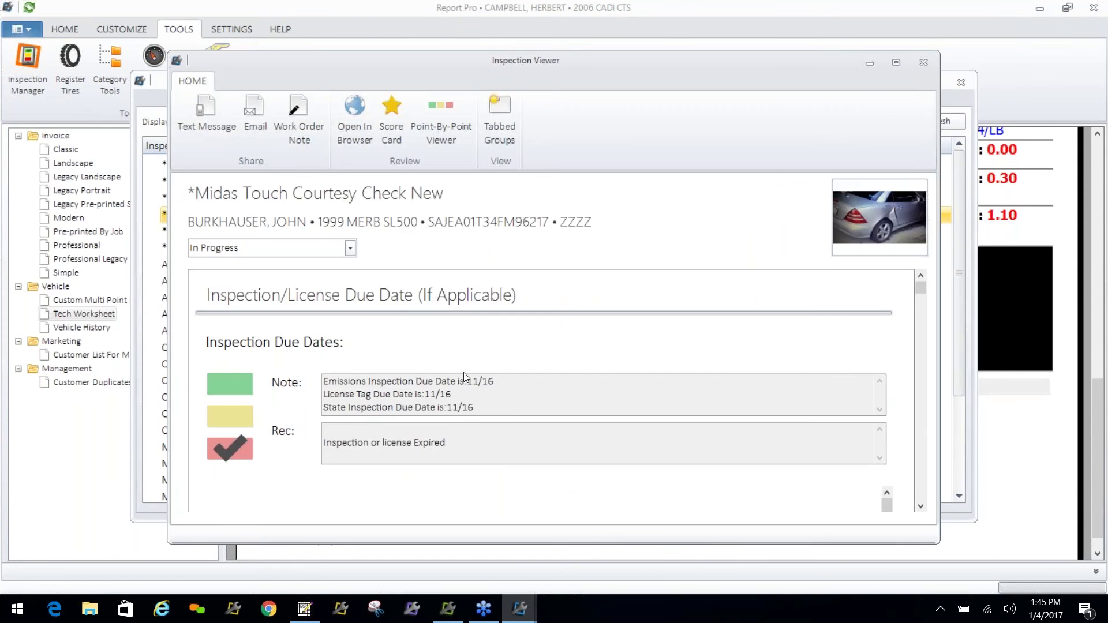
left_click_drag(917, 287, 916, 292)
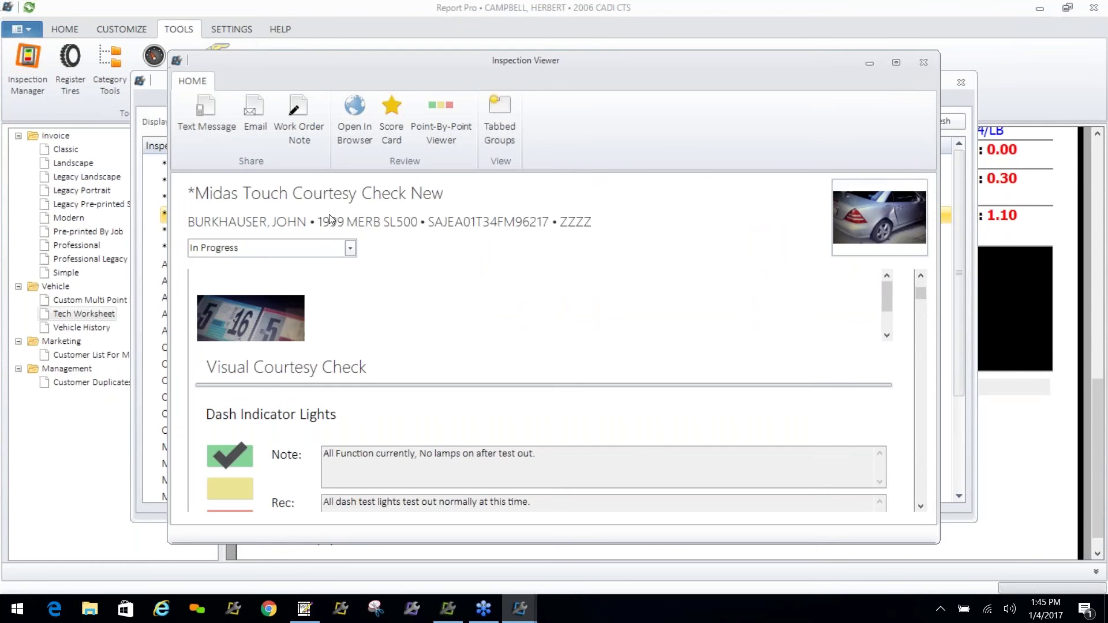
left_click(251, 318)
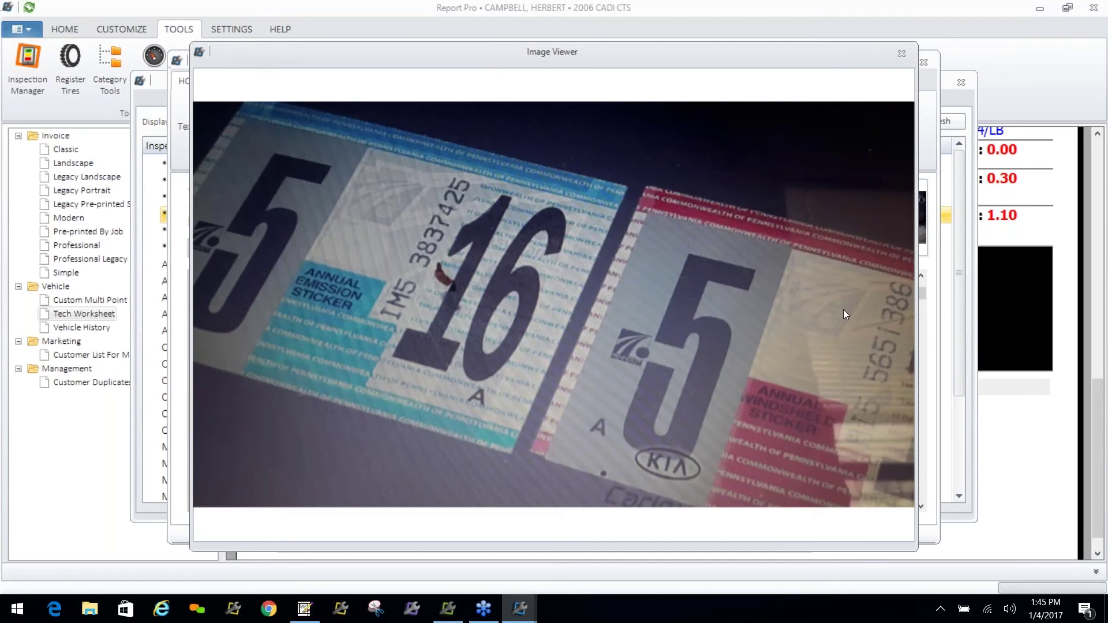
left_click(902, 53)
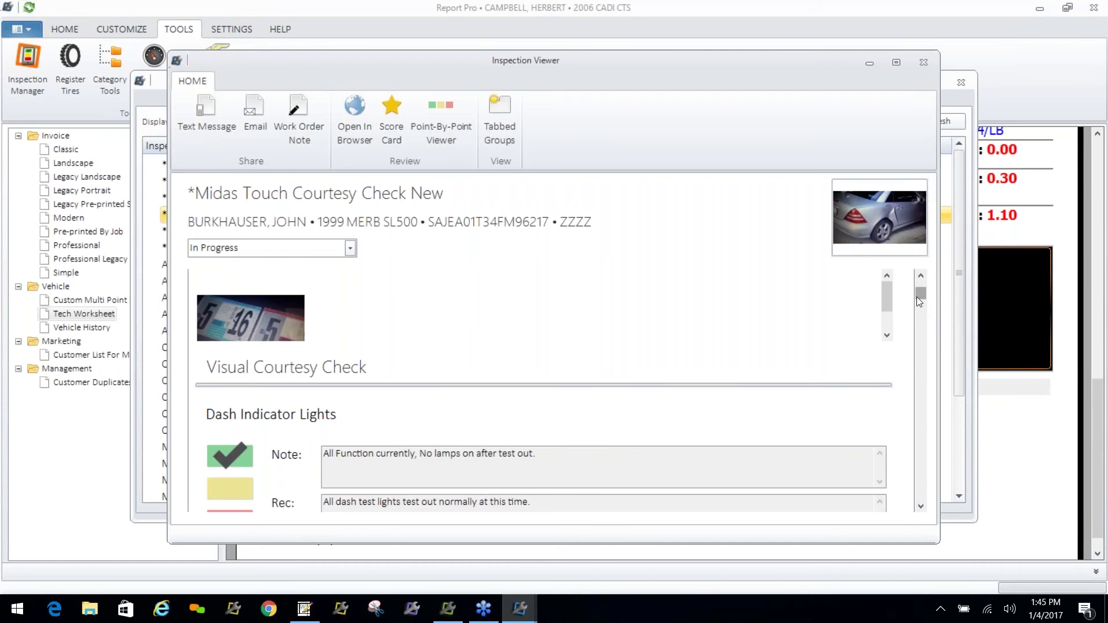
left_click_drag(917, 296, 919, 314)
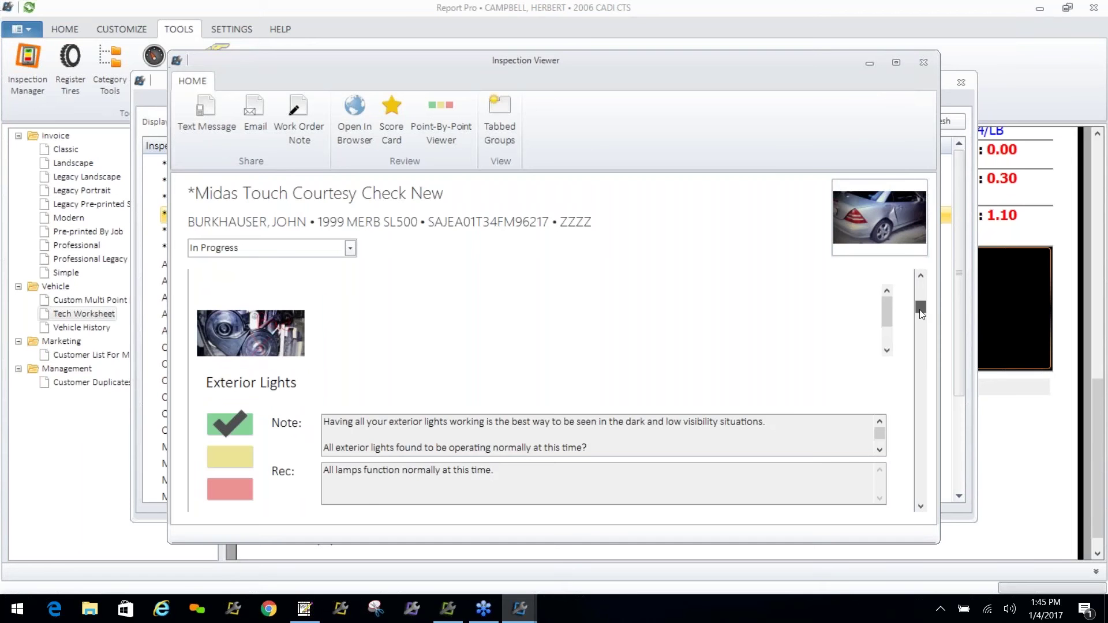
left_click(234, 335)
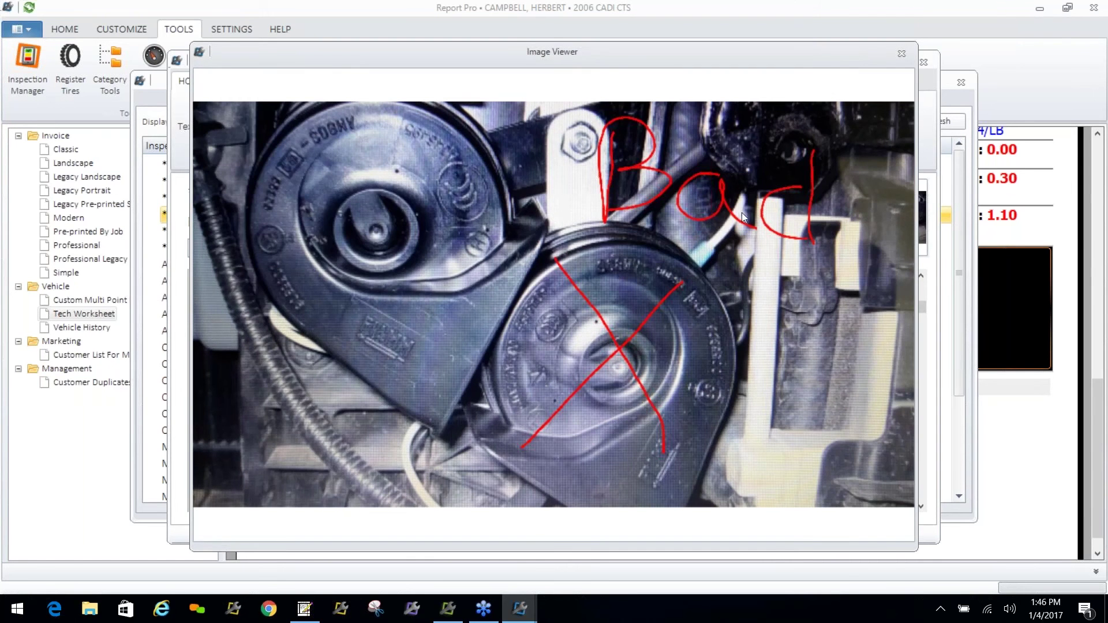
left_click(901, 53)
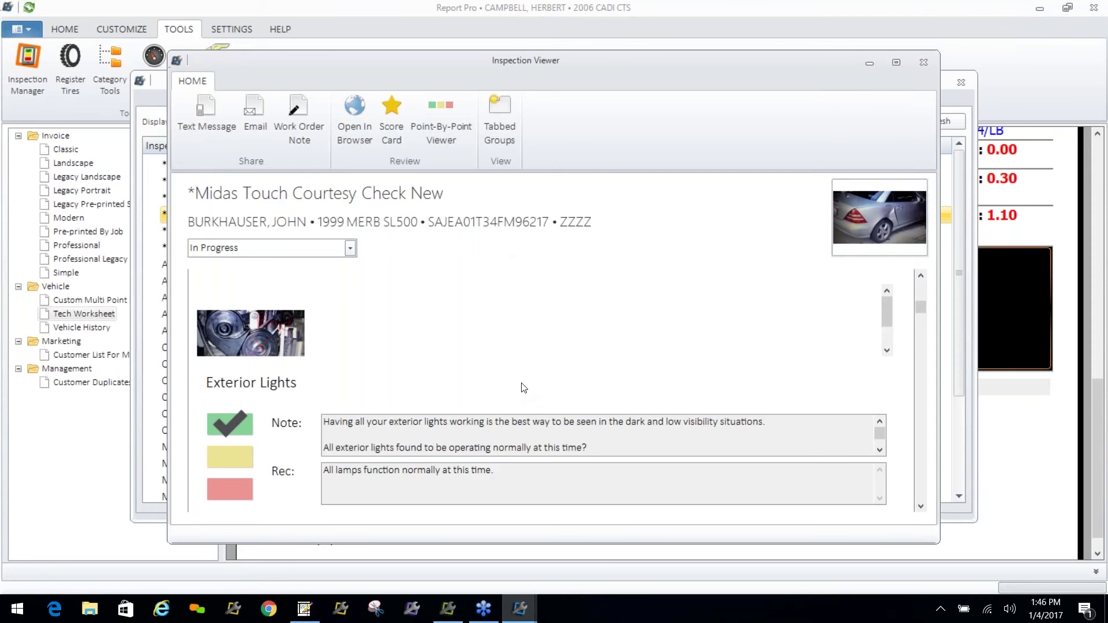
Open the SL500's courtesy check in the web browser and view the Dash Indicator Lights and Wipers photos enlarged
left_click(354, 109)
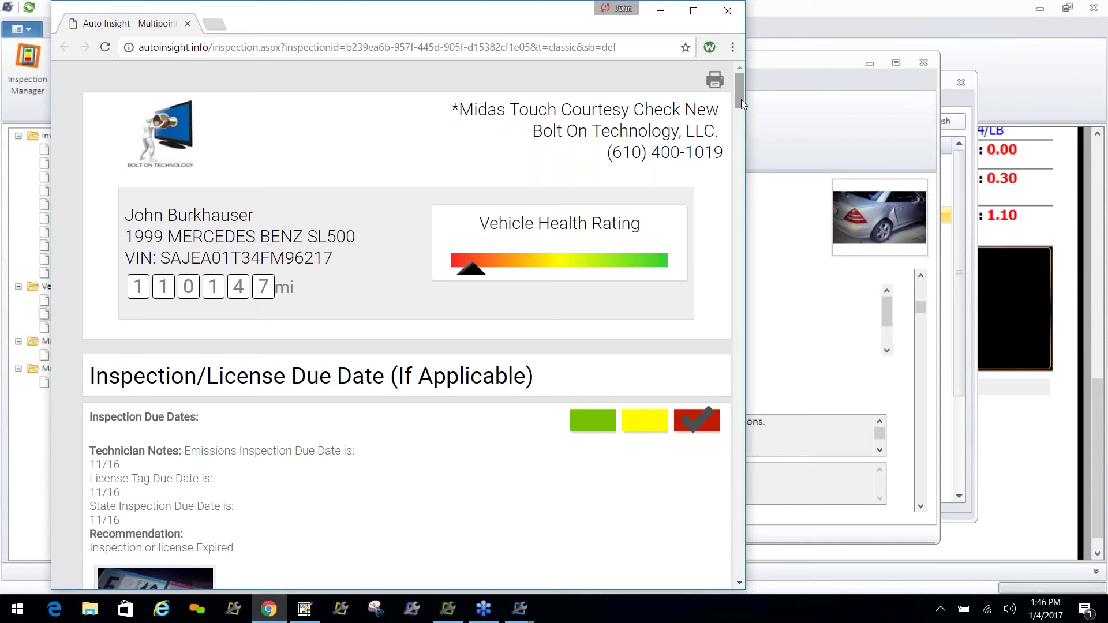
left_click_drag(741, 99, 731, 134)
left_click(169, 272)
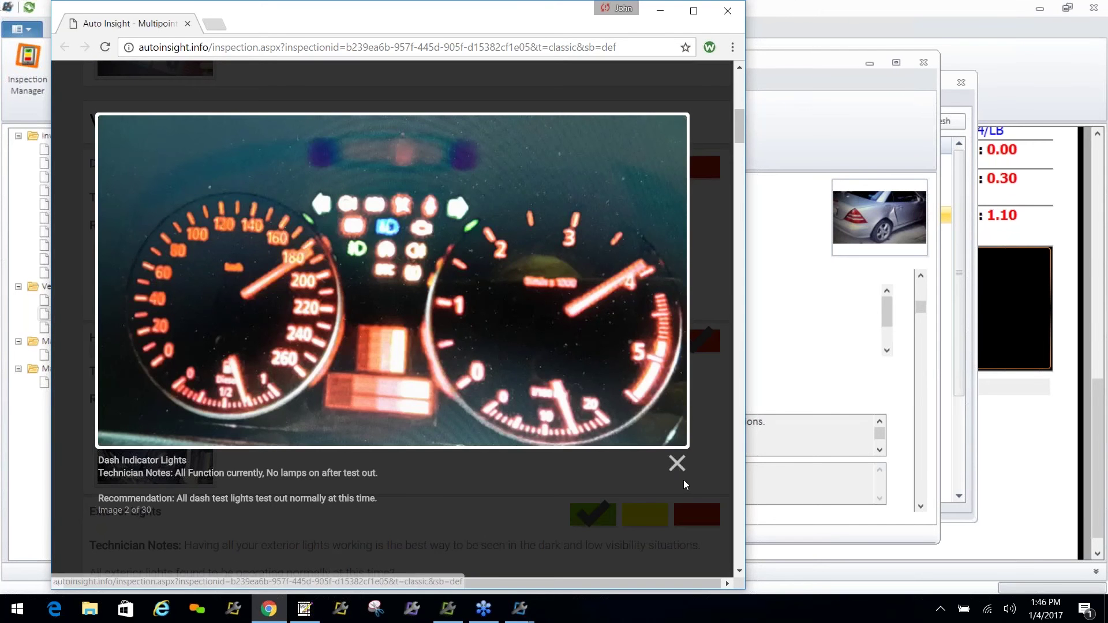
left_click(677, 463)
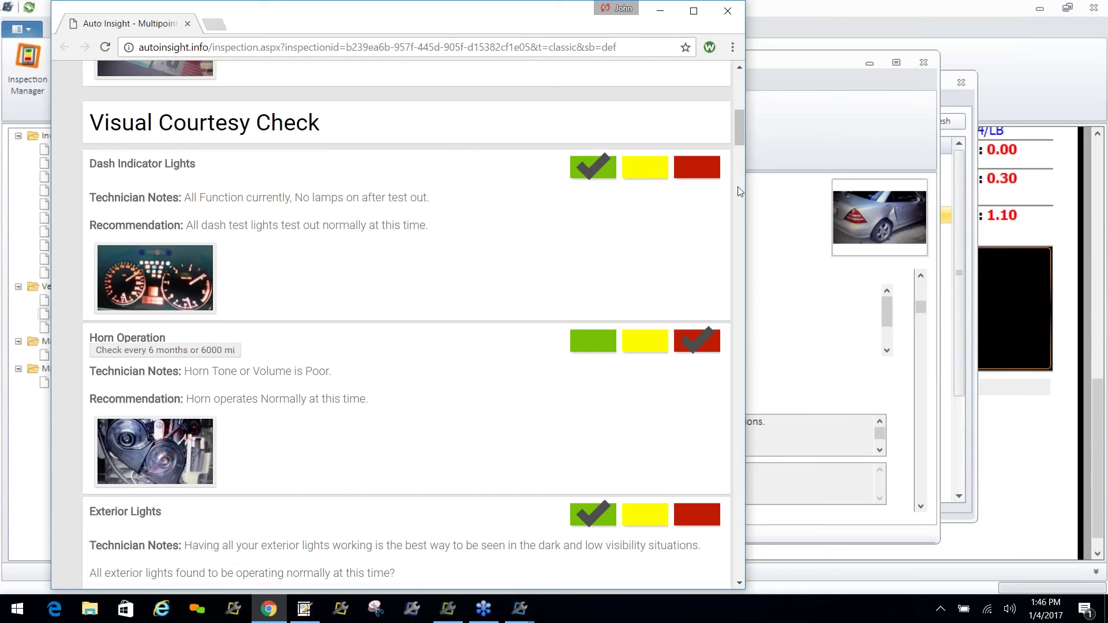
left_click_drag(738, 140, 739, 184)
left_click(157, 224)
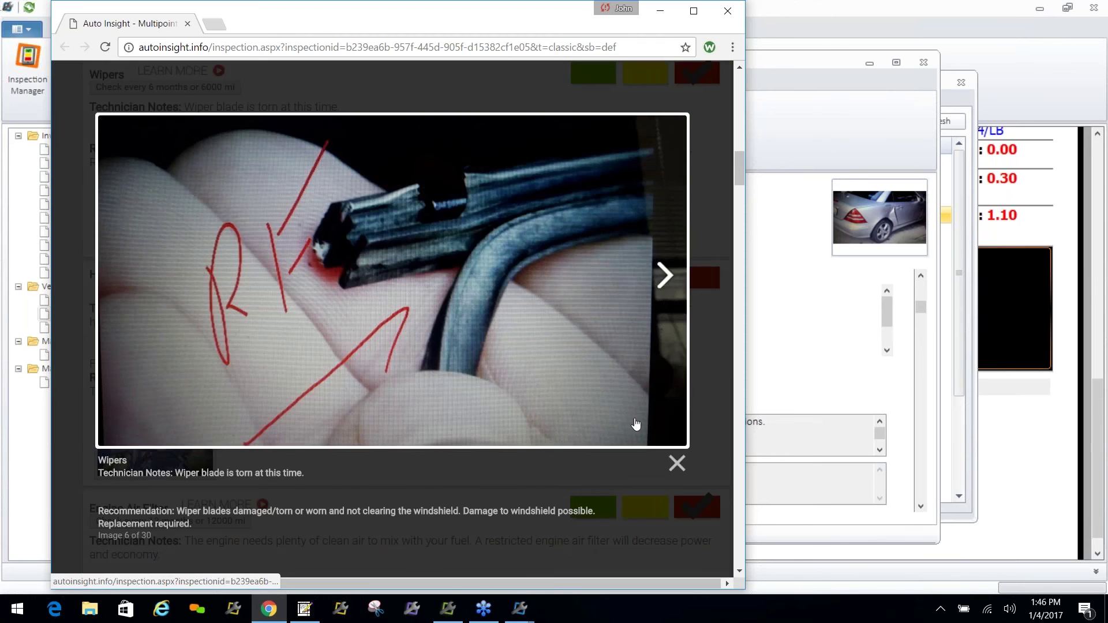
left_click(676, 463)
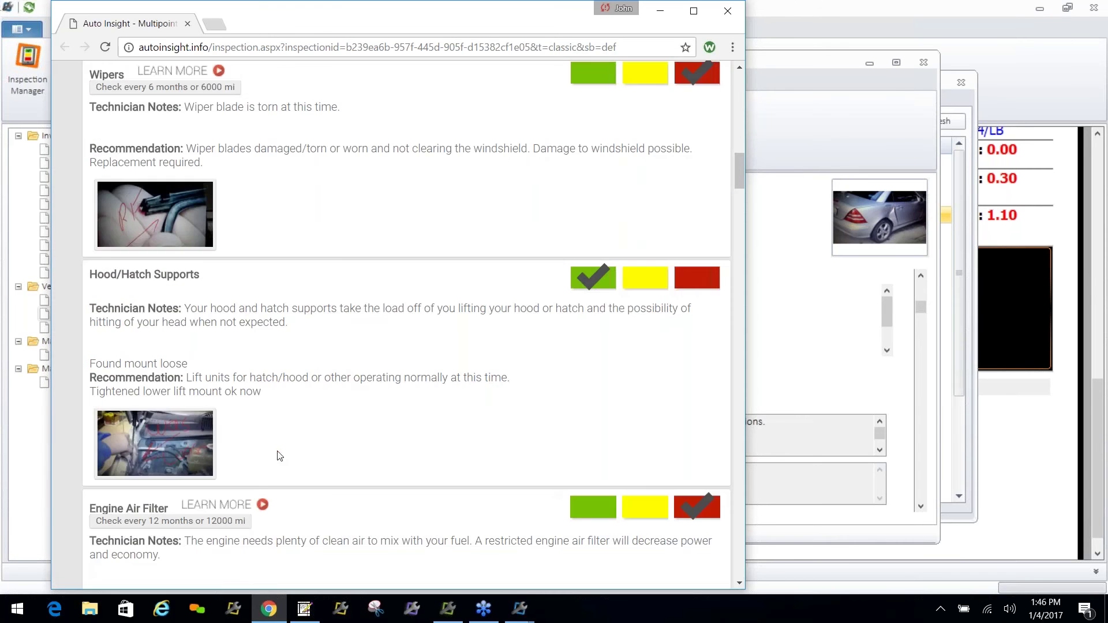
View the enlarged Hood/Hatch Supports, Engine Air Filter, Cabin Air Filter and Battery/Cables photos in the web inspection report
left_click(139, 445)
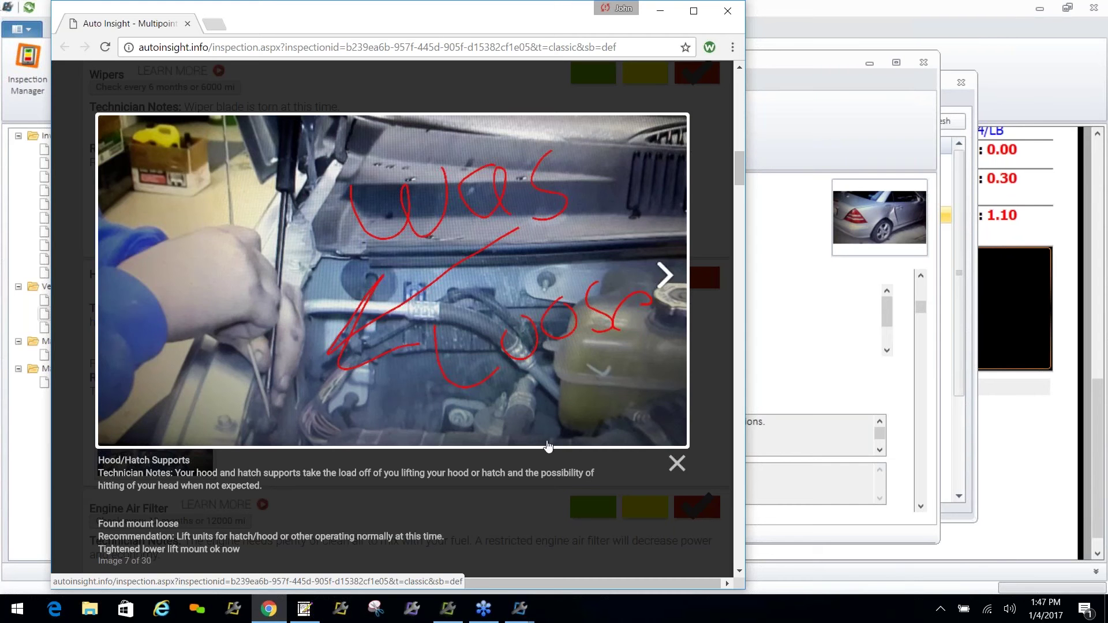
left_click(675, 464)
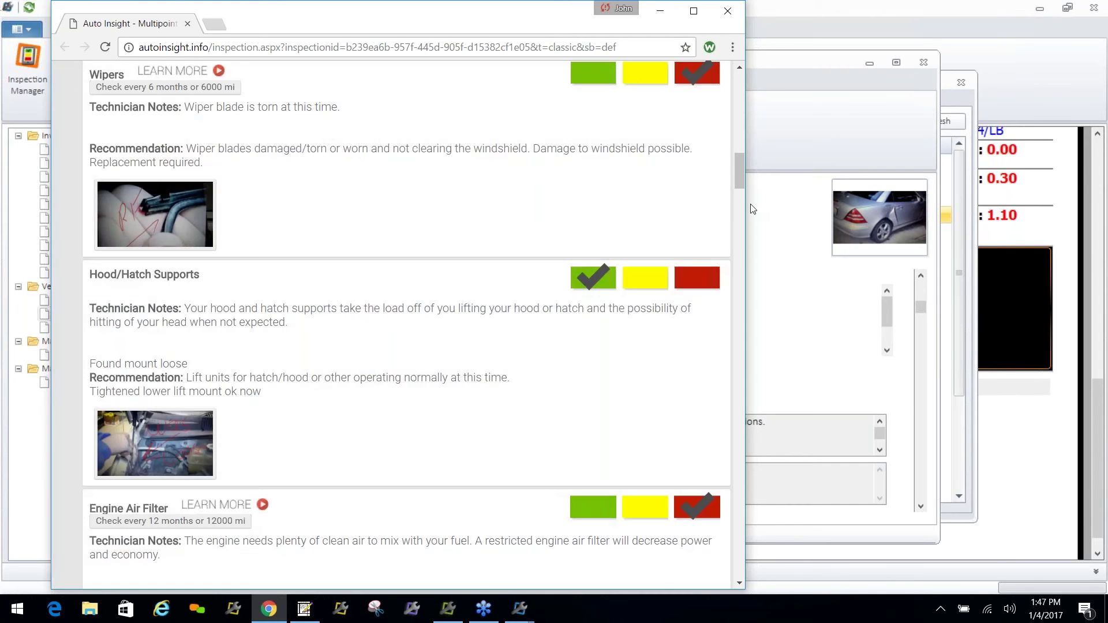
scroll(741, 179, "down", 9)
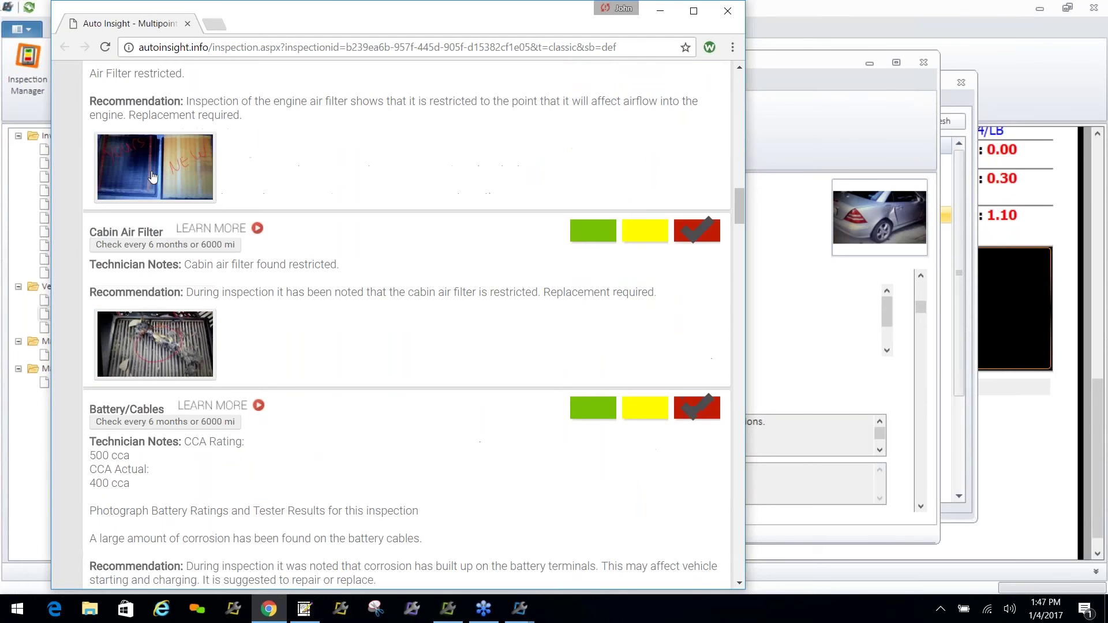
left_click(156, 168)
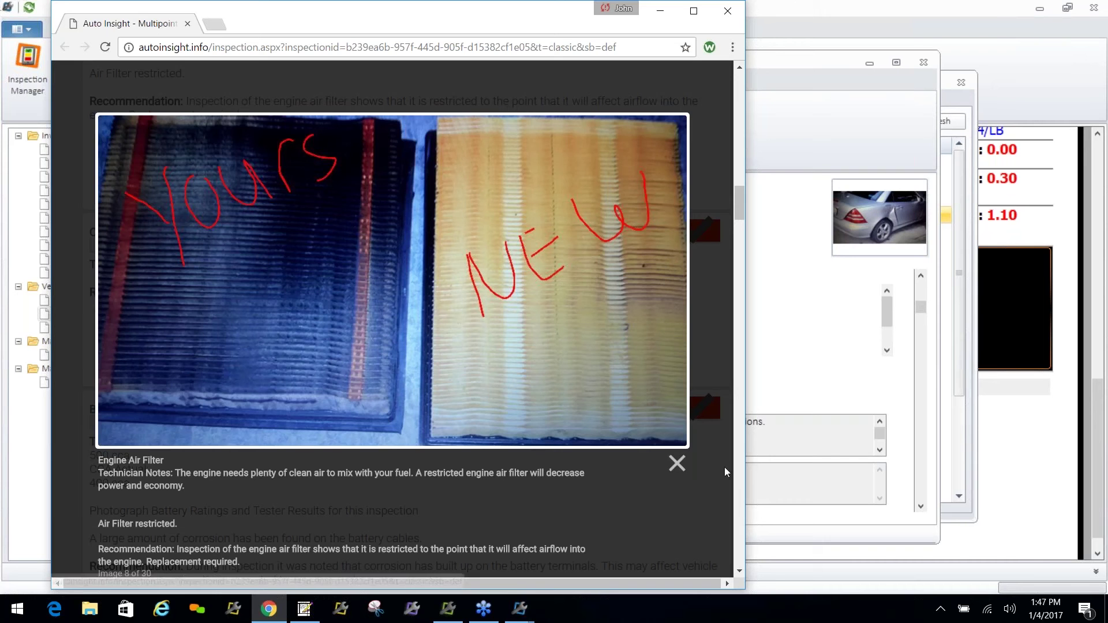
left_click(681, 468)
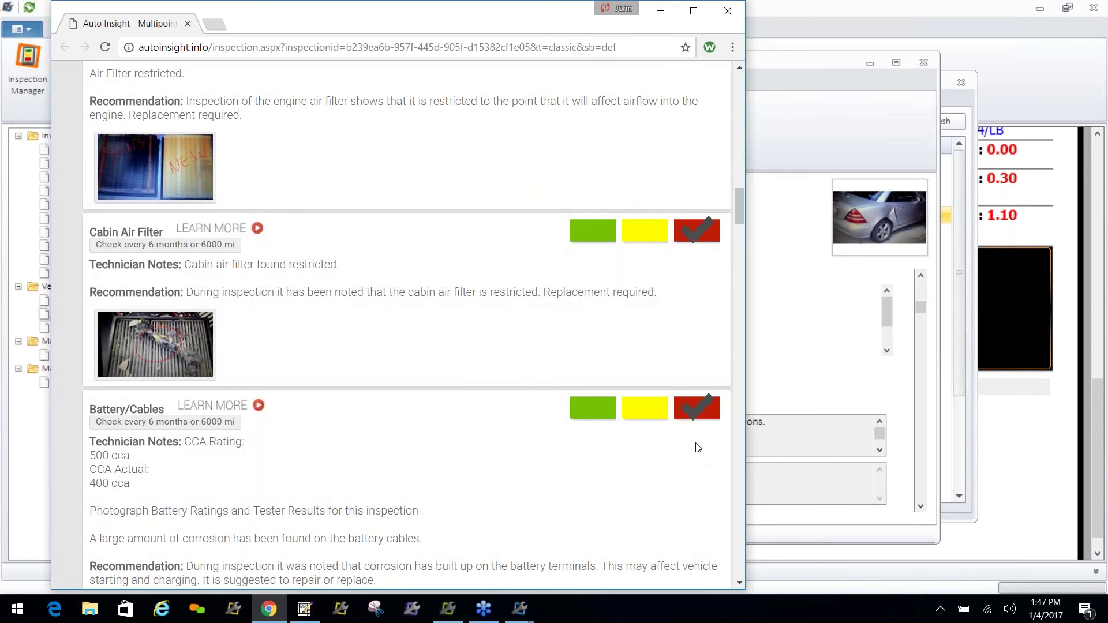
left_click(173, 349)
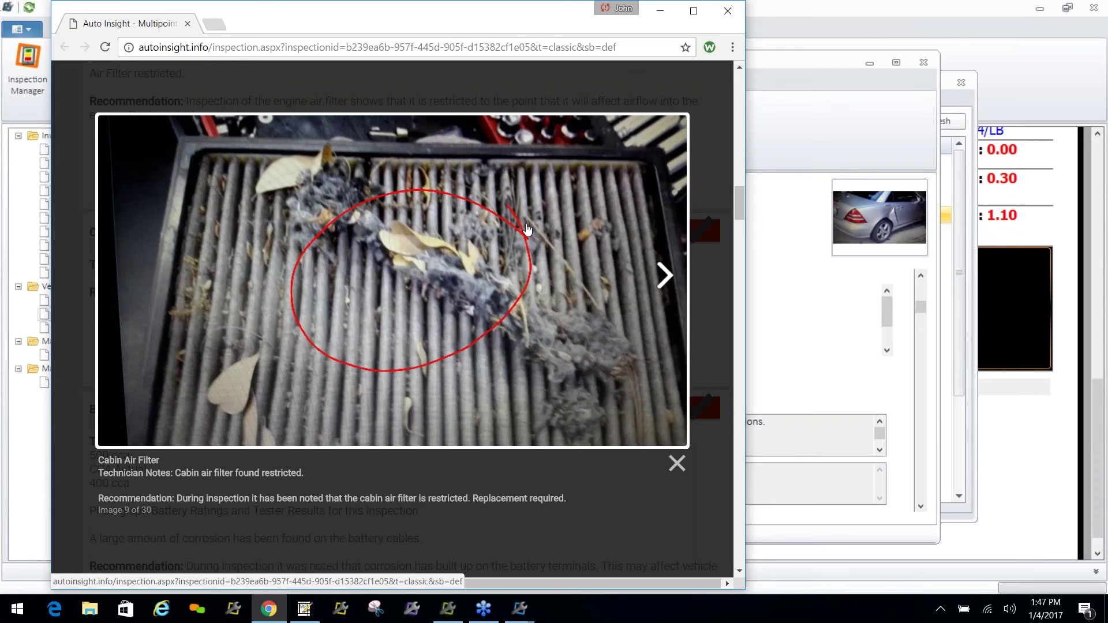
left_click(667, 274)
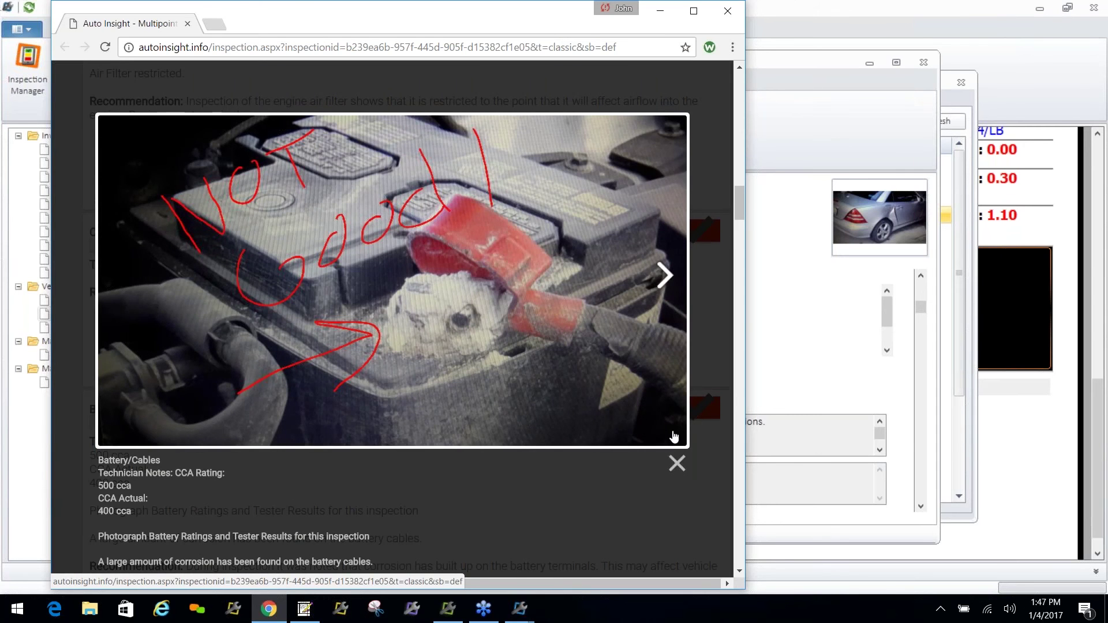
View the enlarged Window Washer Fluid photo in the web inspection report, and close the report
left_click(677, 464)
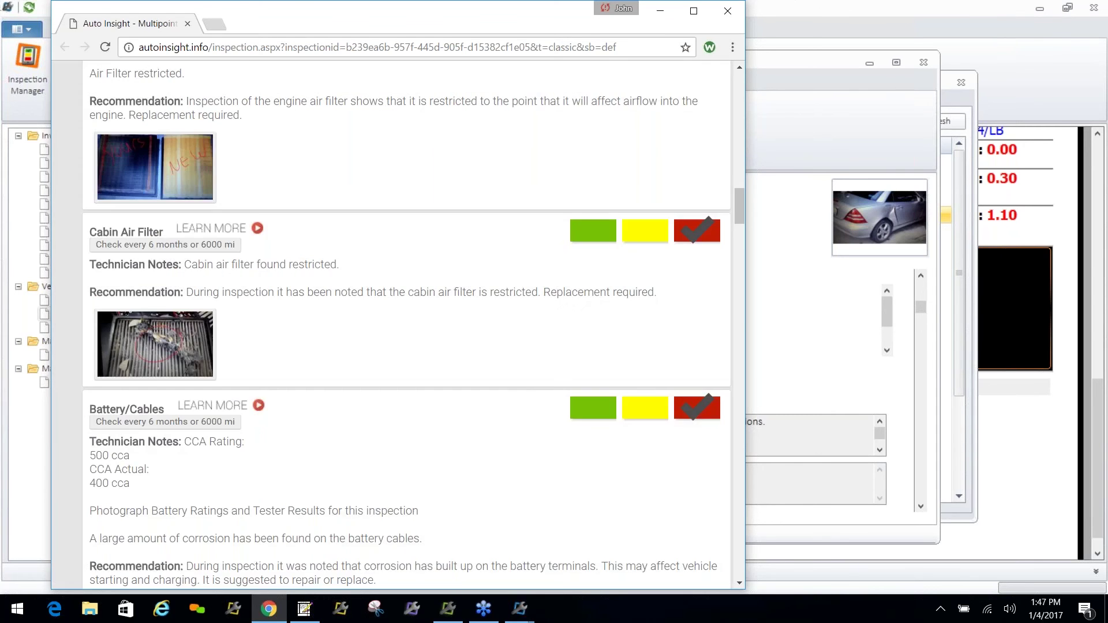
left_click_drag(742, 210, 735, 268)
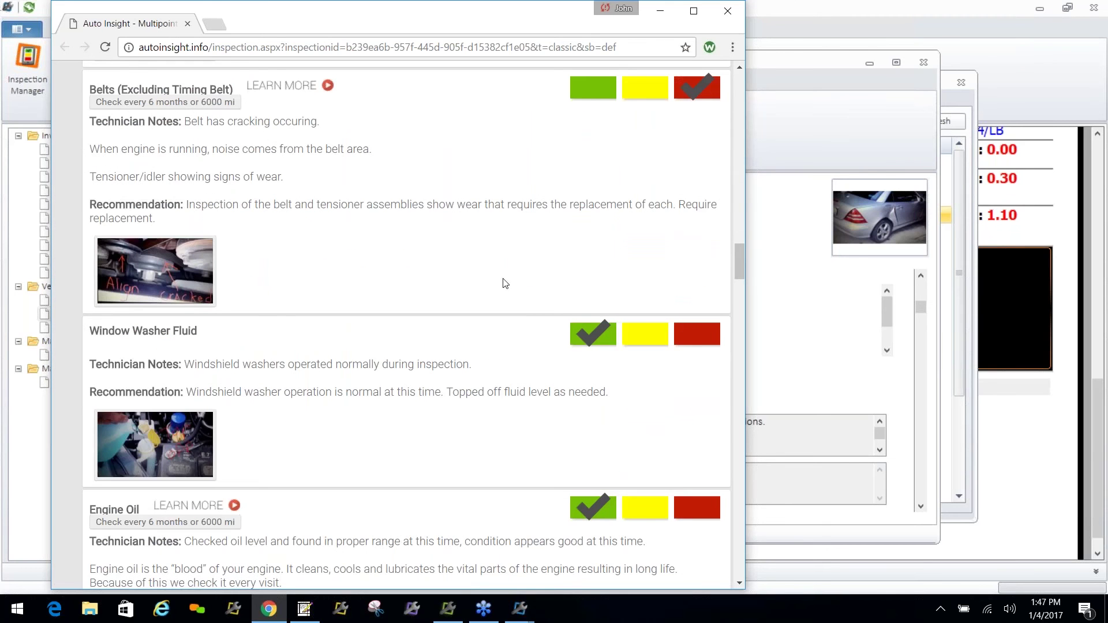
left_click(162, 441)
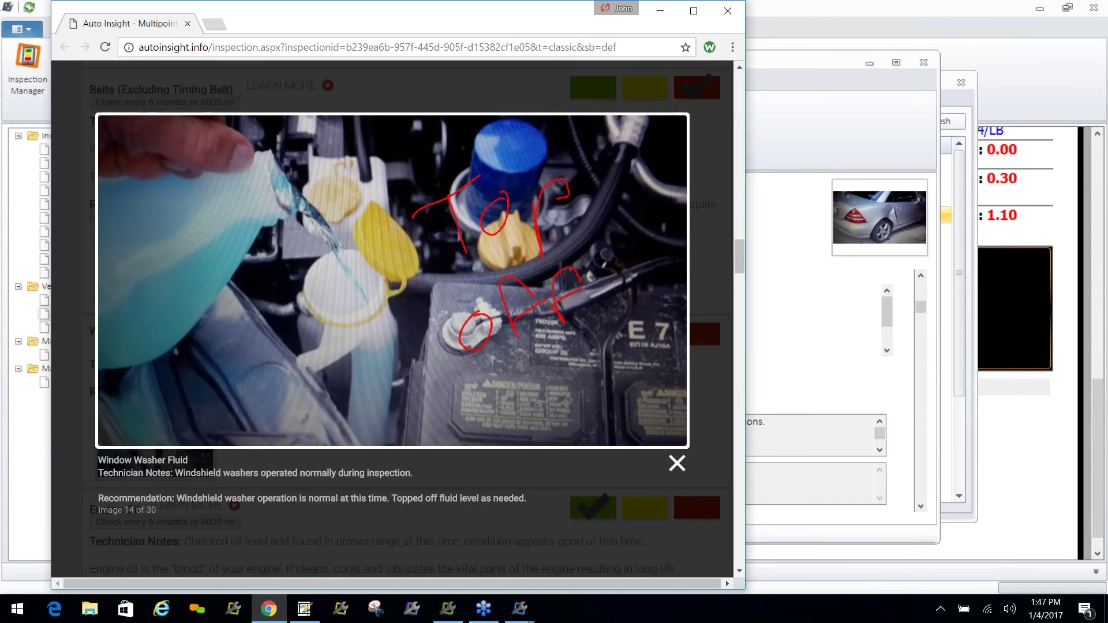
left_click(716, 389)
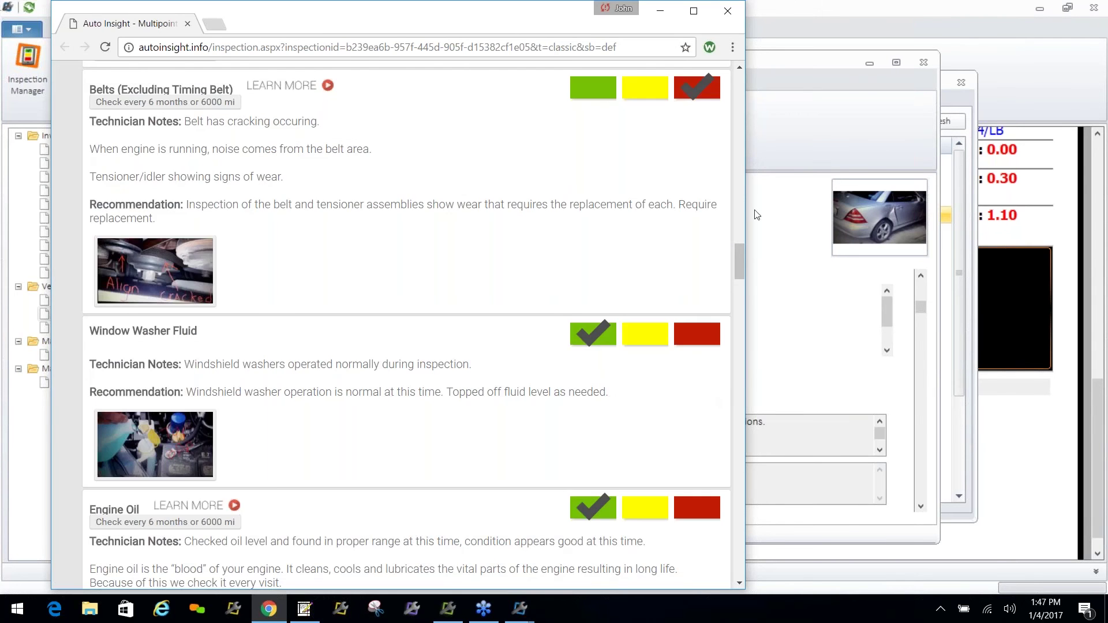
left_click(726, 13)
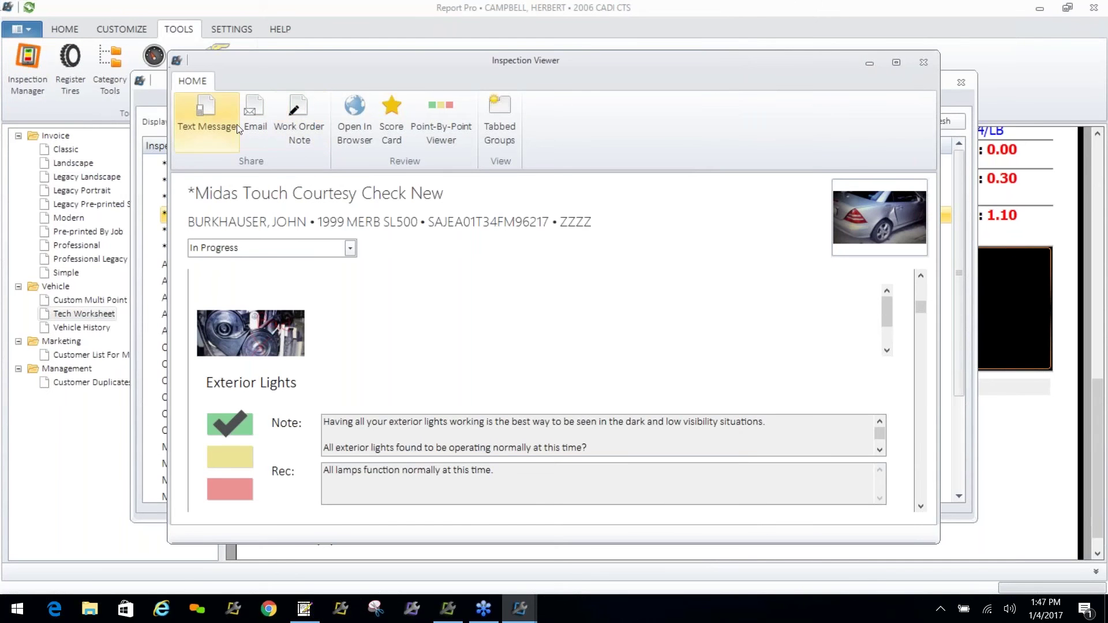
Review the customer text message prepared for the SL500 inspection, highlight its inspection link, and close the message without sending
left_click(213, 115)
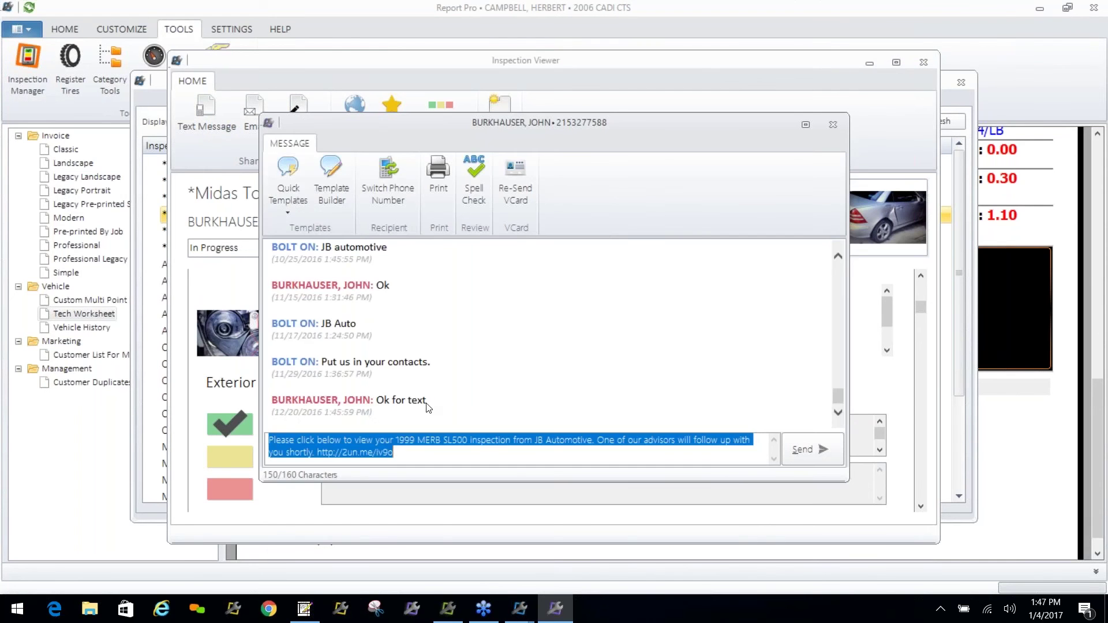
left_click(420, 448)
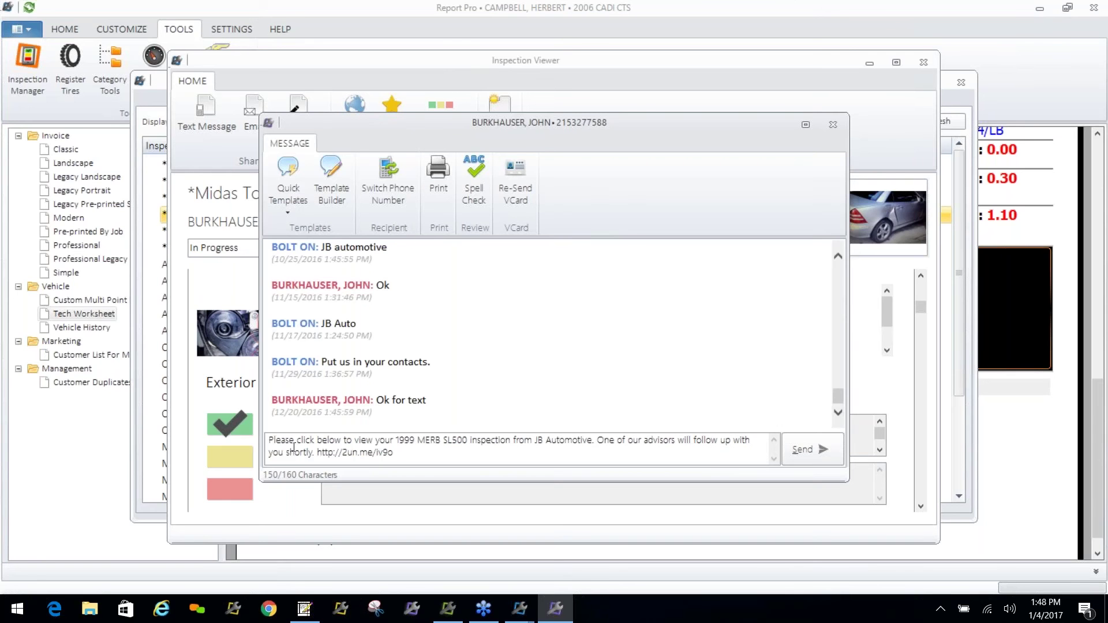
left_click_drag(394, 454, 319, 466)
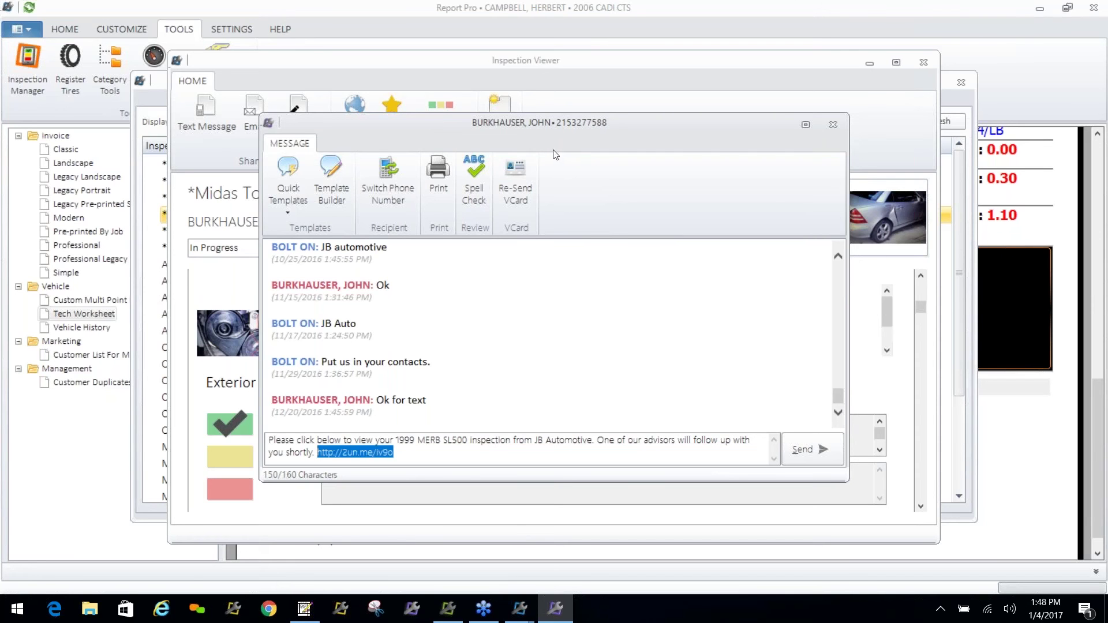
left_click(839, 126)
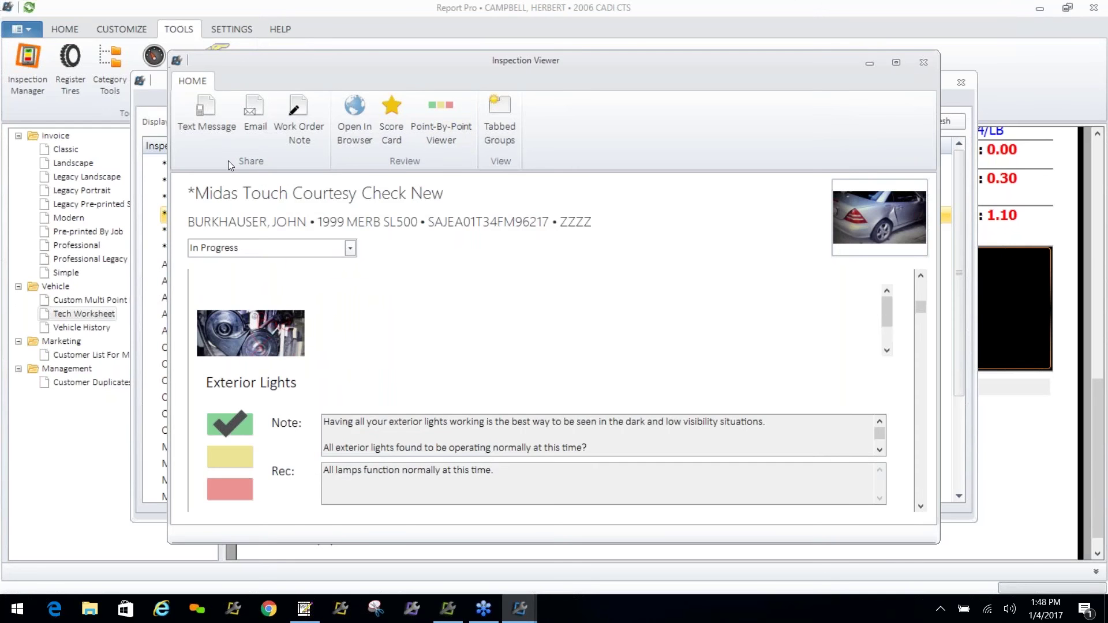
View the prepared inspection email, discard it unsent, and close the SL500's inspection and the Inspection Manager
left_click(251, 124)
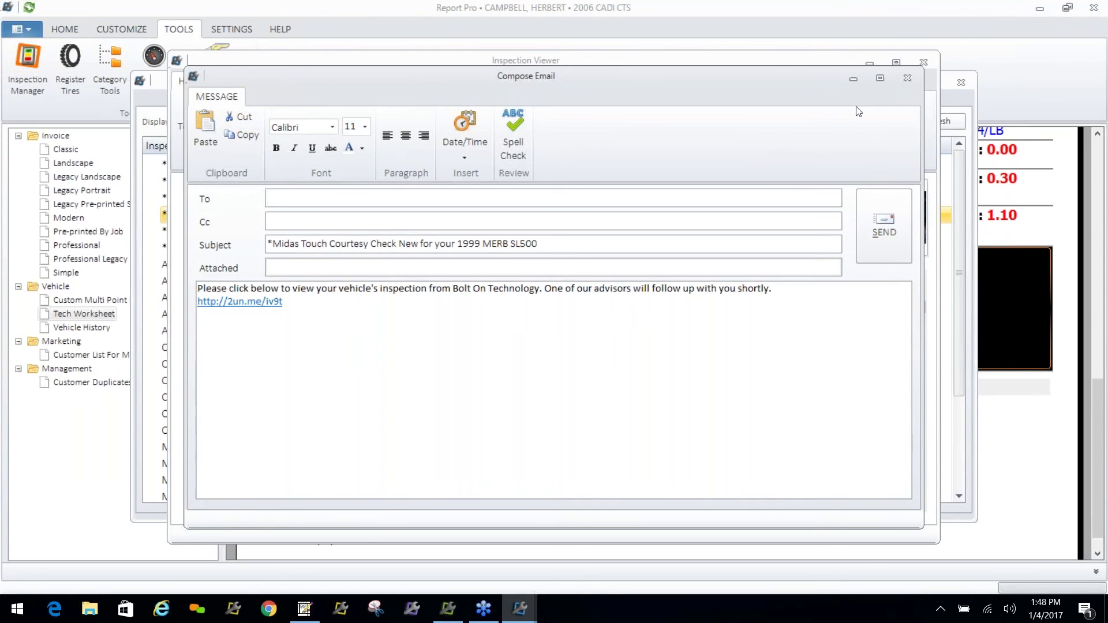
left_click(905, 79)
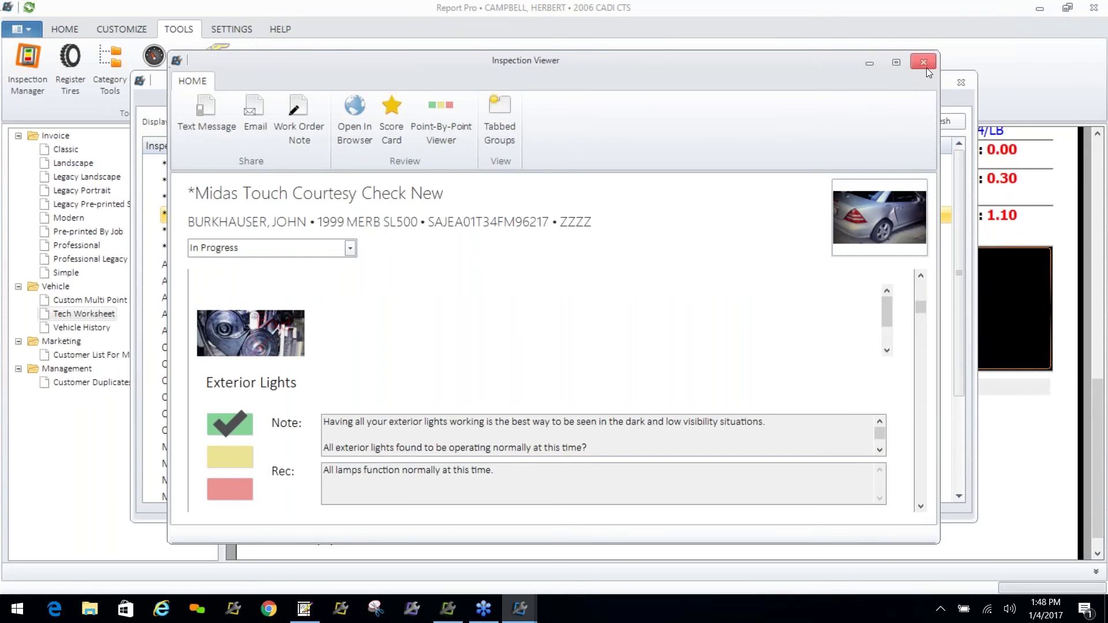
left_click(924, 63)
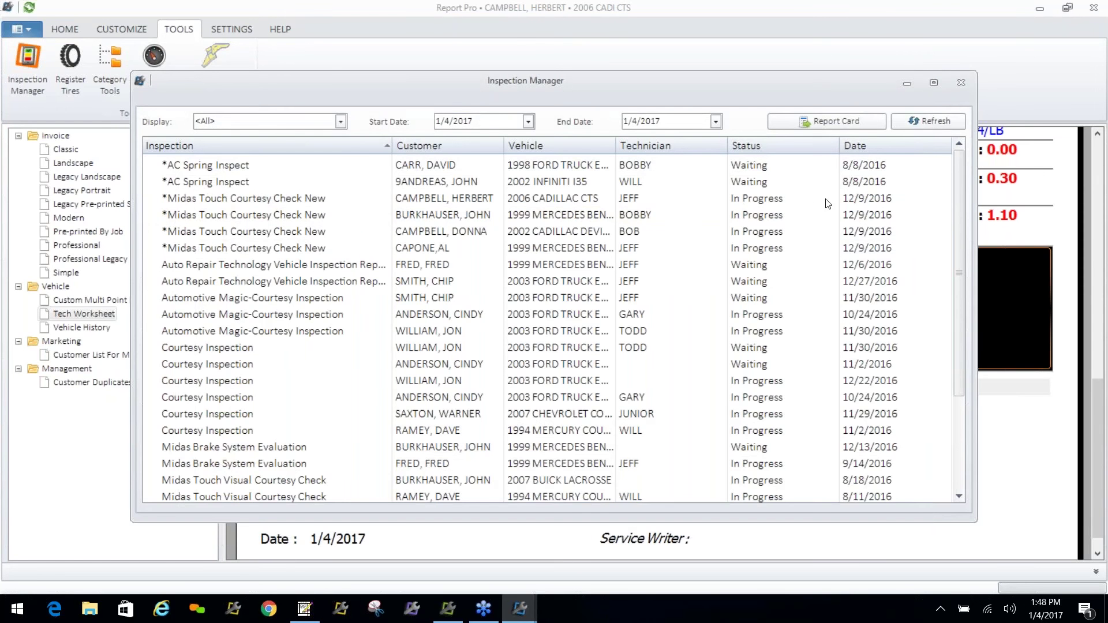
left_click(961, 82)
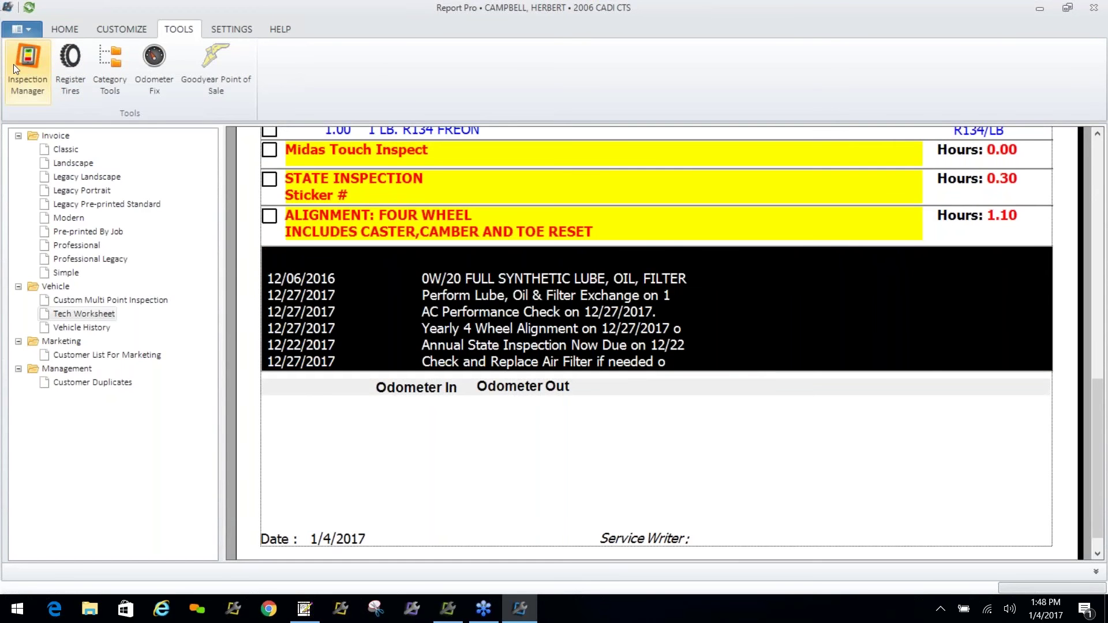
Open tire registration, load the Federal registration form, and review its customer, tire and dealer information sections
left_click(67, 67)
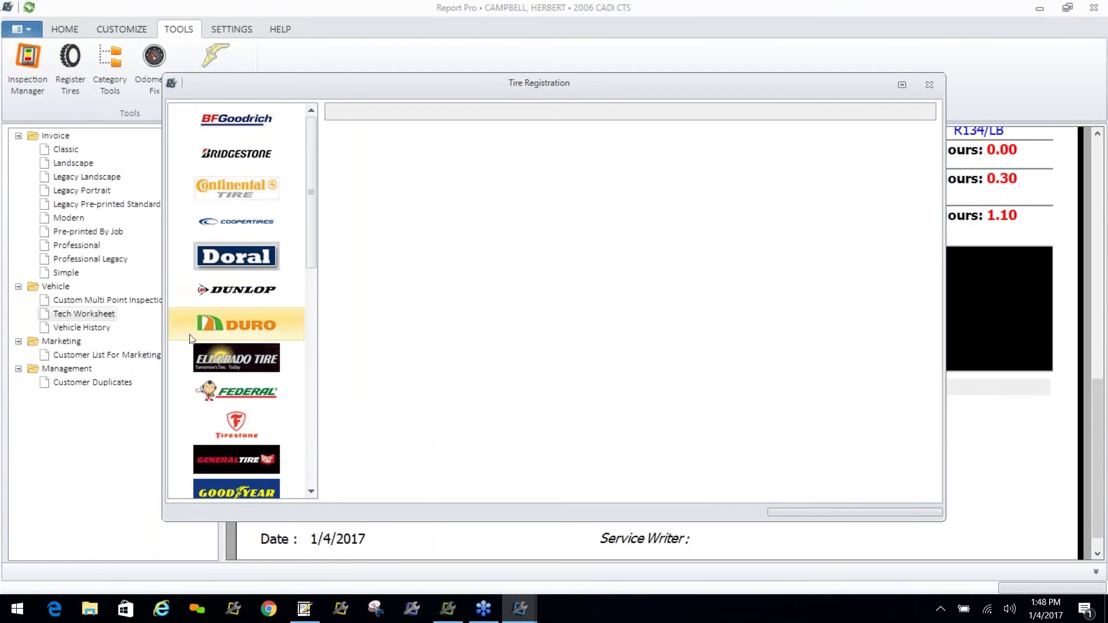
left_click(311, 615)
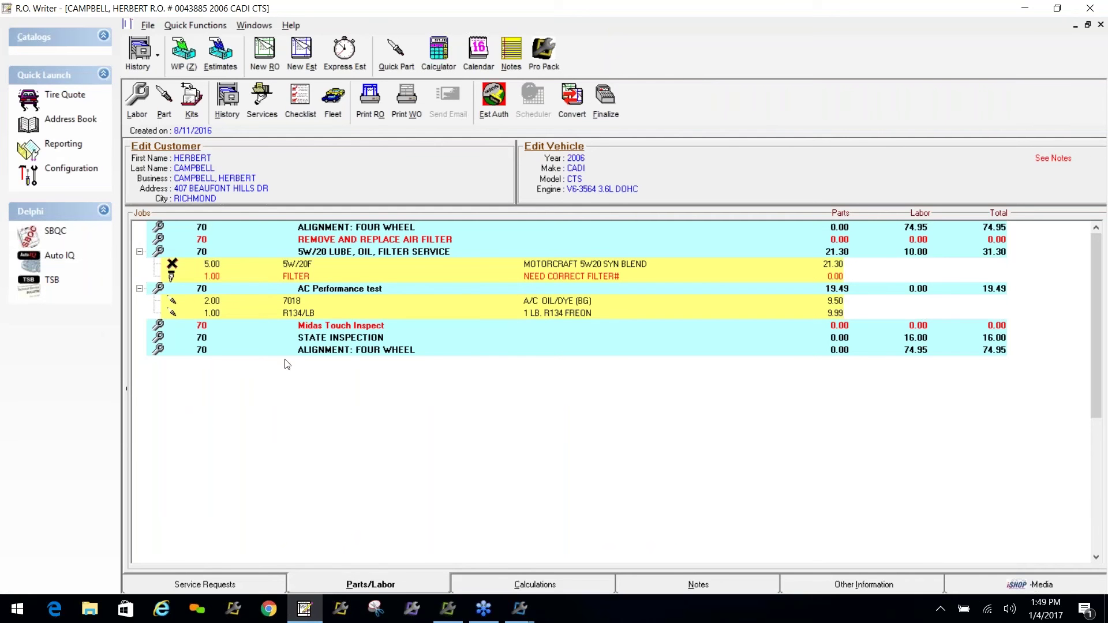
left_click(522, 611)
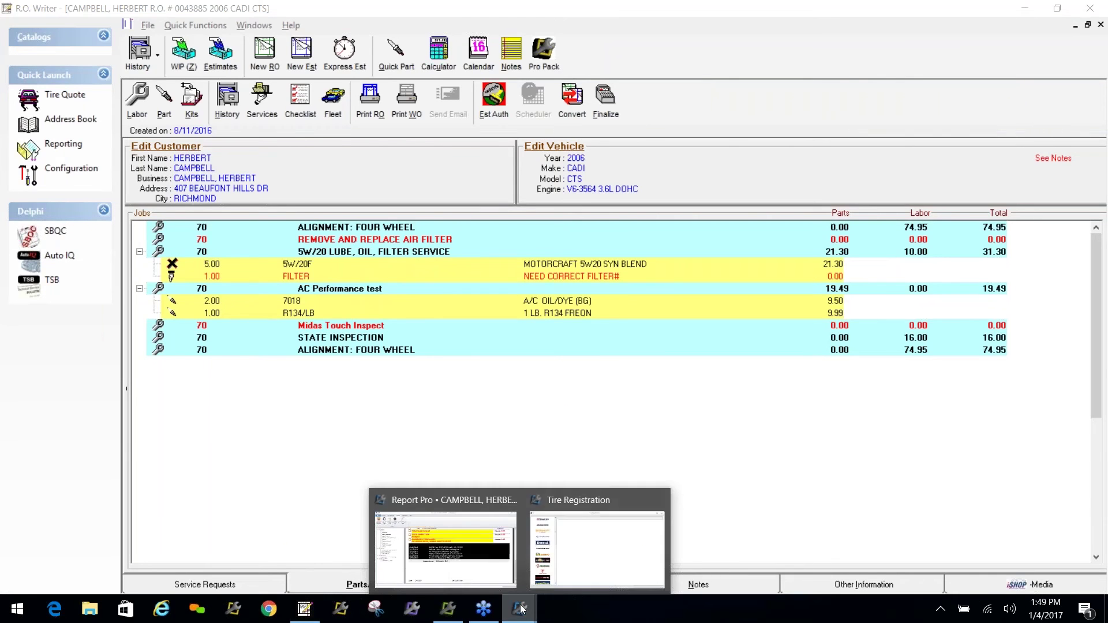
left_click(574, 565)
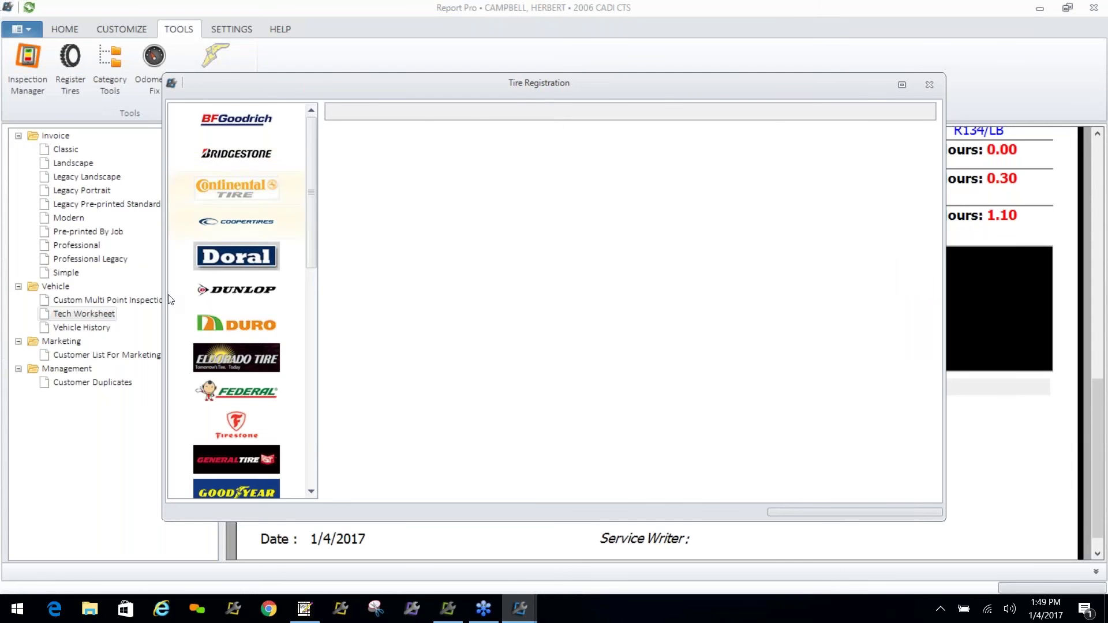
left_click(258, 396)
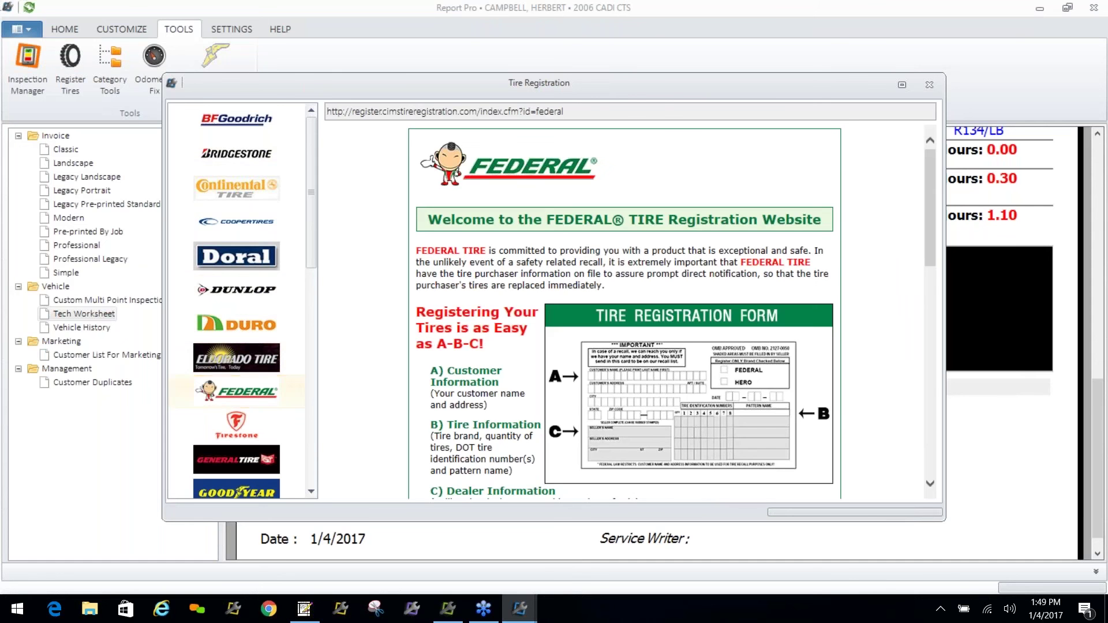
left_click_drag(929, 175, 960, 293)
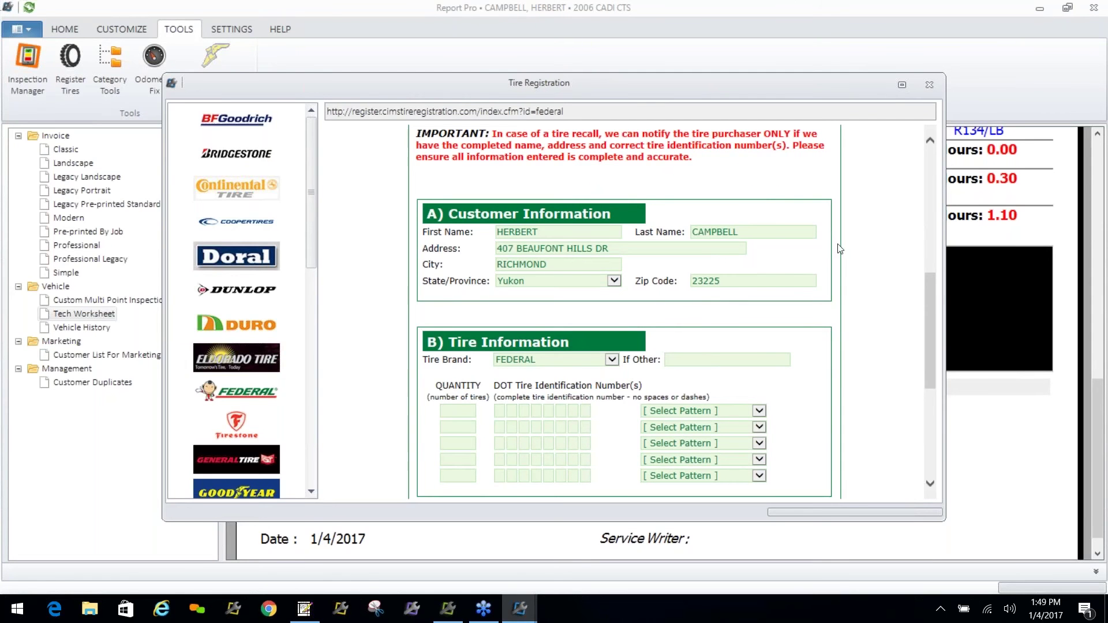
scroll(933, 298, "down", 5)
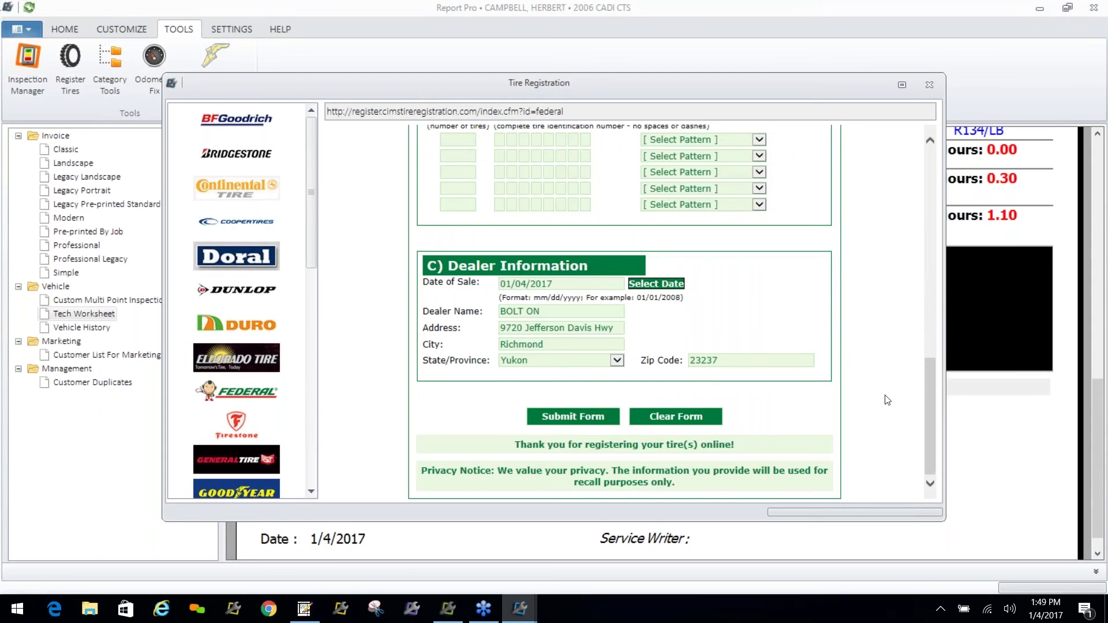
Enter quantity 4, DOT number 11111111 and pattern DYANSTORM A/T in the Federal form, and close the tire registration without submitting
left_click_drag(926, 389, 891, 348)
left_click(460, 285)
type("4")
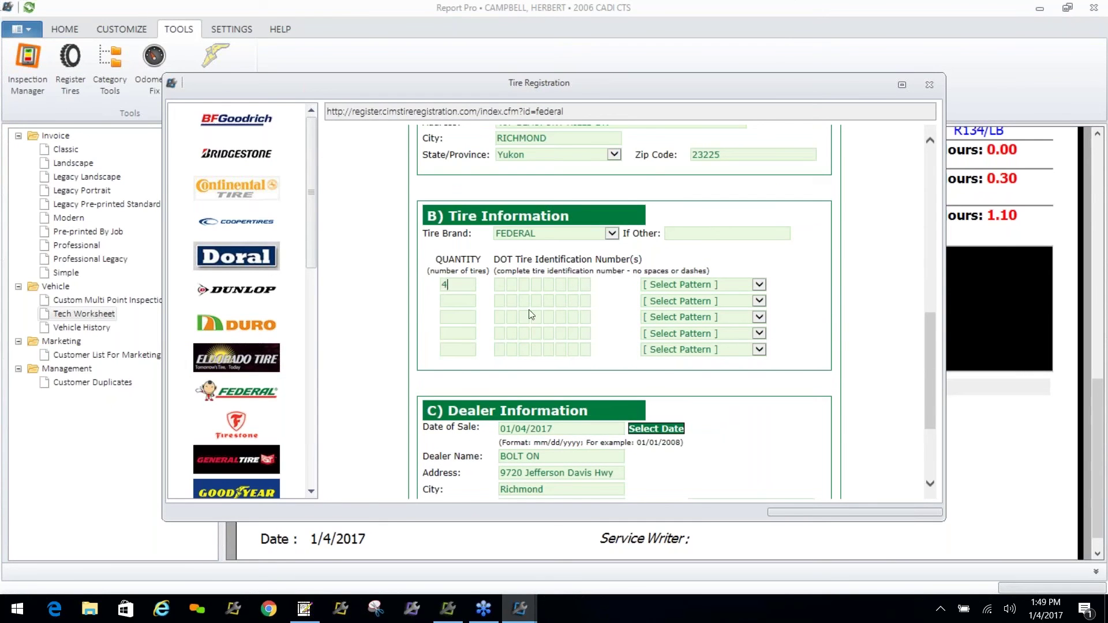
left_click(503, 285)
type("11111111")
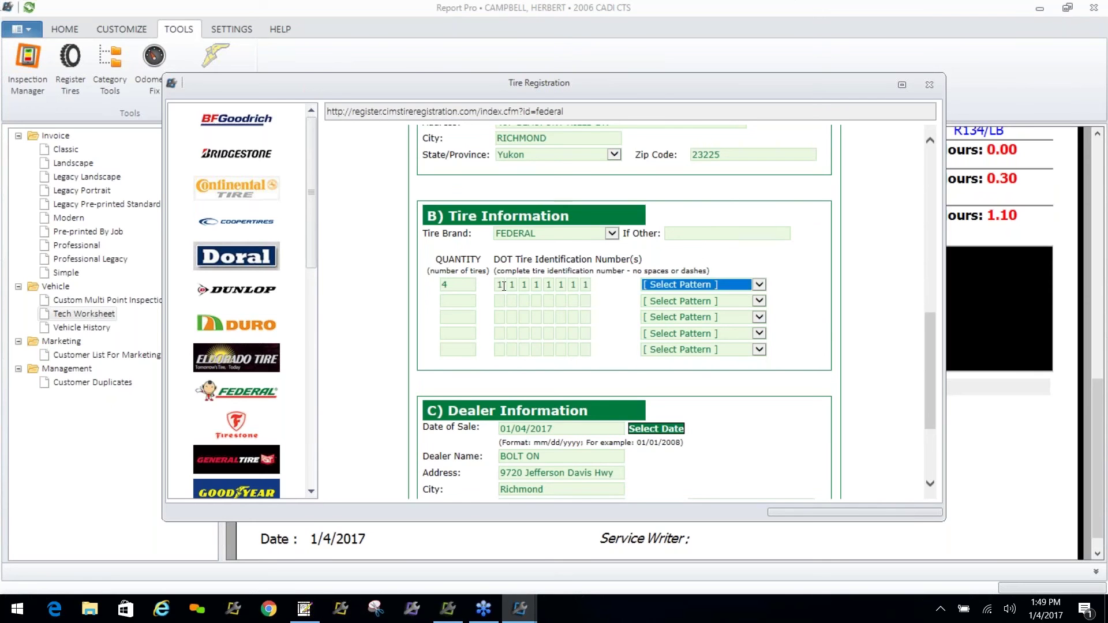
left_click(759, 284)
left_click(704, 358)
left_click_drag(929, 352, 942, 419)
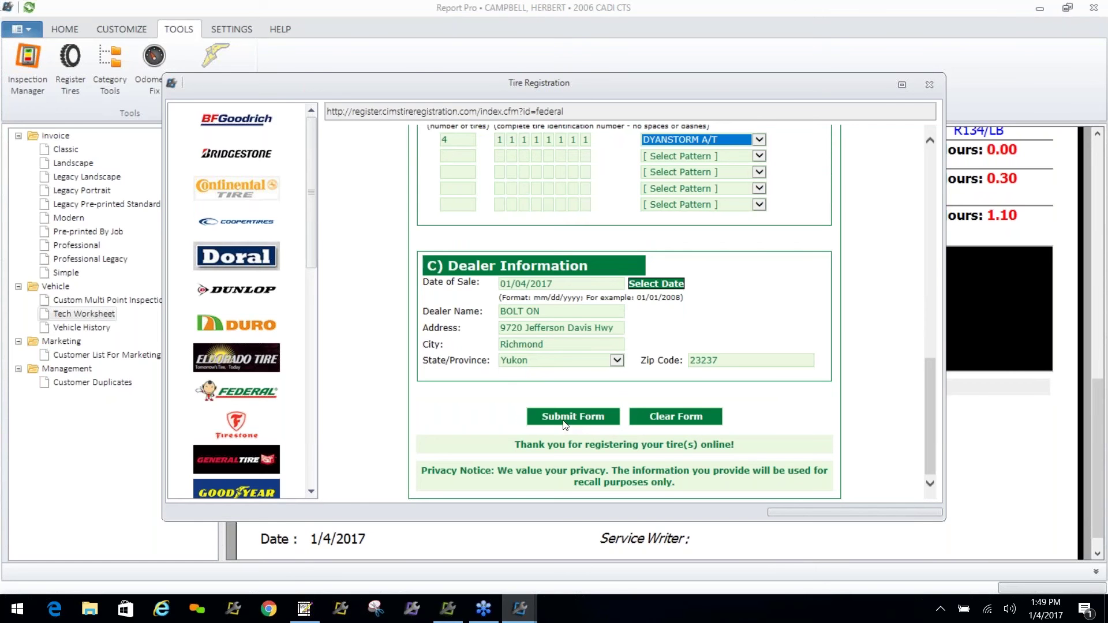
left_click_drag(312, 255, 340, 152)
left_click(927, 85)
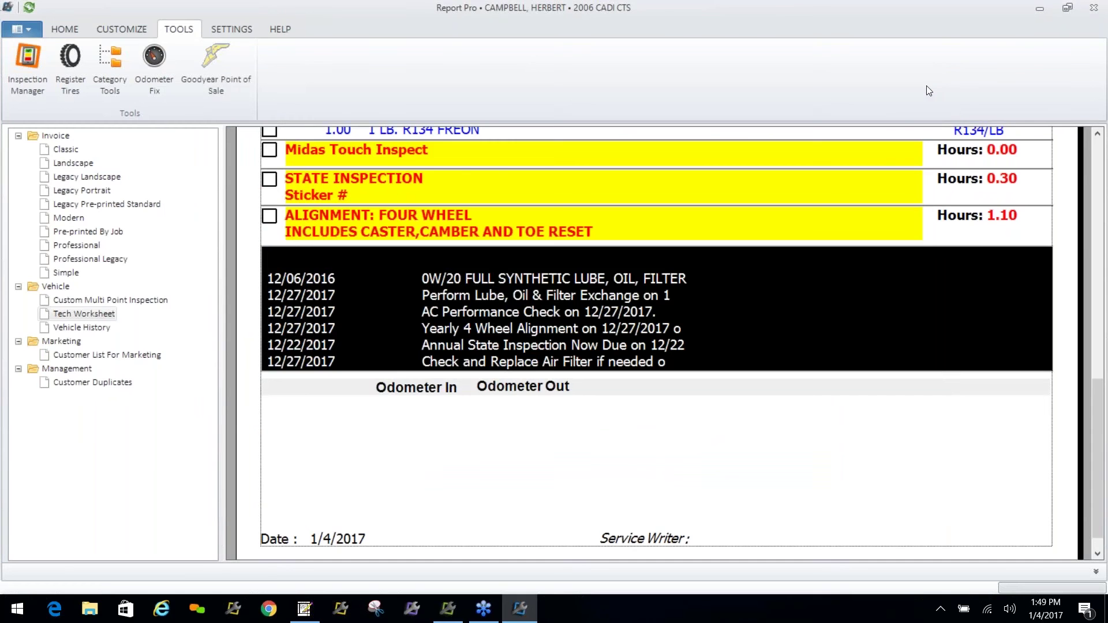
Open the category tools and review the categories available for unassigning, highlighting COMMENTS and MISCELLANEOUS in the list
left_click(106, 58)
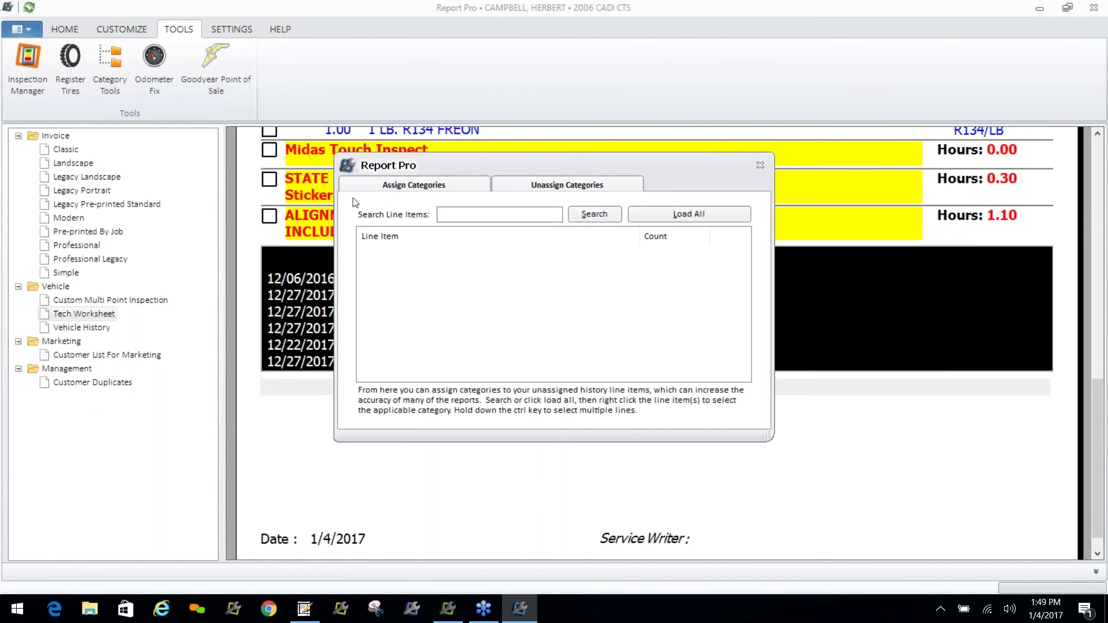
left_click(566, 181)
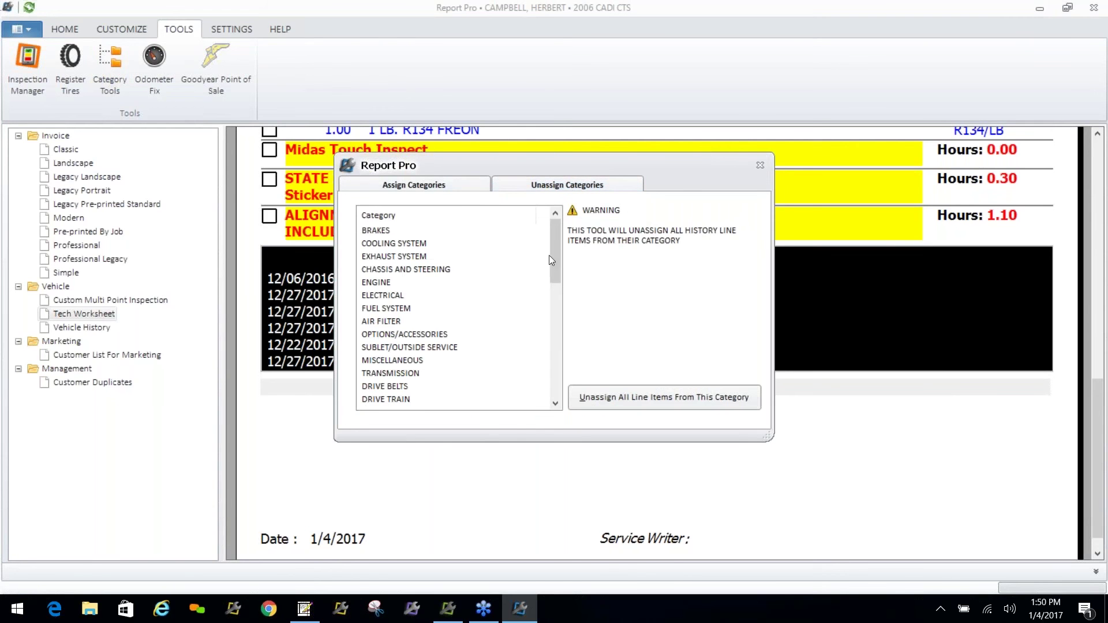
left_click_drag(553, 255, 559, 430)
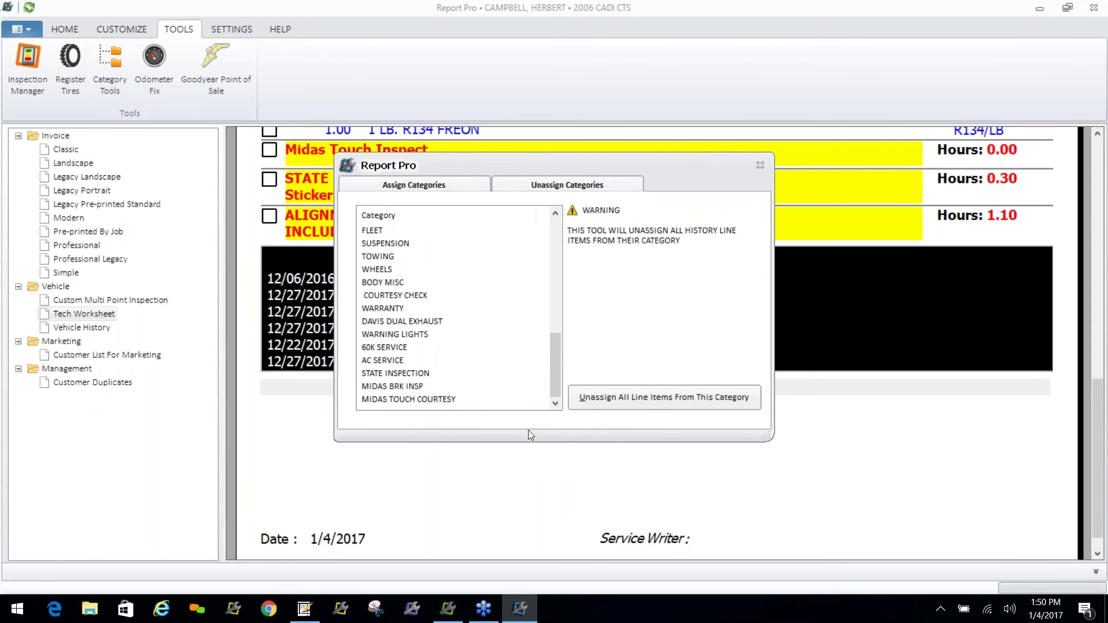
left_click_drag(553, 386, 569, 340)
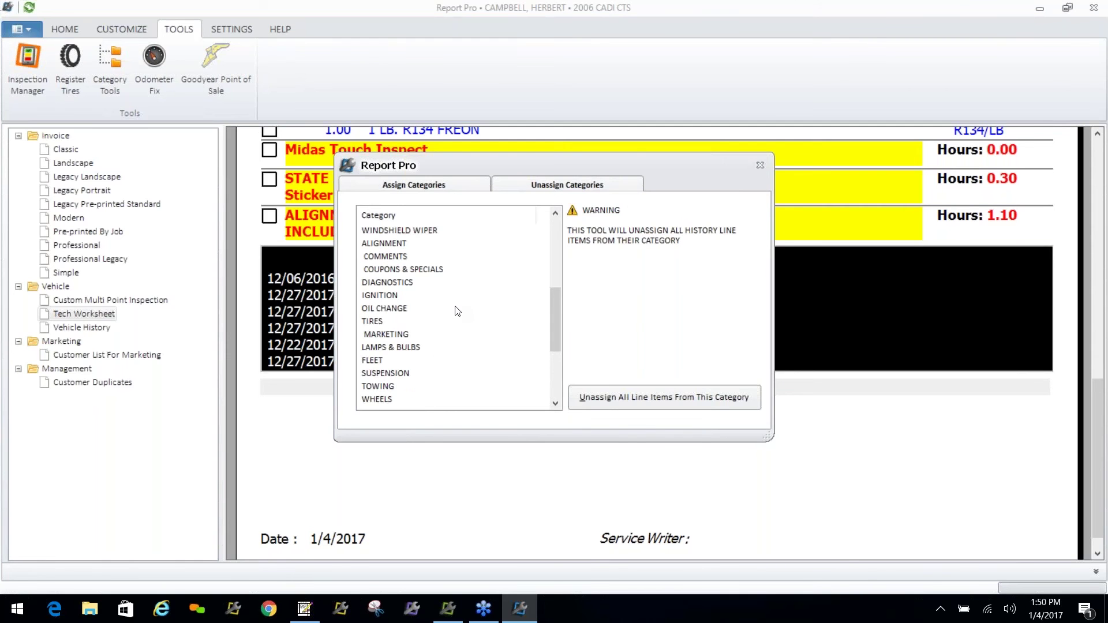
left_click(395, 257)
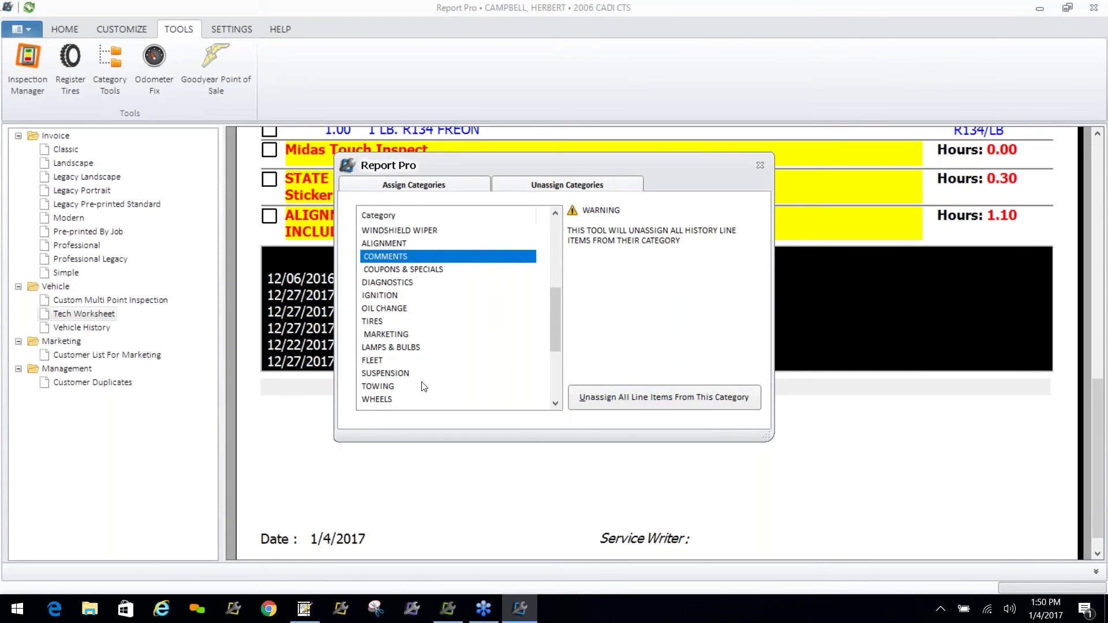
left_click_drag(556, 330, 564, 256)
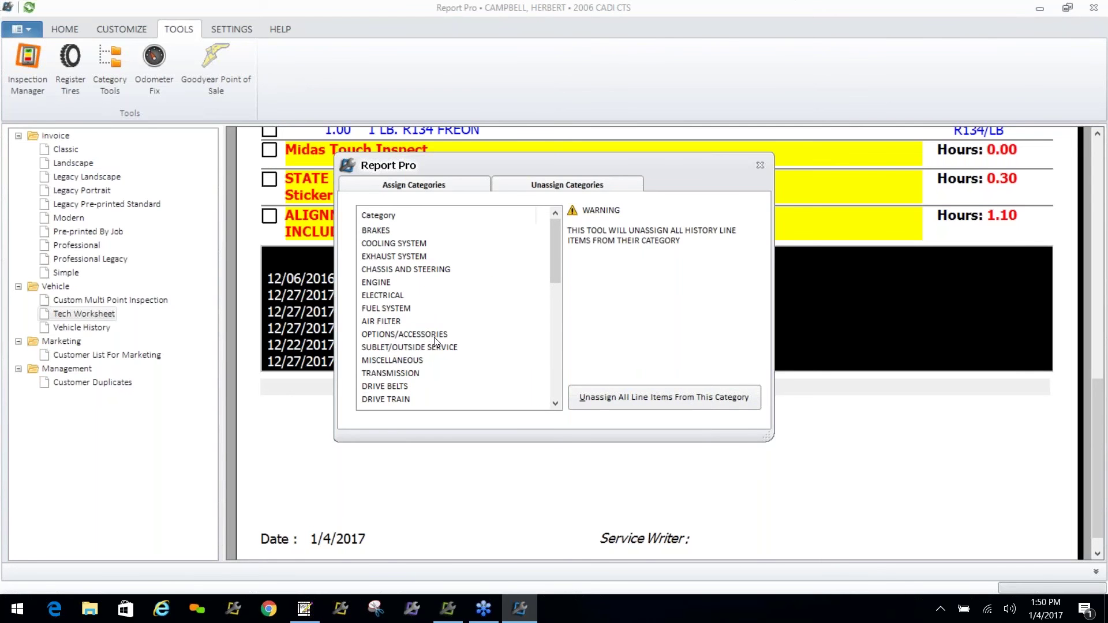
left_click(413, 360)
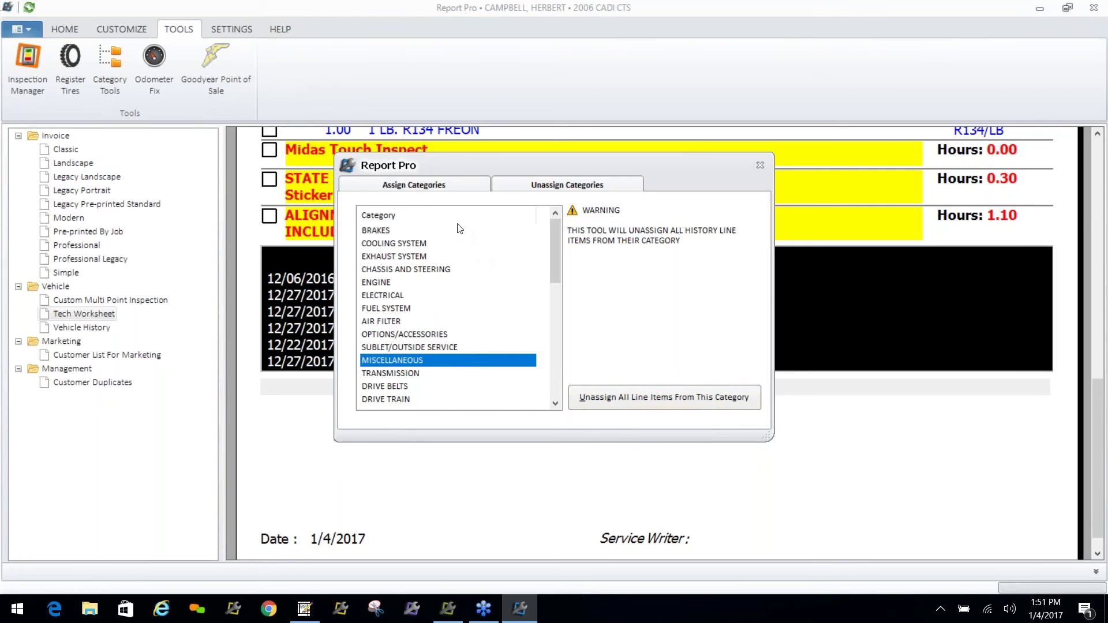
Search the unassigned history line items for "oil" in the category assignment tool and look through the matches
left_click(443, 186)
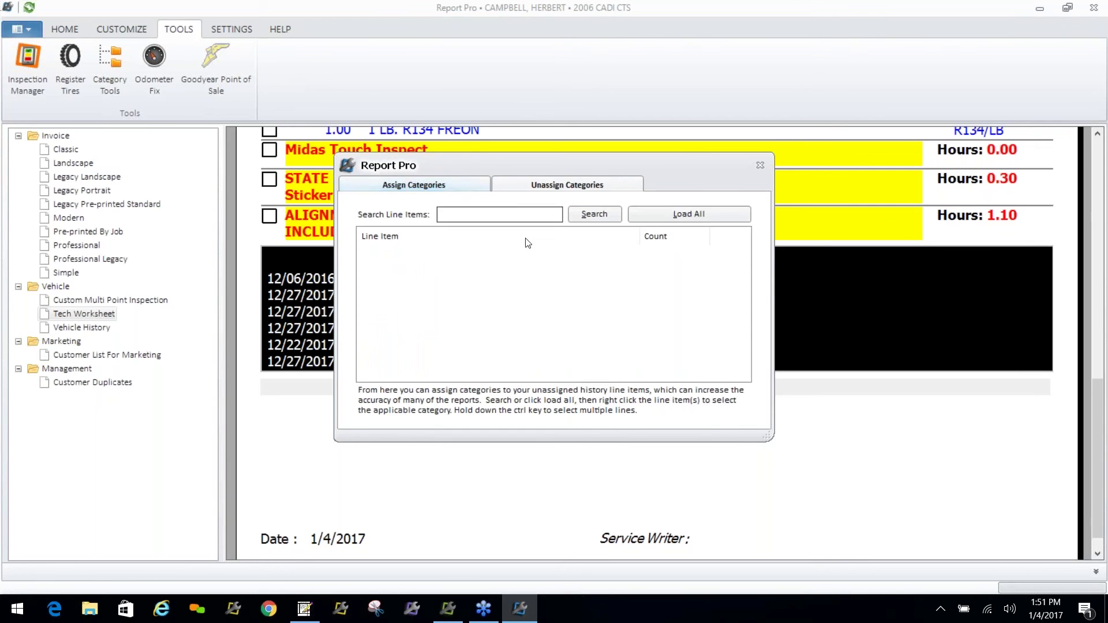
left_click(523, 214)
type("oil")
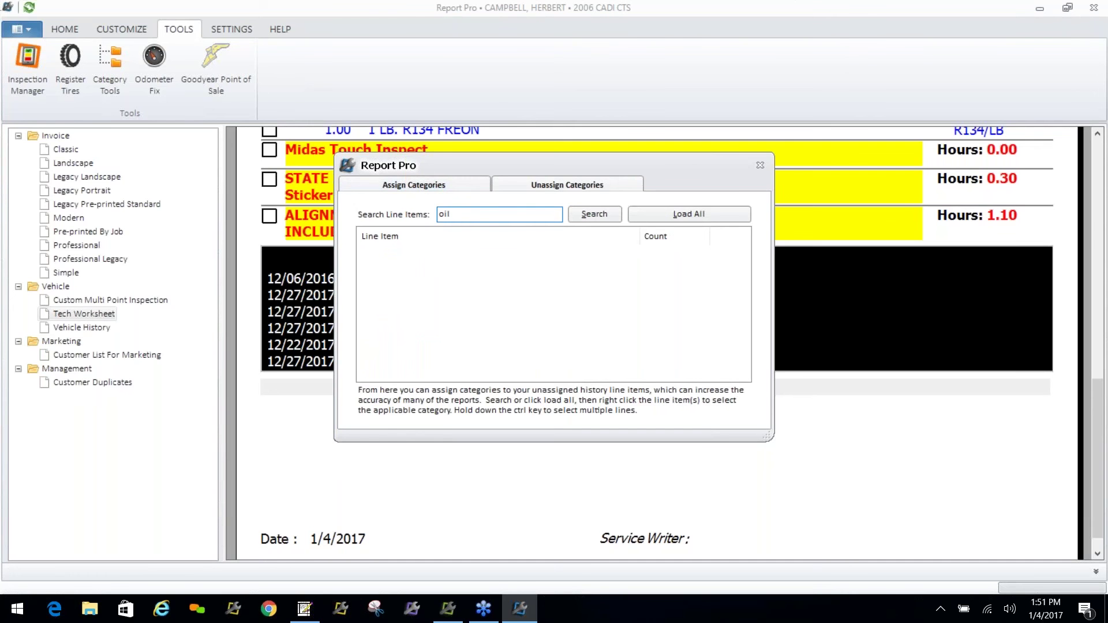
key("Return")
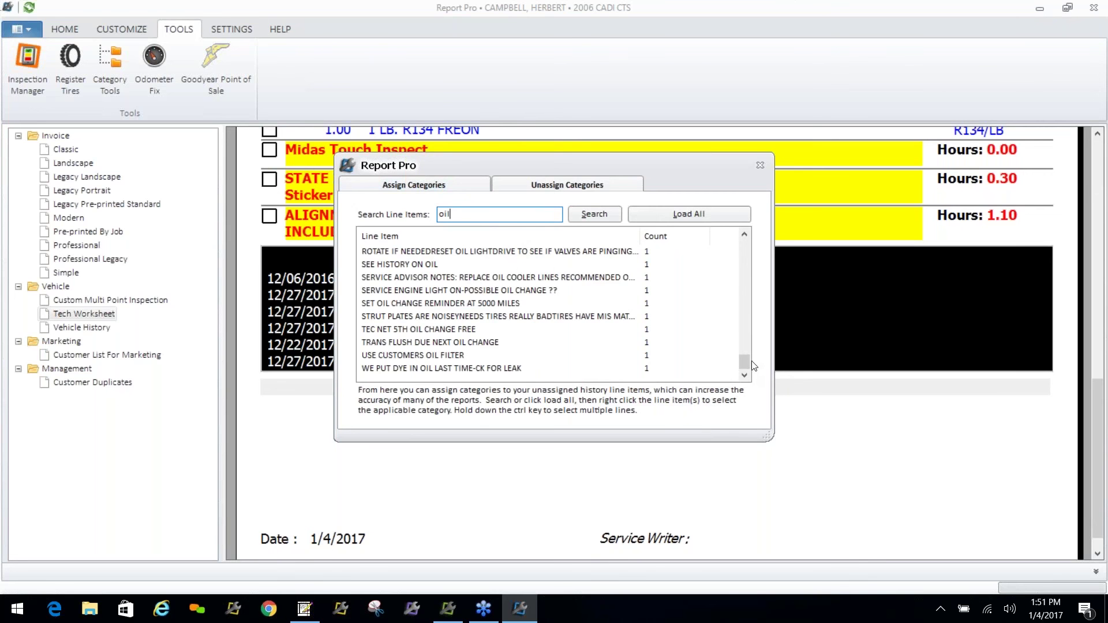
left_click_drag(744, 361, 750, 234)
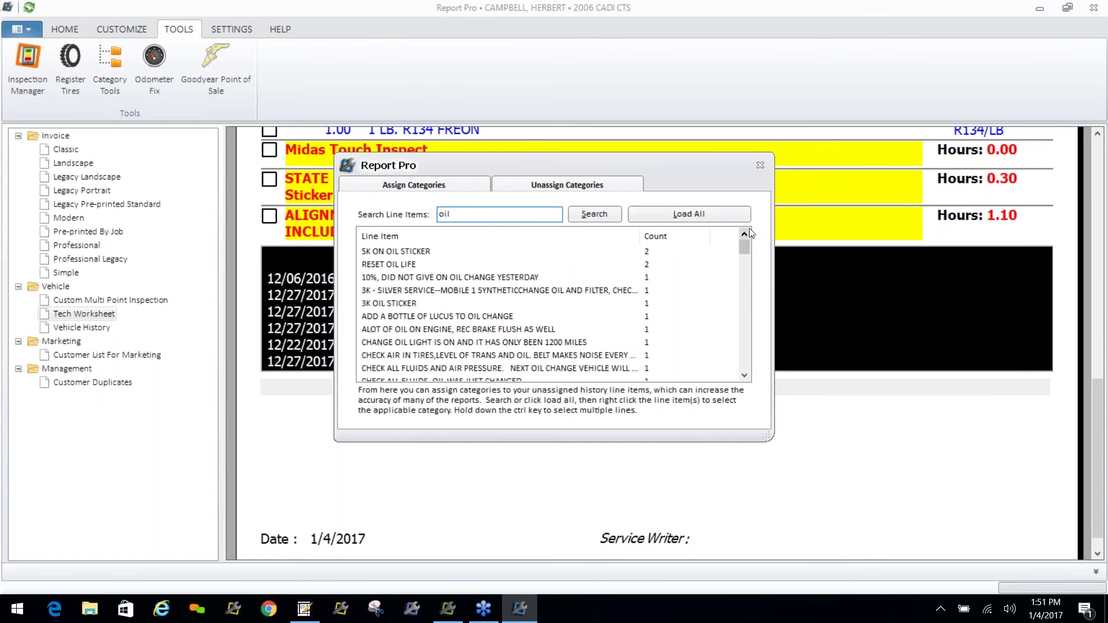
Assign the 3K OIL STICKER line item to the OIL CHANGE category and close the category tools
left_click(386, 302)
right_click(387, 301)
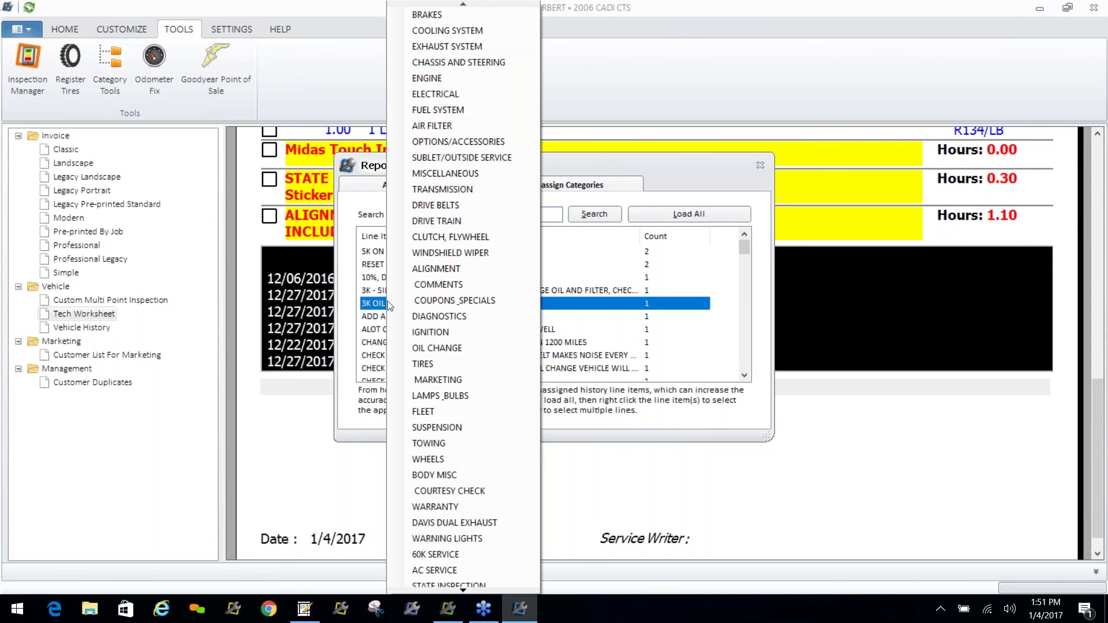
left_click(453, 348)
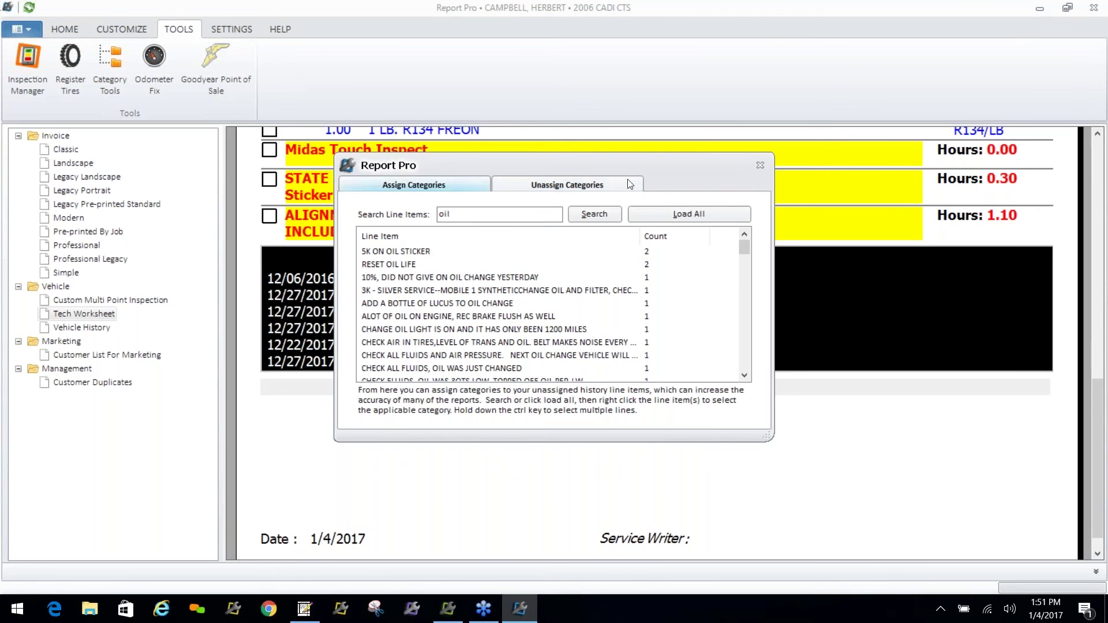
left_click(761, 164)
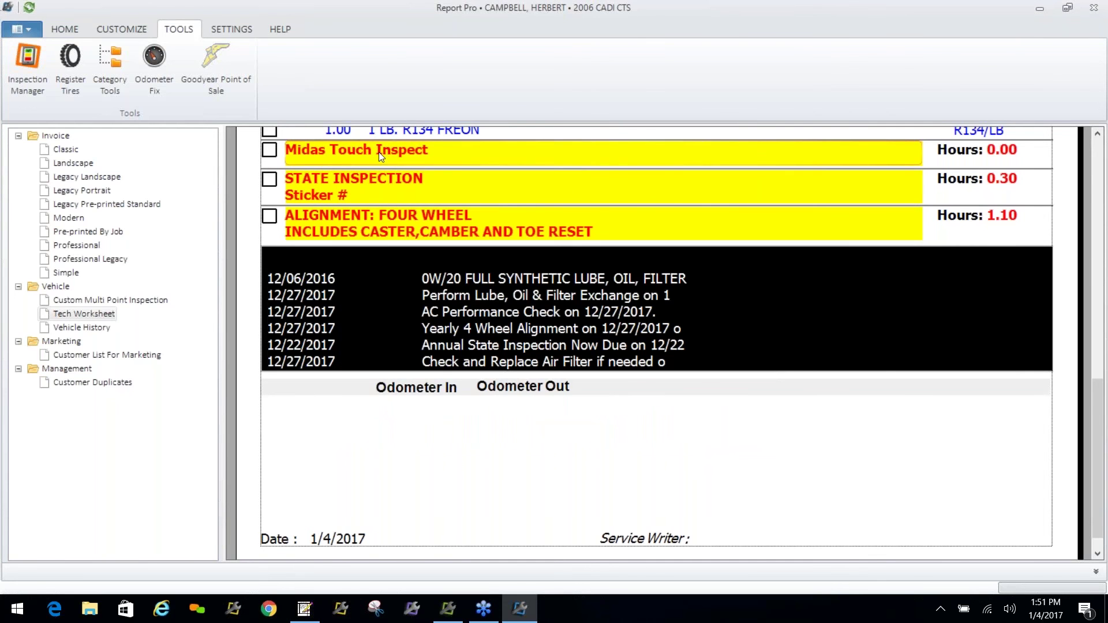
Correct the 2011-07-18 entry in the vehicle's odometer history by setting Odometer In to 92582, and close the odometer fix
left_click(154, 61)
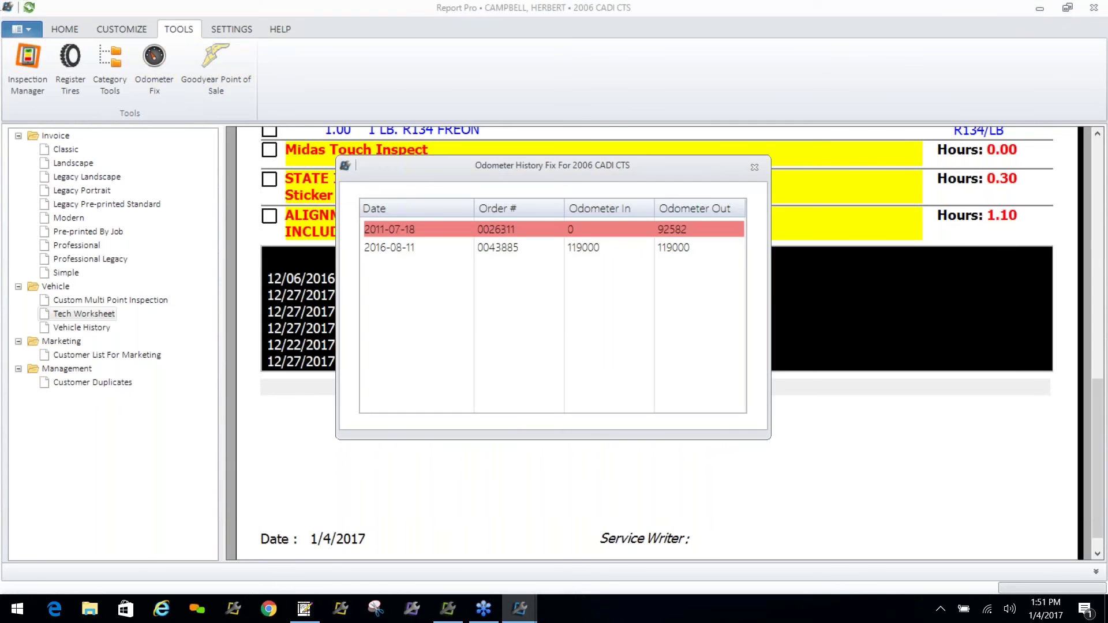
double_click(499, 229)
double_click(465, 294)
left_click(566, 350)
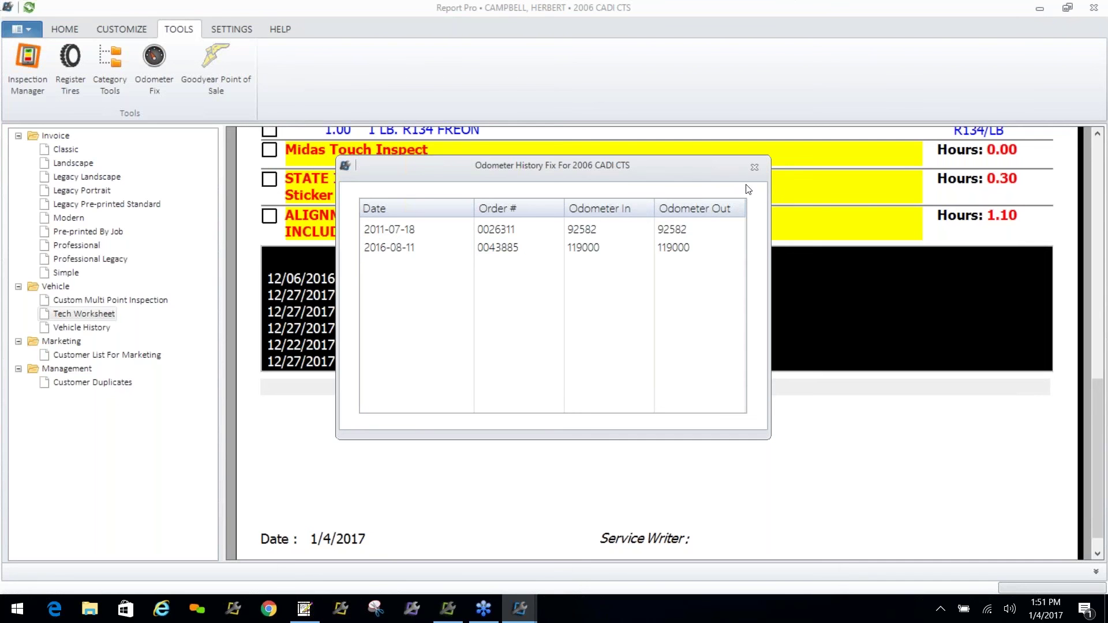
left_click(749, 166)
Open the general report settings and try out the Light and Dark themes, leaving Dark selected
left_click(219, 33)
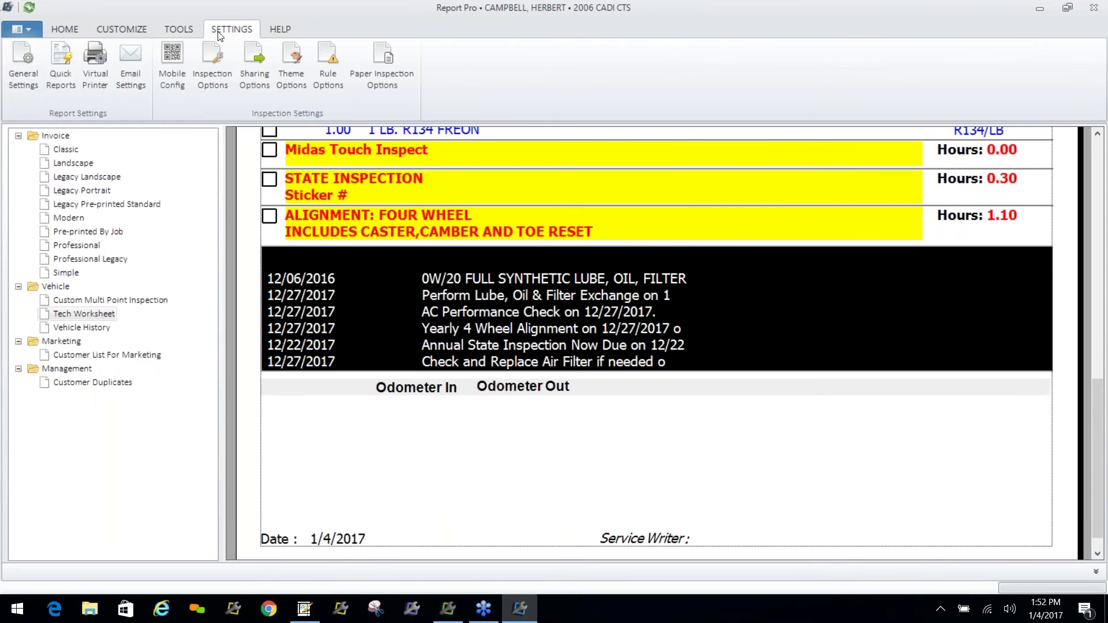
left_click(23, 58)
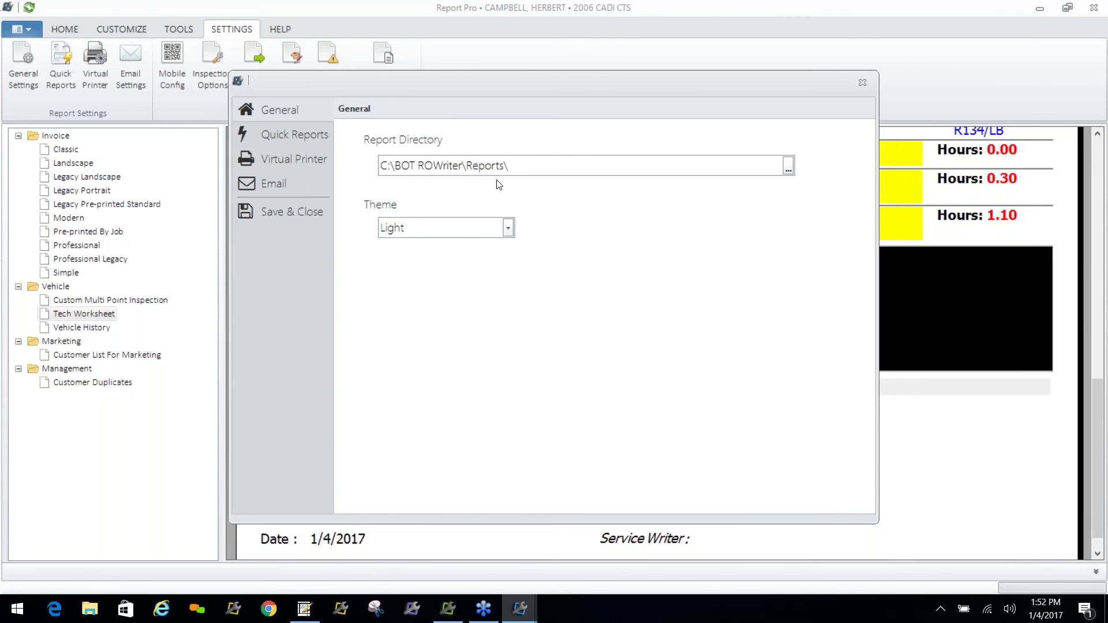
left_click(509, 228)
left_click(472, 263)
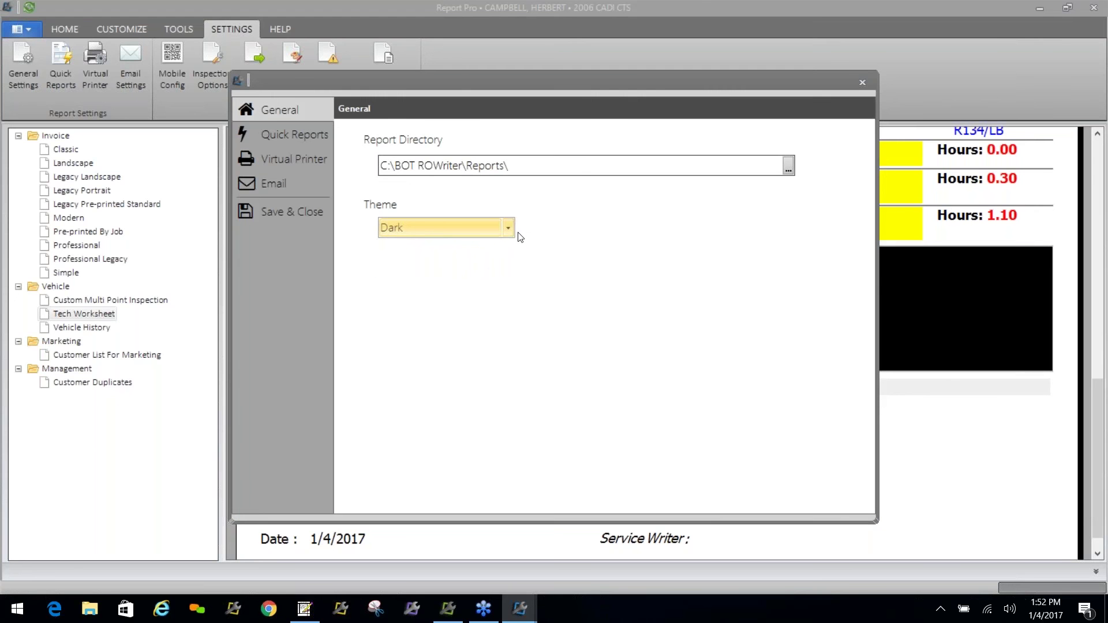
left_click(509, 231)
left_click(484, 242)
left_click(510, 229)
left_click(493, 257)
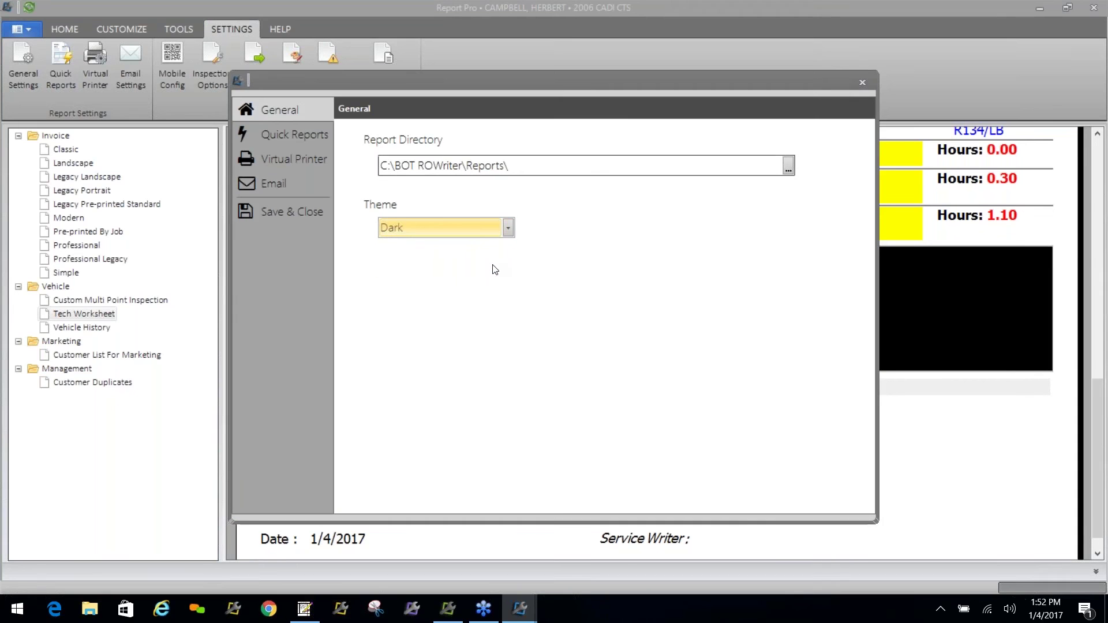
Review the Quick Reports settings for invoices and vehicles, including templates, printer, copies and the options for Vehicle Template 2
left_click(299, 135)
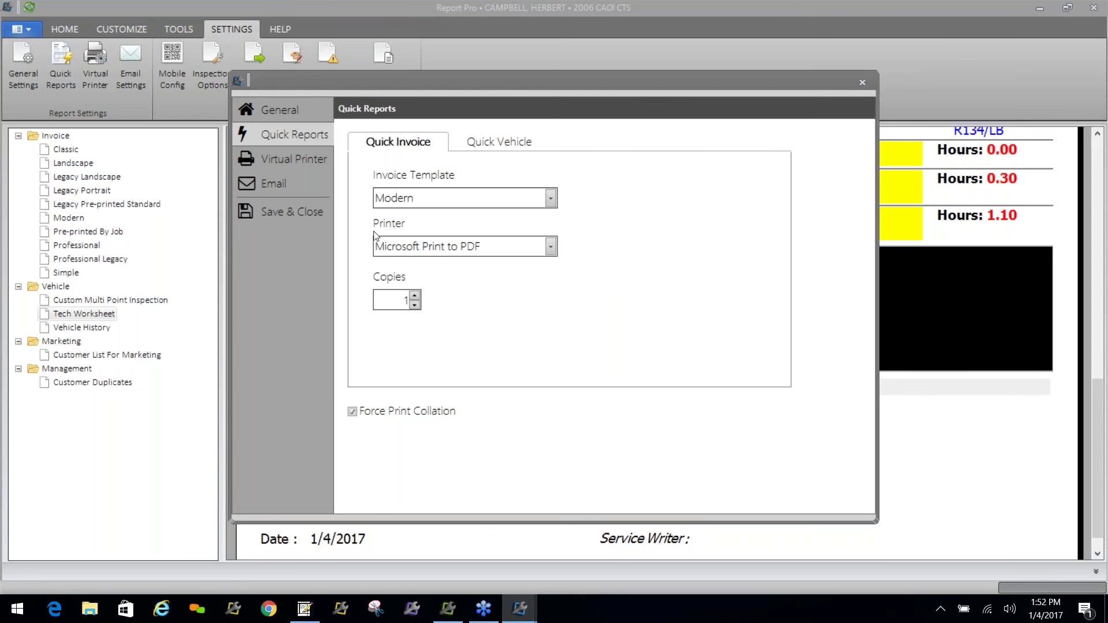
left_click(414, 295)
left_click(512, 139)
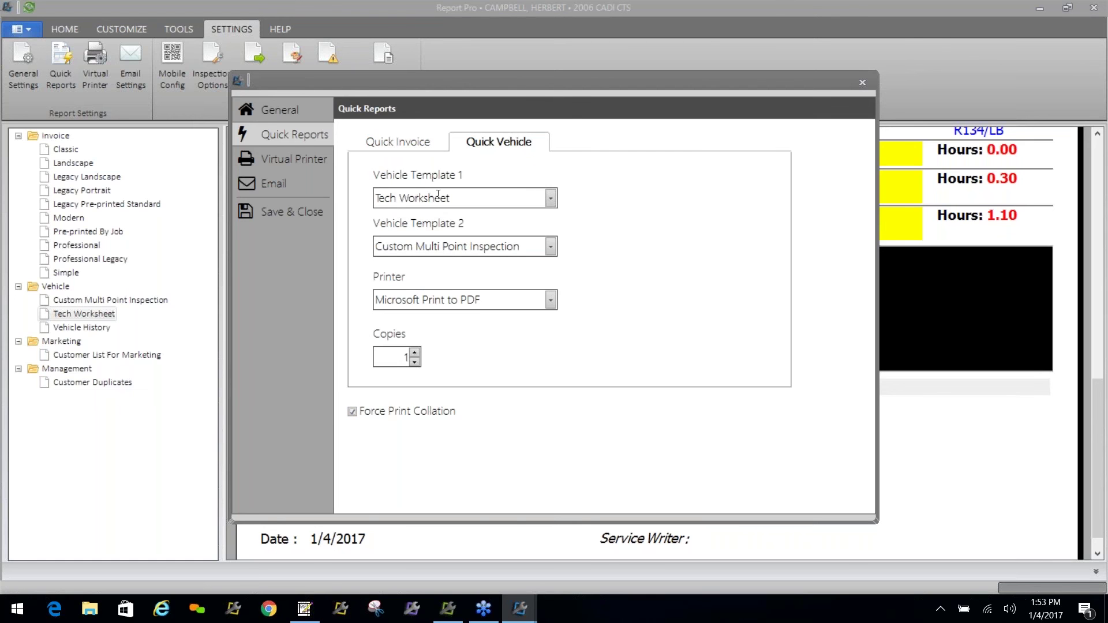
left_click_drag(451, 199, 379, 196)
key("Tab")
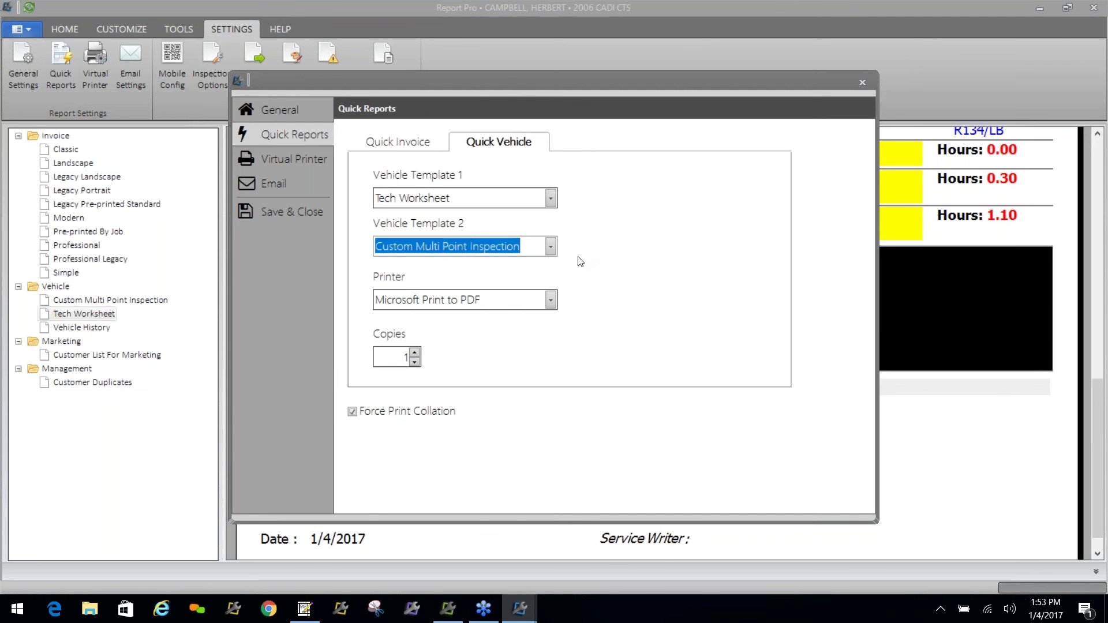
left_click_drag(525, 304, 386, 284)
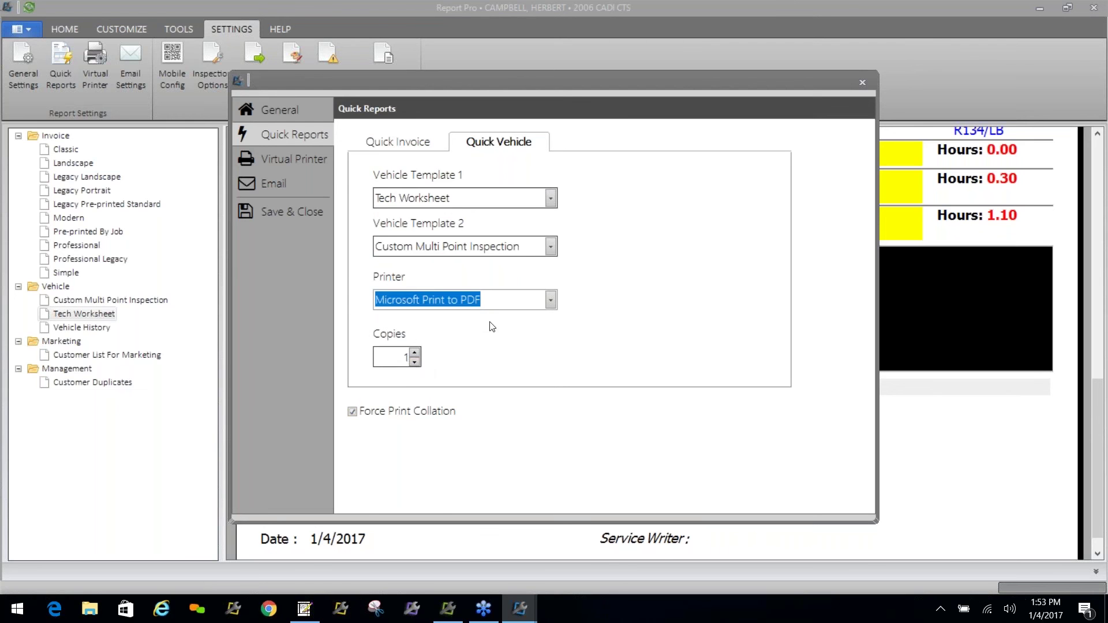
left_click(548, 249)
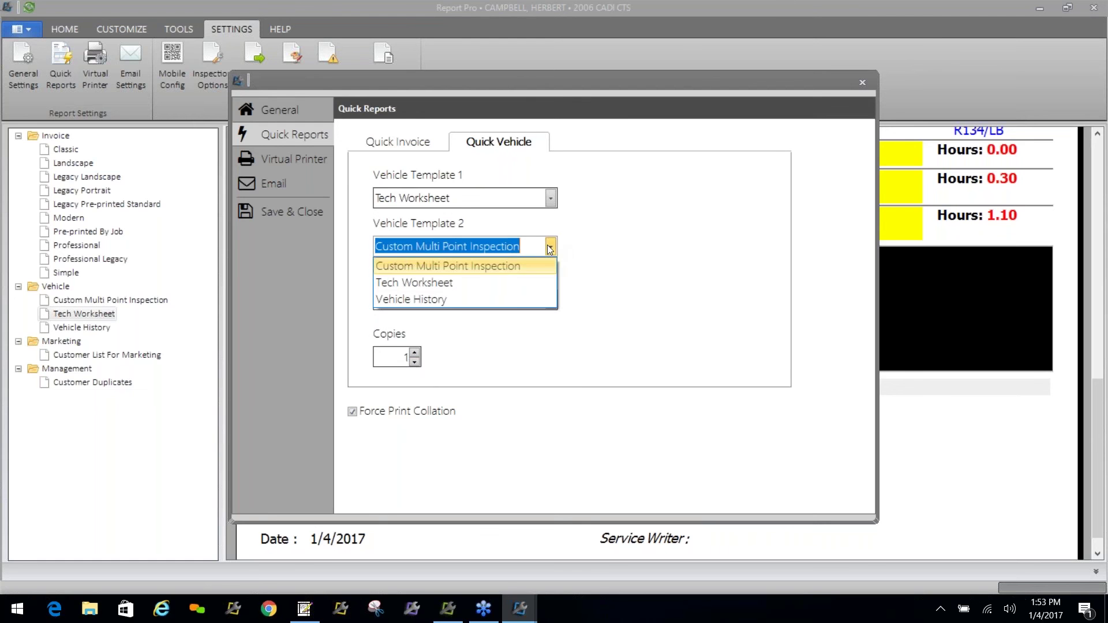
left_click(609, 349)
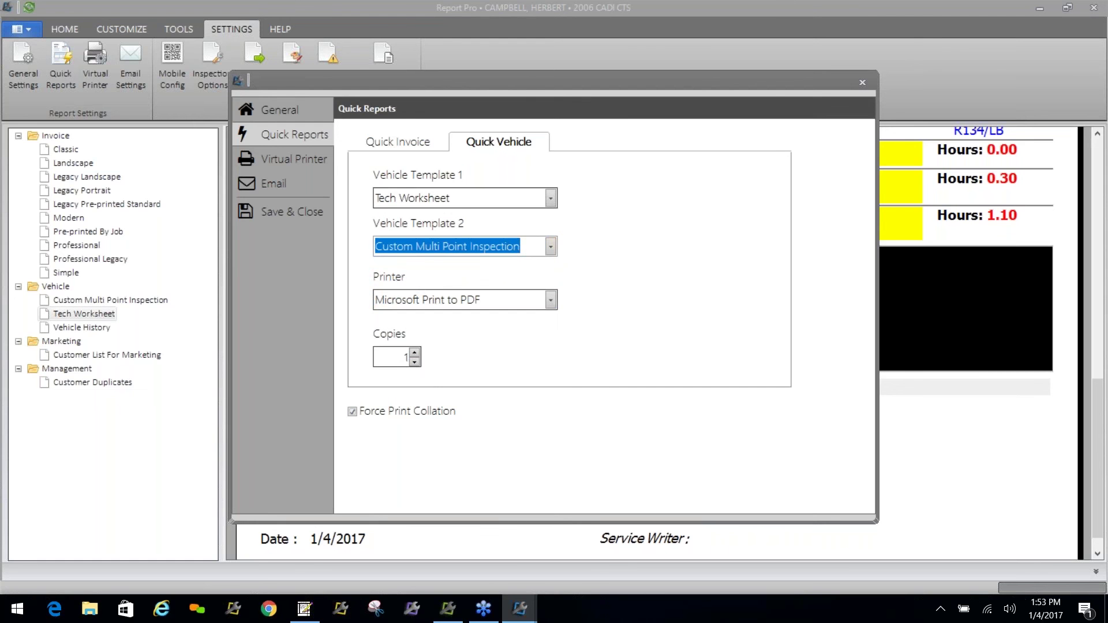
left_click(549, 247)
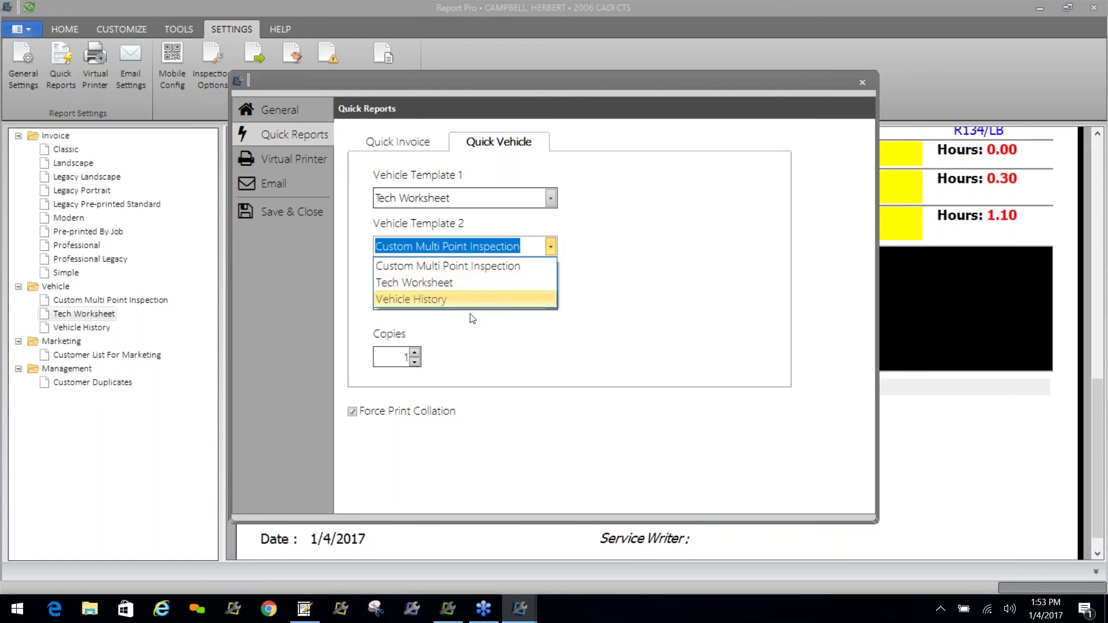
left_click(655, 283)
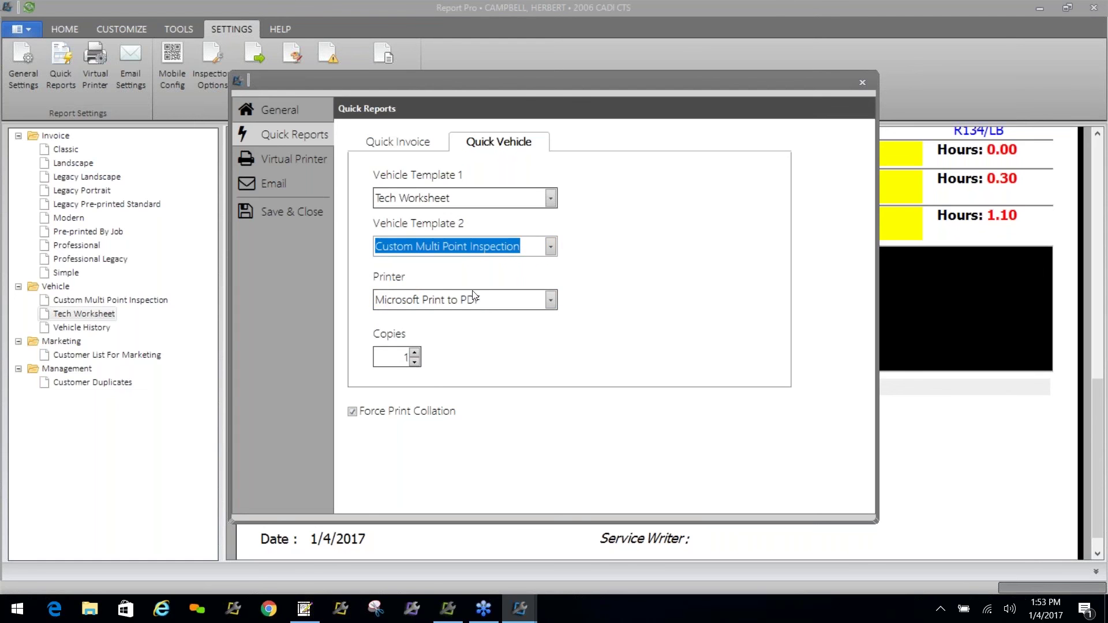
Review the virtual printer, email and mobile configuration settings, closing the windows without saving
left_click(291, 163)
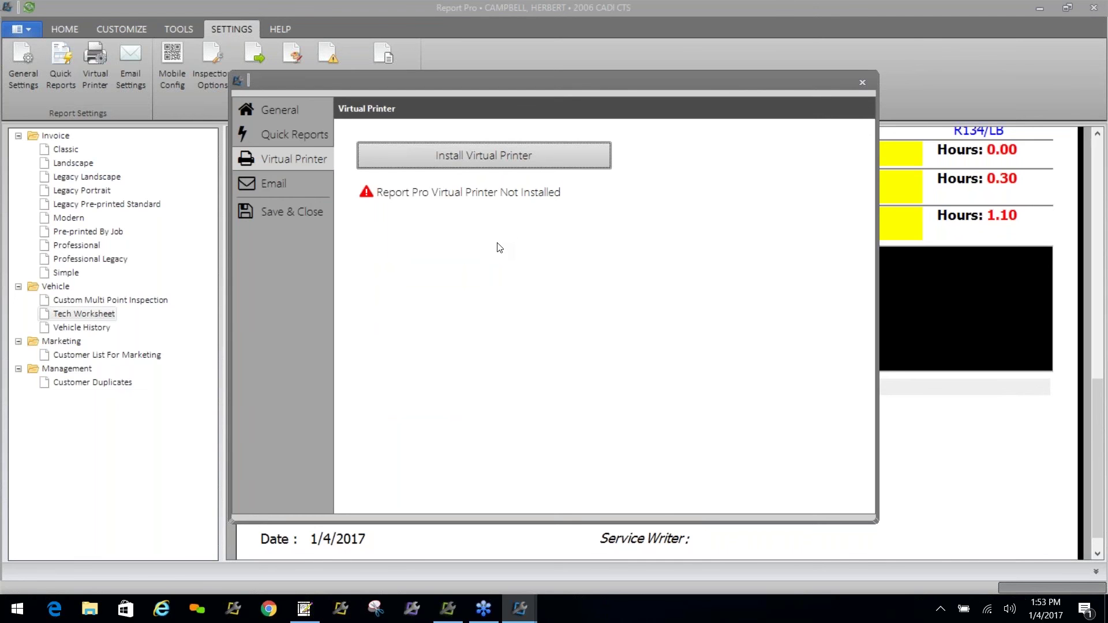
left_click(493, 153)
left_click(272, 182)
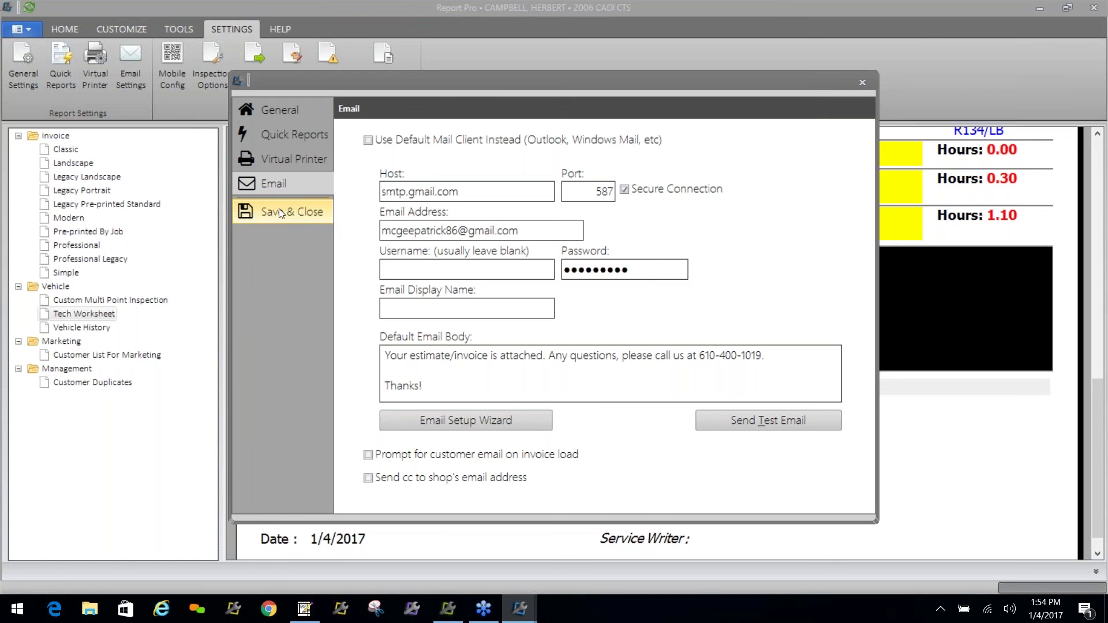
left_click(858, 80)
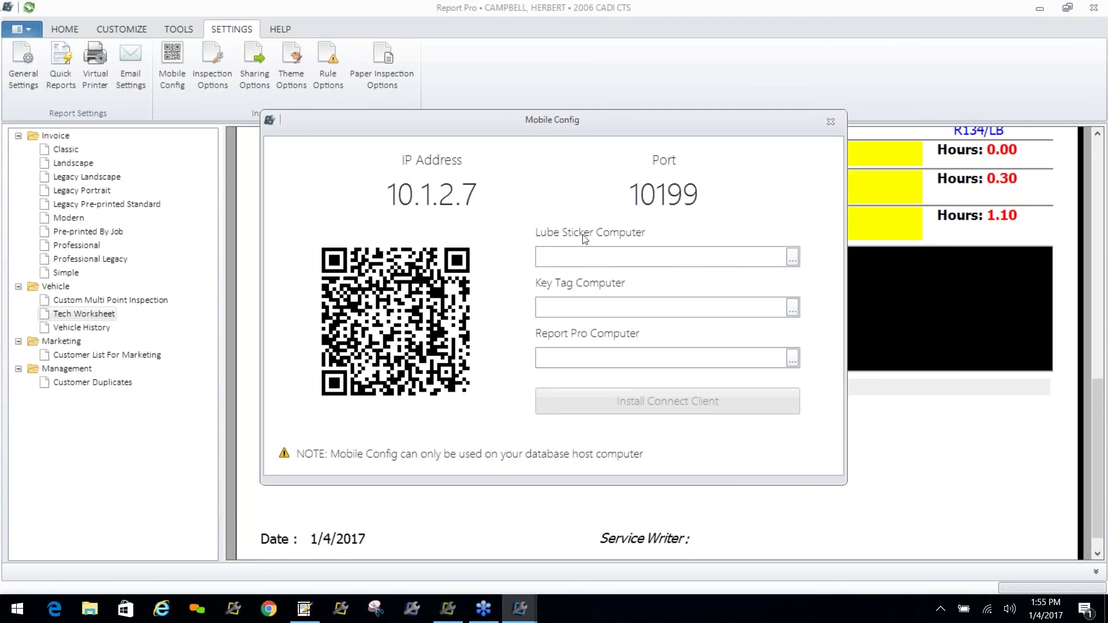
left_click(825, 121)
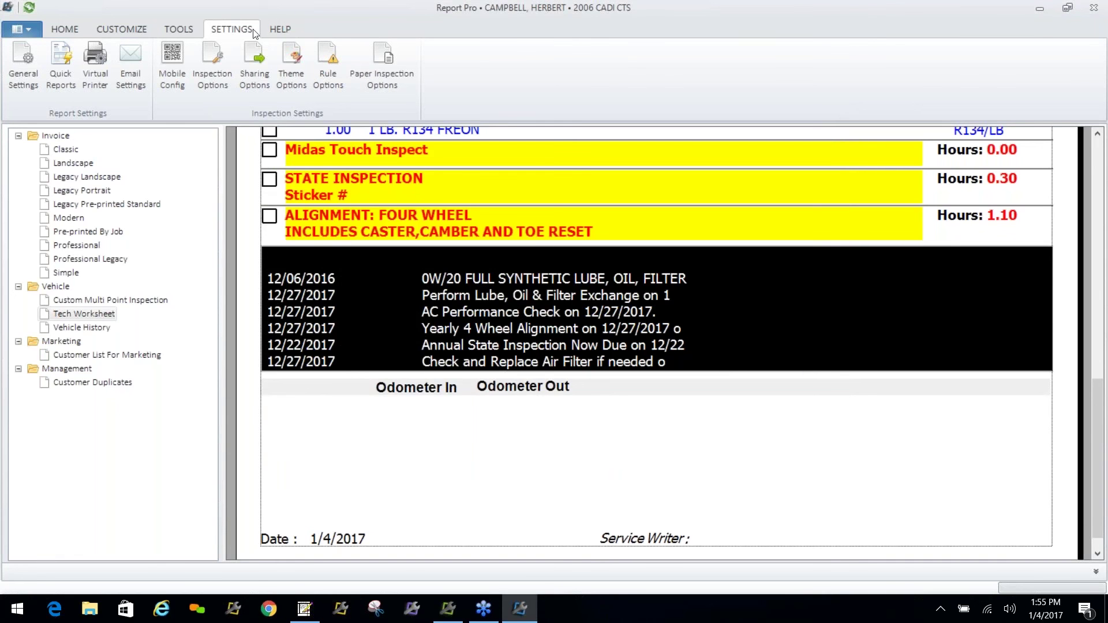
Open the how-to guide, view the articles on Query Builder, No Title Entered and quickly printing a posted invoice, and close it
left_click(278, 32)
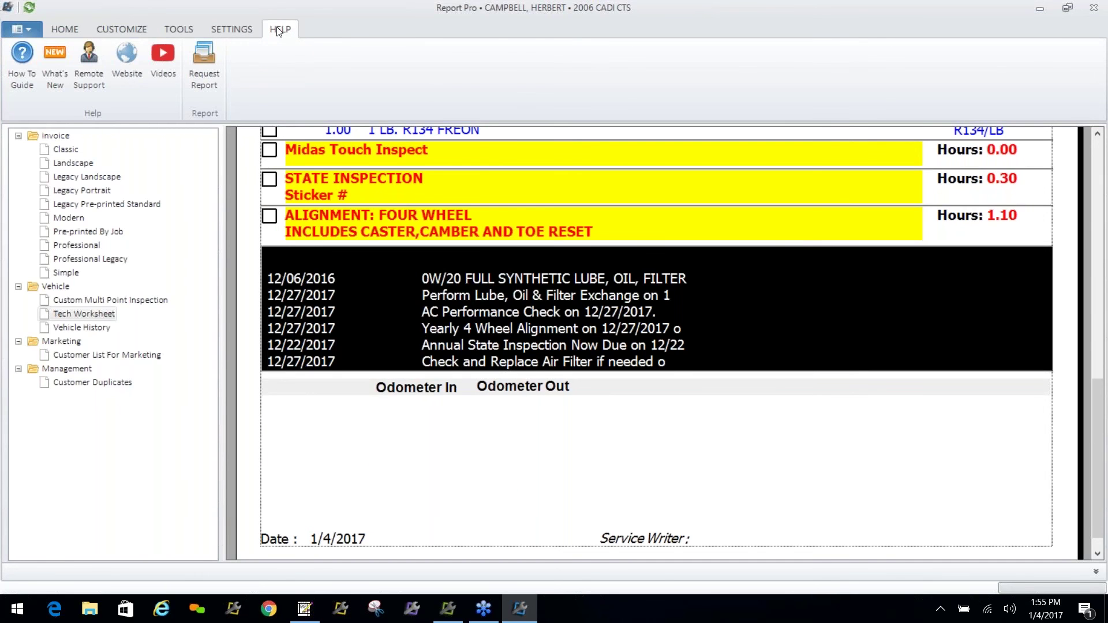
left_click(23, 60)
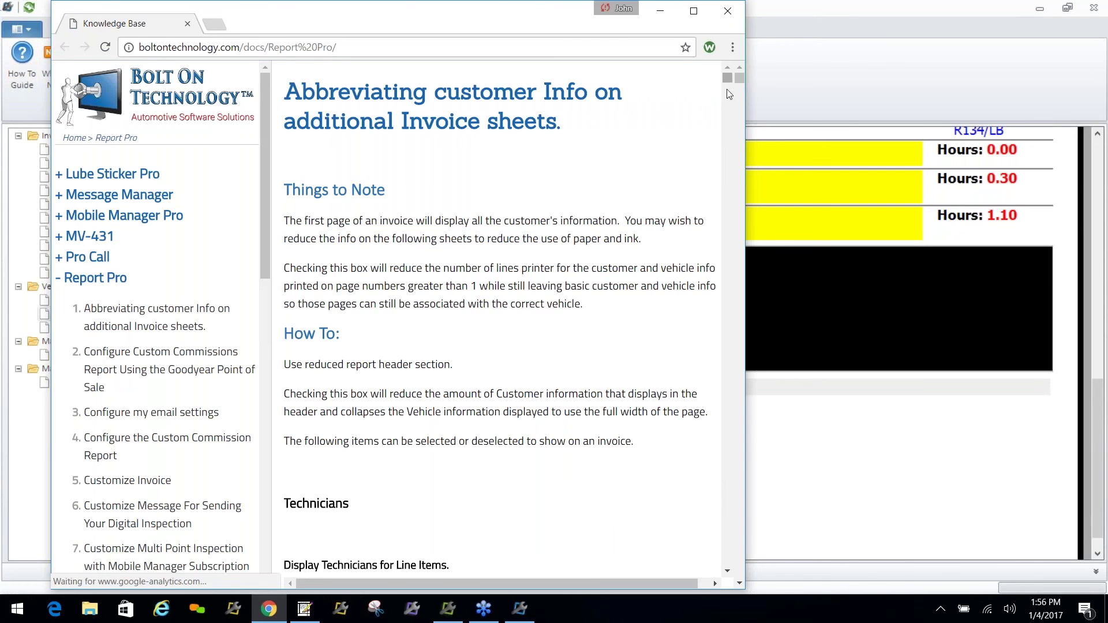
left_click_drag(268, 252, 269, 480)
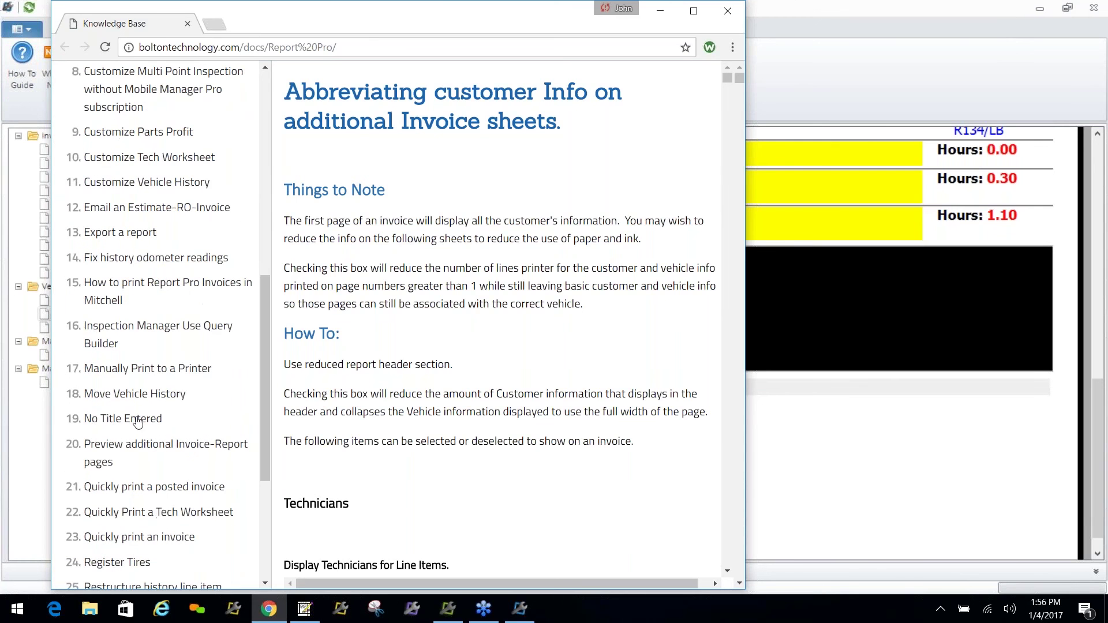
left_click(164, 340)
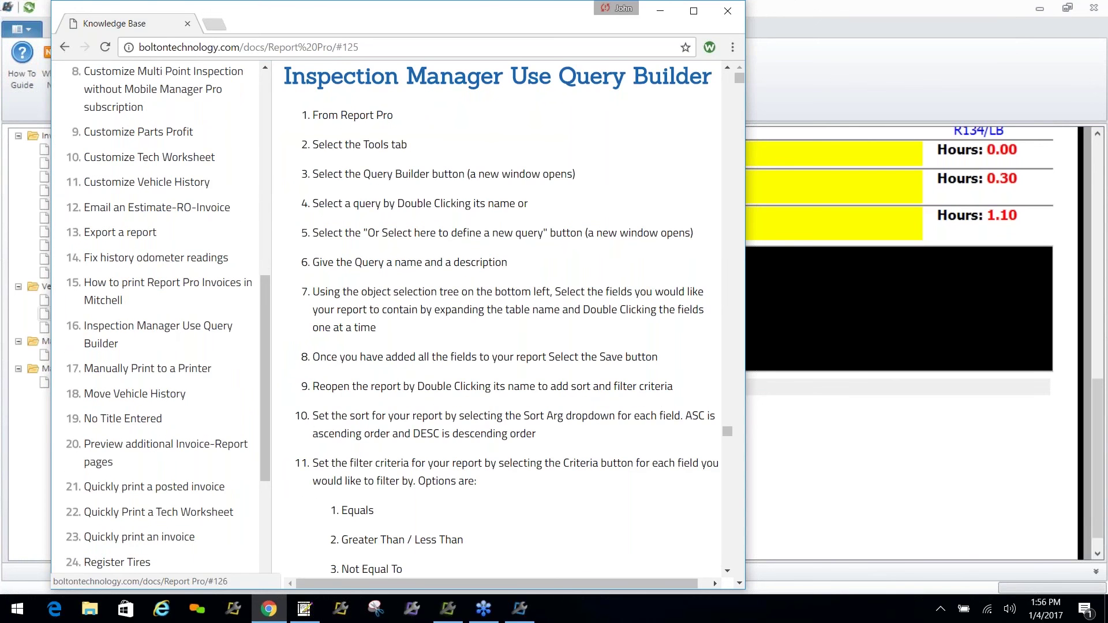
left_click(150, 424)
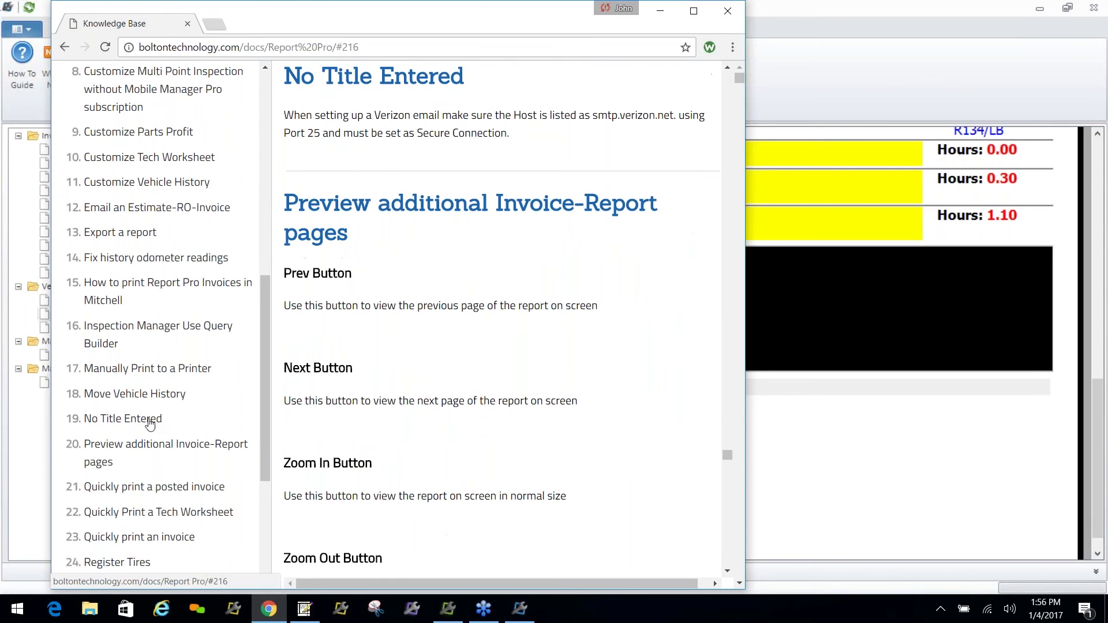
left_click(151, 492)
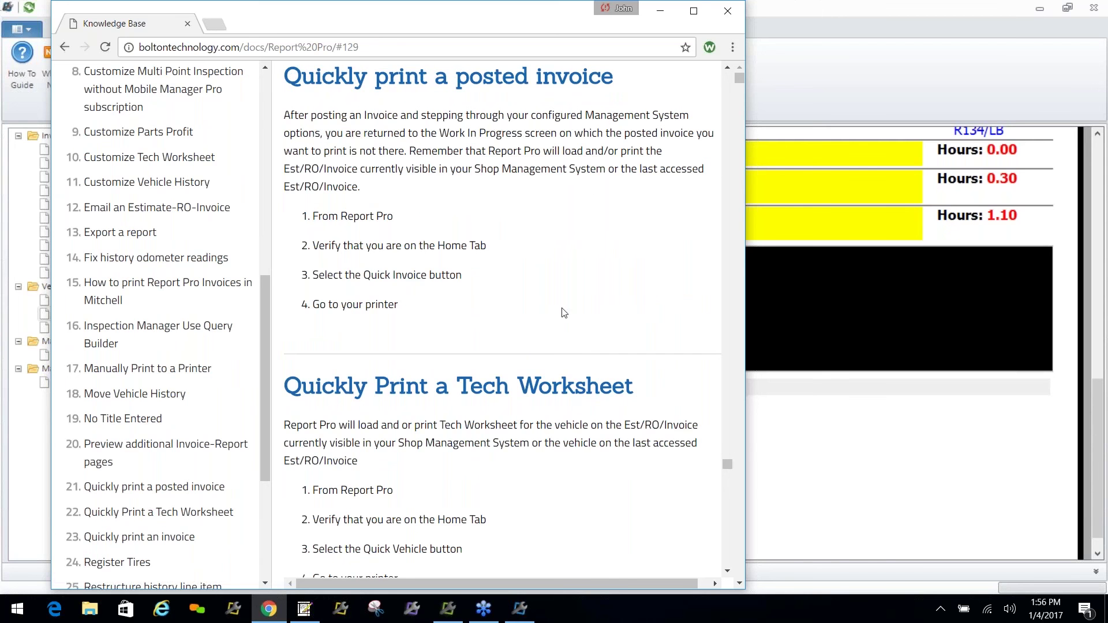
left_click(726, 13)
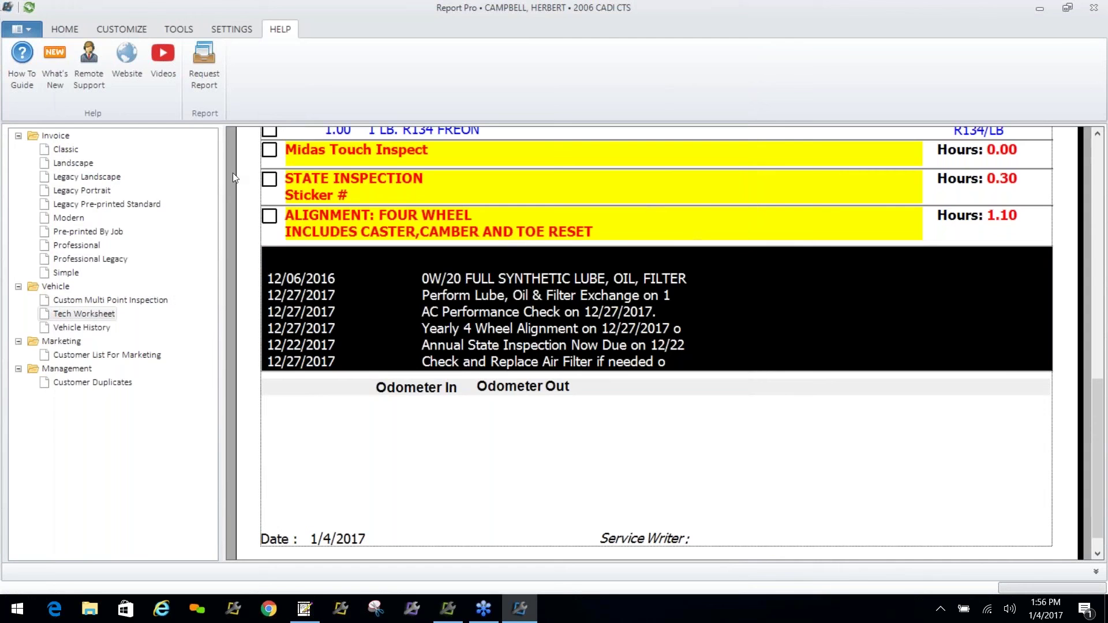
Review the What's New release notes, highlighting the Release 169 changes, and close them
left_click(50, 58)
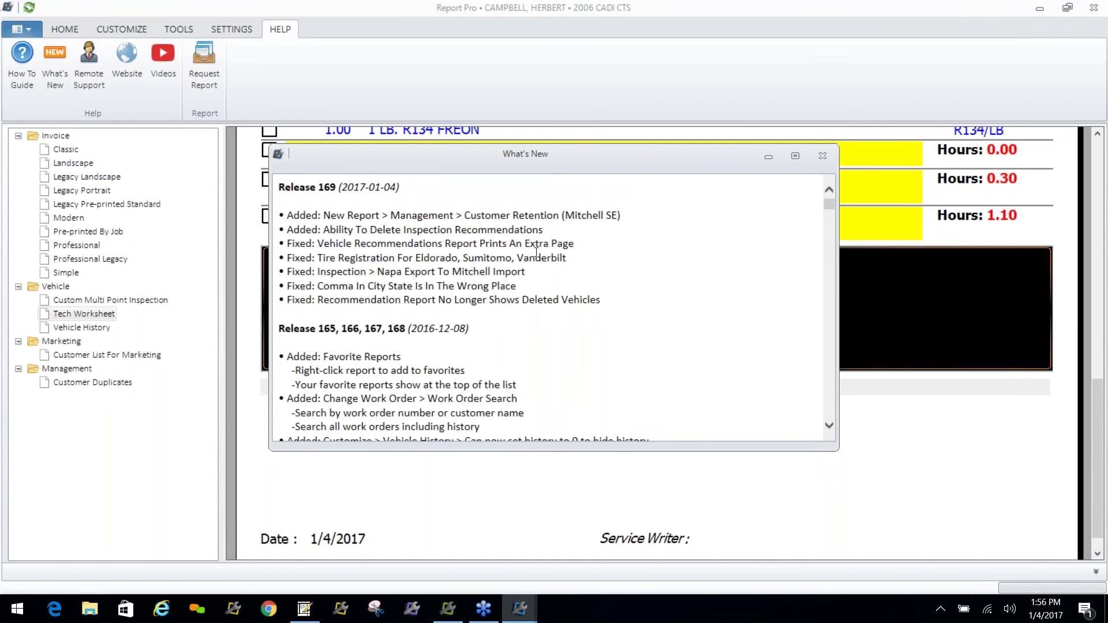
left_click_drag(600, 299, 274, 200)
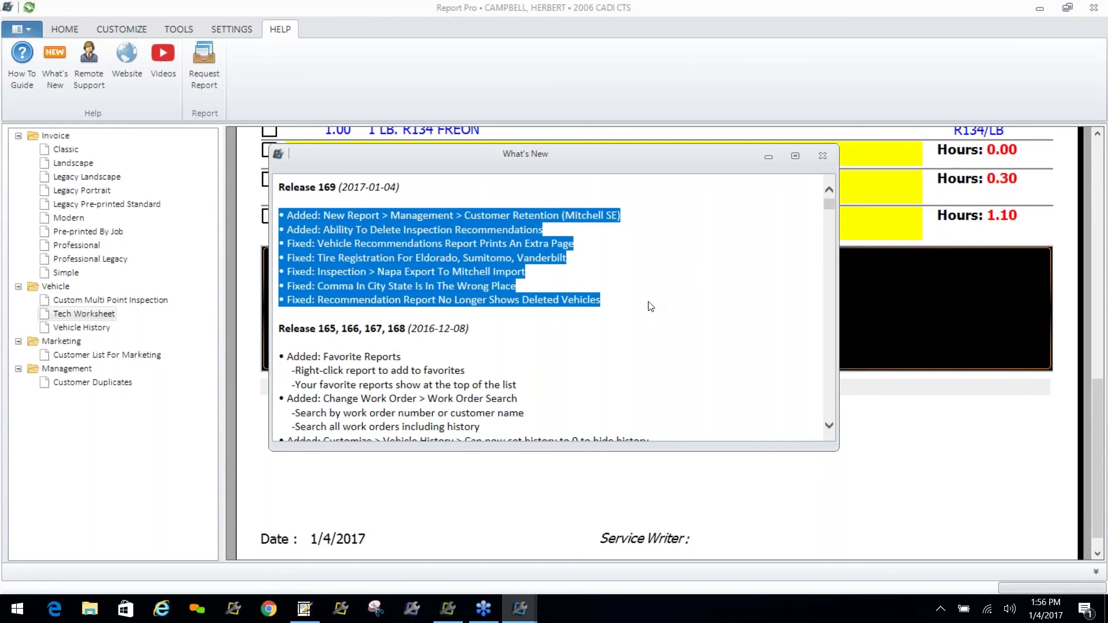
left_click(824, 156)
Request remote support with the description "not printing" and close the Rescue applet download page
left_click(82, 63)
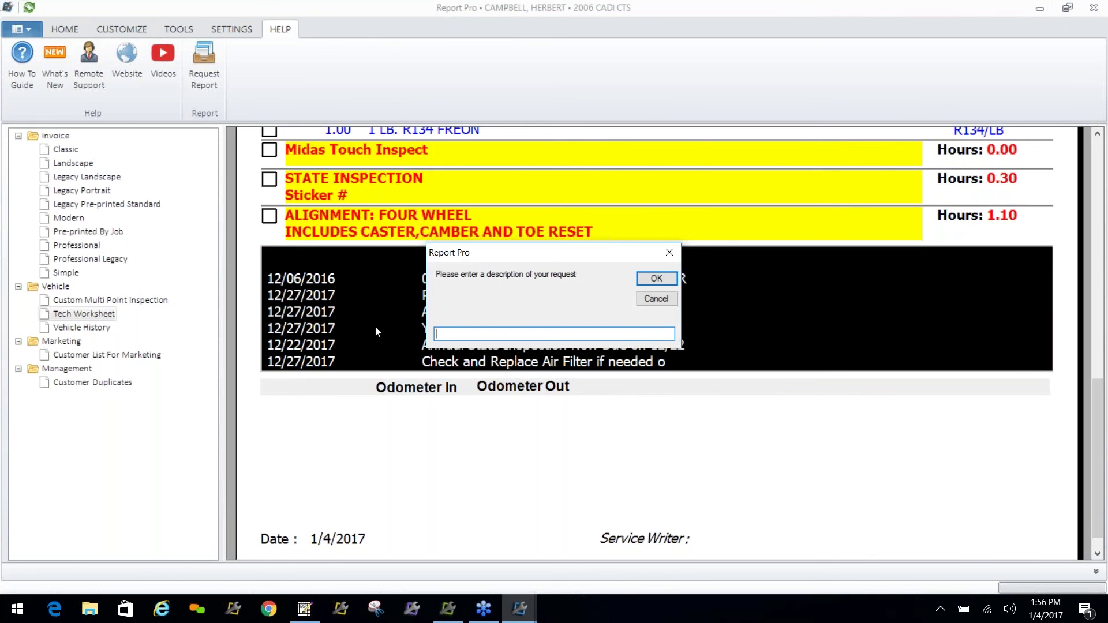
type("not printing")
left_click(649, 280)
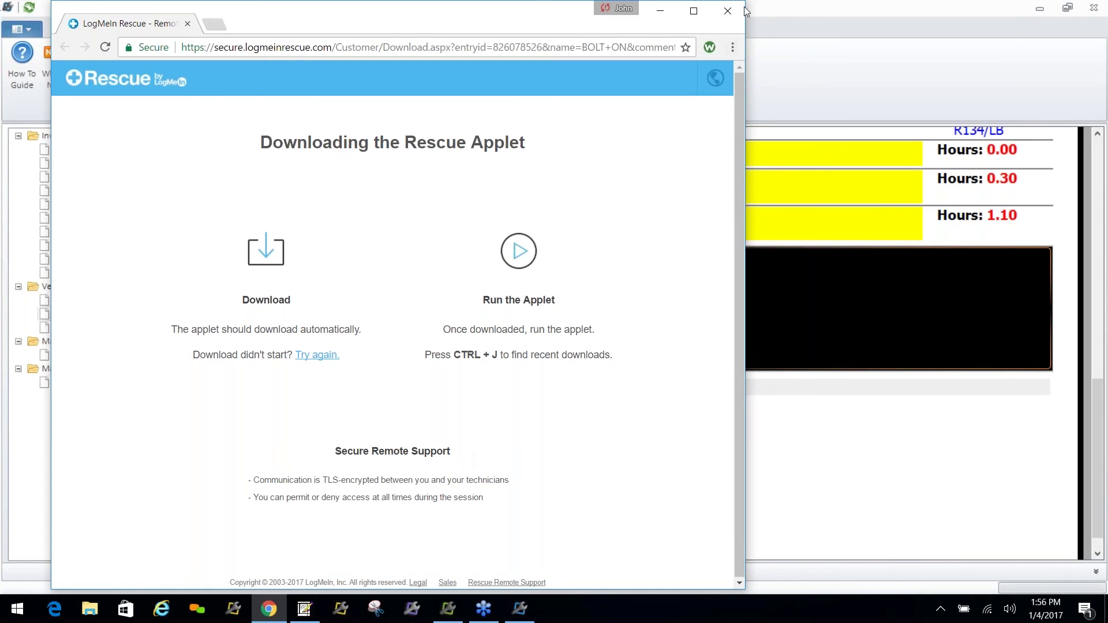
left_click(727, 11)
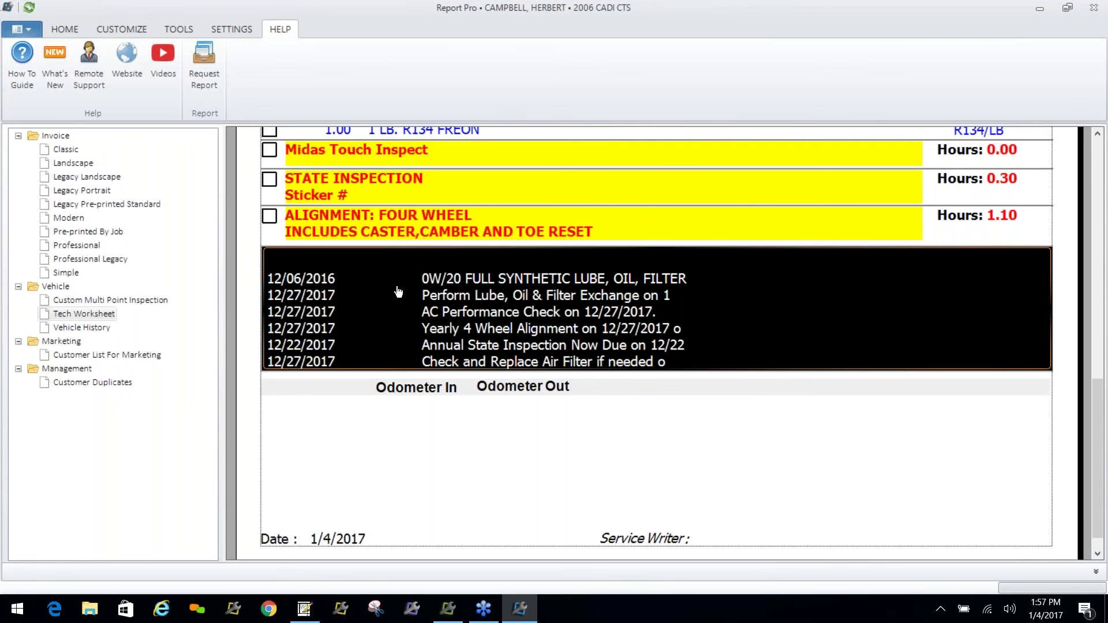
Open the Bolt On Technology website, review its Support page down to the PC connection form, and return to Report Pro
left_click(127, 64)
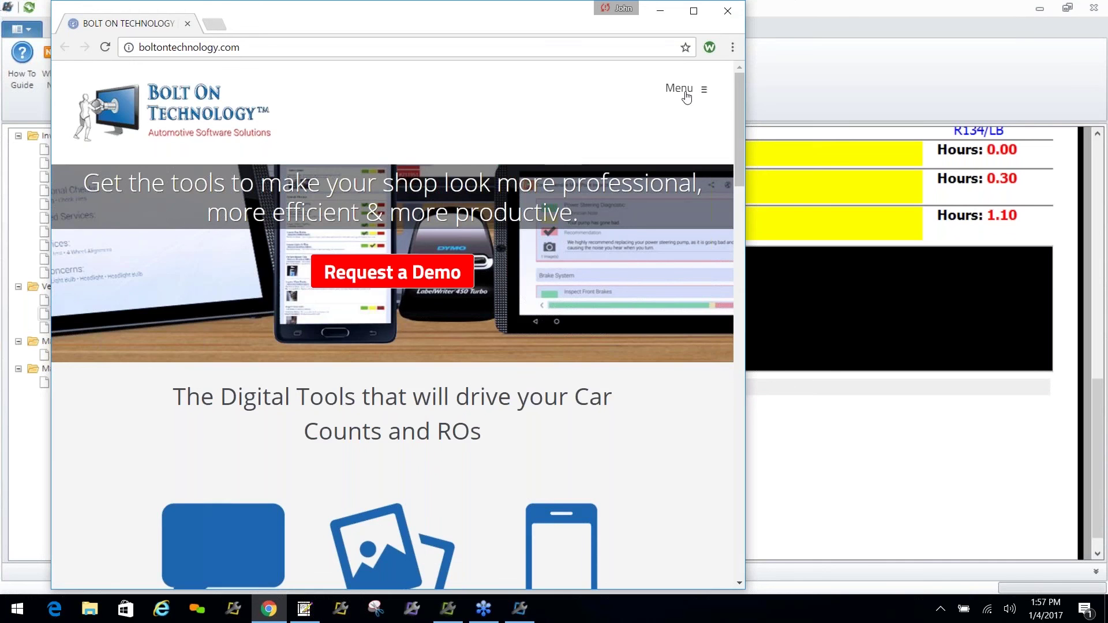
left_click(686, 89)
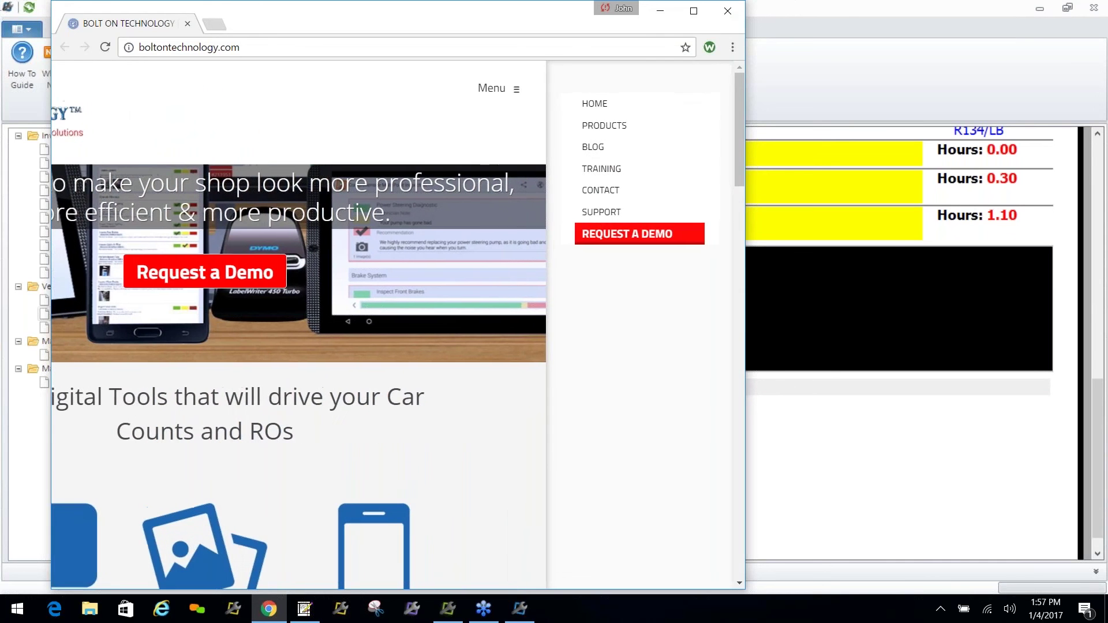
left_click(598, 212)
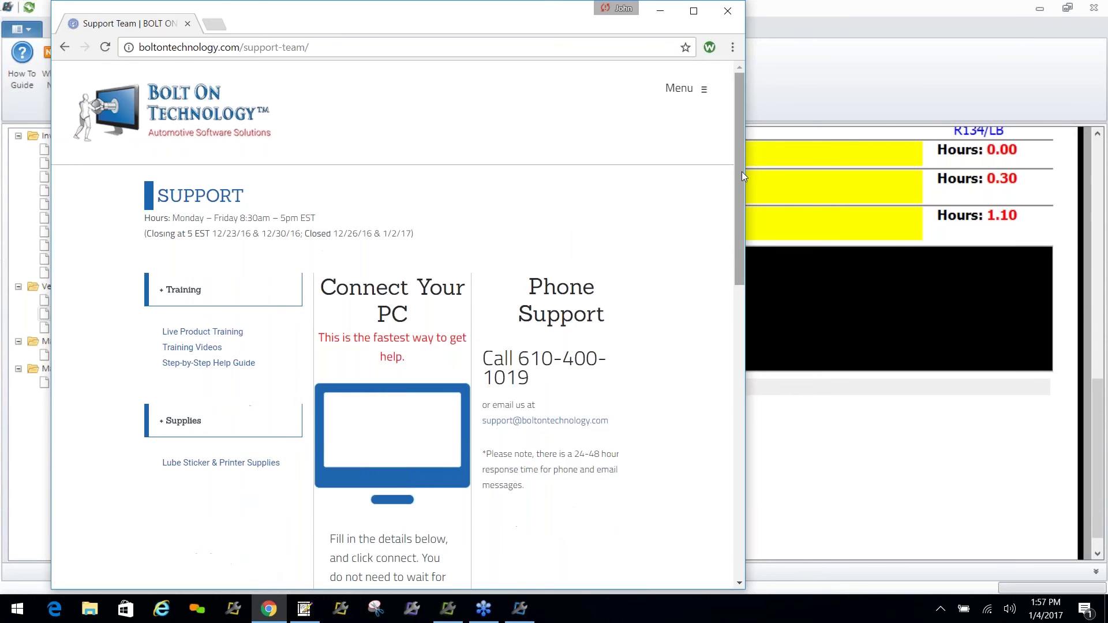
scroll(742, 172, "down", 2)
scroll(366, 320, "down", 5)
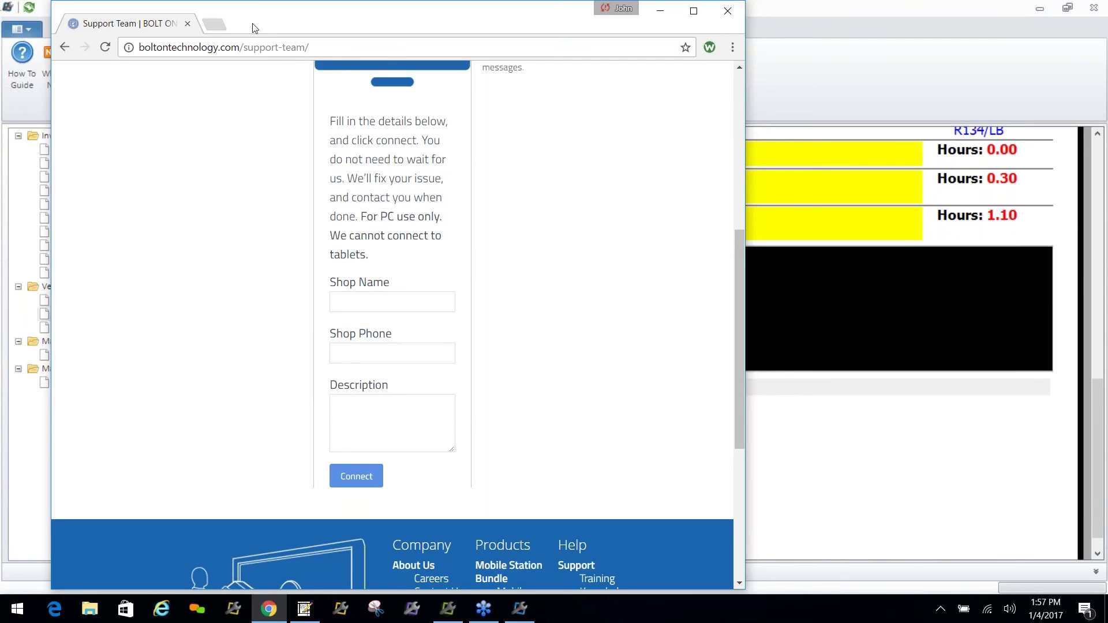
left_click(774, 76)
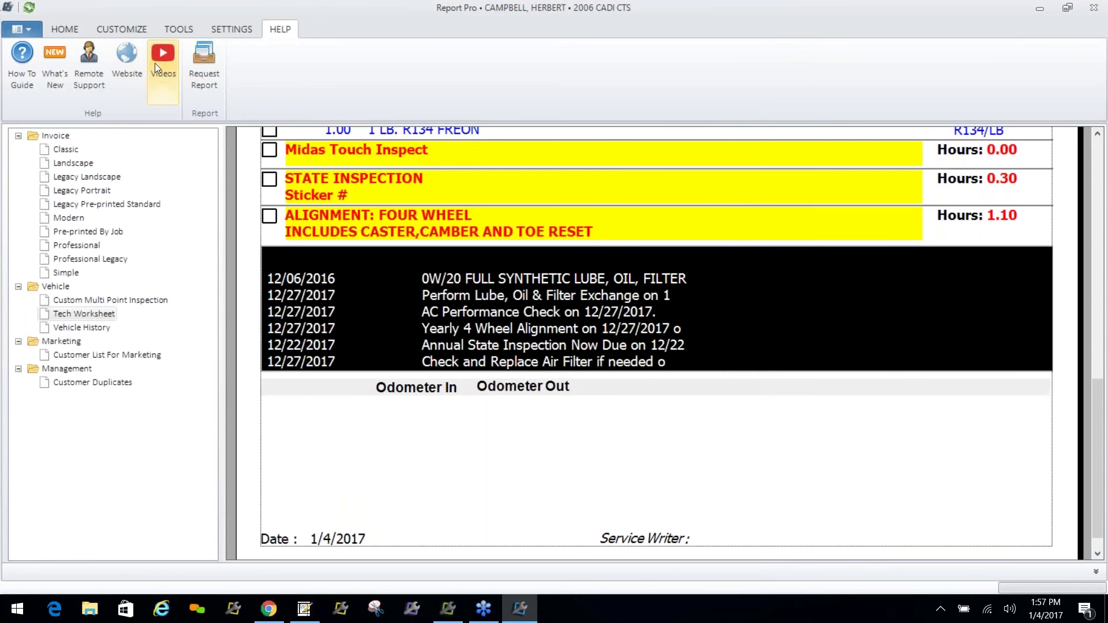
Open the Bolt On Technology training videos on YouTube, browse the uploaded videos, and minimize the browser
left_click(154, 63)
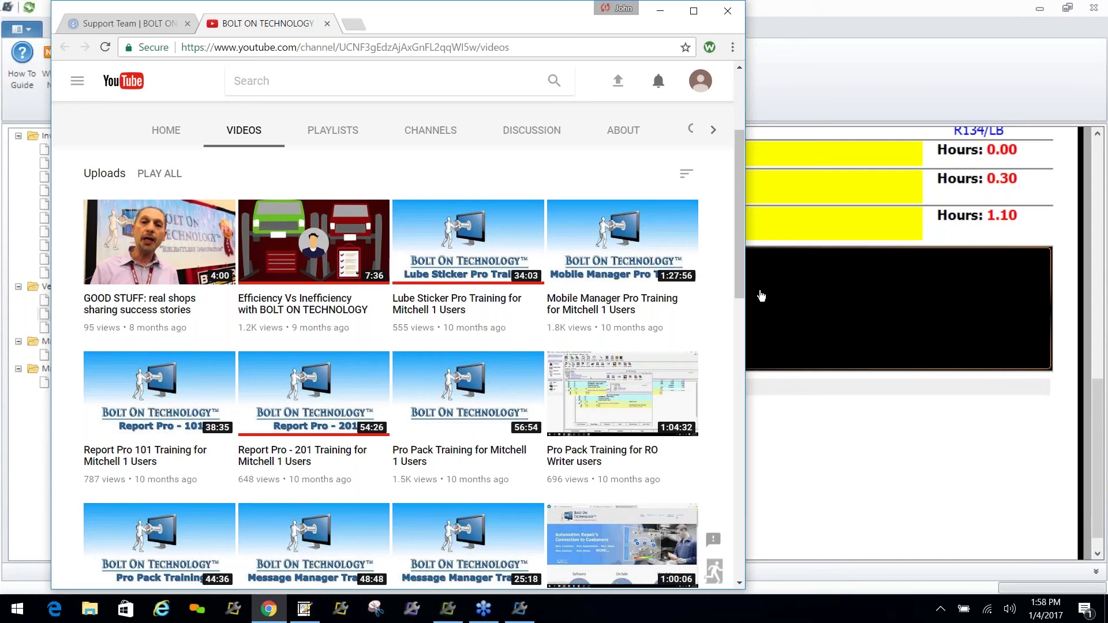
left_click_drag(743, 282, 742, 475)
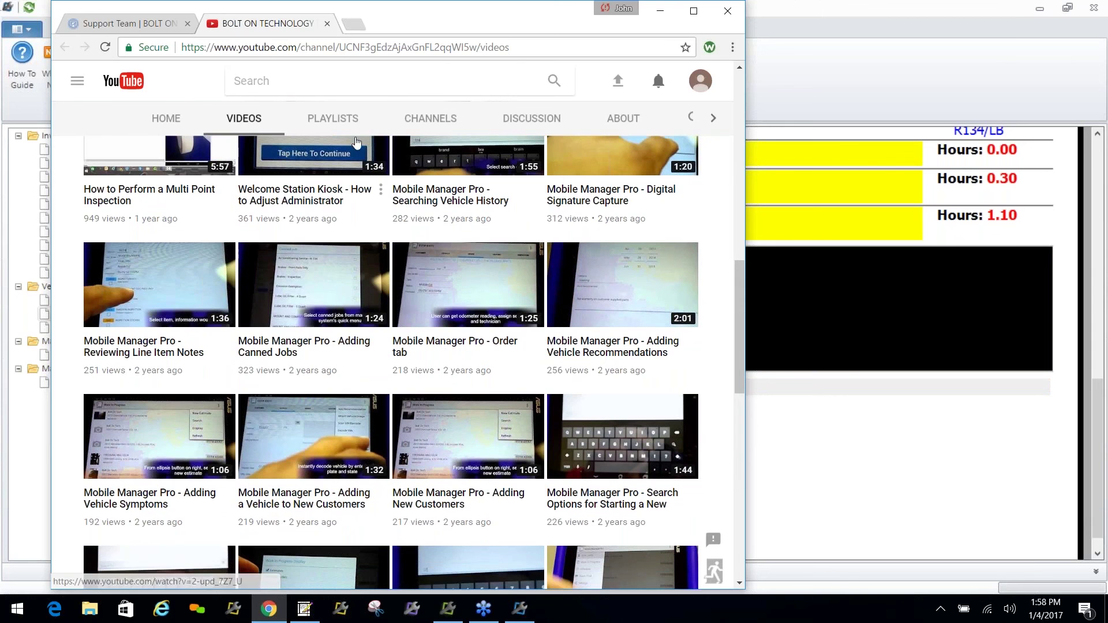
left_click(660, 10)
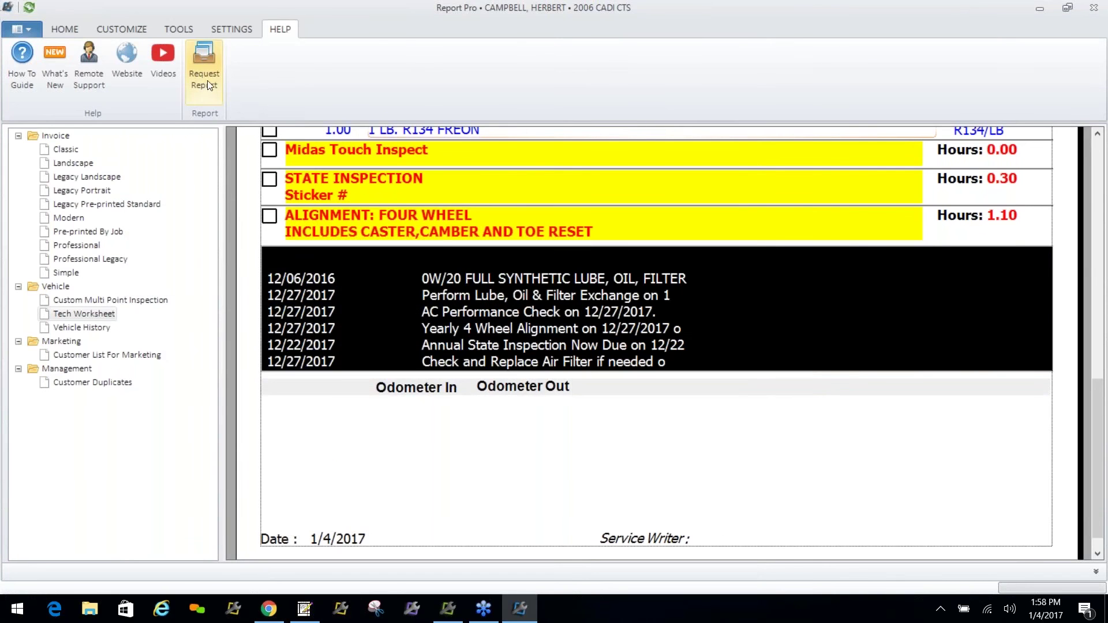